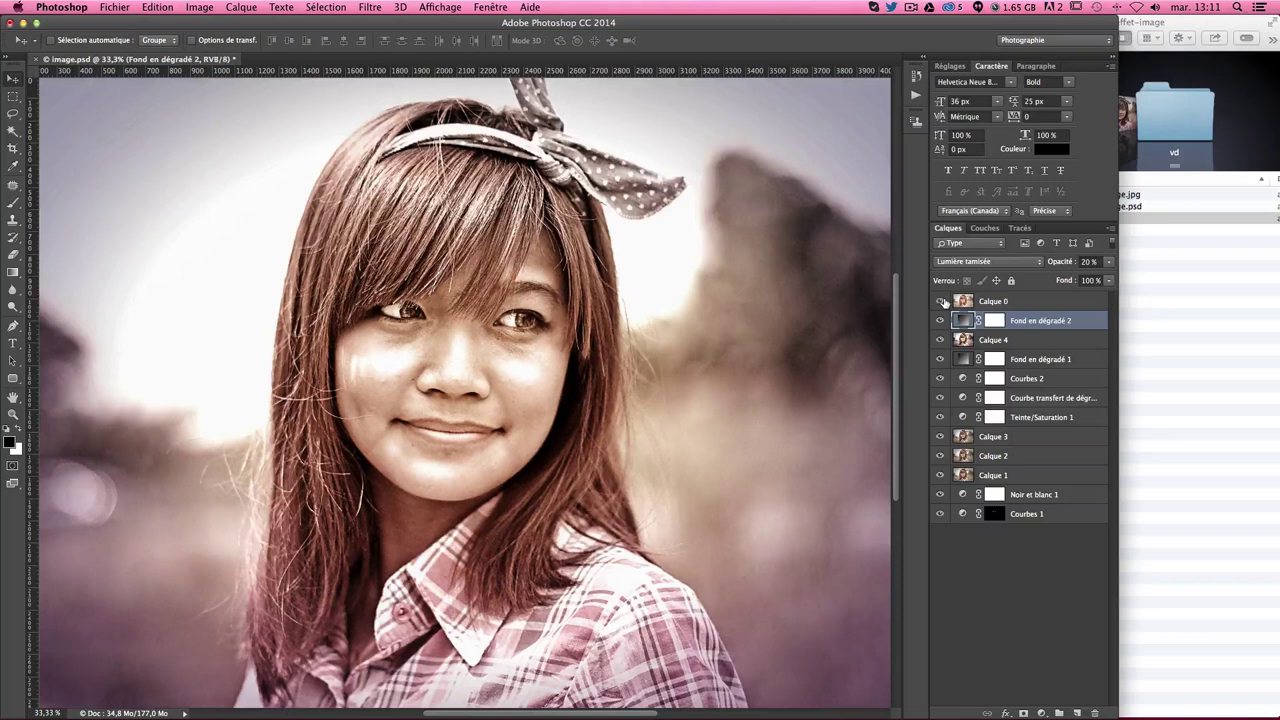
Compare the original with the toned portrait, then open image.jpg from effet-image in Photoshop
{"action": "left_click", "coordinate": [939, 301]}
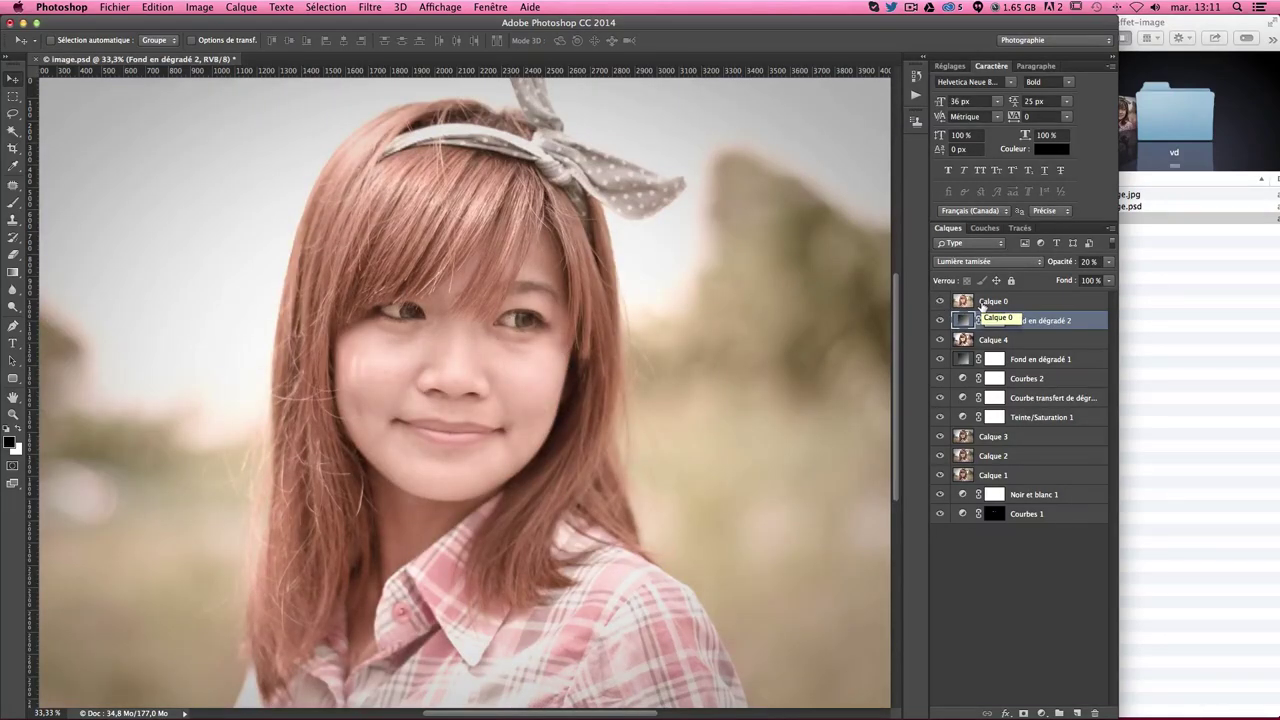
{"action": "left_click", "coordinate": [941, 302]}
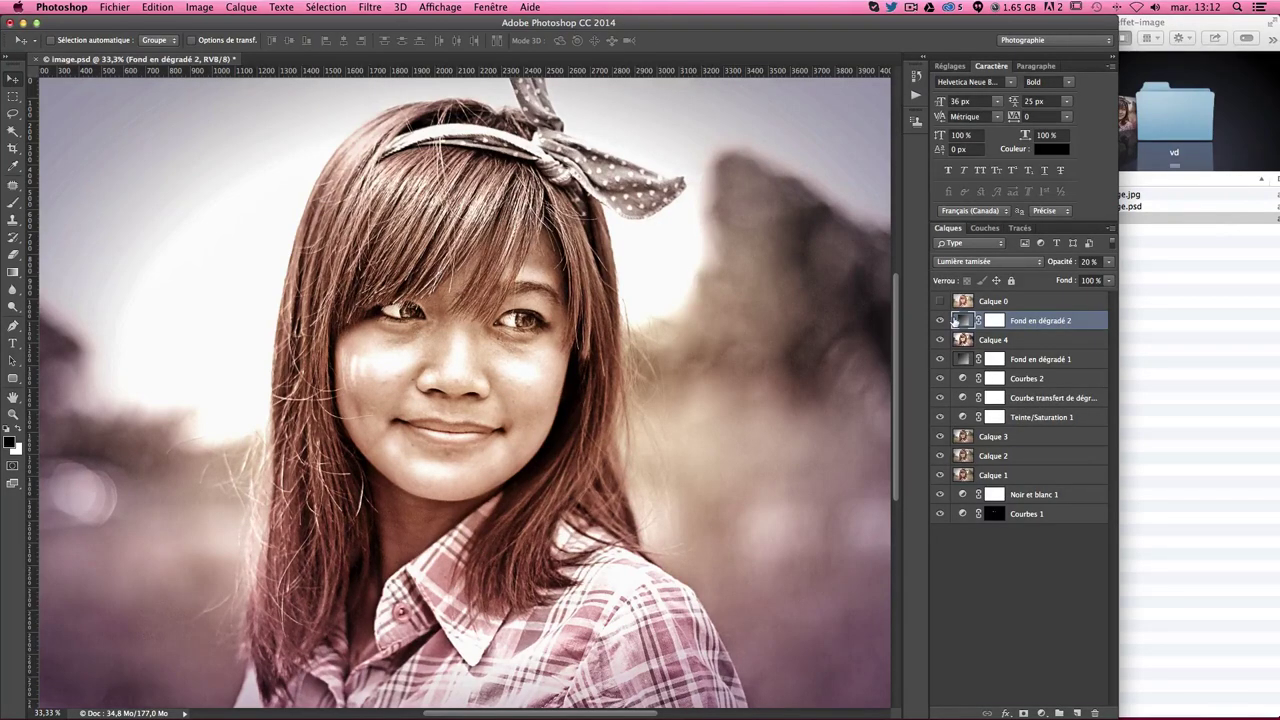
{"action": "left_click", "coordinate": [1170, 297]}
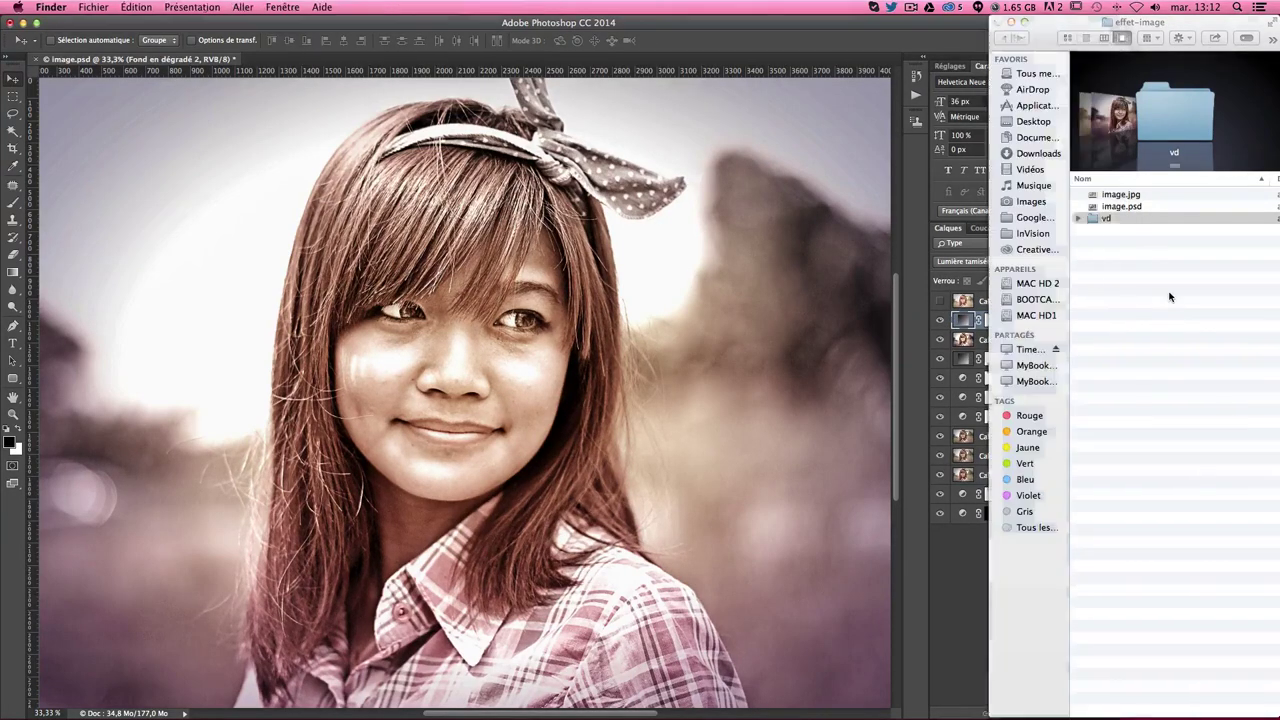
{"action": "left_click", "coordinate": [1100, 196]}
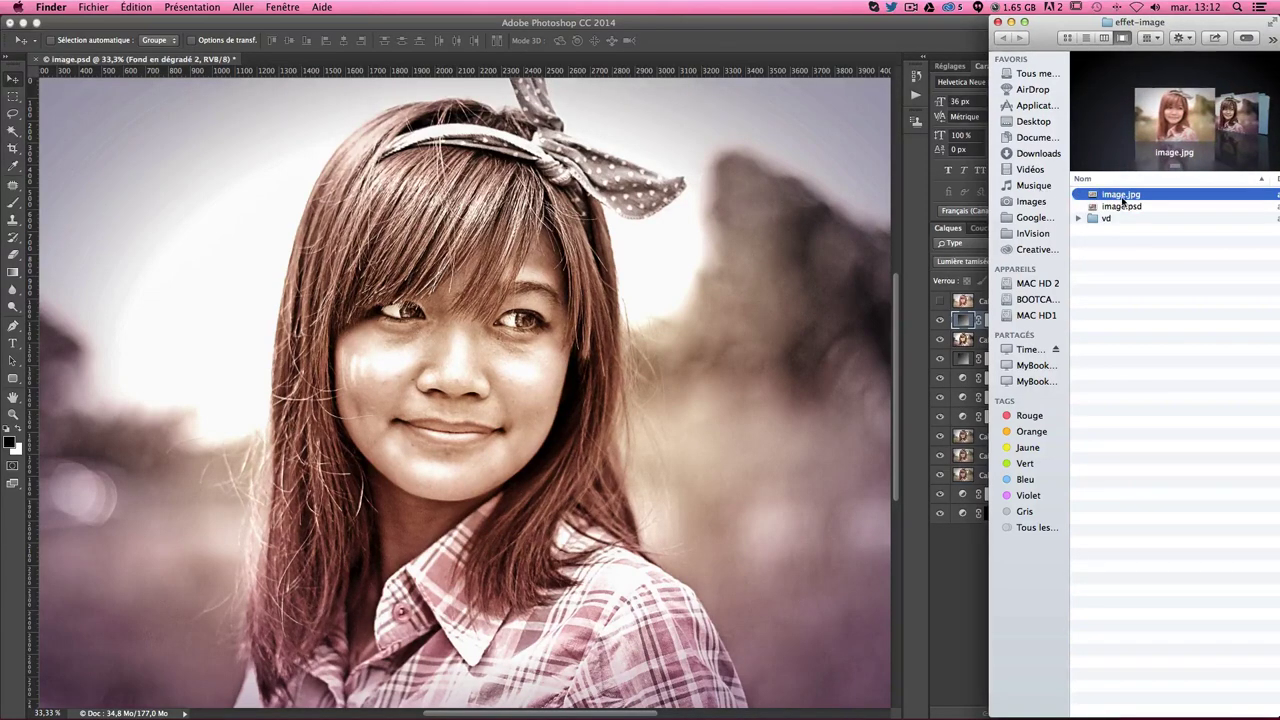
{"action": "right_click", "coordinate": [1110, 197]}
{"action": "mouse_move", "coordinate": [1010, 214]}
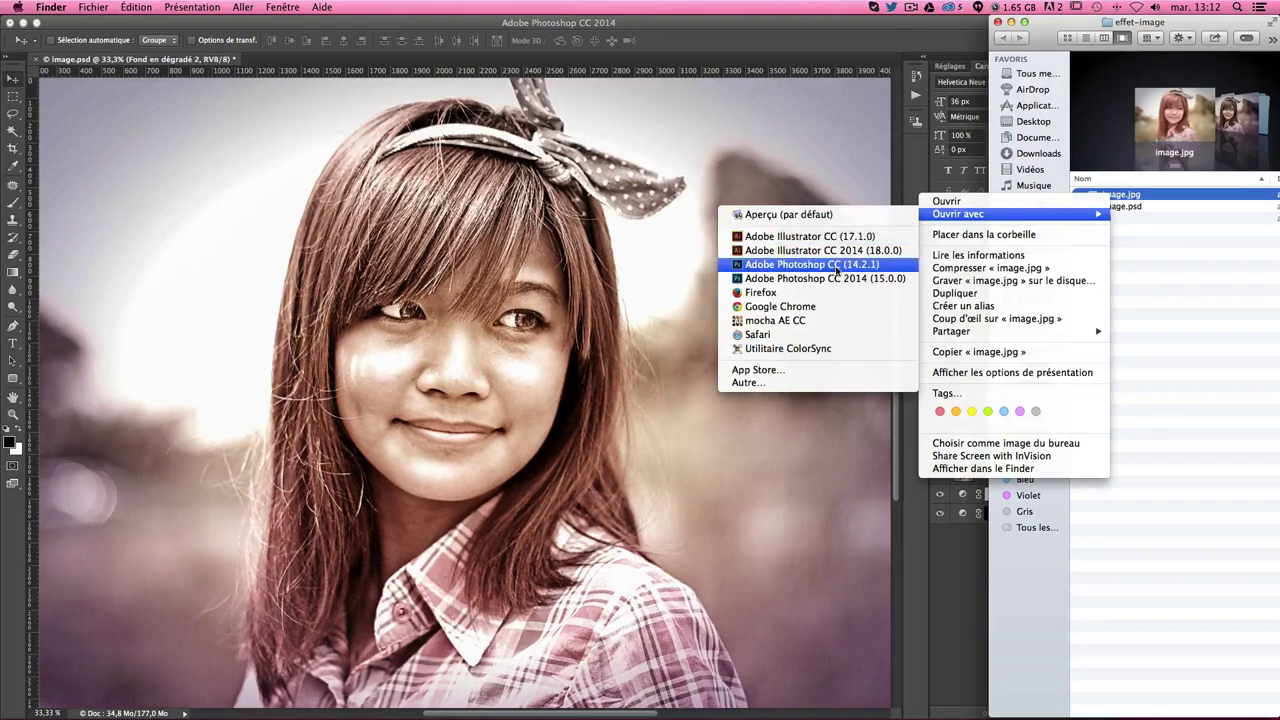
{"action": "left_click", "coordinate": [1108, 229]}
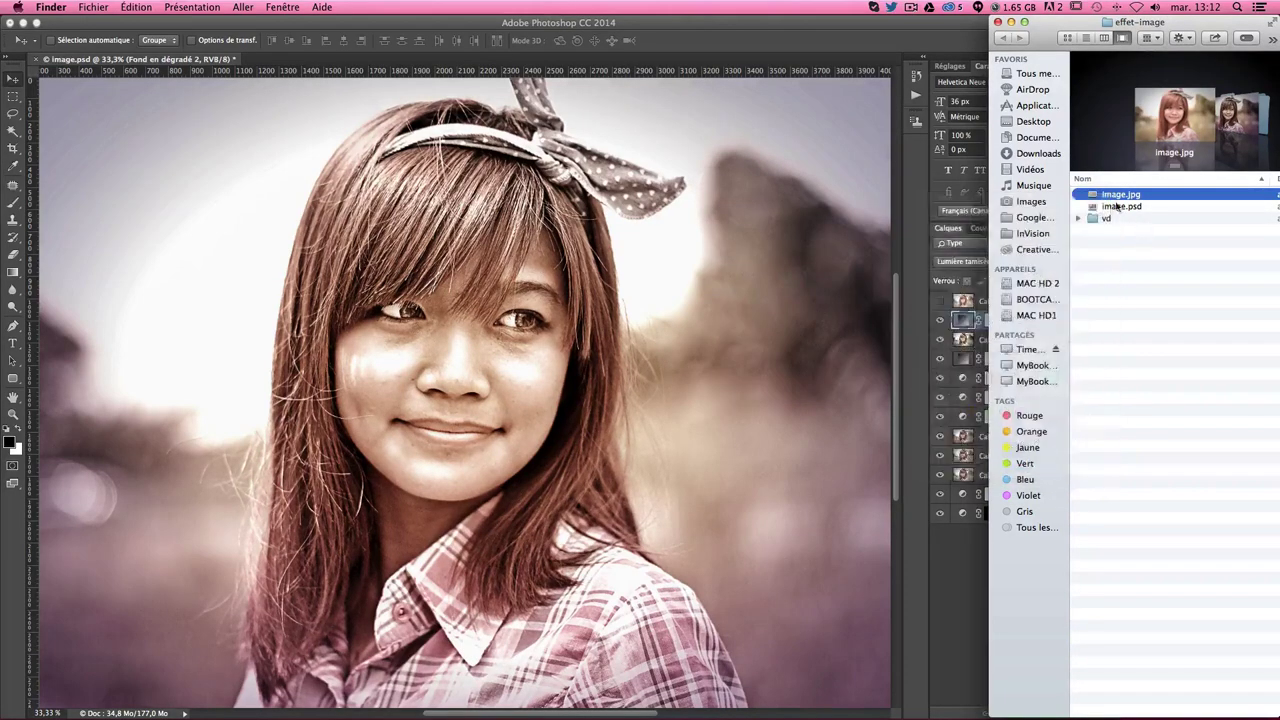
{"action": "right_click", "coordinate": [1106, 197]}
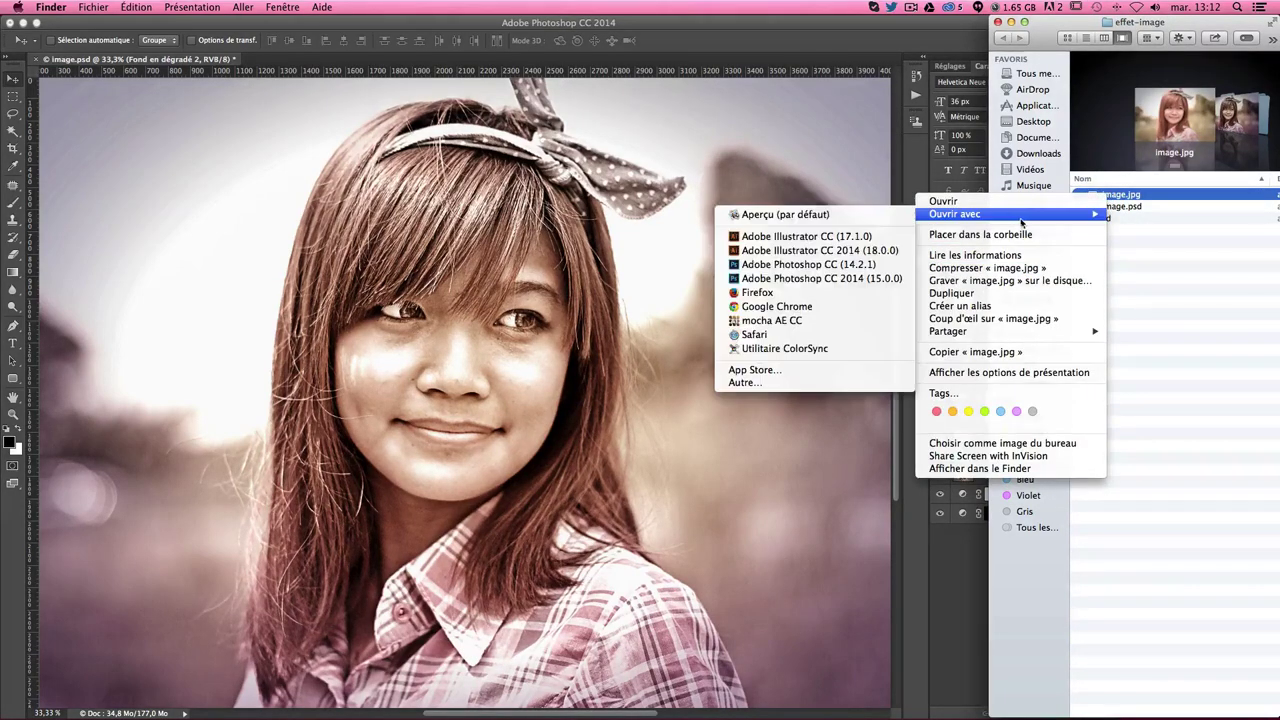
{"action": "left_click", "coordinate": [772, 279]}
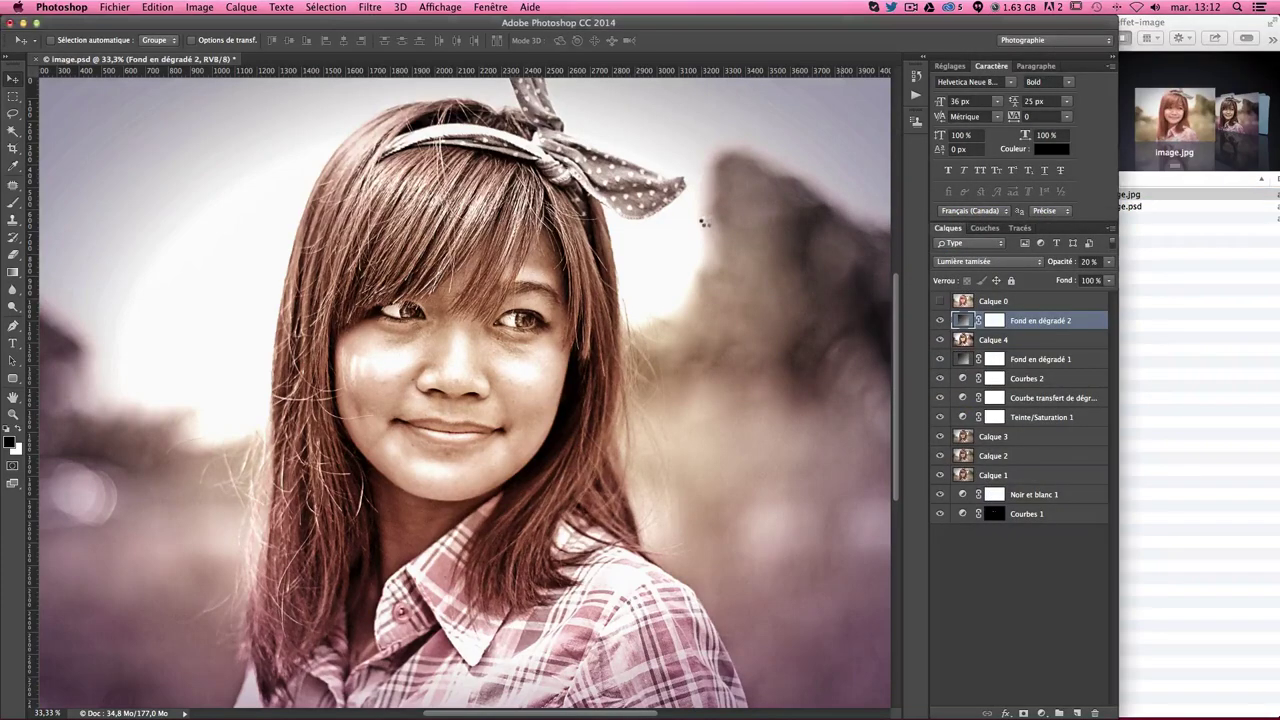
Accept the colour profile, resize image.jpg from 4272 to 1800 px wide (1800×1200), and zoom to 100%
{"action": "left_click", "coordinate": [801, 425]}
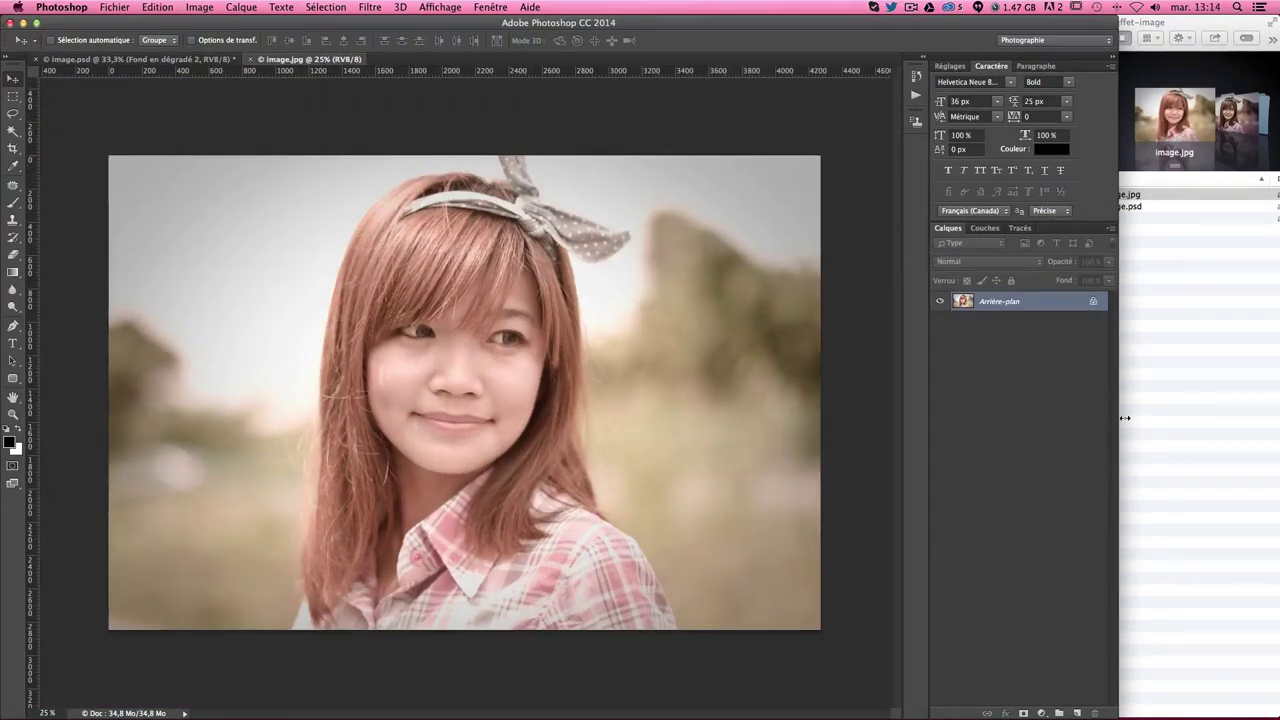
{"action": "left_click_drag", "start_coordinate": [1119, 420], "coordinate": [1276, 414]}
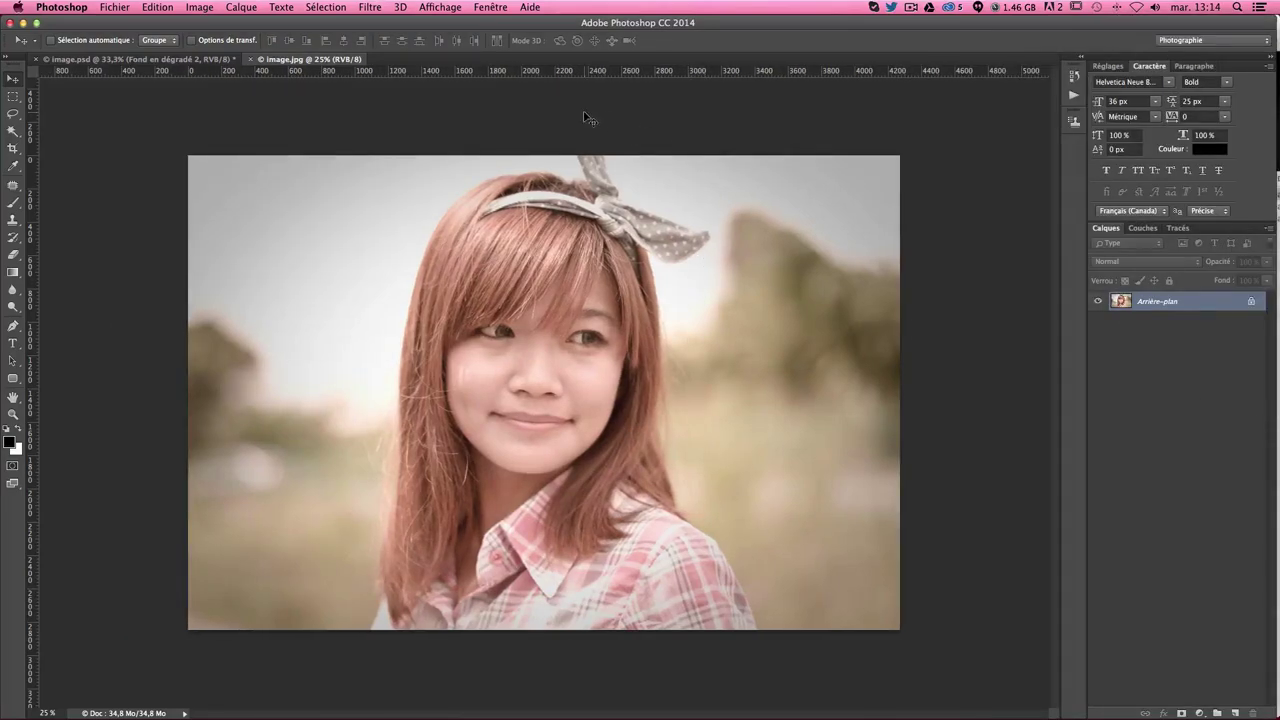
{"action": "key", "text": "ctrl+alt+i"}
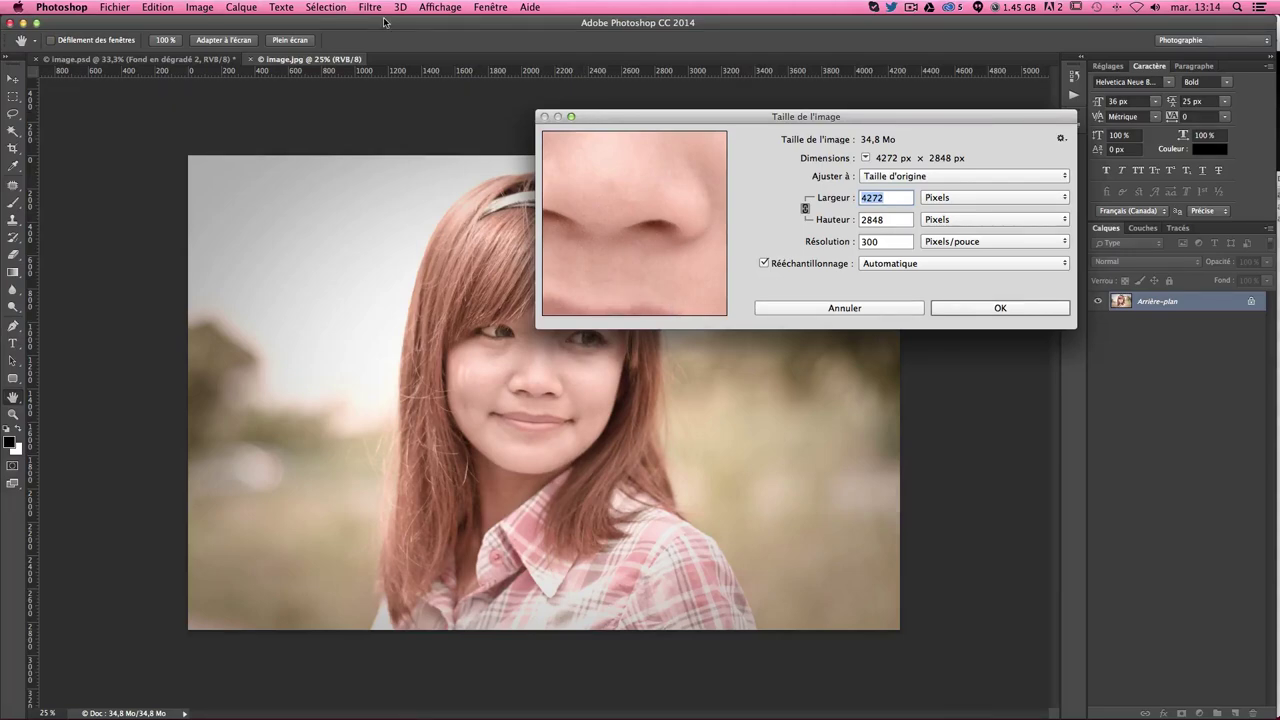
{"action": "key", "text": "Escape"}
{"action": "key", "text": "ctrl+alt+i"}
{"action": "key", "text": "Tab"}
{"action": "key", "text": "Tab"}
{"action": "double_click", "coordinate": [888, 200]}
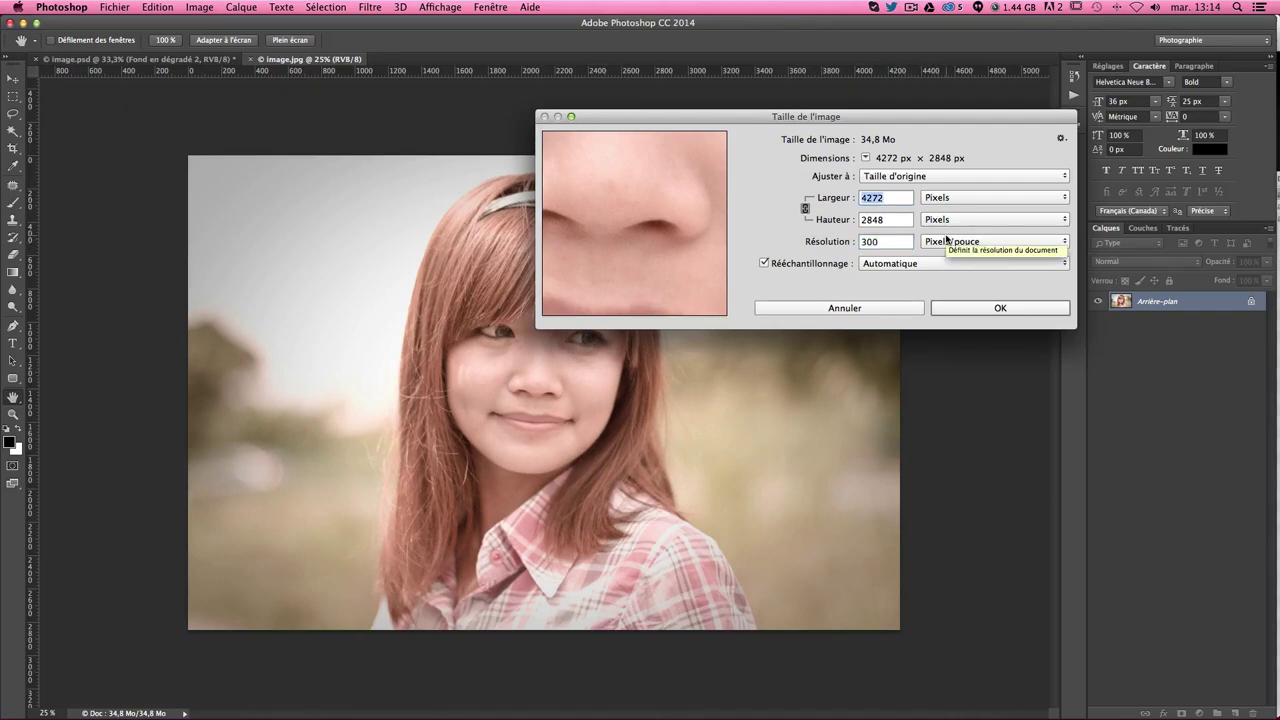
{"action": "type", "text": "1"}
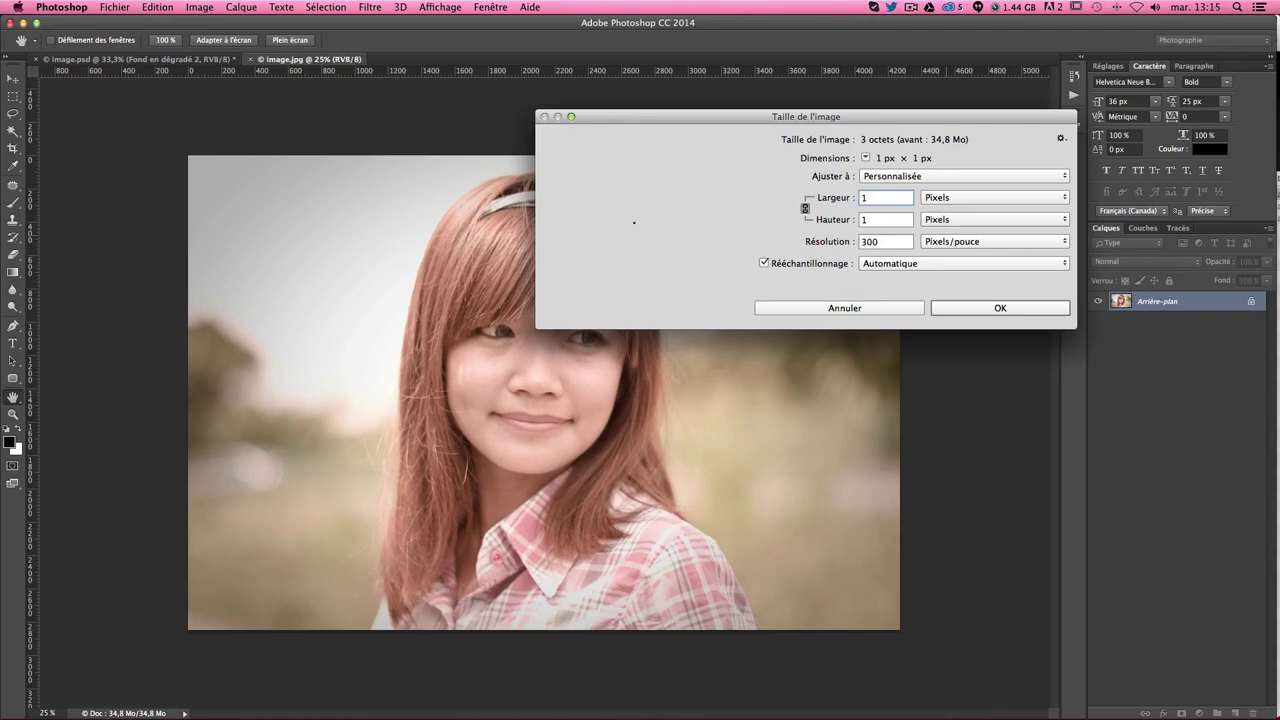
{"action": "type", "text": "800"}
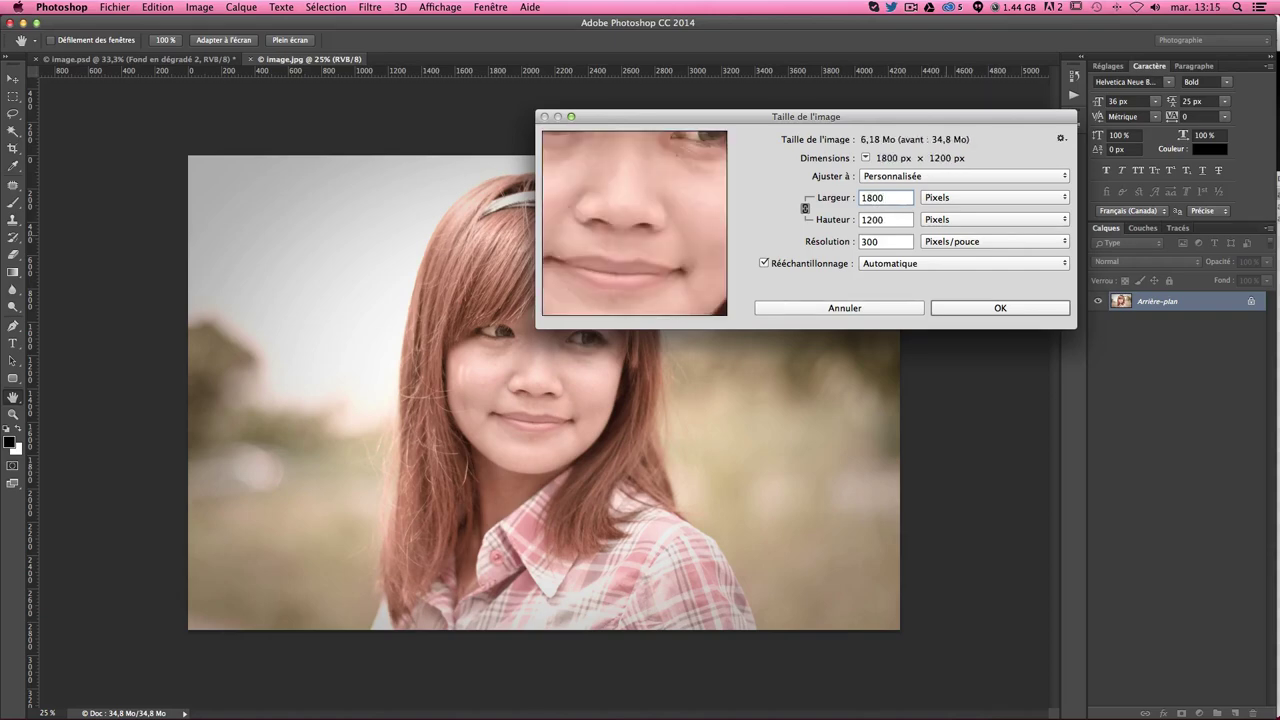
{"action": "key", "text": "Return"}
{"action": "key", "text": "super+plus"}
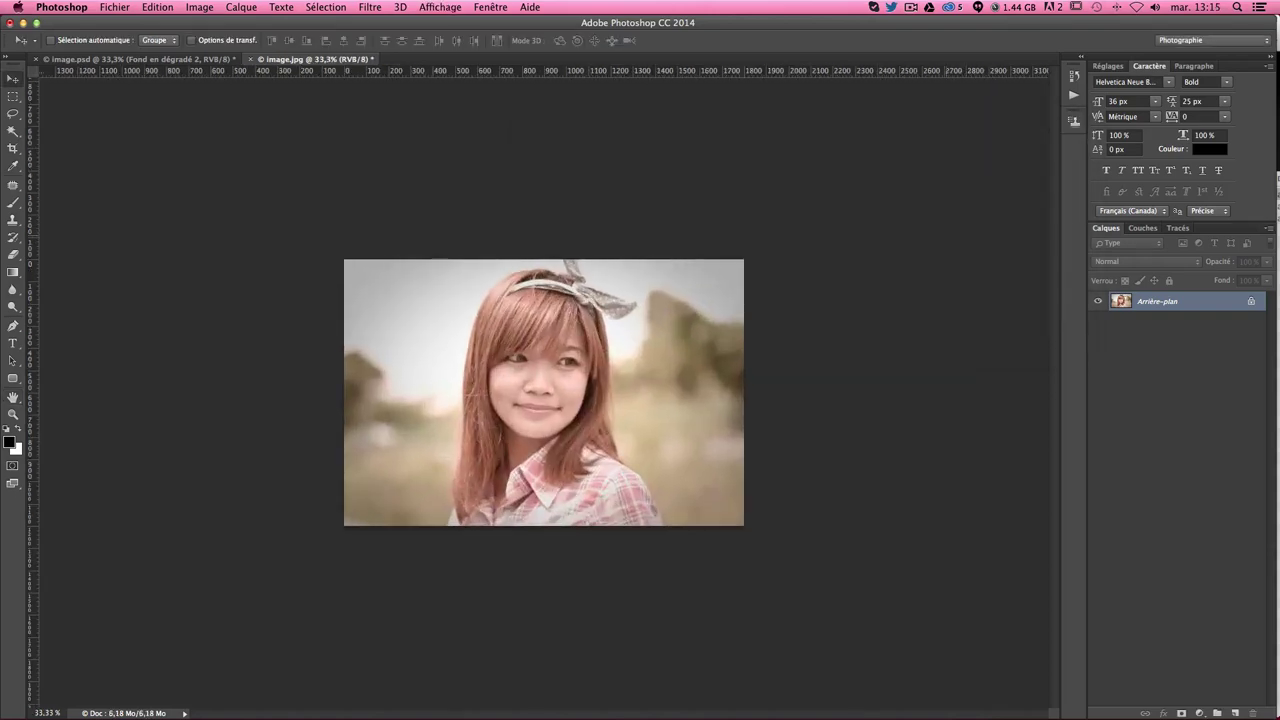
{"action": "key", "text": "super+plus"}
{"action": "key", "text": "super+plus"}
{"action": "key", "text": "super+plus"}
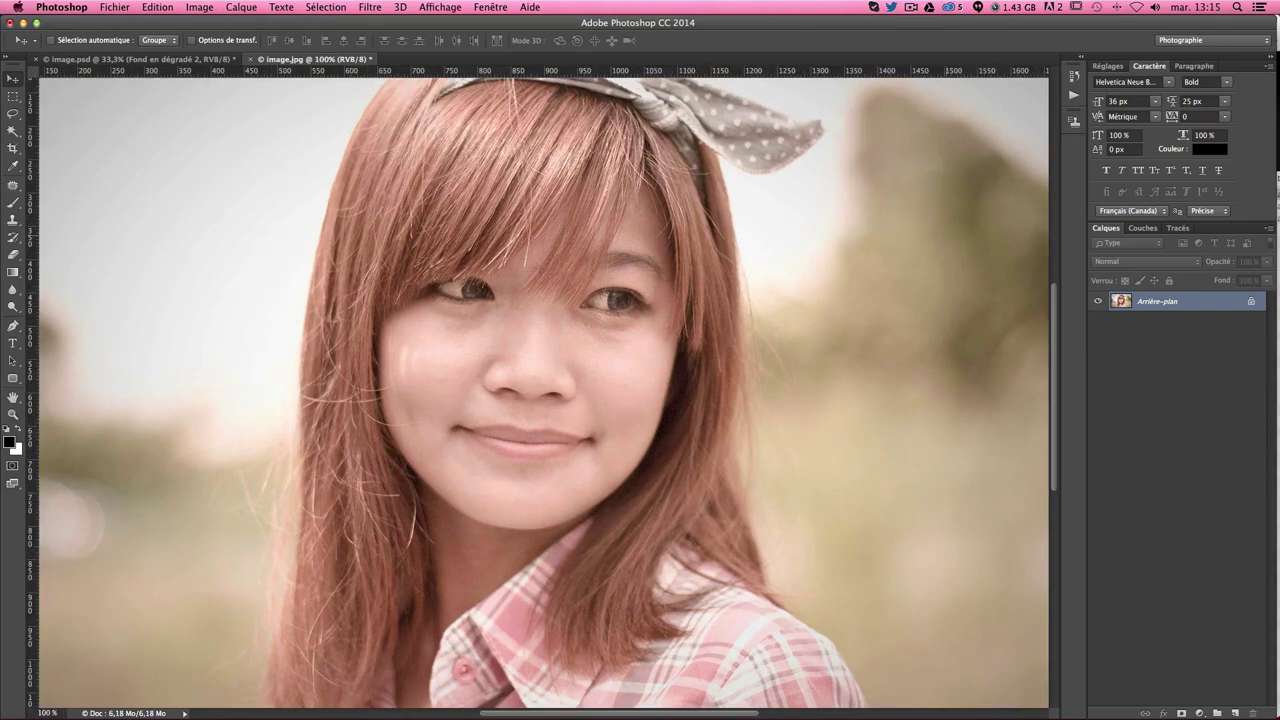
Convert the background to Calque 0 and add a Courbes 1 curves layer blended in Superposition
{"action": "double_click", "coordinate": [1185, 305]}
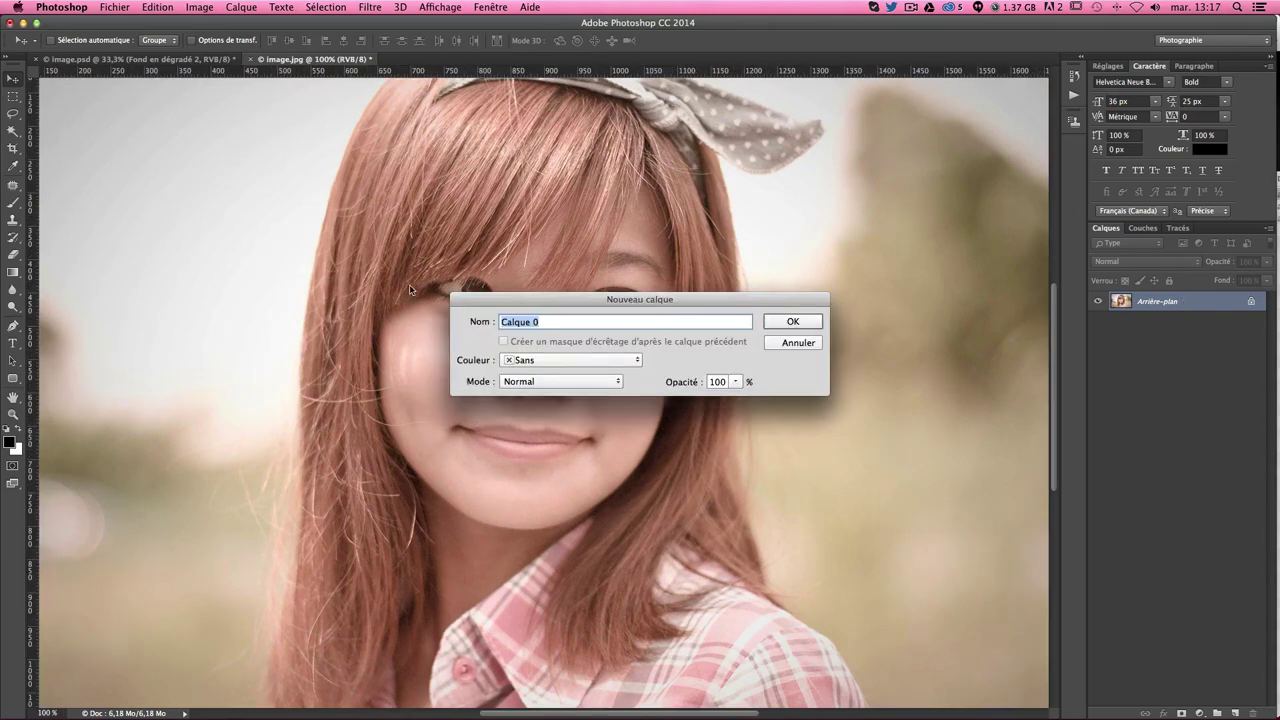
{"action": "left_click", "coordinate": [785, 320]}
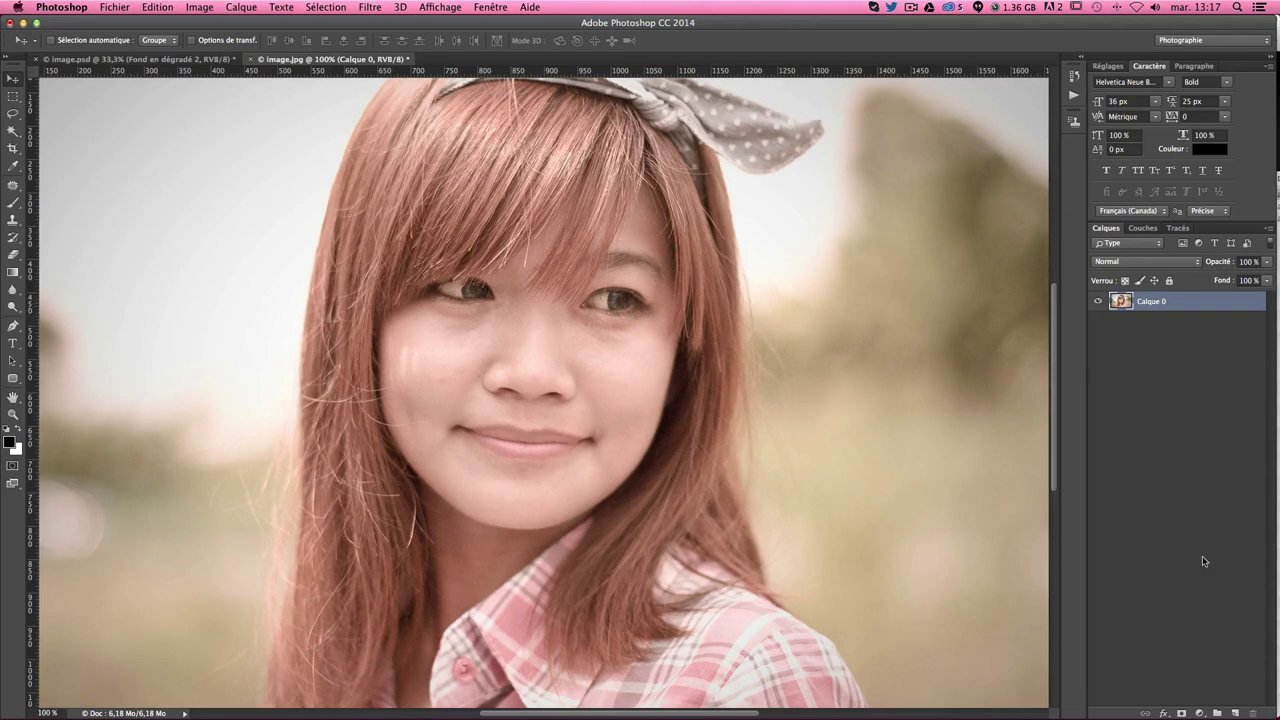
{"action": "left_click", "coordinate": [1200, 713]}
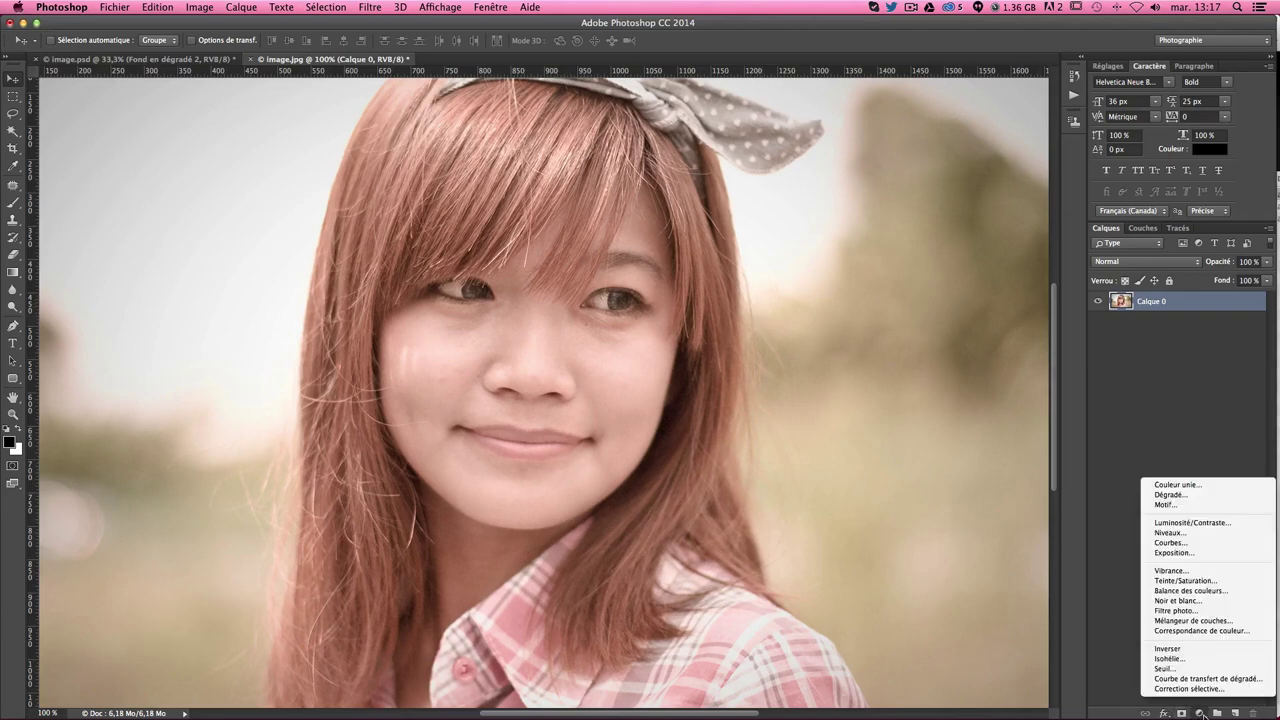
{"action": "left_click", "coordinate": [1196, 543]}
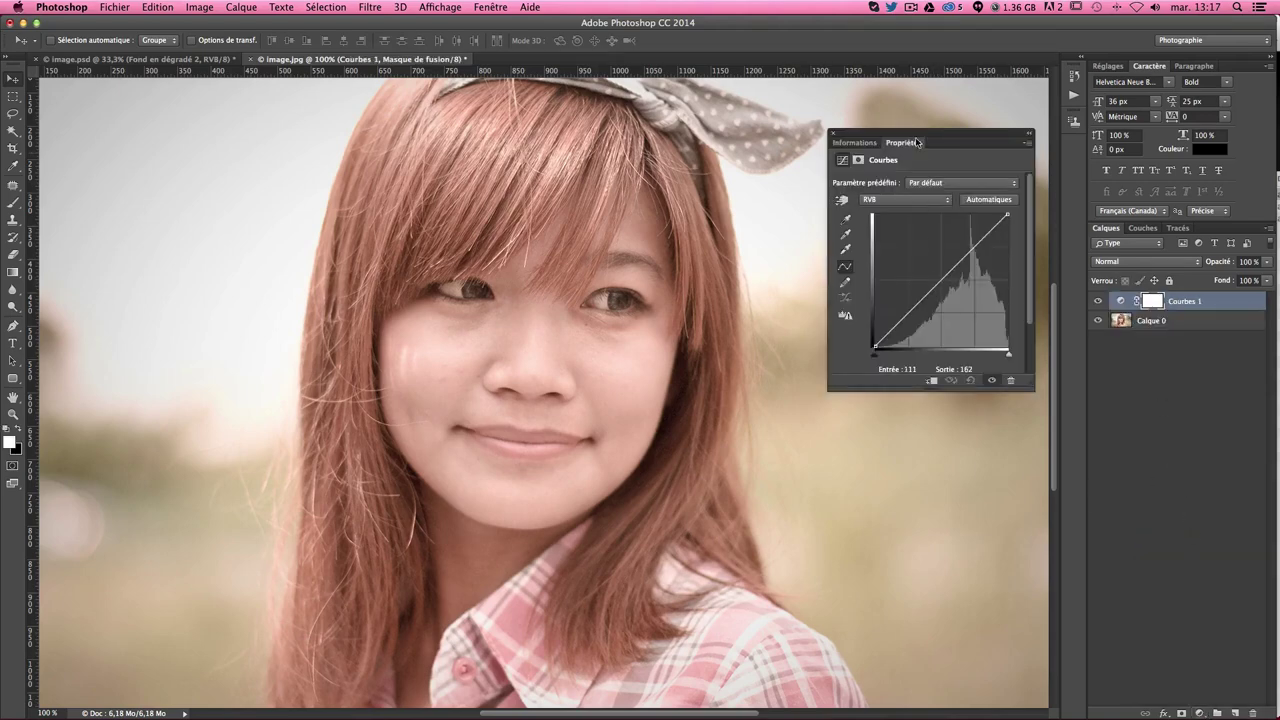
{"action": "left_click", "coordinate": [834, 134]}
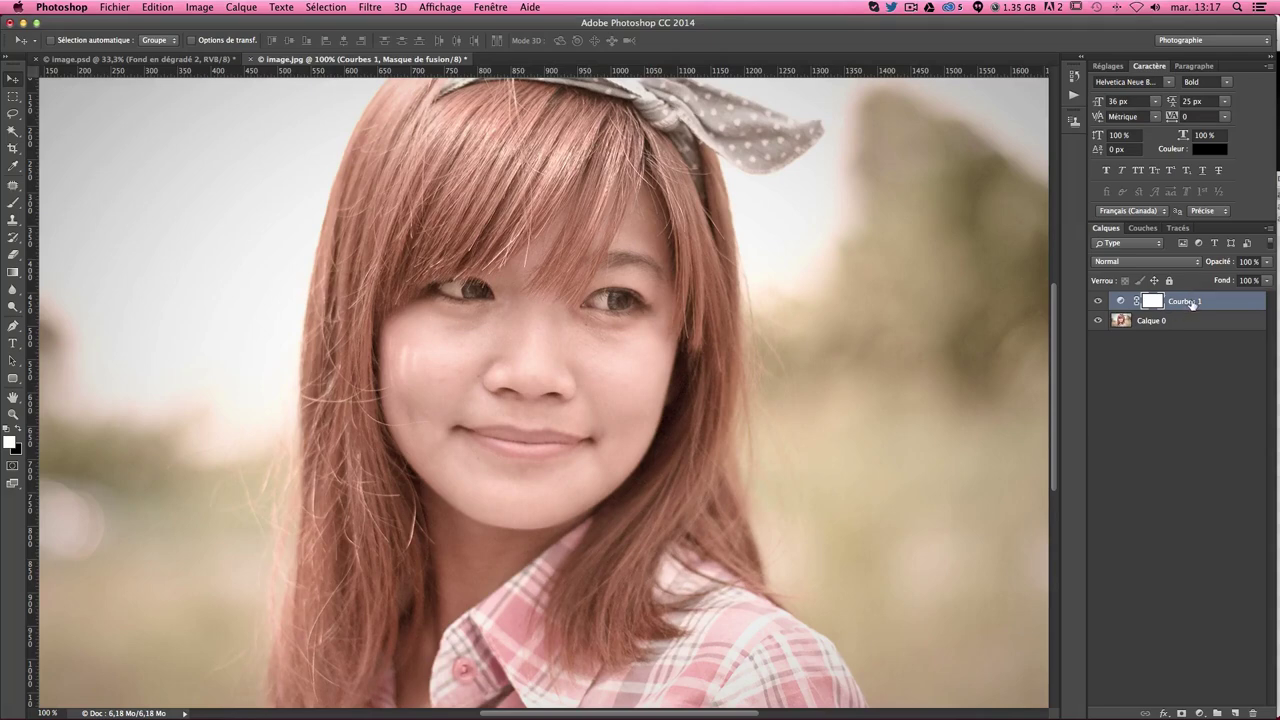
{"action": "left_click", "coordinate": [1125, 264]}
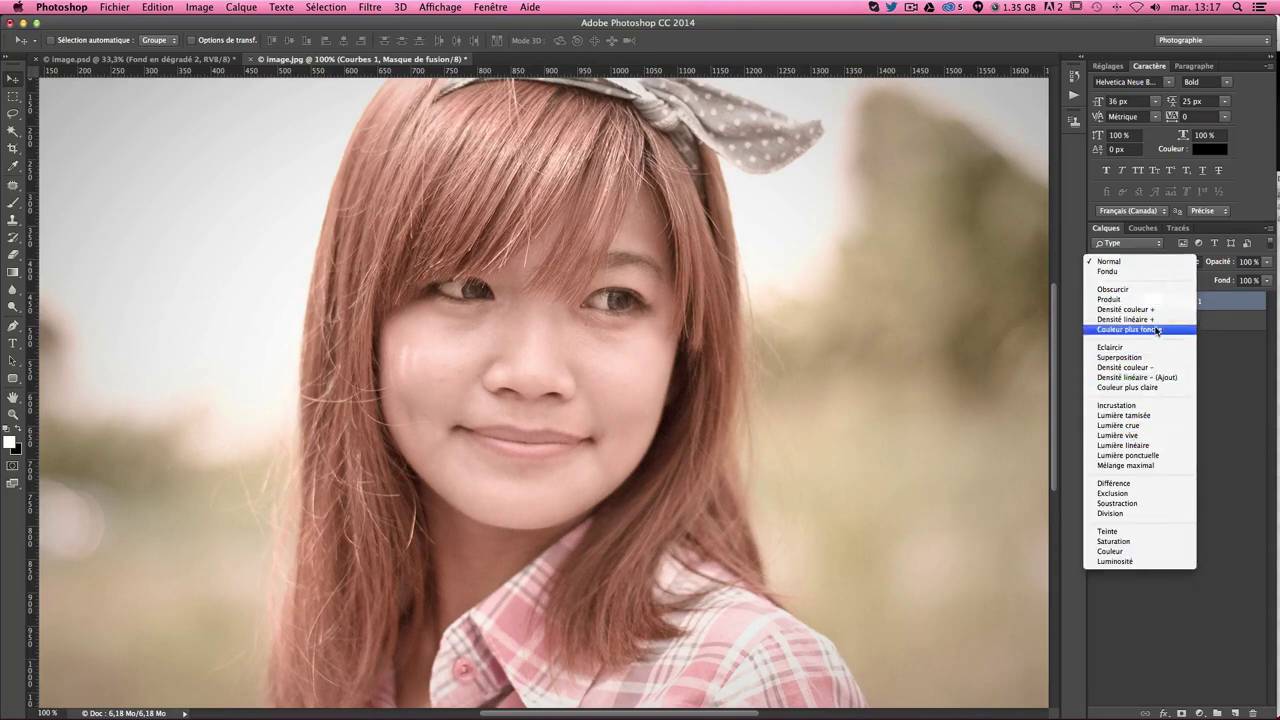
{"action": "left_click", "coordinate": [1153, 358]}
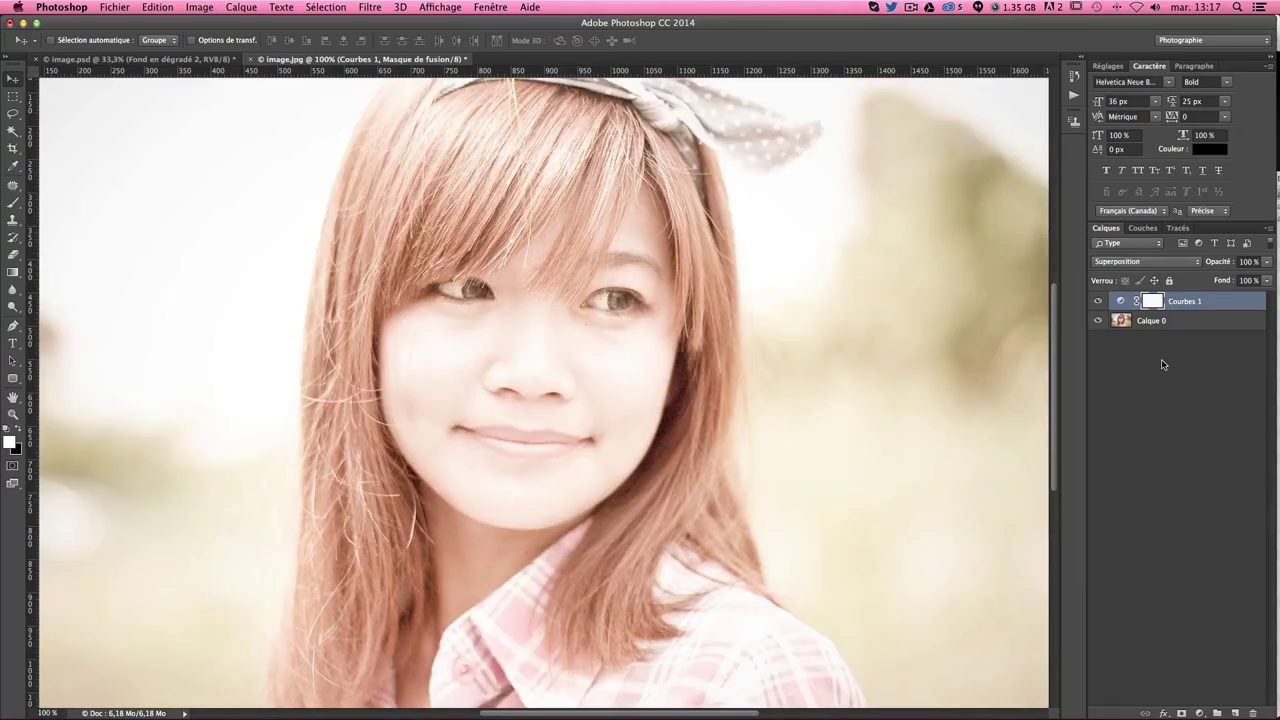
Reset the foreground and background colours to the default black and white
{"action": "left_click", "coordinate": [17, 452]}
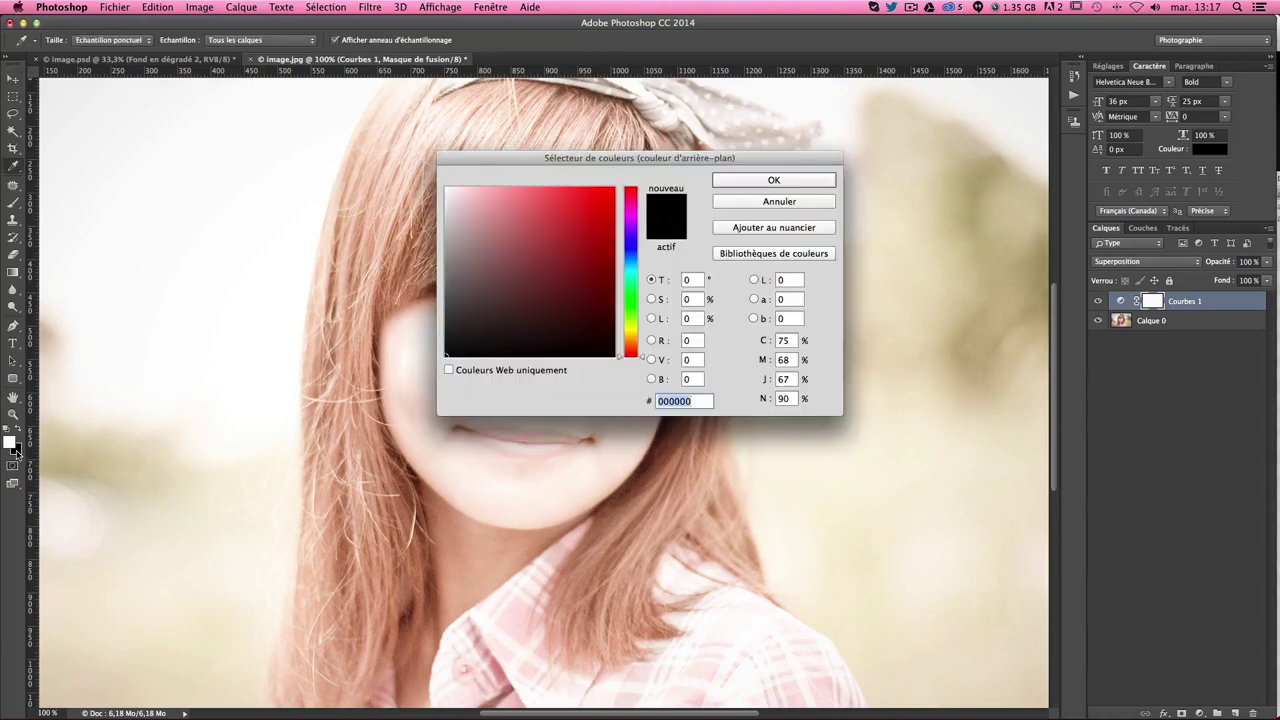
{"action": "key", "text": "Return"}
{"action": "left_click", "coordinate": [17, 428]}
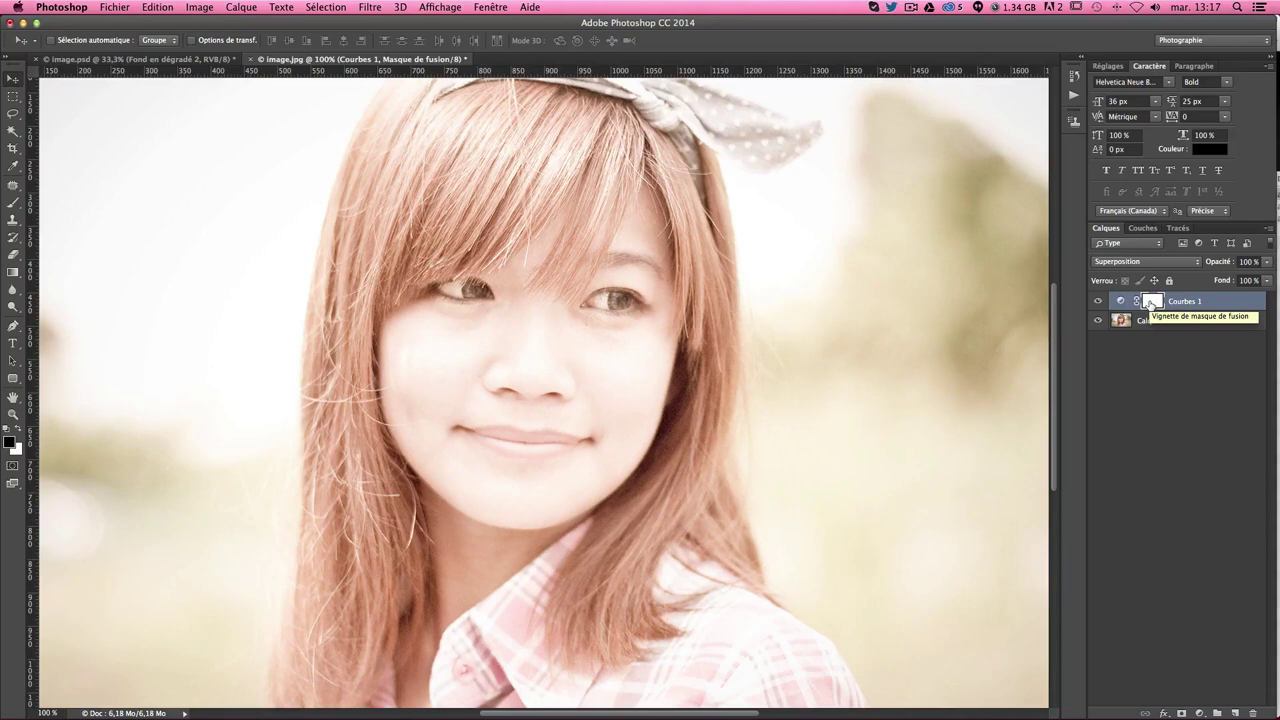
Fill the Courbes 1 mask with the black foreground colour at Normal blending
{"action": "left_click", "coordinate": [157, 7]}
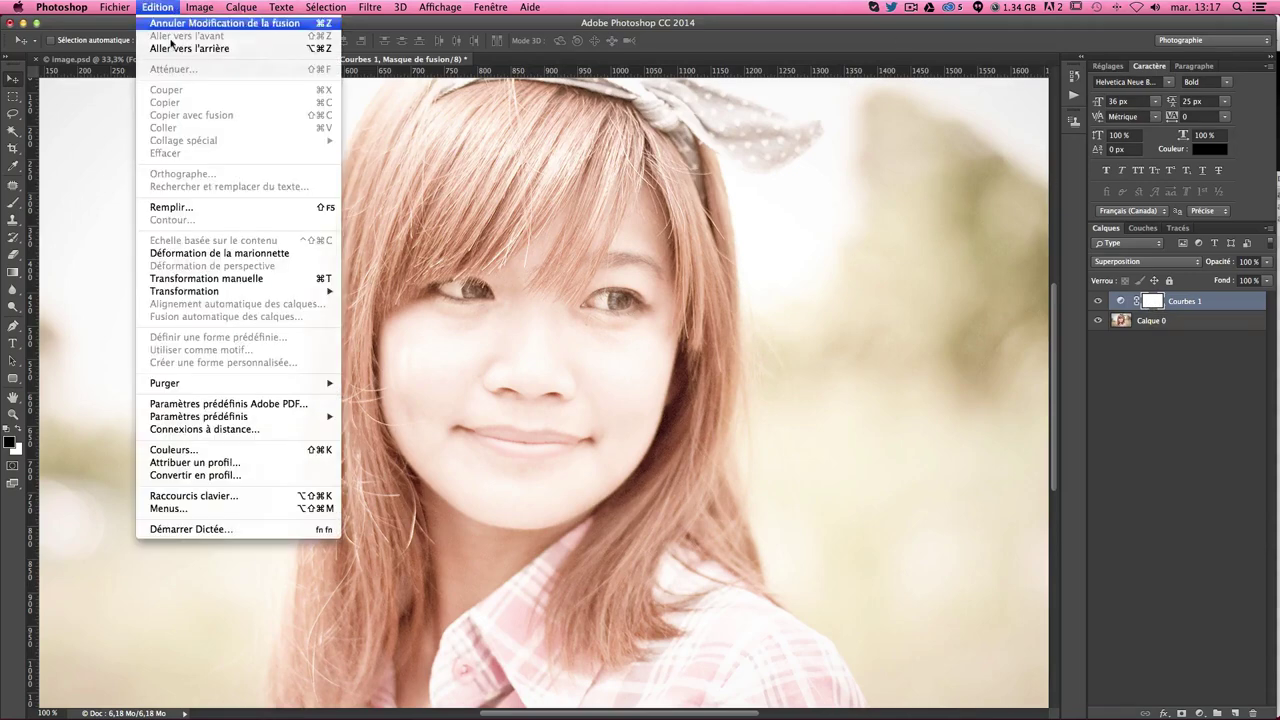
{"action": "left_click", "coordinate": [170, 207]}
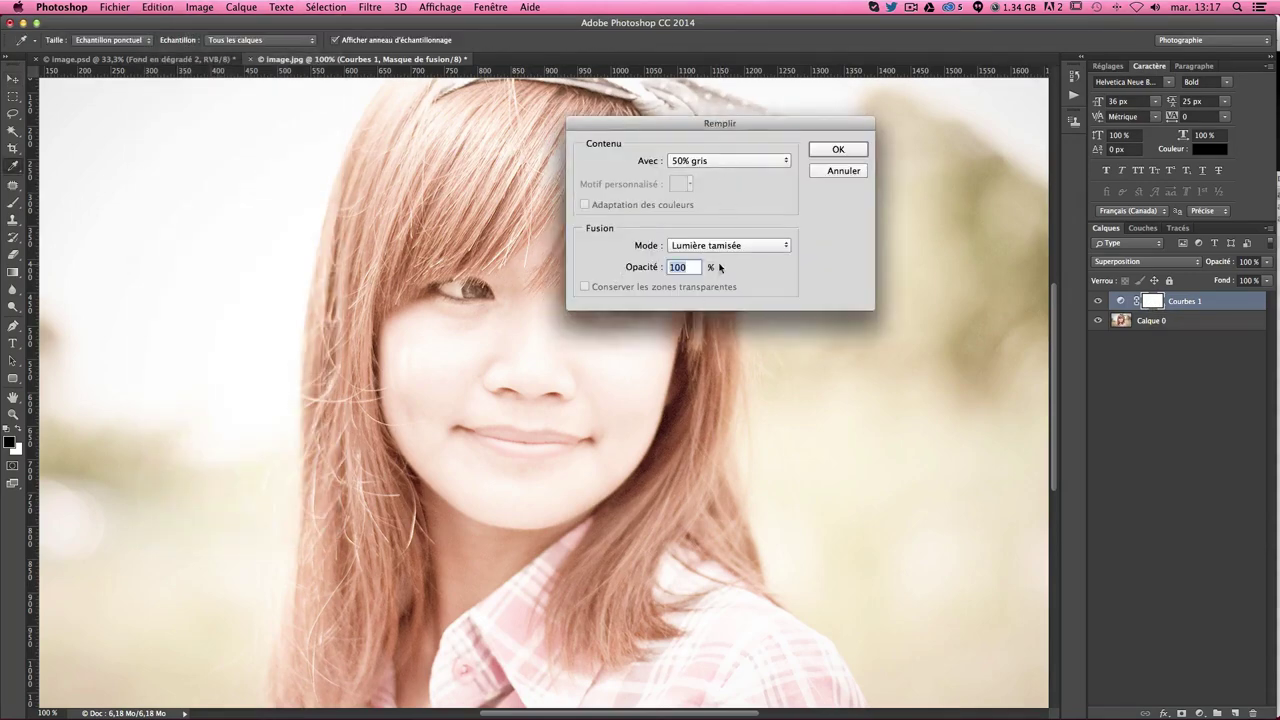
{"action": "left_click", "coordinate": [695, 162]}
{"action": "left_click", "coordinate": [705, 58]}
{"action": "left_click", "coordinate": [737, 243]}
{"action": "left_click", "coordinate": [705, 42]}
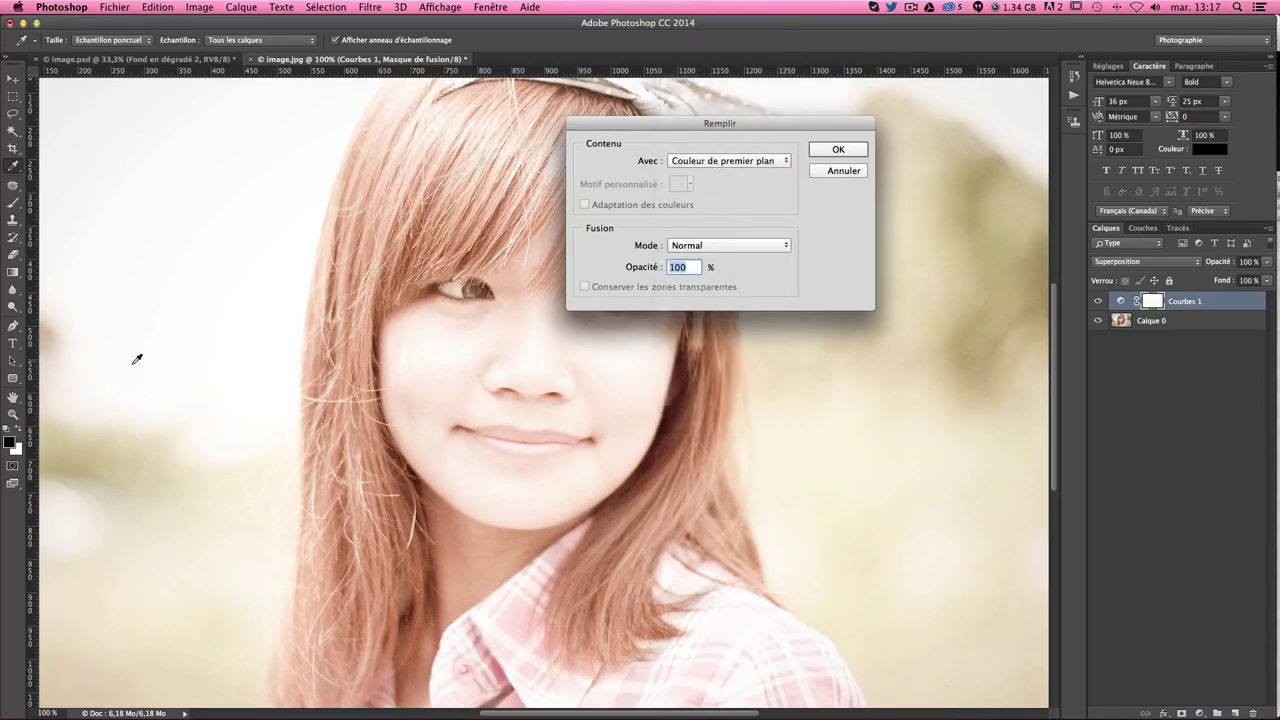
{"action": "left_click", "coordinate": [852, 155]}
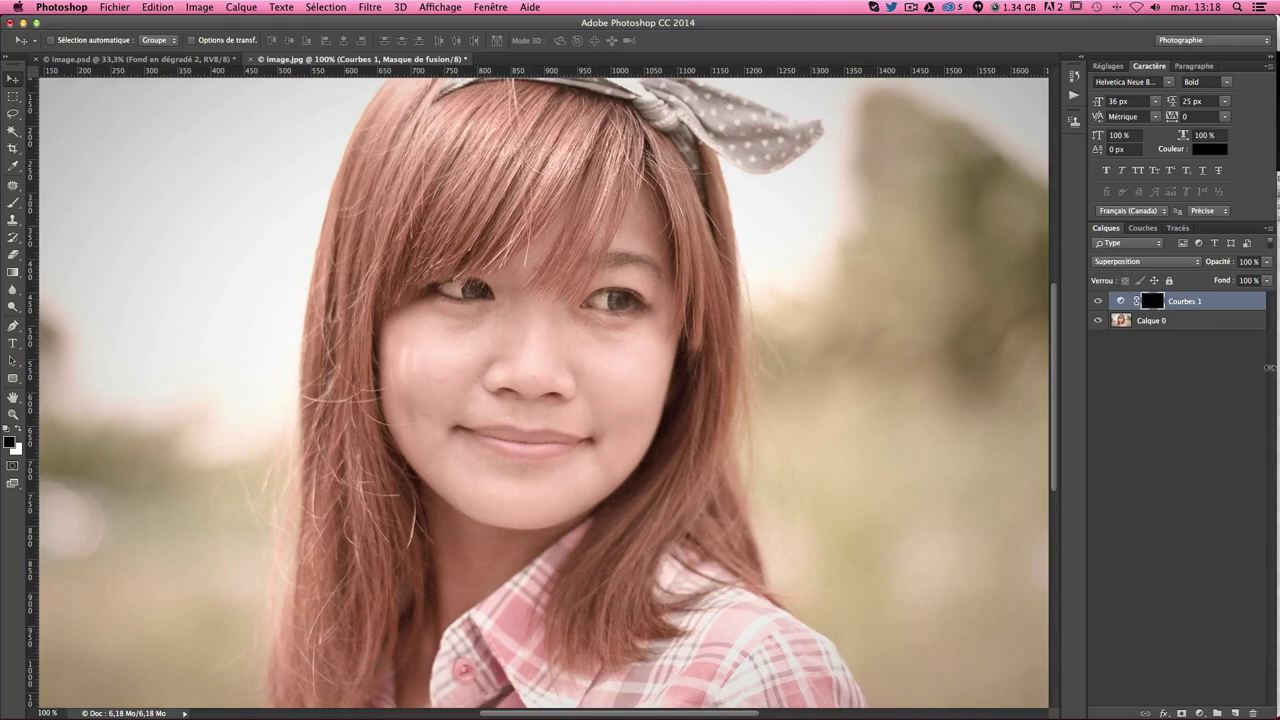
Invert the mask to white, then refill it with black via Shift+Backspace
{"action": "key", "text": "ctrl+i"}
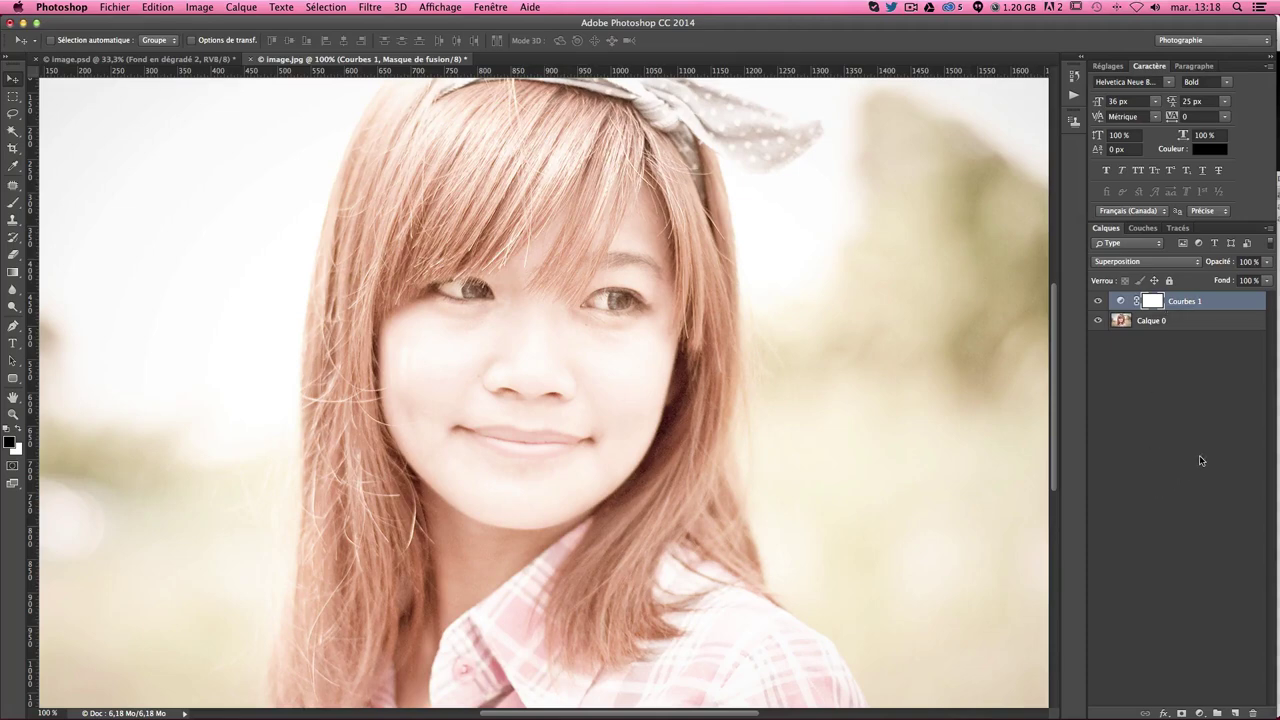
{"action": "key", "text": "i"}
{"action": "key", "text": "shift+BackSpace"}
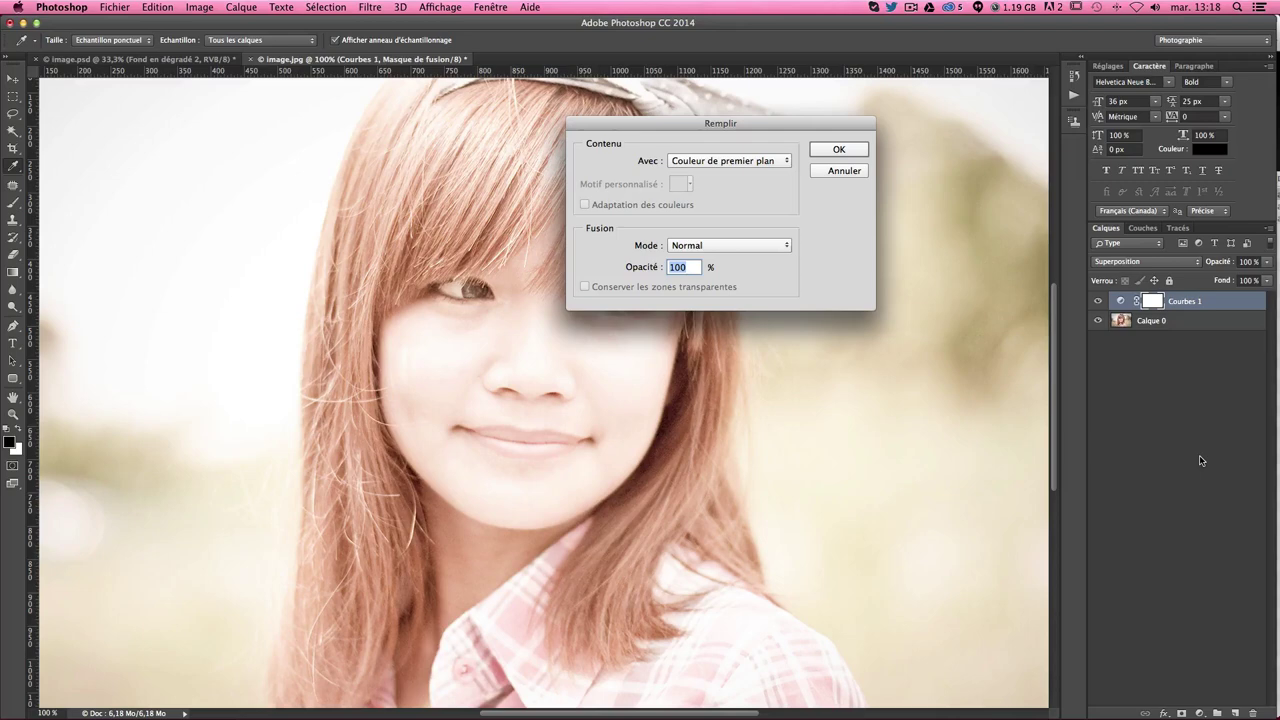
{"action": "left_click", "coordinate": [840, 150]}
Pick a 39-pixel brush with white as the foreground colour and dab the left eye
{"action": "key", "text": "v"}
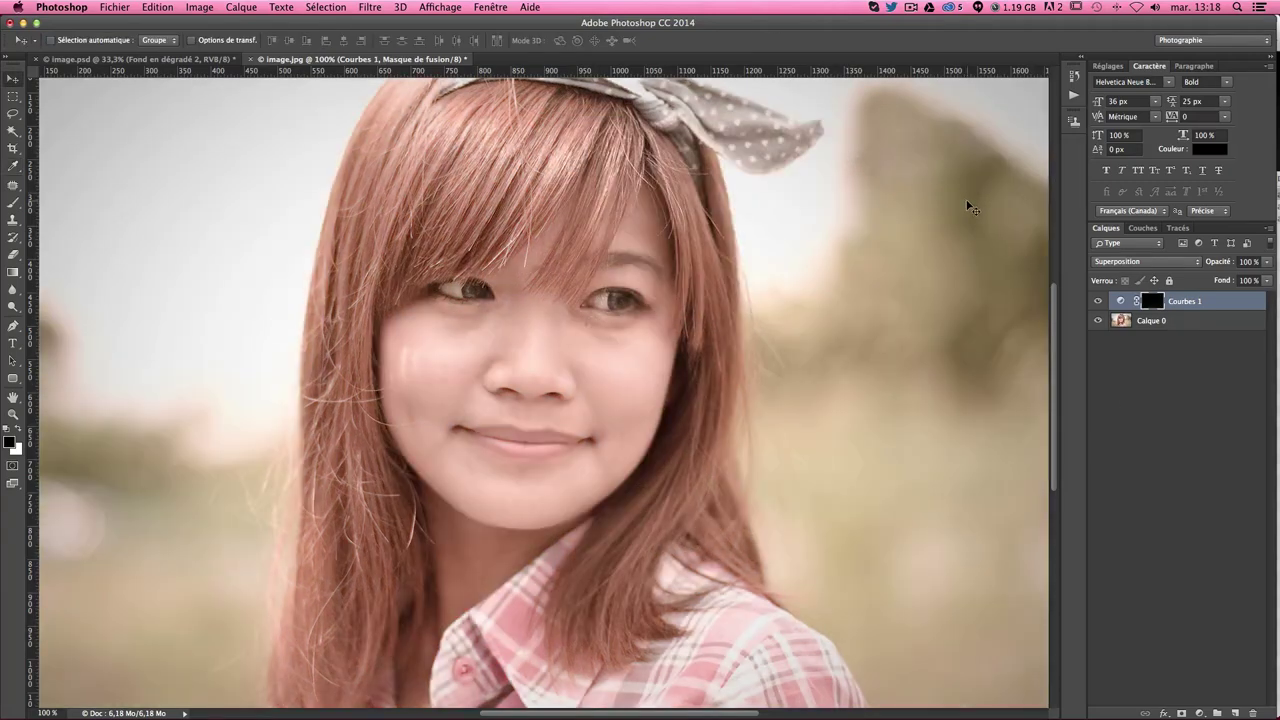
{"action": "left_click", "coordinate": [12, 204]}
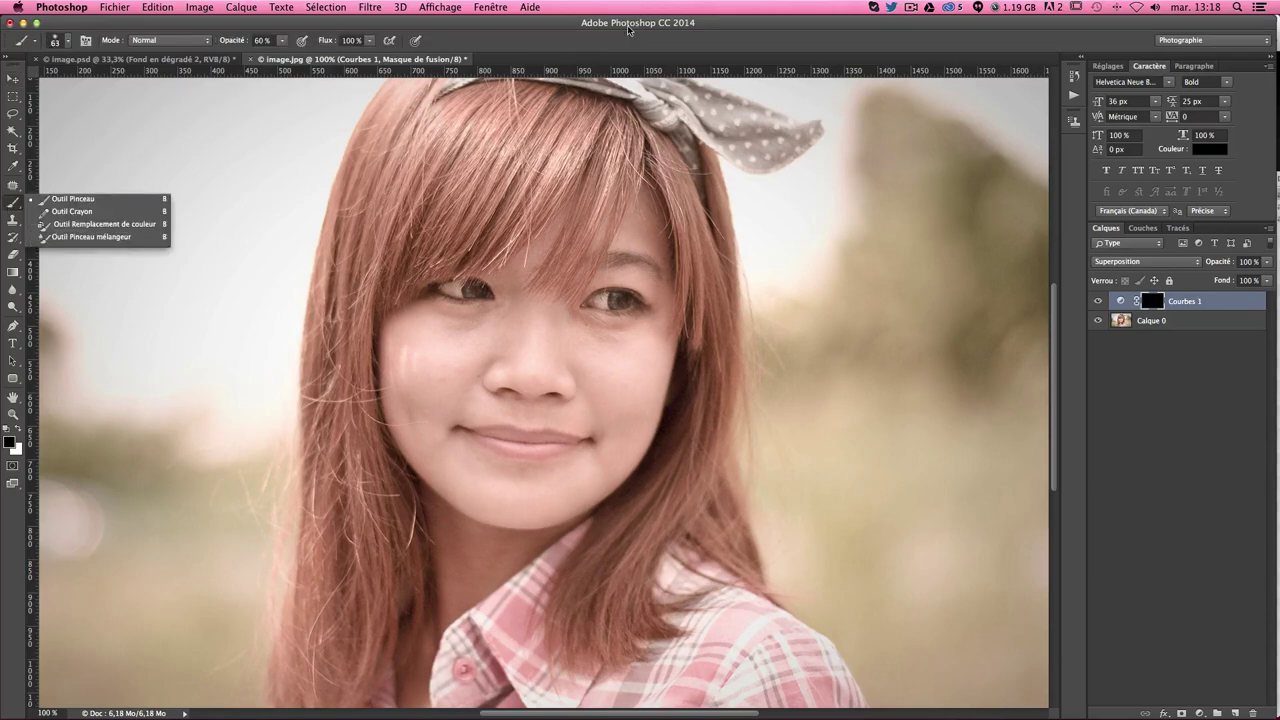
{"action": "left_click", "coordinate": [72, 199]}
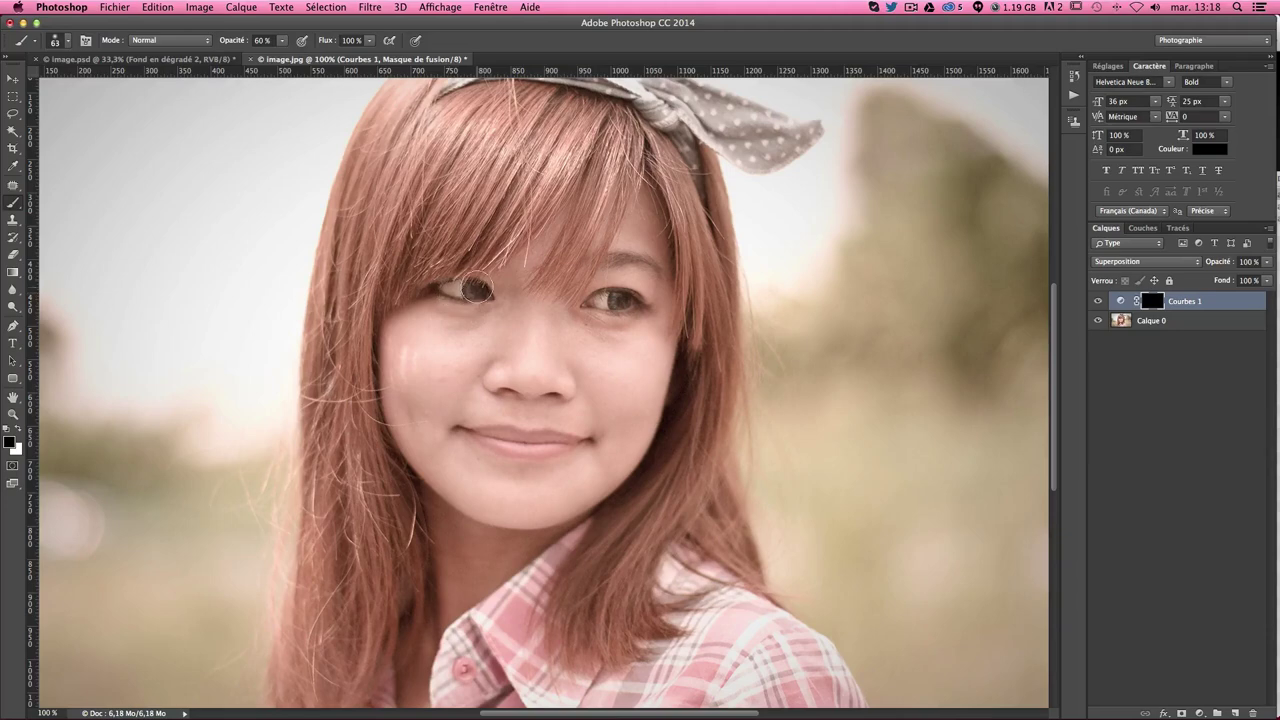
{"action": "left_click_drag", "start_coordinate": [474, 288], "coordinate": [452, 290]}
{"action": "left_click", "coordinate": [17, 431]}
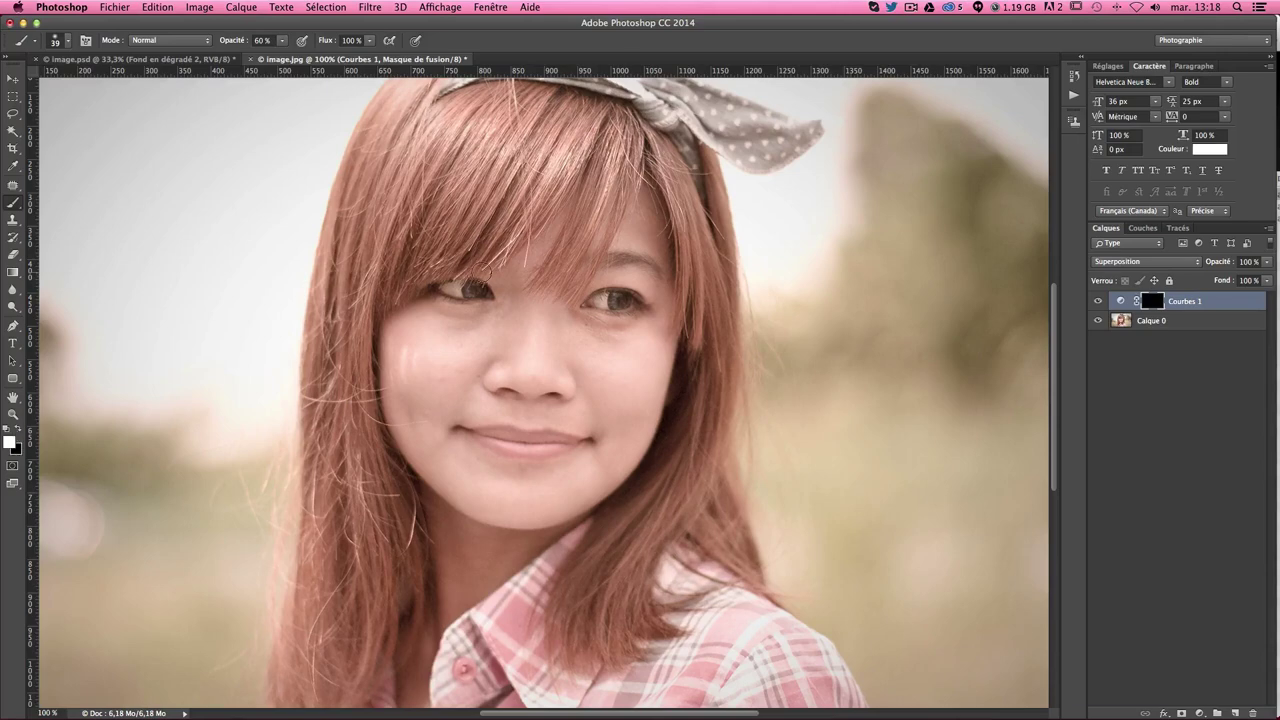
{"action": "left_click", "coordinate": [452, 287]}
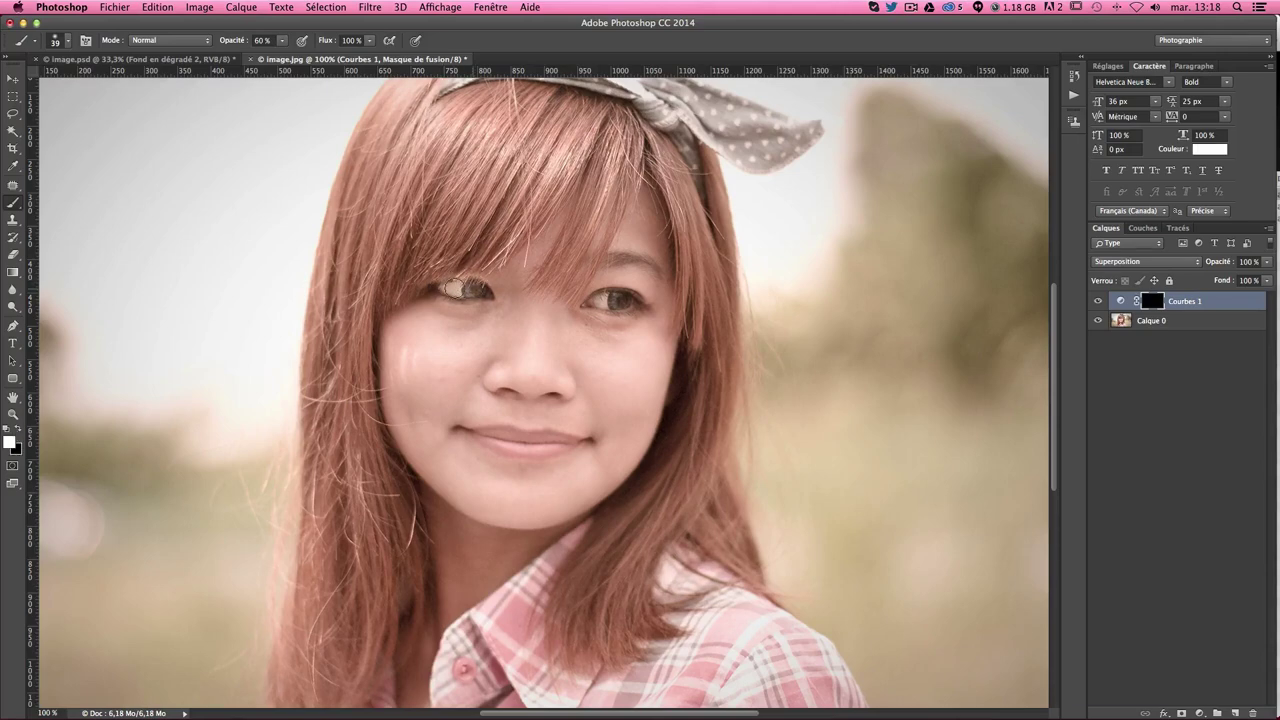
Zoom in and paint both irises with a 22-pixel brush at 60% opacity
{"action": "key", "text": "super+plus"}
{"action": "key", "text": "super+plus"}
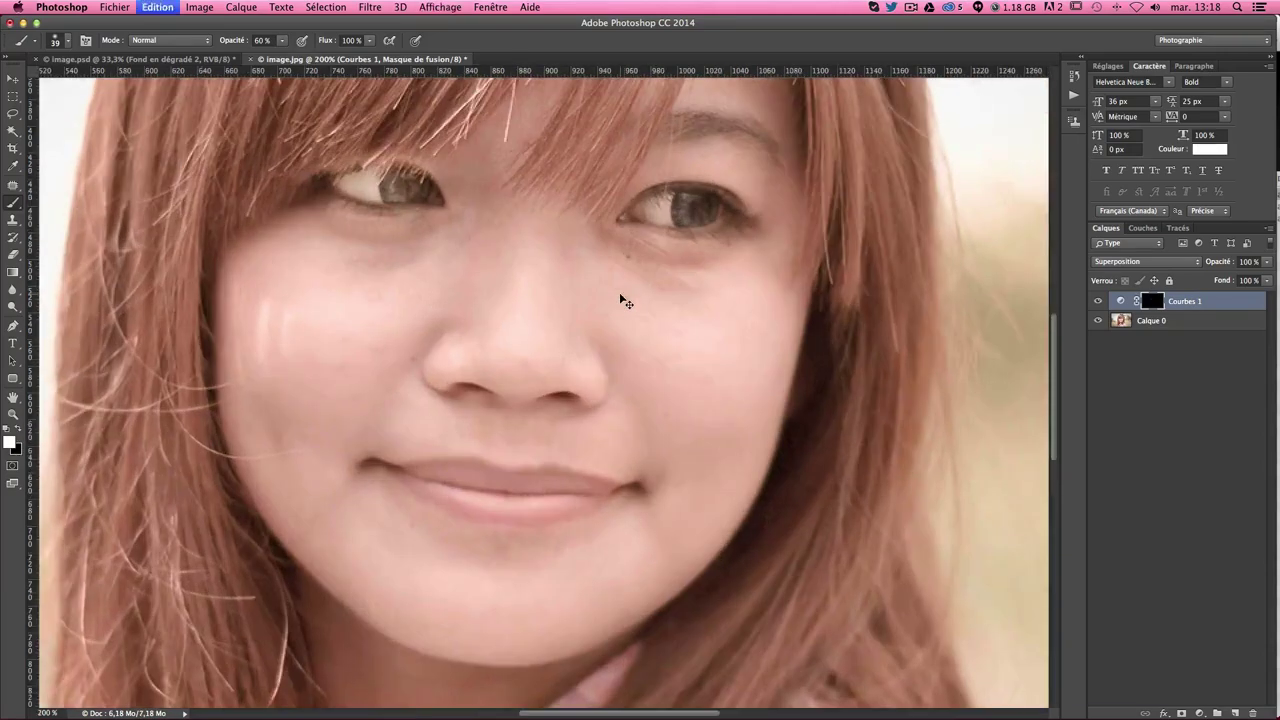
{"action": "mouse_move", "coordinate": [403, 190]}
{"action": "left_mouse_down"}
{"action": "mouse_move", "coordinate": [340, 186]}
{"action": "mouse_move", "coordinate": [426, 192]}
{"action": "left_mouse_up"}
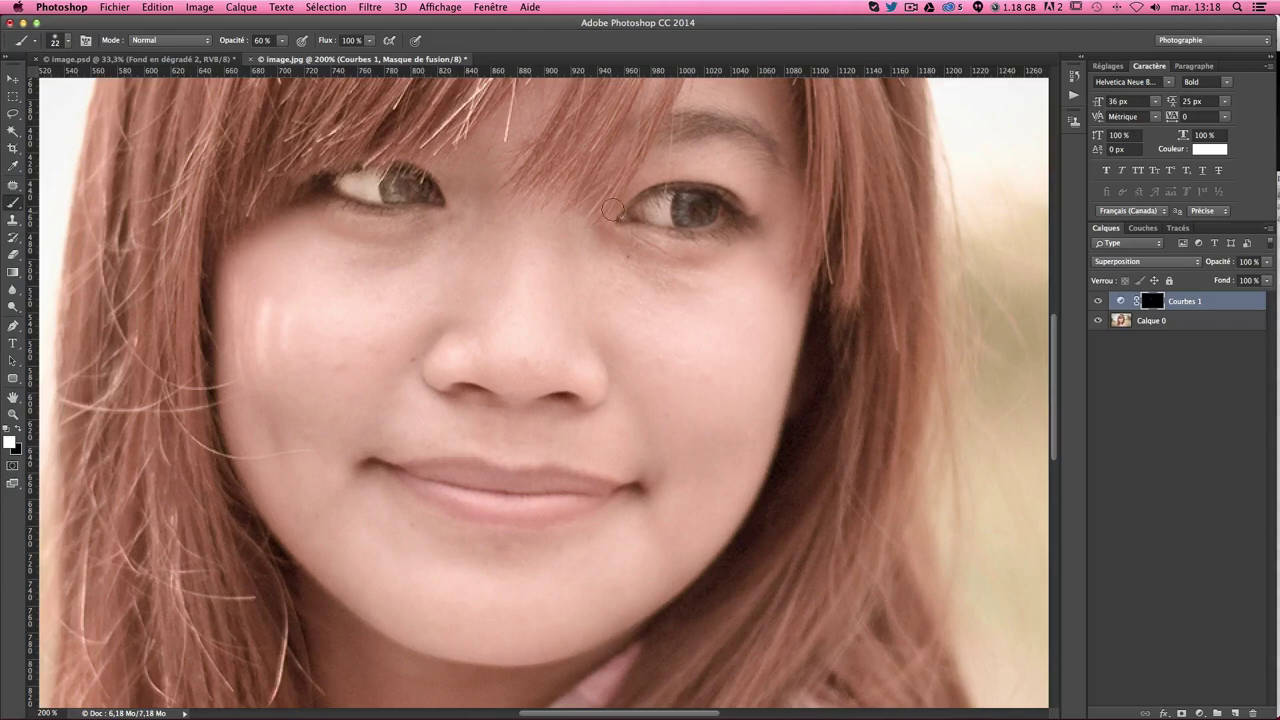
{"action": "key", "text": "6"}
{"action": "mouse_move", "coordinate": [638, 206]}
{"action": "left_mouse_down"}
{"action": "mouse_move", "coordinate": [710, 207]}
{"action": "mouse_move", "coordinate": [660, 210]}
{"action": "mouse_move", "coordinate": [705, 206]}
{"action": "mouse_move", "coordinate": [678, 210]}
{"action": "left_mouse_up"}
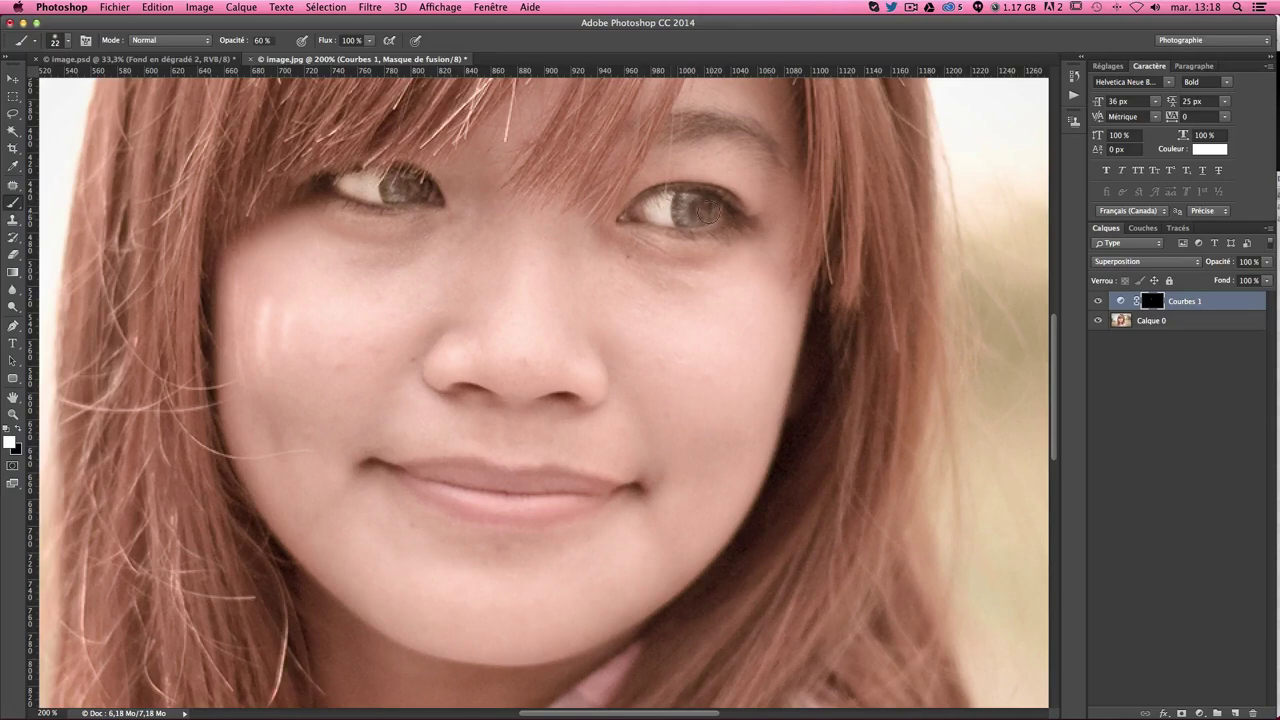
{"action": "left_click_drag", "start_coordinate": [424, 196], "coordinate": [396, 193]}
{"action": "left_click_drag", "start_coordinate": [645, 215], "coordinate": [632, 218]}
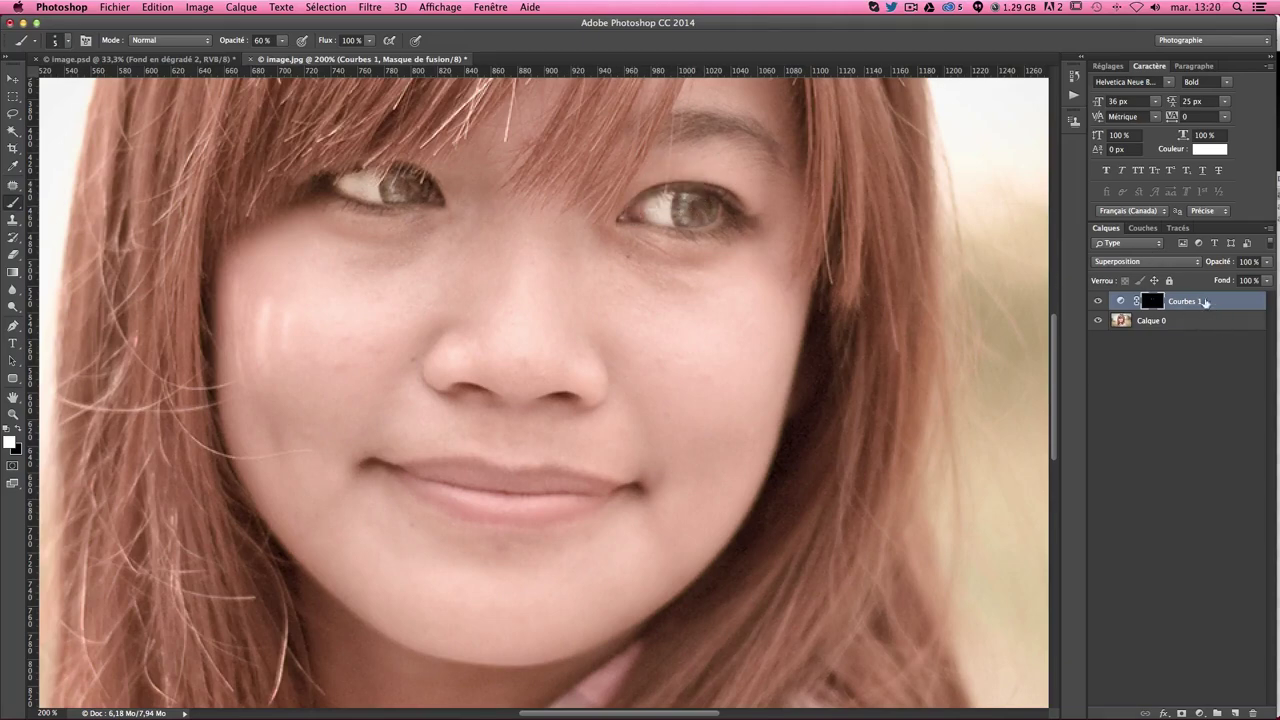
Select the Courbes 1 layer and briefly edit its name
{"action": "left_click", "coordinate": [1120, 301]}
{"action": "double_click", "coordinate": [1186, 301]}
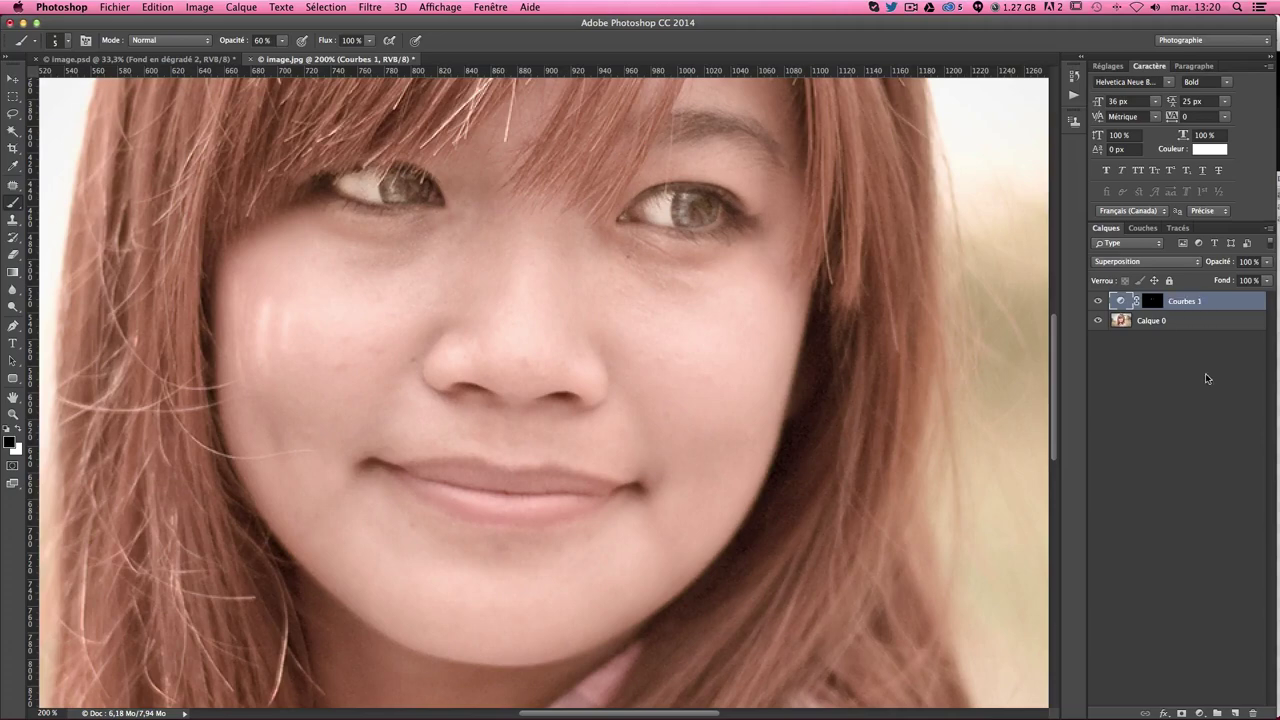
{"action": "left_click", "coordinate": [1178, 378]}
Add a Noir et blanc 1 layer blended in Produit, then stamp all visible layers into Calque 1
{"action": "left_click", "coordinate": [1178, 303]}
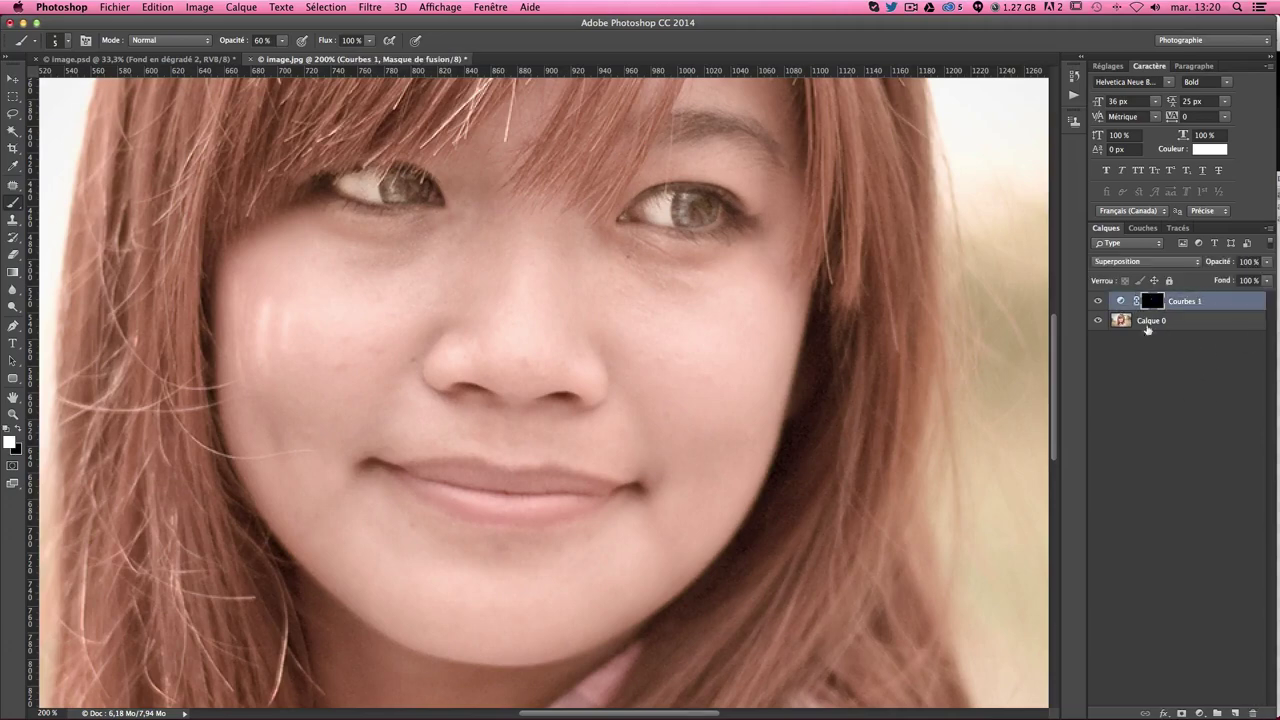
{"action": "left_click", "coordinate": [1200, 713]}
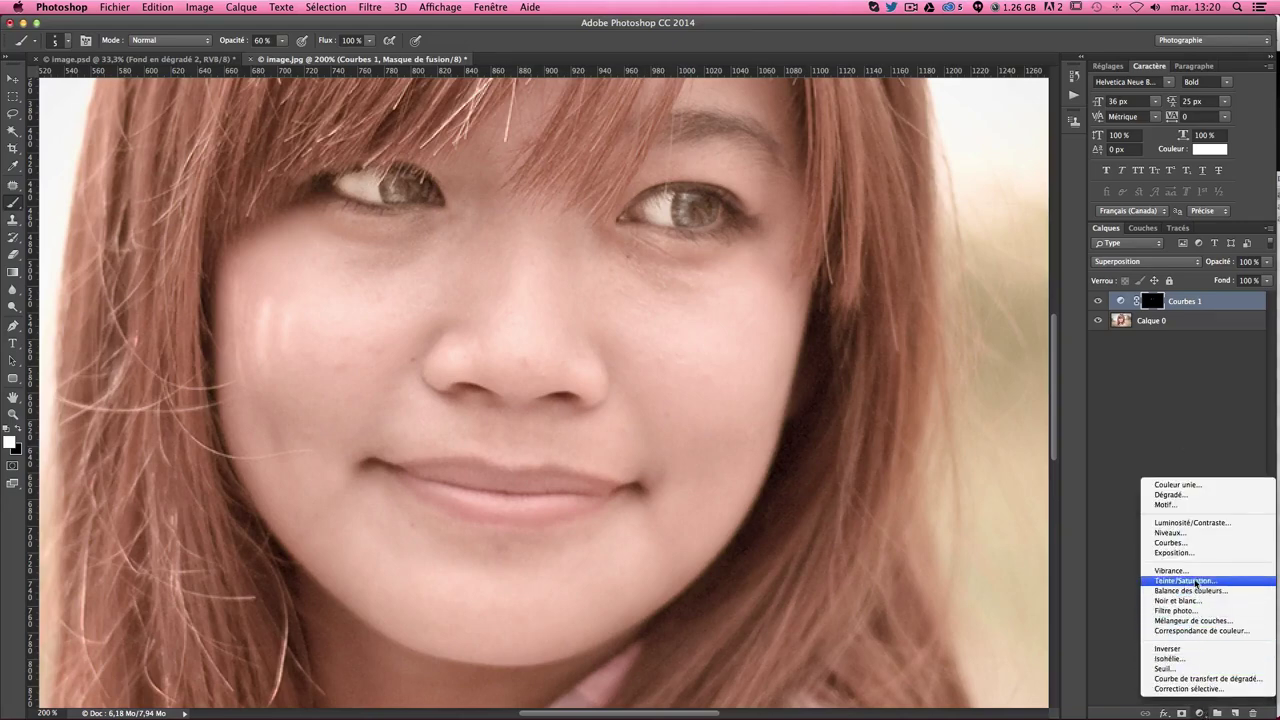
{"action": "left_click", "coordinate": [1168, 601]}
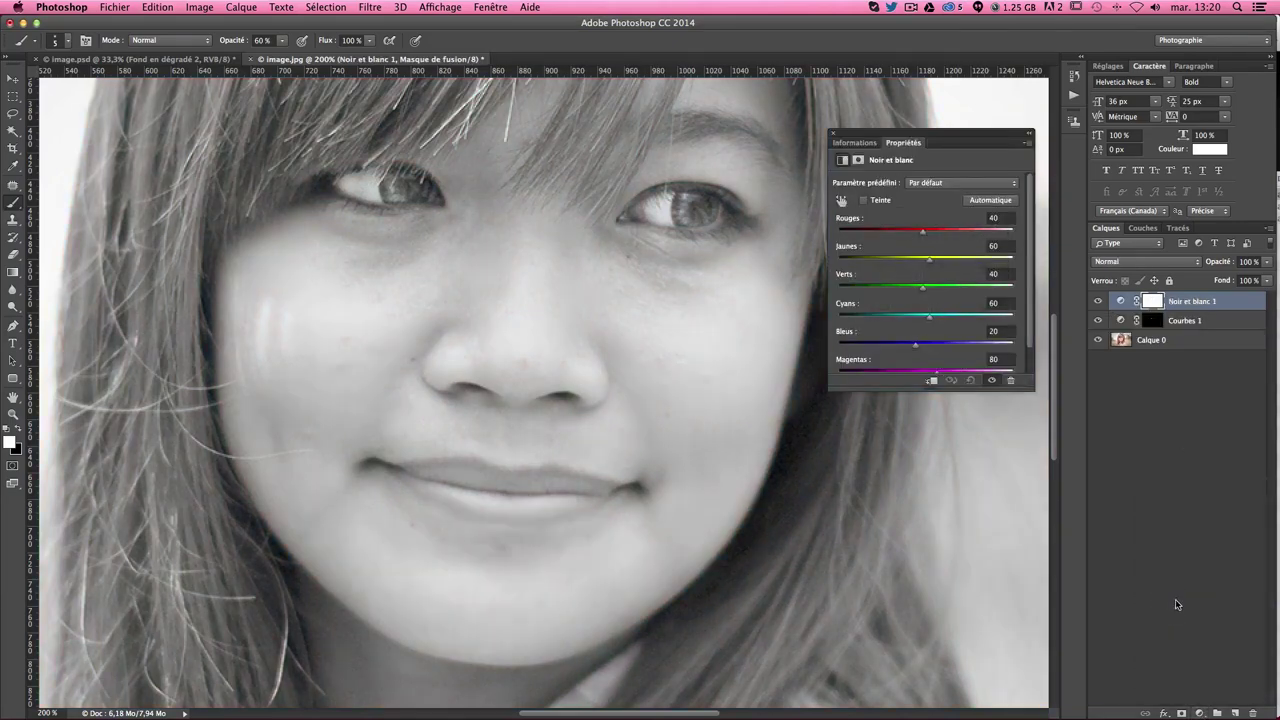
{"action": "left_click", "coordinate": [1117, 263]}
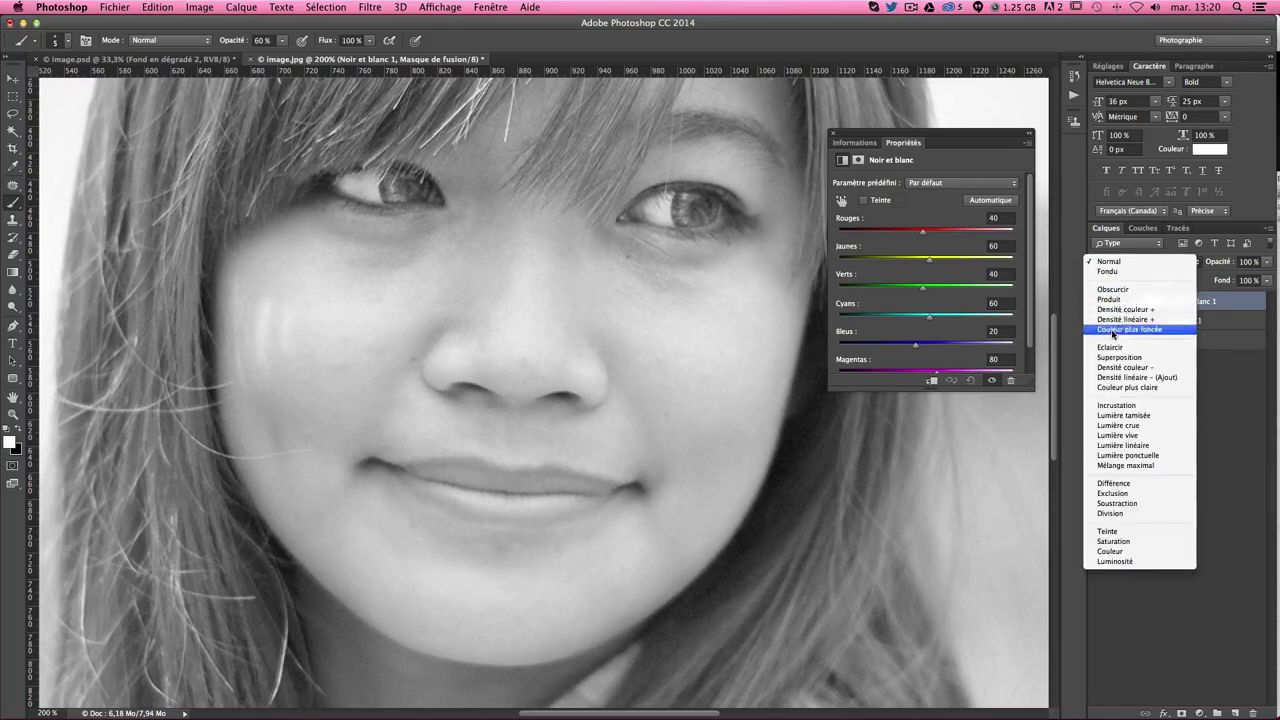
{"action": "left_click", "coordinate": [1115, 300]}
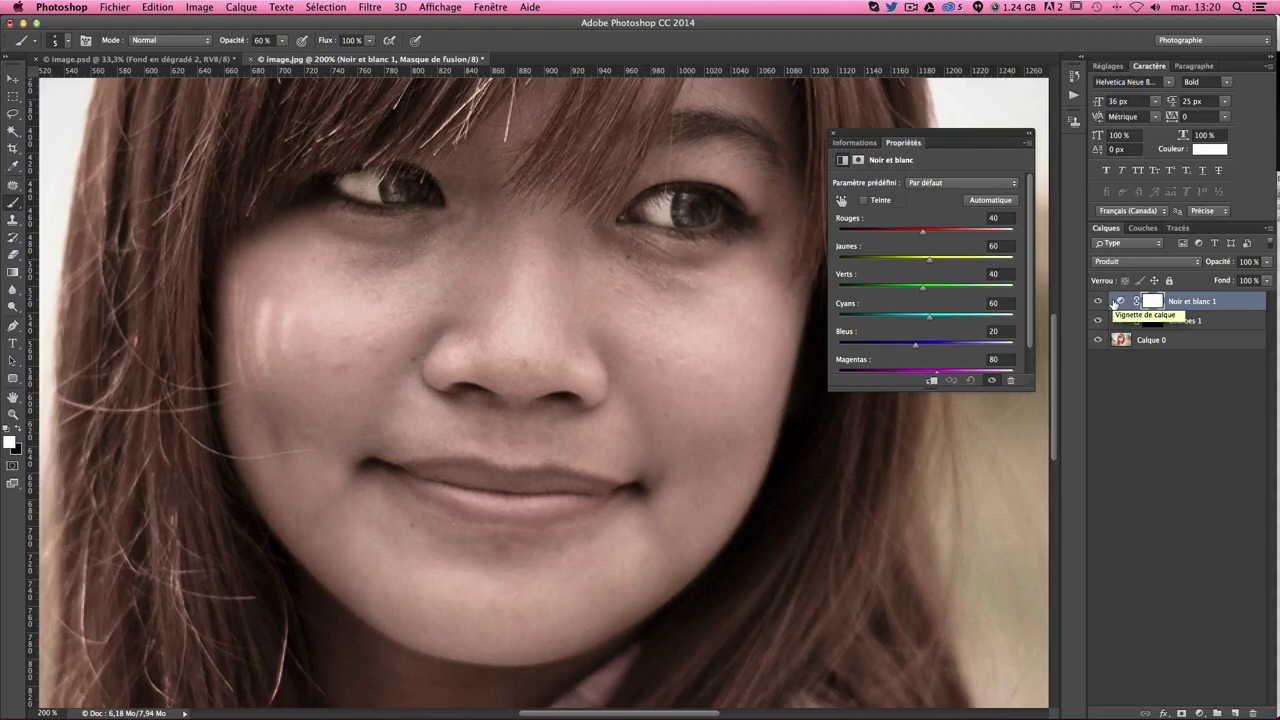
{"action": "left_click", "coordinate": [829, 135]}
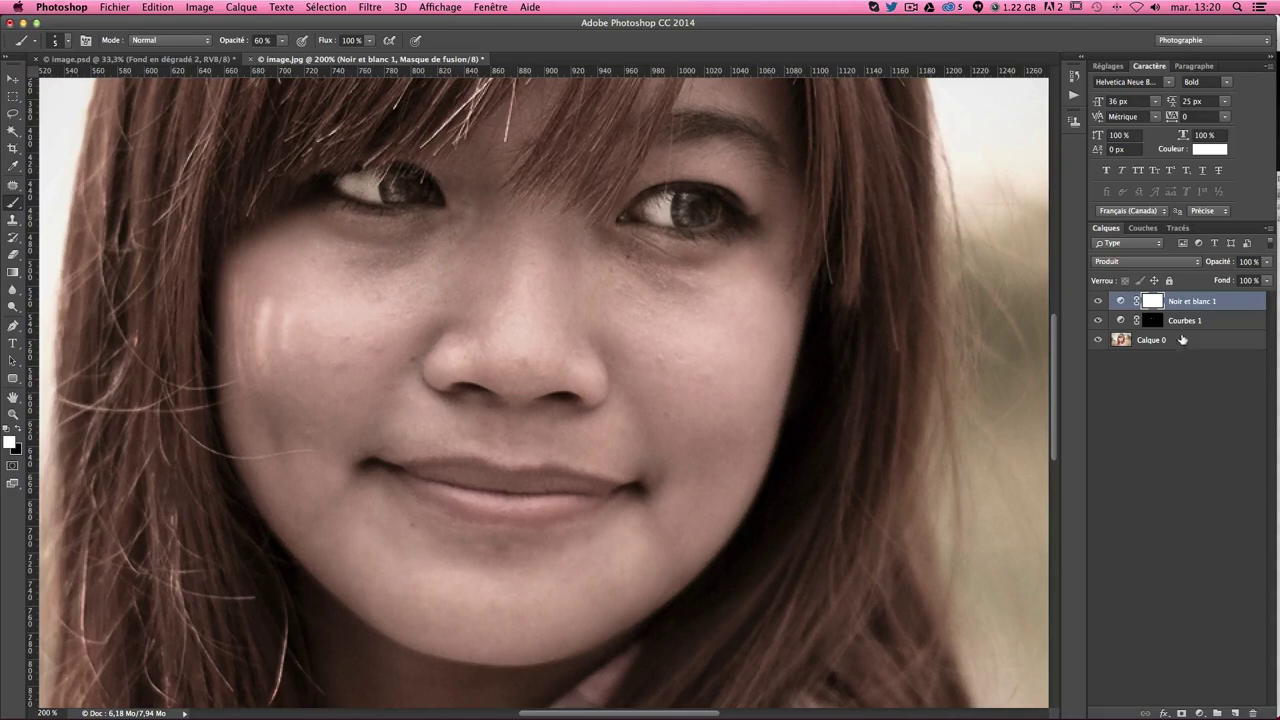
{"action": "left_click", "coordinate": [1228, 306]}
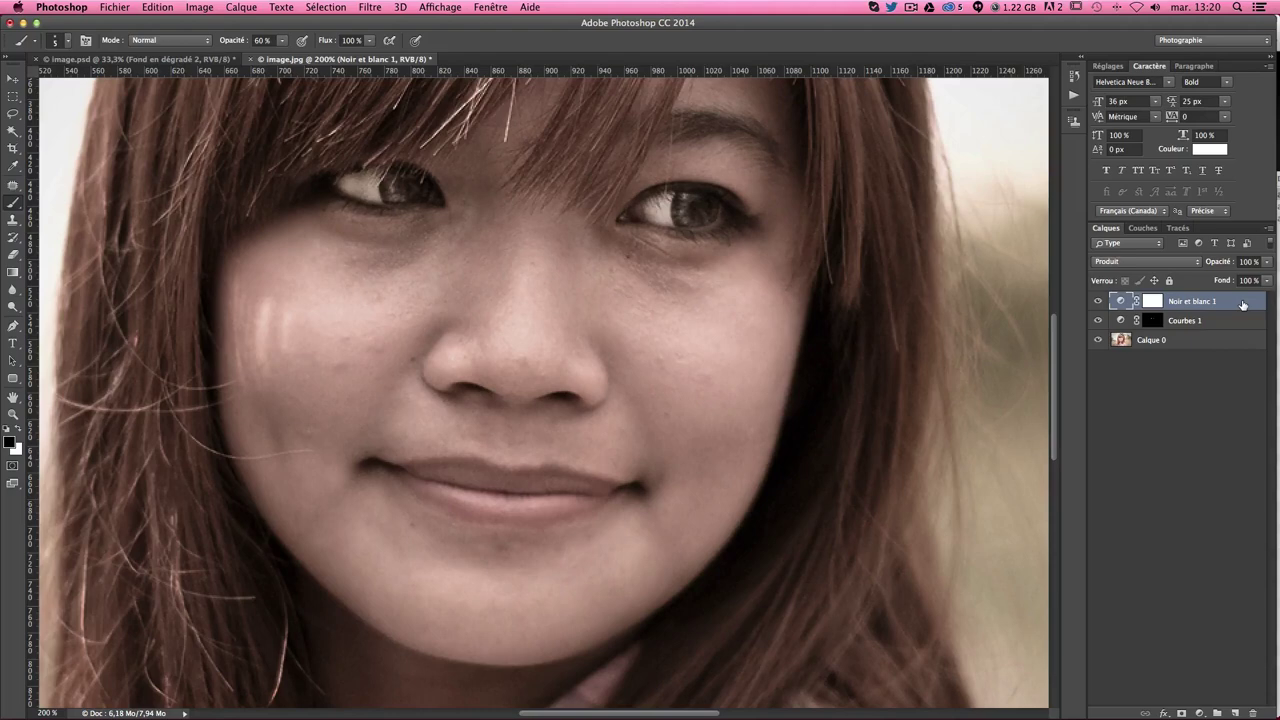
{"action": "key", "text": "alt+shift+super+e"}
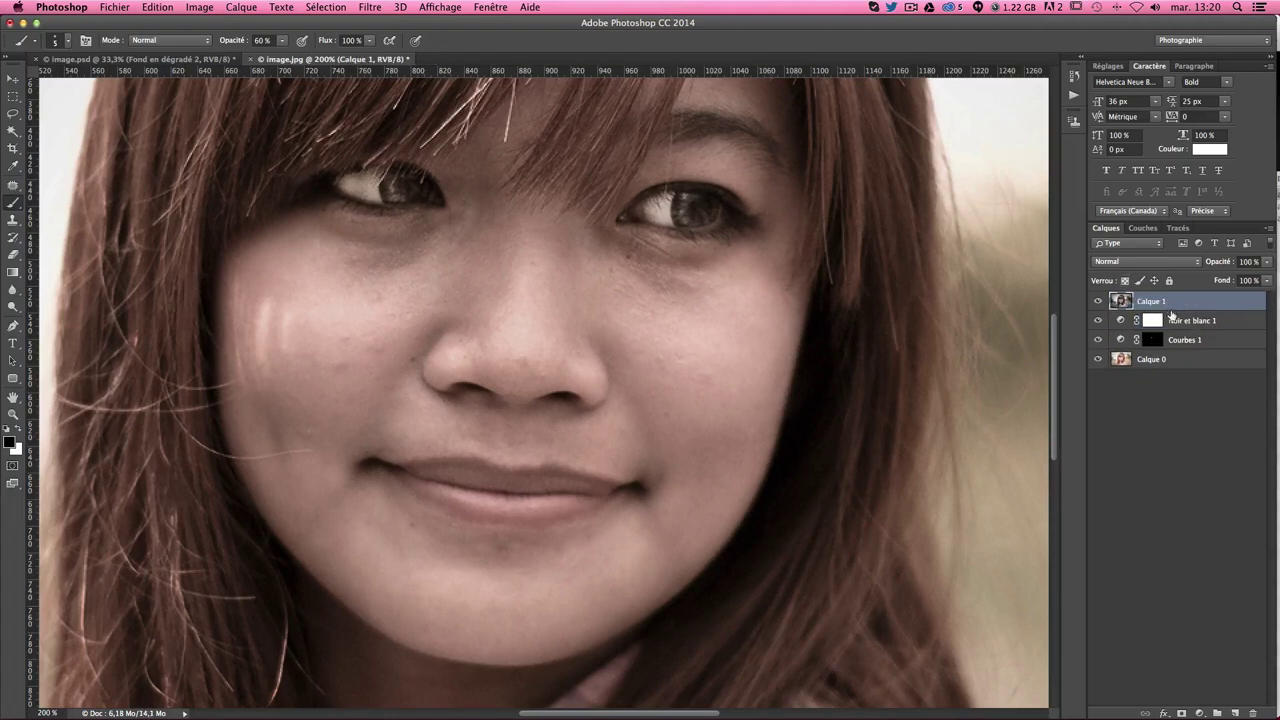
Keep Calque 1's name unchanged and open the Tons foncés/Tons clairs adjustment from the Image menu
{"action": "double_click", "coordinate": [1153, 303]}
{"action": "key", "text": "Return"}
{"action": "double_click", "coordinate": [1152, 306]}
{"action": "double_click", "coordinate": [1164, 302]}
{"action": "left_click_drag", "start_coordinate": [1139, 301], "coordinate": [1187, 301]}
{"action": "key", "text": "Return"}
{"action": "left_click", "coordinate": [198, 8]}
{"action": "mouse_move", "coordinate": [214, 44]}
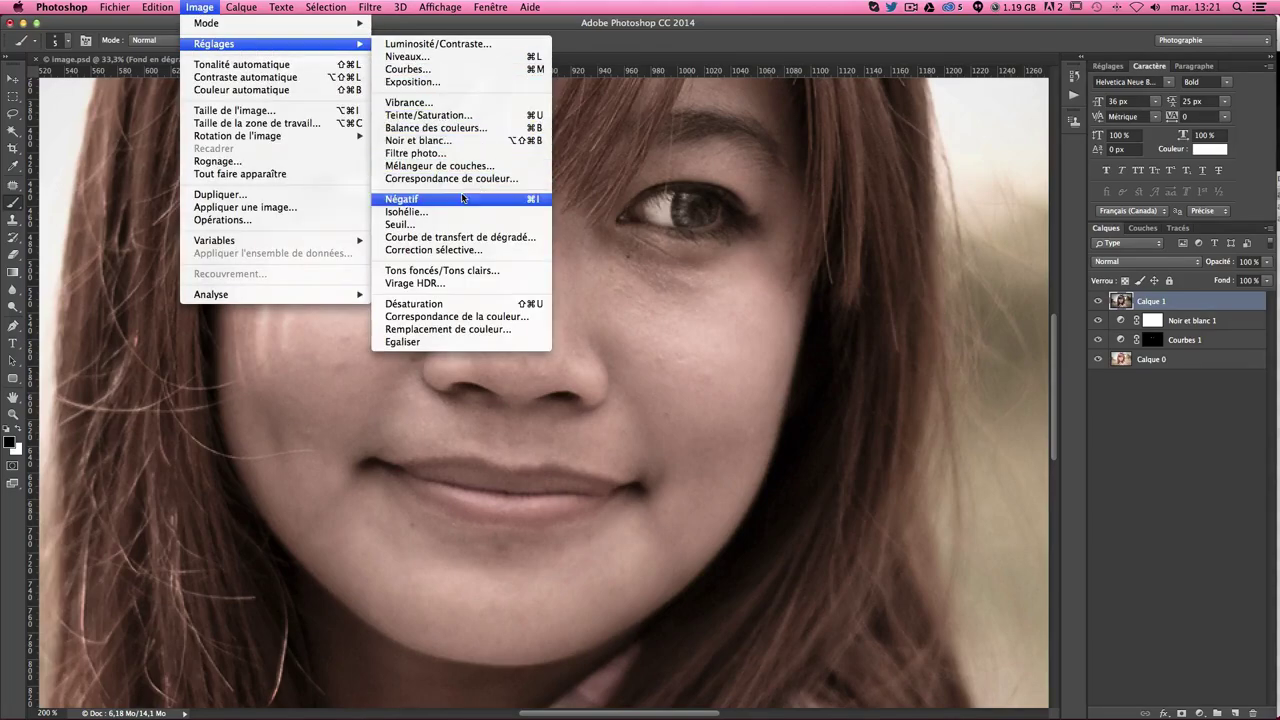
{"action": "left_click", "coordinate": [480, 270]}
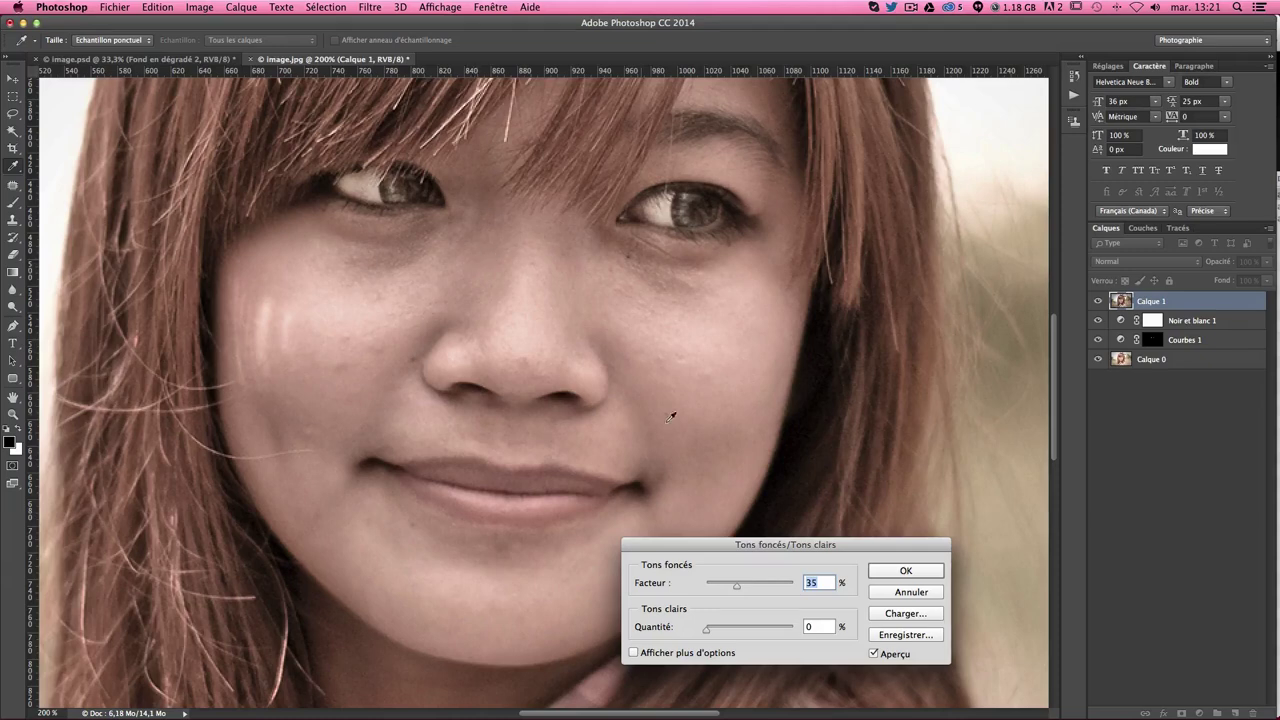
Raise the shadows amount to 50%, toggling the preview to compare before and after
{"action": "left_click_drag", "start_coordinate": [736, 585], "coordinate": [743, 588]}
{"action": "key", "text": "ctrl+minus"}
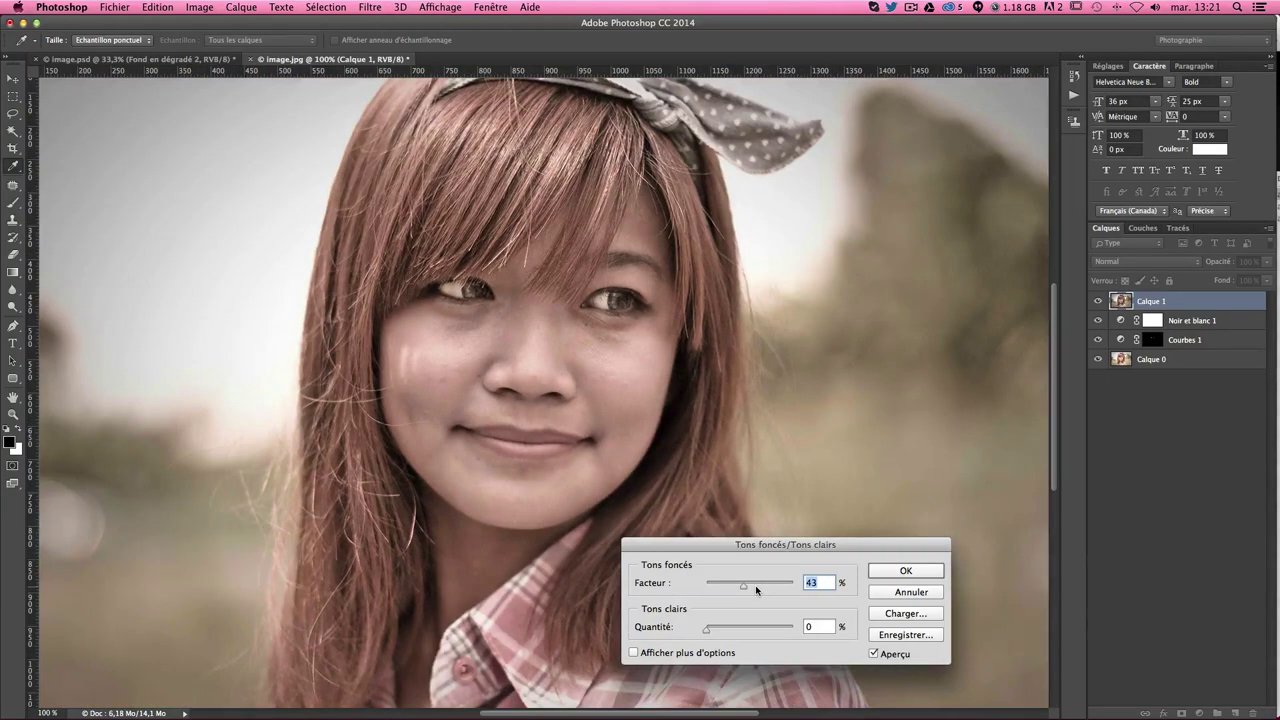
{"action": "key", "text": "ctrl+minus"}
{"action": "key", "text": "ctrl+plus"}
{"action": "left_click", "coordinate": [875, 653]}
{"action": "left_click", "coordinate": [875, 653]}
{"action": "left_click", "coordinate": [875, 653]}
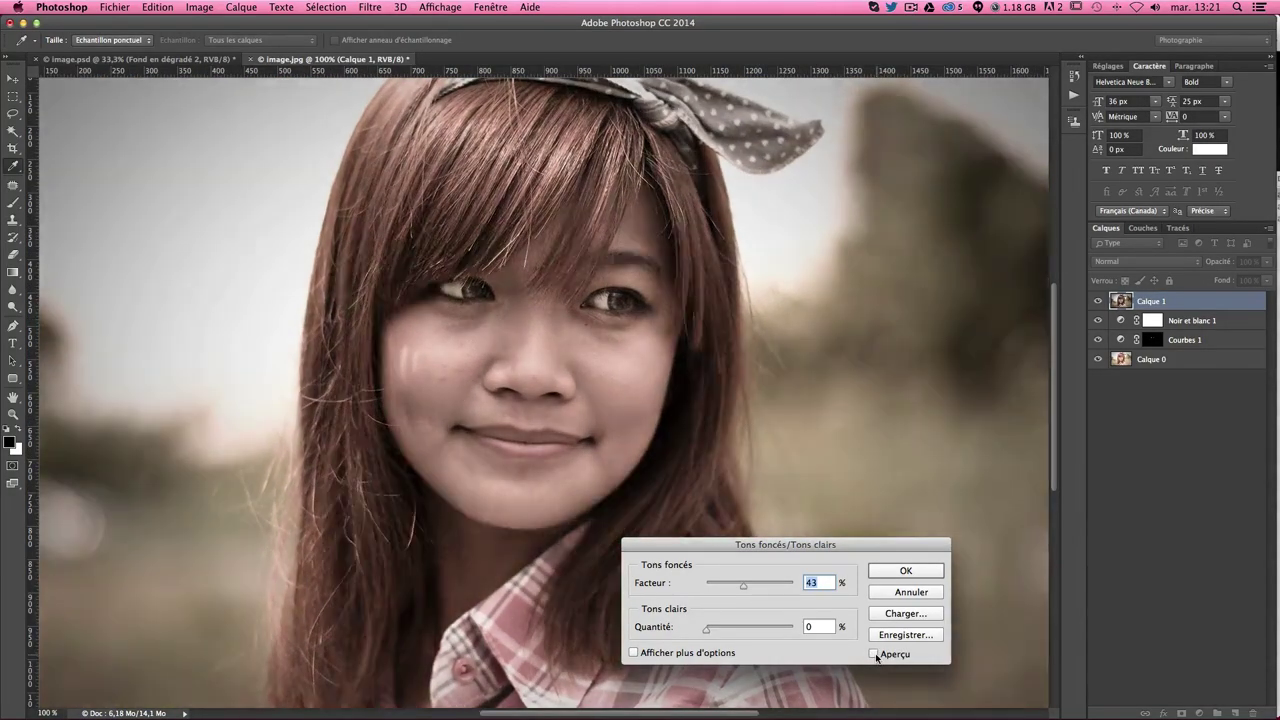
{"action": "left_click", "coordinate": [875, 653]}
{"action": "left_click_drag", "start_coordinate": [760, 590], "coordinate": [750, 590]}
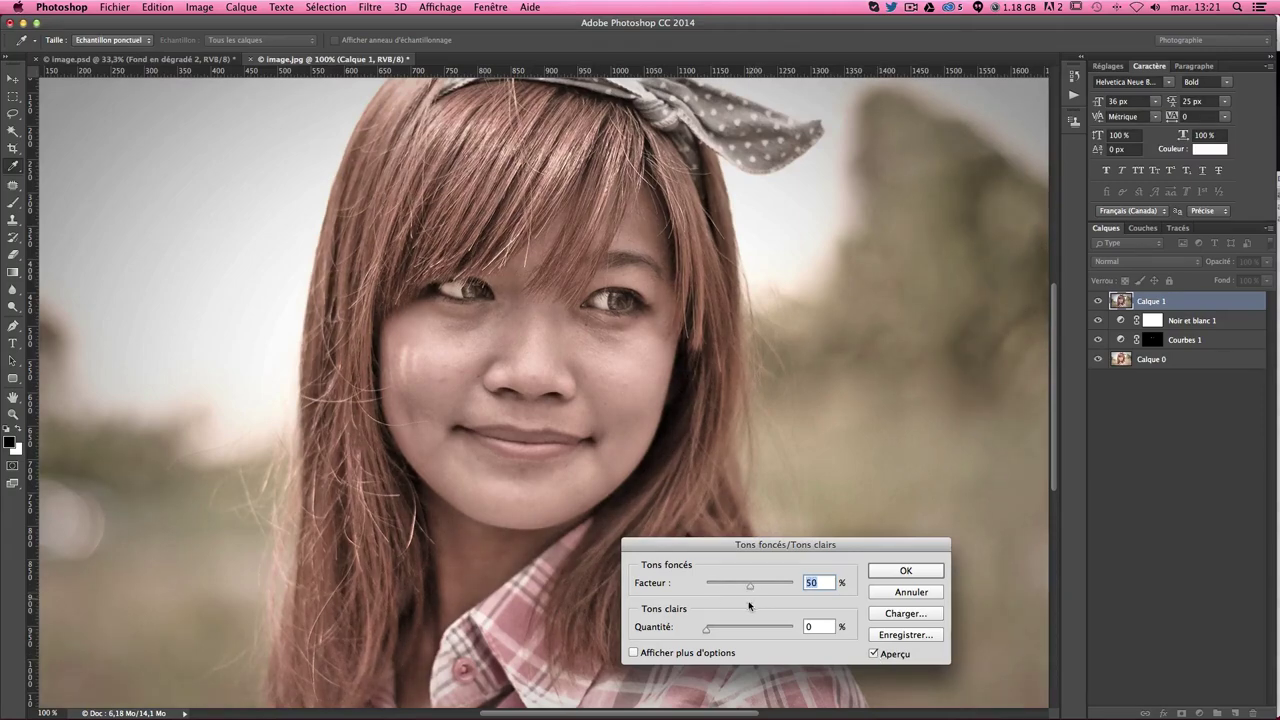
Set the highlights amount to 10% and apply the shadows/highlights adjustment
{"action": "left_click_drag", "start_coordinate": [705, 626], "coordinate": [707, 626]}
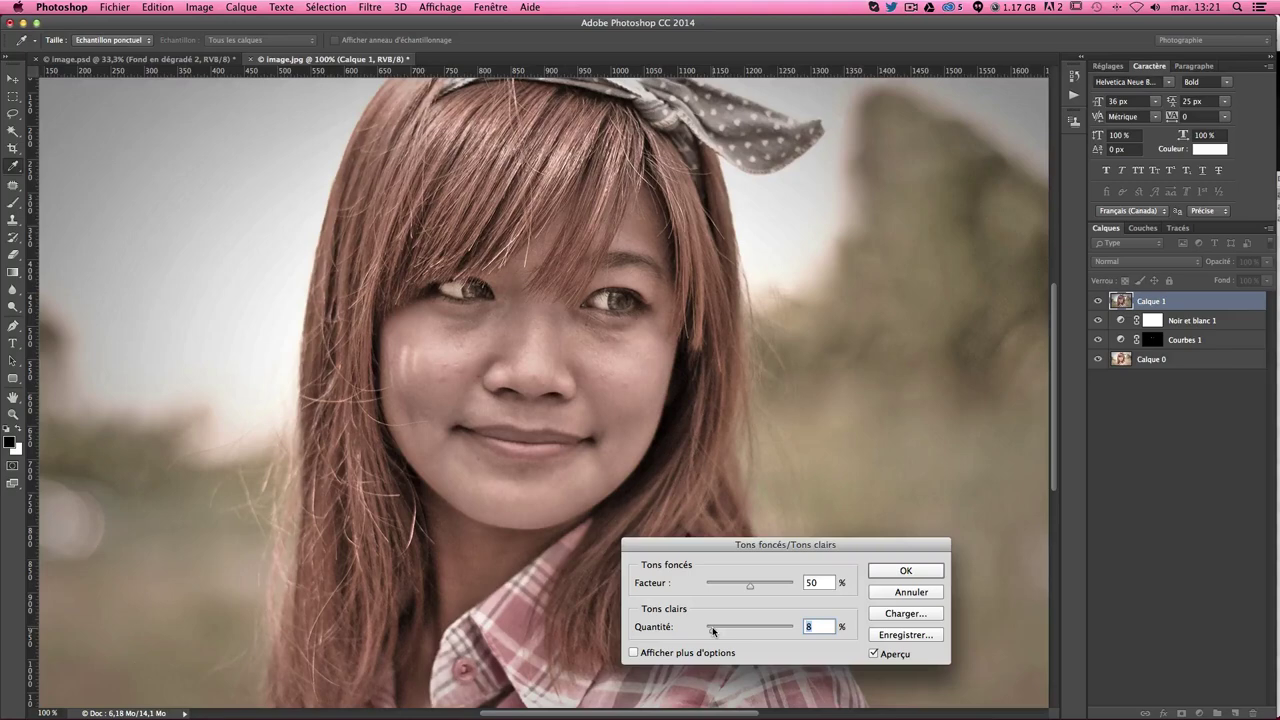
{"action": "left_click", "coordinate": [720, 627]}
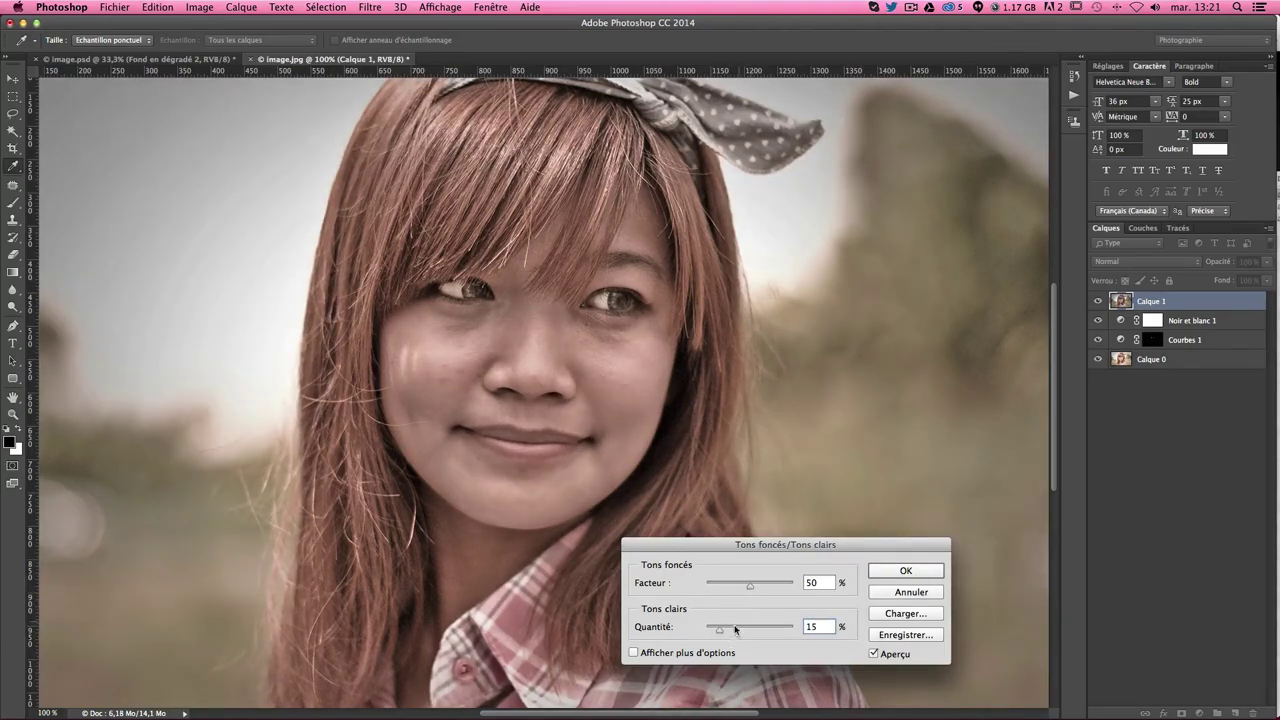
{"action": "key", "text": "BackSpace"}
{"action": "type", "text": "0"}
{"action": "key", "text": "Return"}
{"action": "key", "text": "b"}
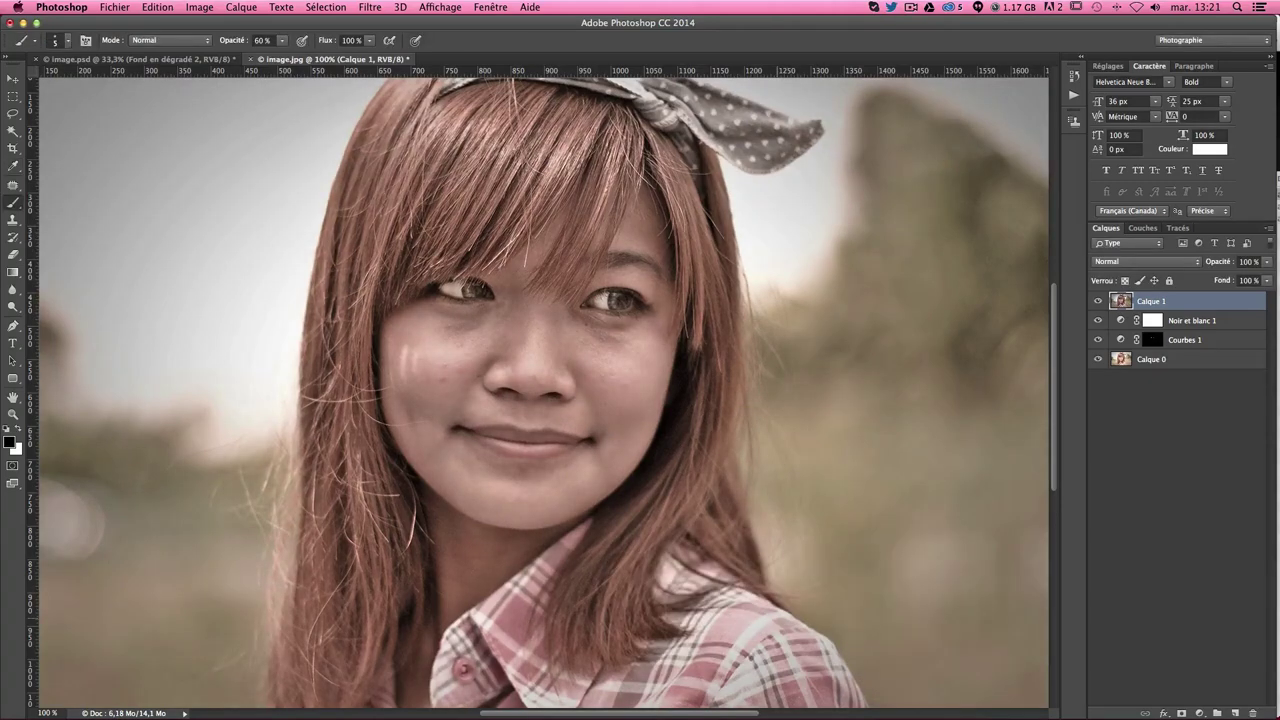
Rename the merged layer to 'tons fonces tons clairs' and pick the Dodge tool
{"action": "double_click", "coordinate": [1151, 301]}
{"action": "type", "text": "te"}
{"action": "type", "text": "nce "}
{"action": "type", "text": "ton"}
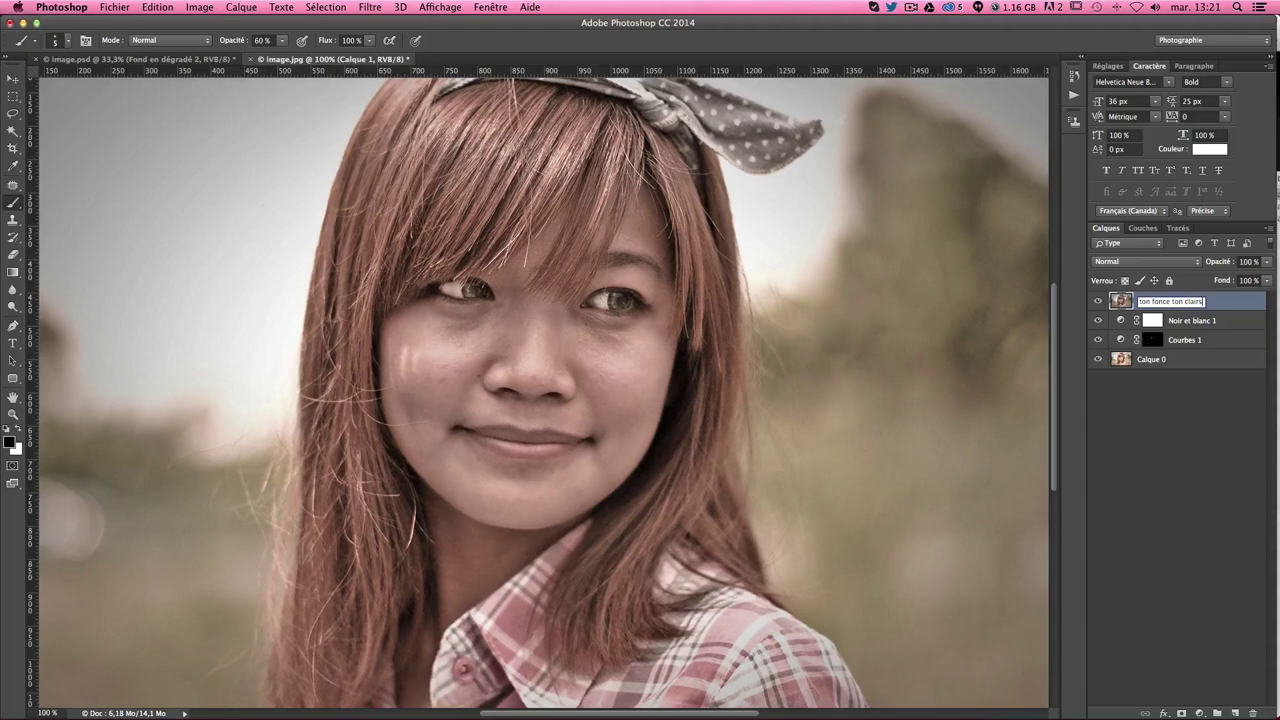
{"action": "type", "text": "s"}
{"action": "type", "text": "s"}
{"action": "type", "text": "s"}
{"action": "key", "text": "Return"}
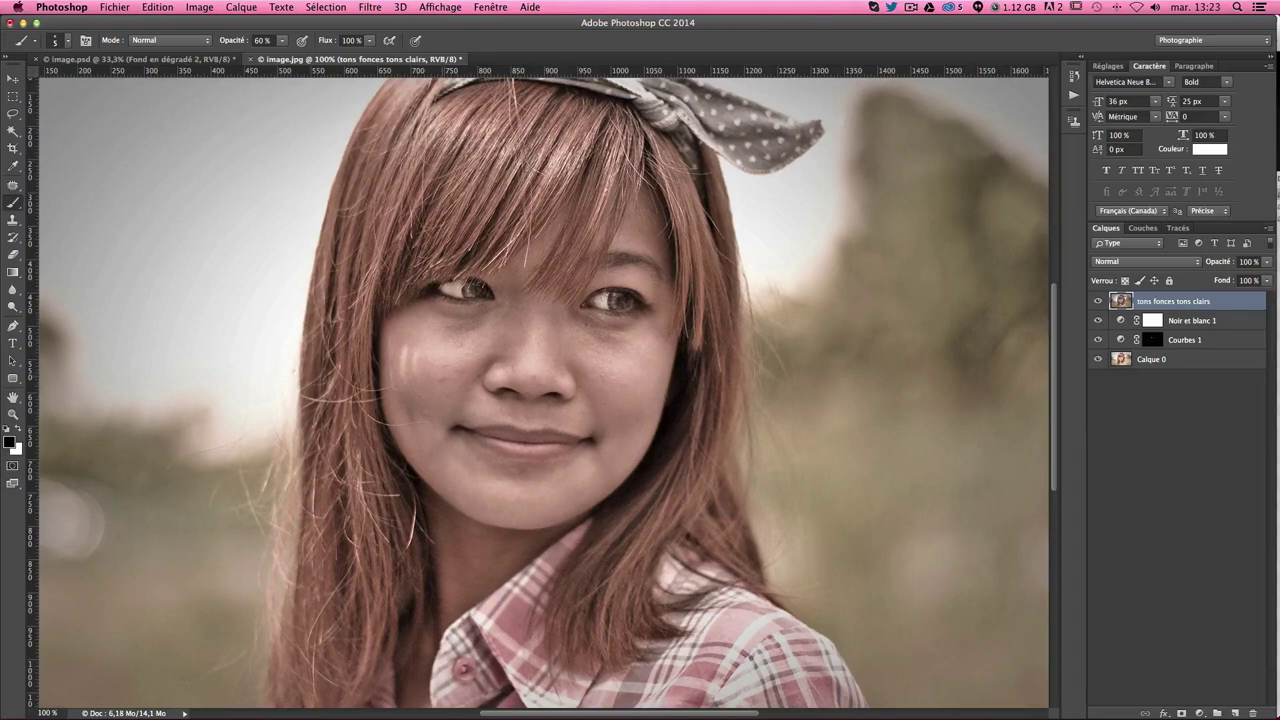
{"action": "left_click_drag", "start_coordinate": [12, 306], "coordinate": [89, 310]}
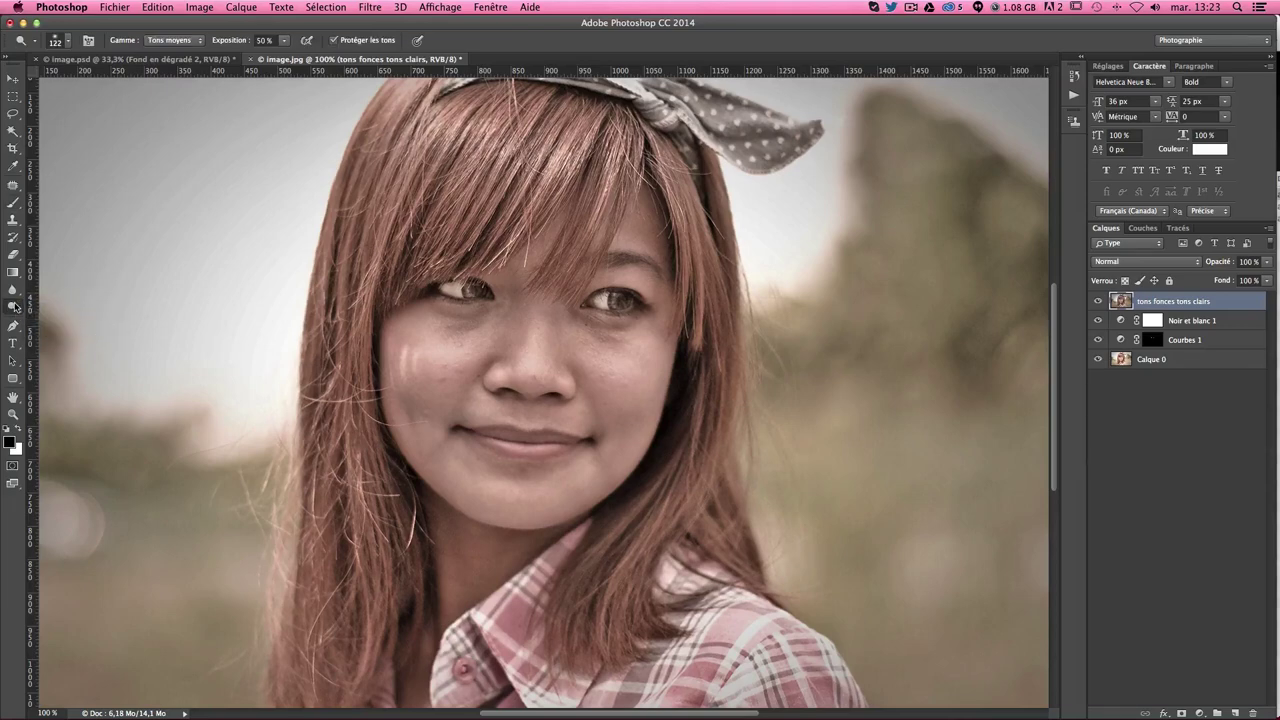
Choose the Dodge tool and set its exposure to 20%
{"action": "left_click", "coordinate": [15, 306]}
{"action": "left_click", "coordinate": [70, 303]}
{"action": "key", "text": "ctrl+z"}
{"action": "key", "text": "ctrl+z"}
{"action": "left_click", "coordinate": [283, 40]}
{"action": "left_click_drag", "start_coordinate": [282, 55], "coordinate": [272, 56]}
{"action": "type", "text": "20"}
{"action": "key", "text": "Return"}
Dodge the chin and both cheeks with a 100-pixel, then 54-pixel brush
{"action": "mouse_move", "coordinate": [452, 352]}
{"action": "left_mouse_down"}
{"action": "mouse_move", "coordinate": [426, 354]}
{"action": "mouse_move", "coordinate": [575, 378]}
{"action": "left_mouse_up"}
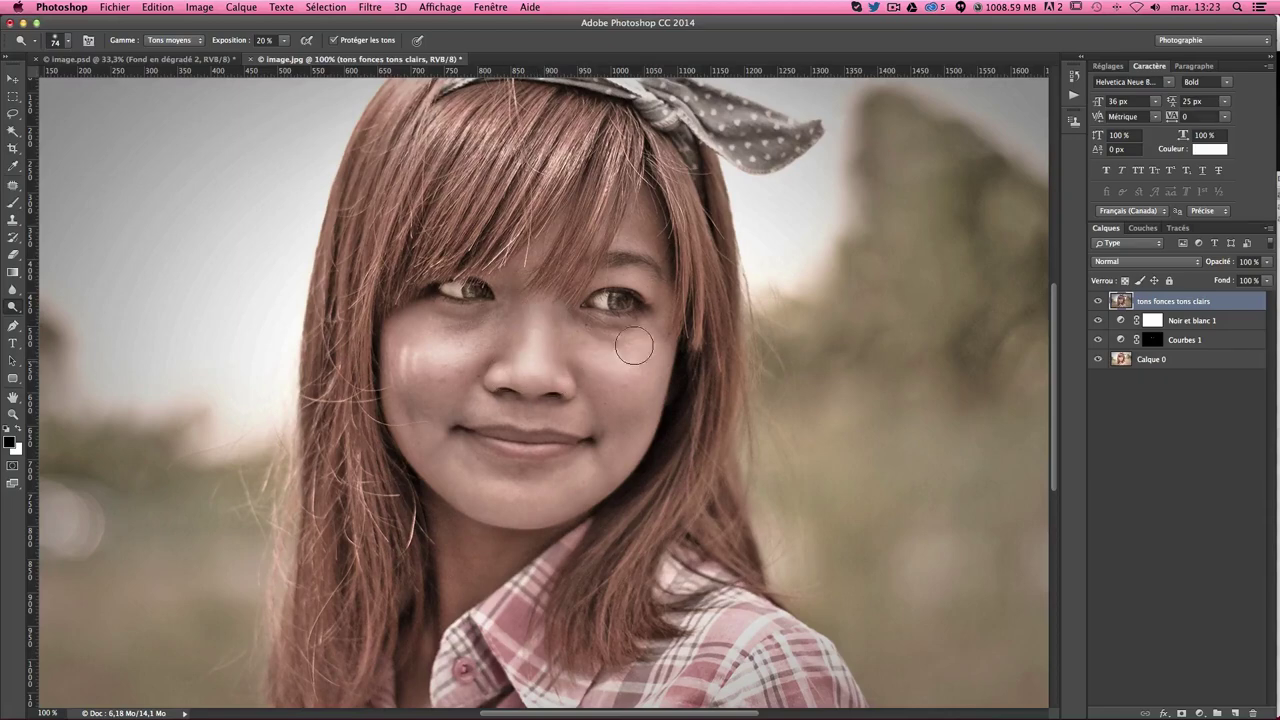
{"action": "mouse_move", "coordinate": [515, 492]}
{"action": "left_mouse_down"}
{"action": "mouse_move", "coordinate": [551, 486]}
{"action": "mouse_move", "coordinate": [471, 494]}
{"action": "left_mouse_up"}
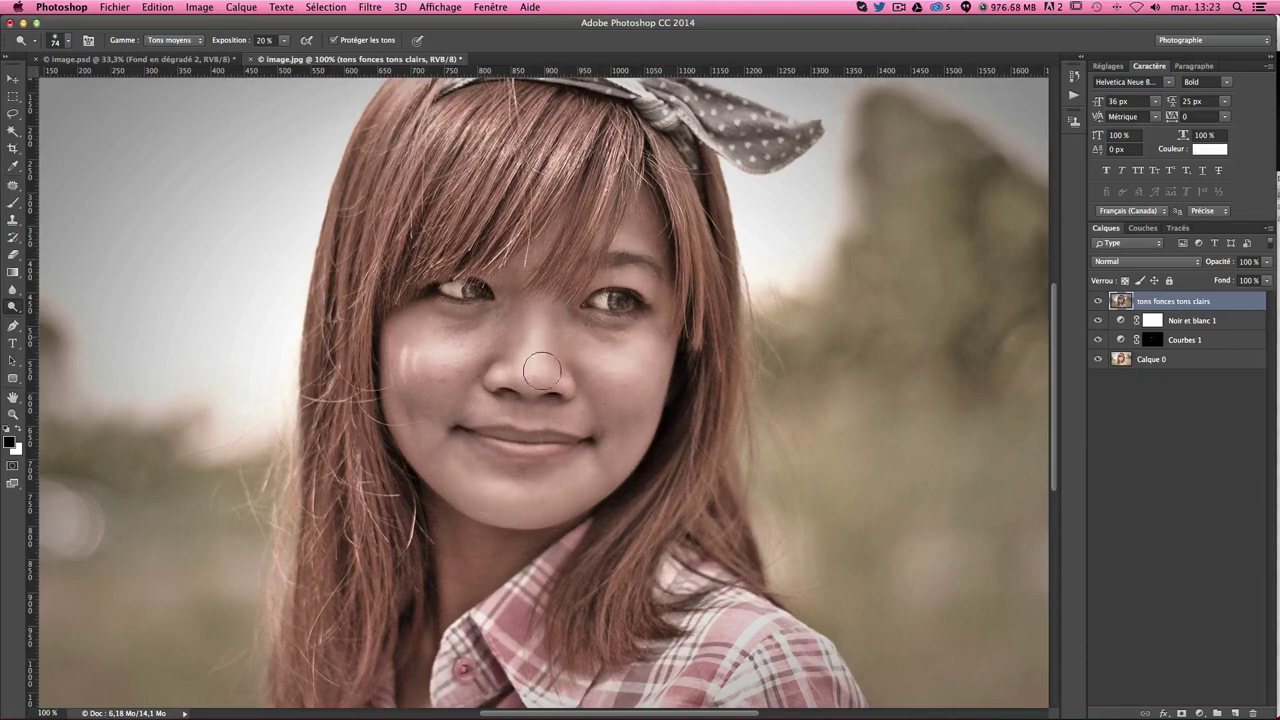
{"action": "key", "text": "bracketleft"}
{"action": "key", "text": "bracketleft"}
{"action": "left_click_drag", "start_coordinate": [421, 362], "coordinate": [420, 371]}
{"action": "left_click_drag", "start_coordinate": [572, 378], "coordinate": [626, 371]}
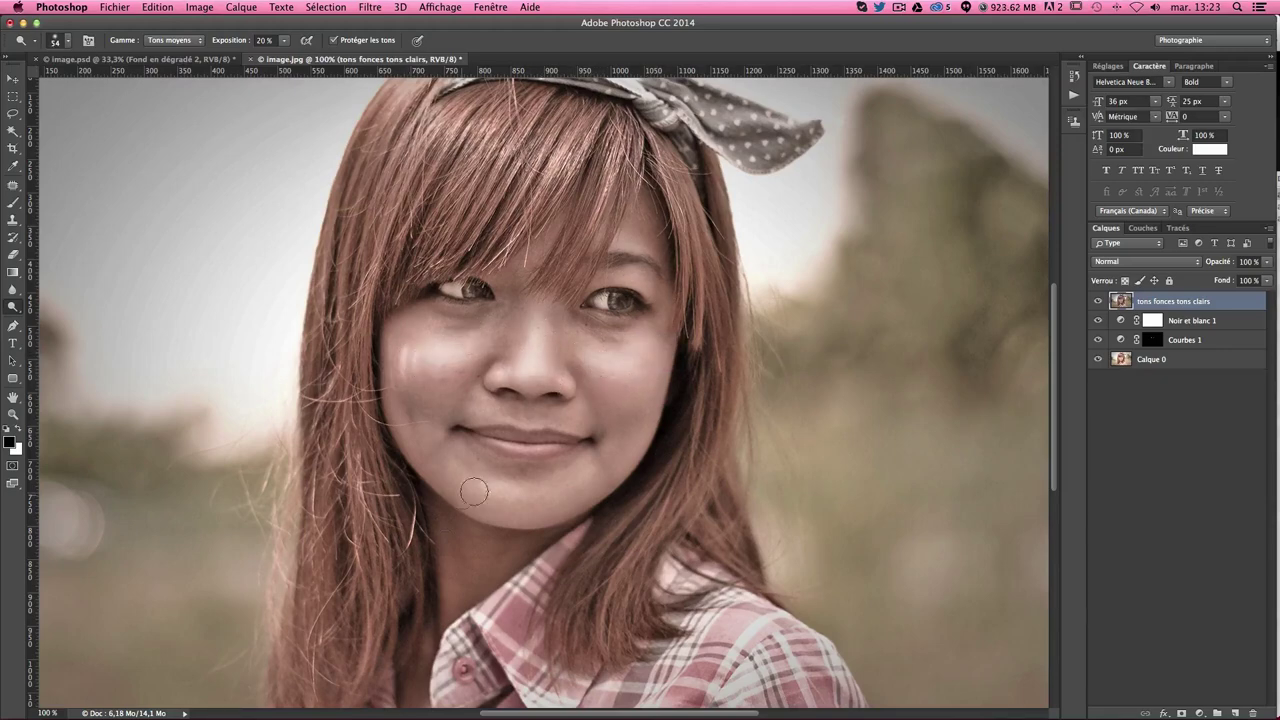
{"action": "mouse_move", "coordinate": [471, 486]}
{"action": "left_mouse_down"}
{"action": "mouse_move", "coordinate": [508, 491]}
{"action": "mouse_move", "coordinate": [586, 466]}
{"action": "mouse_move", "coordinate": [564, 495]}
{"action": "mouse_move", "coordinate": [542, 496]}
{"action": "left_mouse_up"}
Resize the brush to 74 pixels, brighten the left cheek further, and lighten the hair strands
{"action": "left_click_drag", "start_coordinate": [630, 453], "coordinate": [622, 453]}
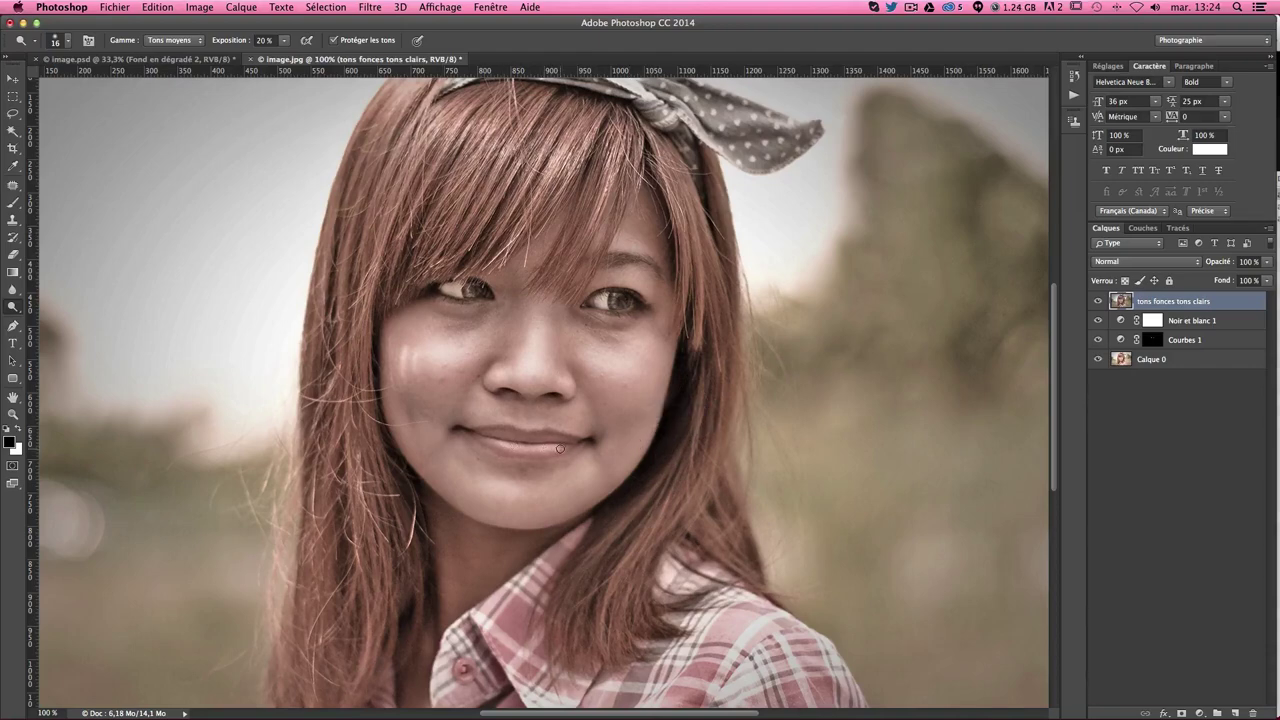
{"action": "key", "text": "bracketright"}
{"action": "key", "text": "bracketright"}
{"action": "key", "text": "bracketright"}
{"action": "key", "text": "bracketleft"}
{"action": "key", "text": "bracketleft"}
{"action": "key", "text": "bracketleft"}
{"action": "key", "text": "bracketleft"}
{"action": "left_click_drag", "start_coordinate": [640, 398], "coordinate": [690, 398]}
{"action": "left_click_drag", "start_coordinate": [402, 369], "coordinate": [408, 342]}
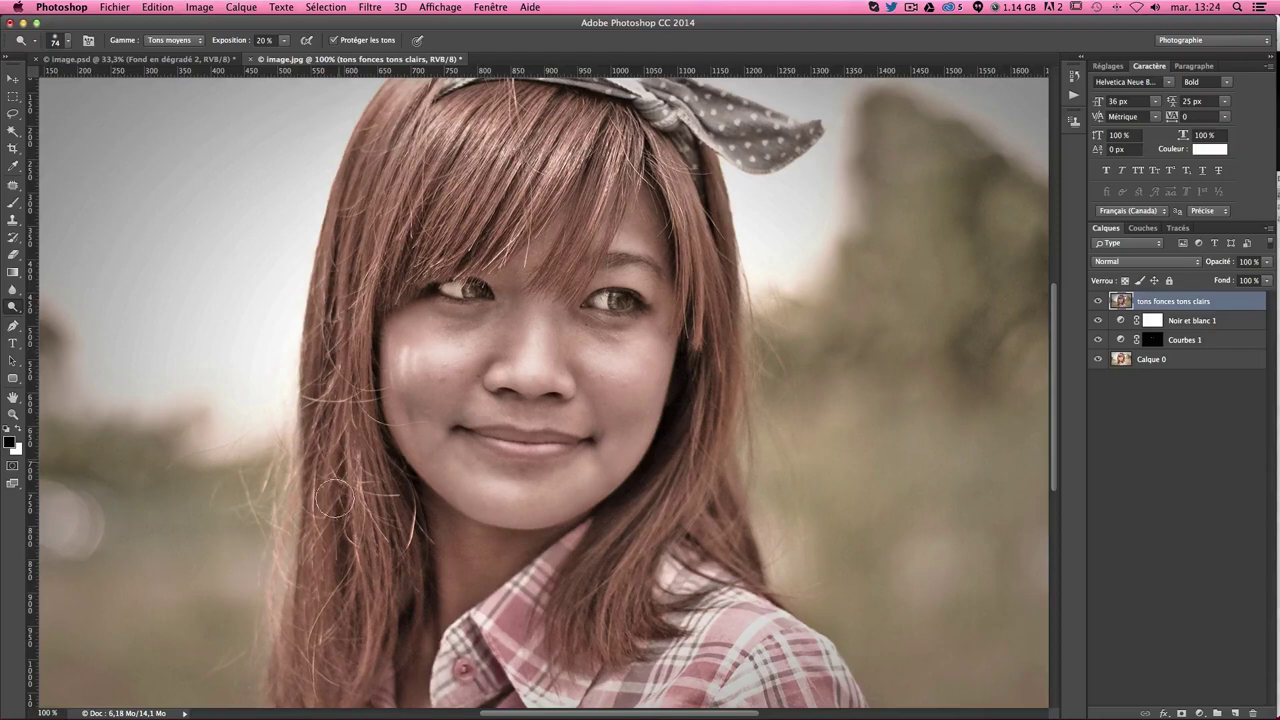
{"action": "left_click_drag", "start_coordinate": [365, 478], "coordinate": [357, 476]}
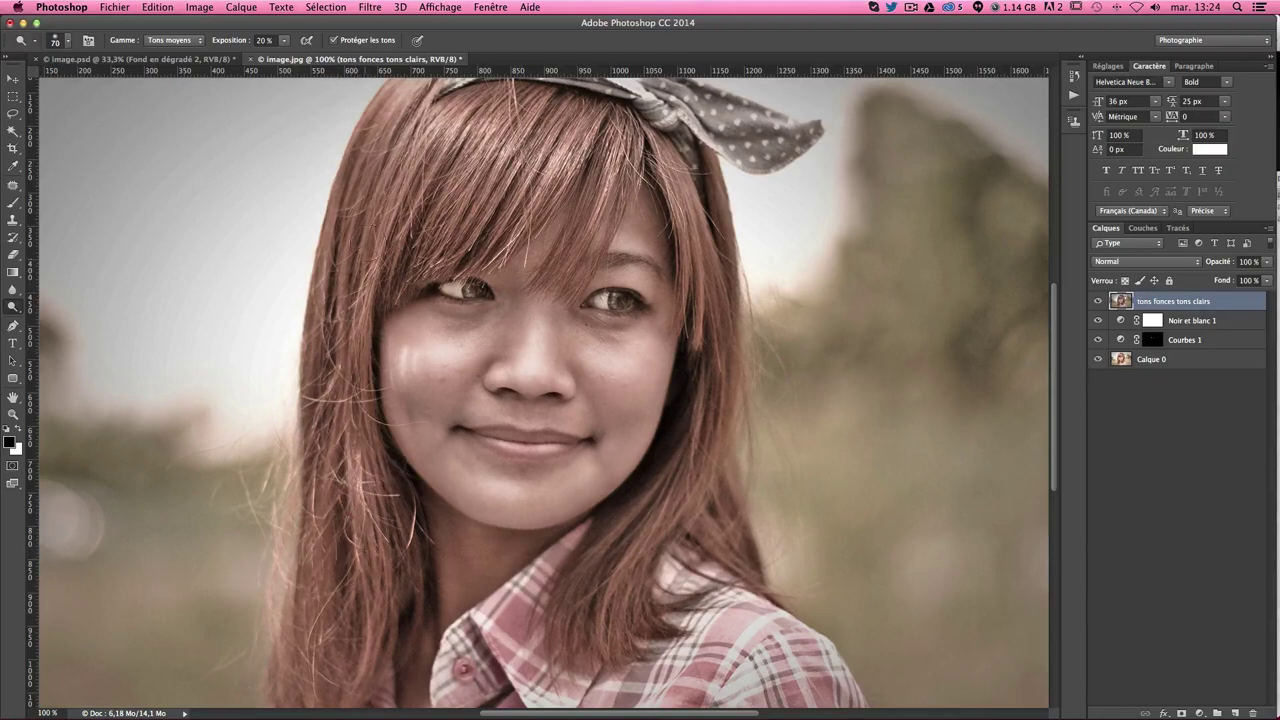
{"action": "left_click_drag", "start_coordinate": [425, 140], "coordinate": [577, 160]}
Select the tons foncés tons clairs layer at the top of the layer stack
{"action": "left_click", "coordinate": [1170, 418]}
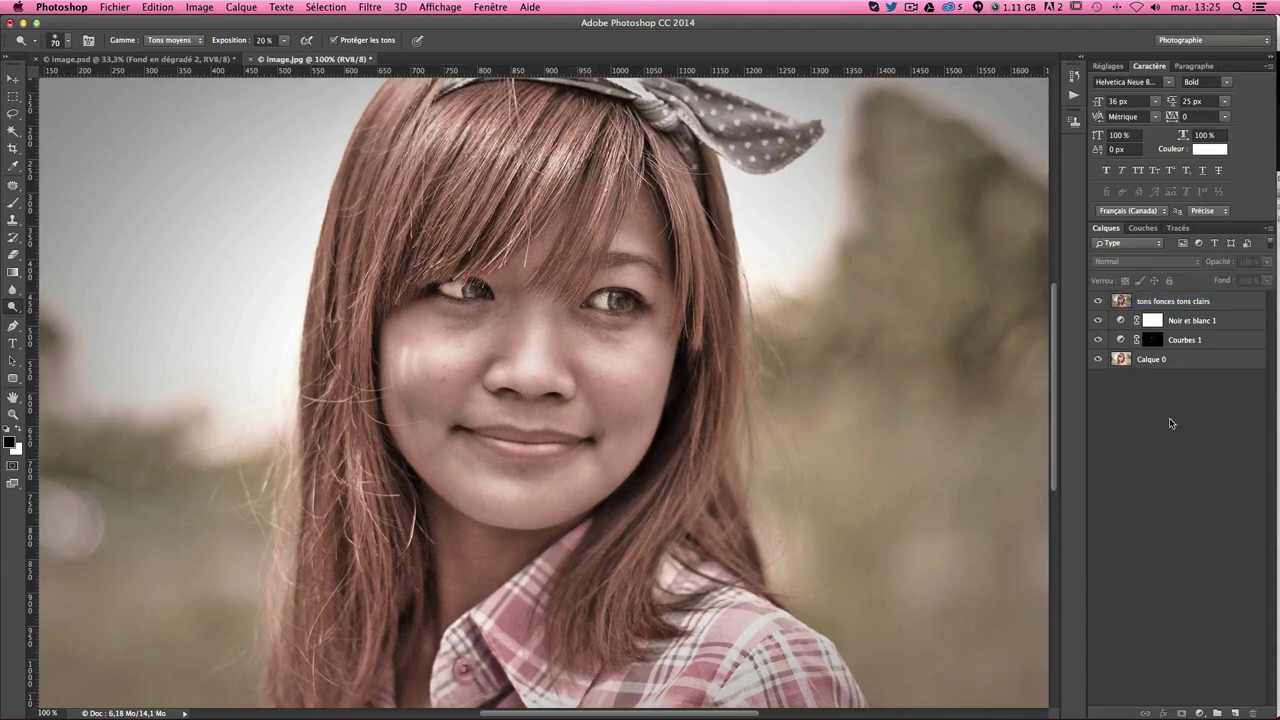
{"action": "left_click", "coordinate": [1180, 300]}
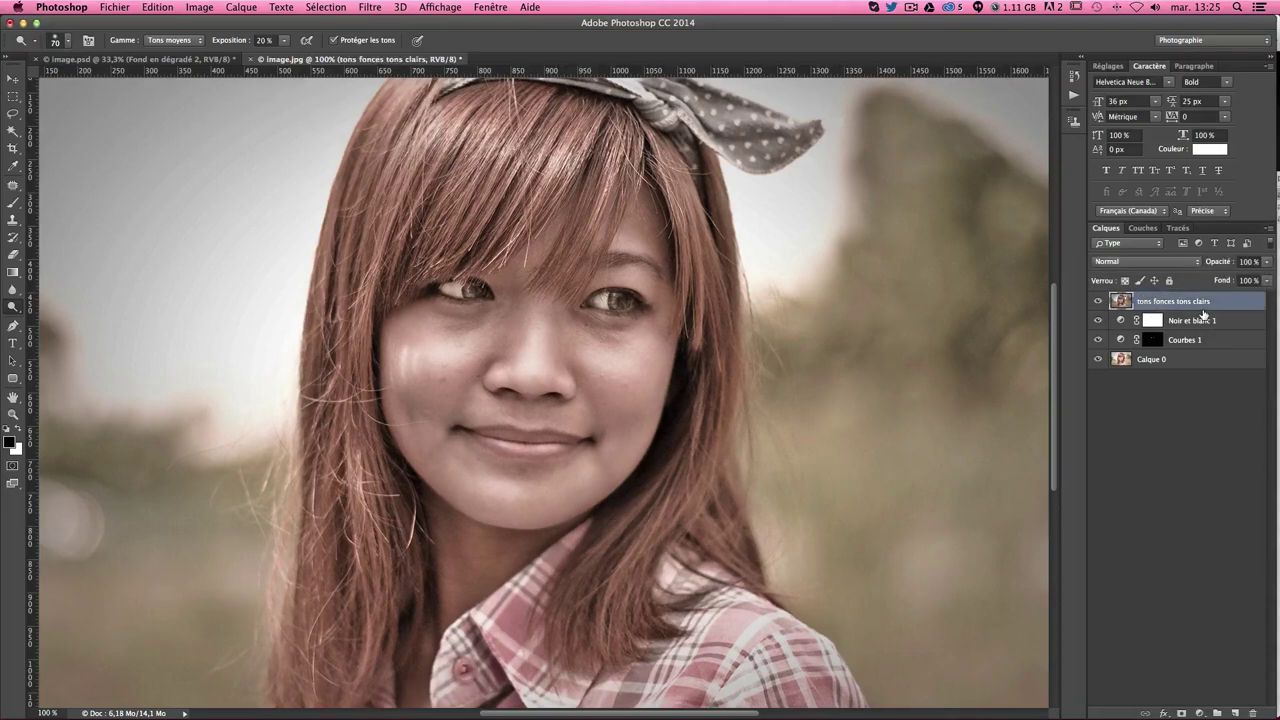
{"action": "left_click_drag", "start_coordinate": [1203, 312], "coordinate": [1205, 304]}
Stamp all visible layers into a new top layer named accentuation
{"action": "key", "text": "ctrl+alt+shift+e"}
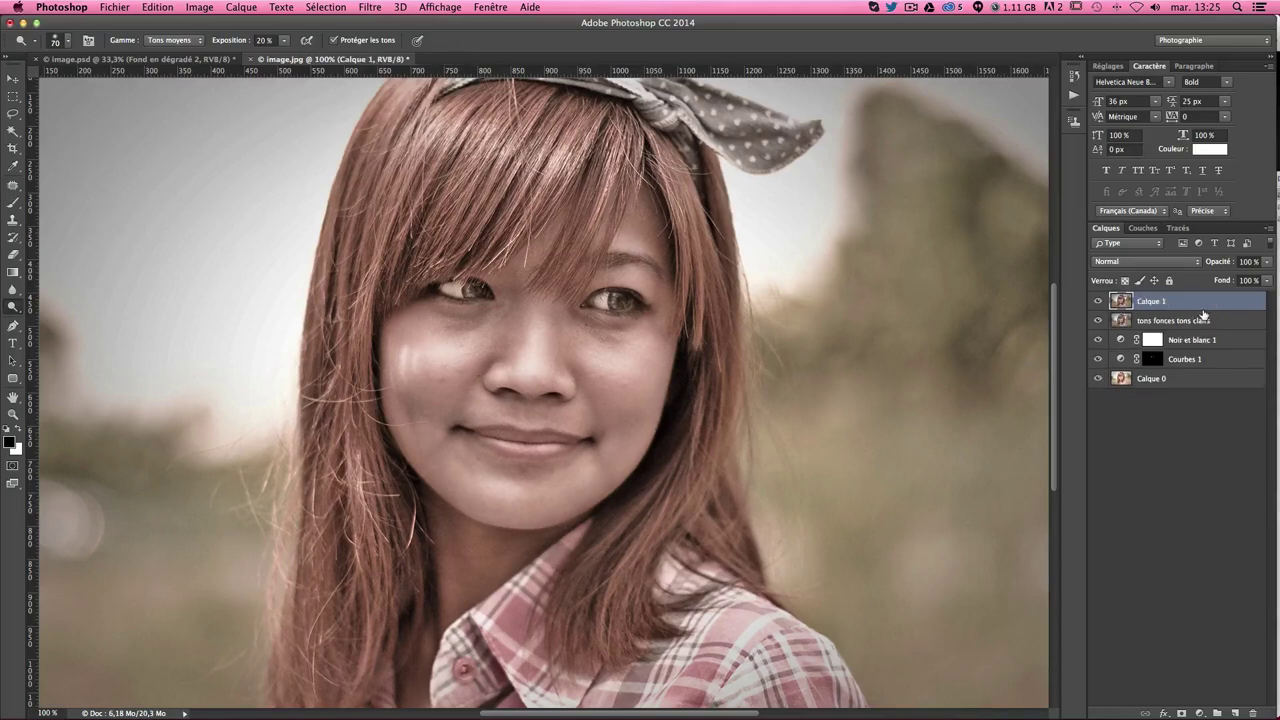
{"action": "double_click", "coordinate": [1155, 301]}
{"action": "type", "text": "pa"}
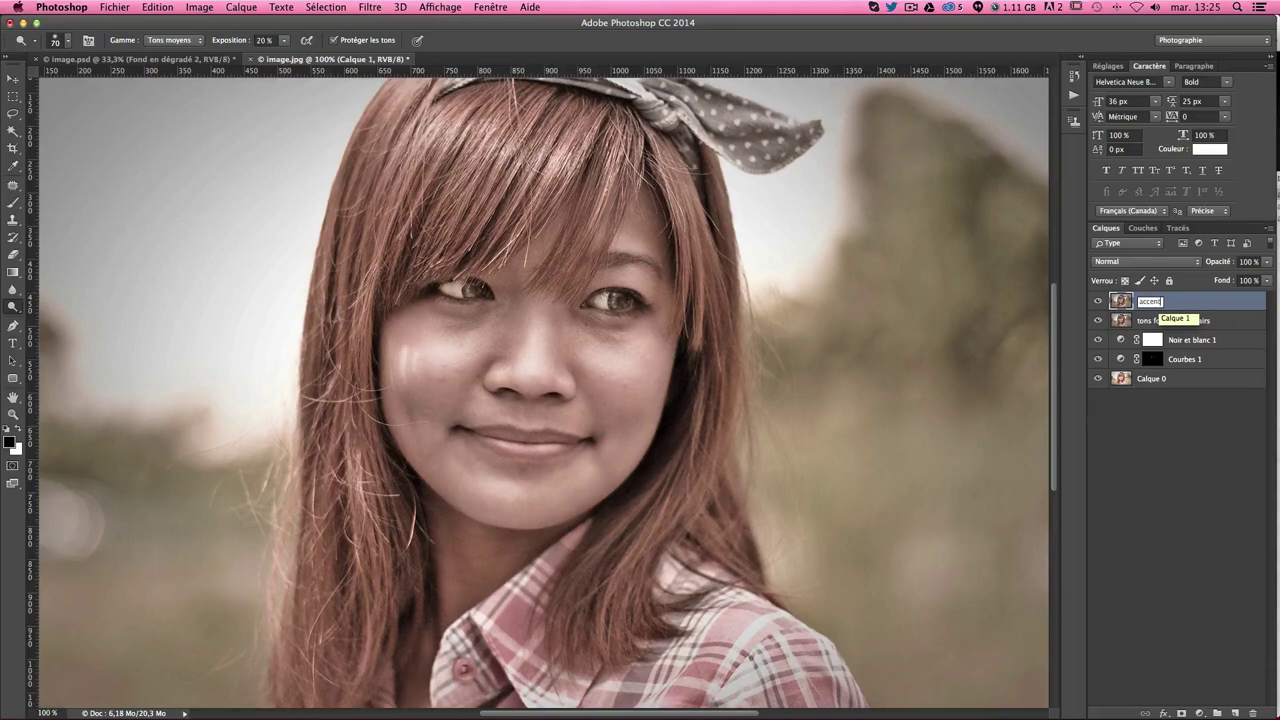
{"action": "type", "text": "ation"}
{"action": "key", "text": "Return"}
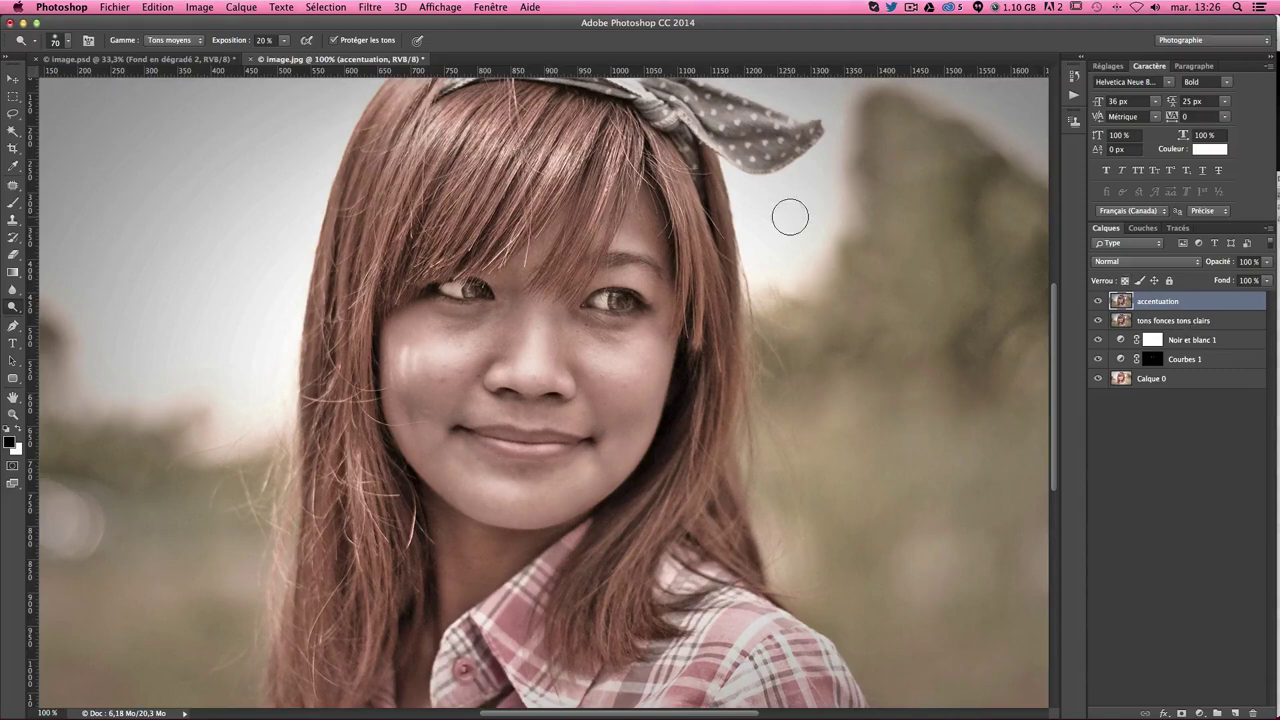
{"action": "left_click", "coordinate": [371, 8]}
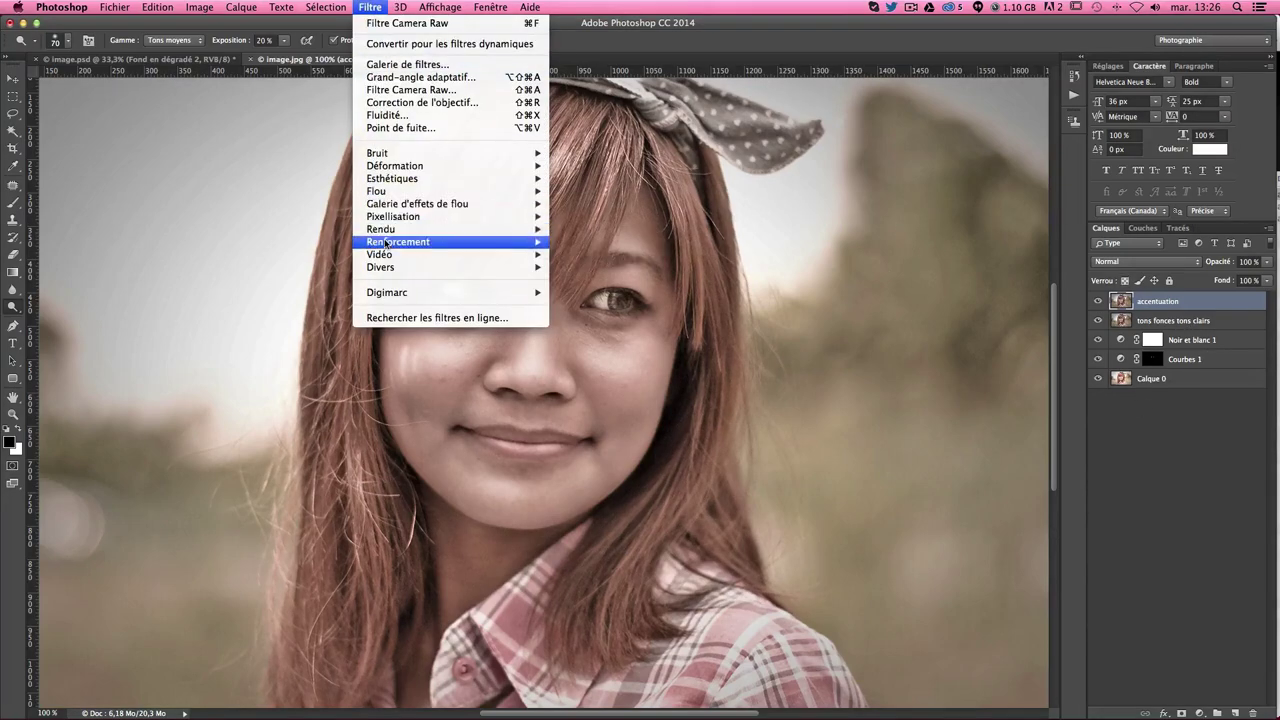
{"action": "mouse_move", "coordinate": [398, 242]}
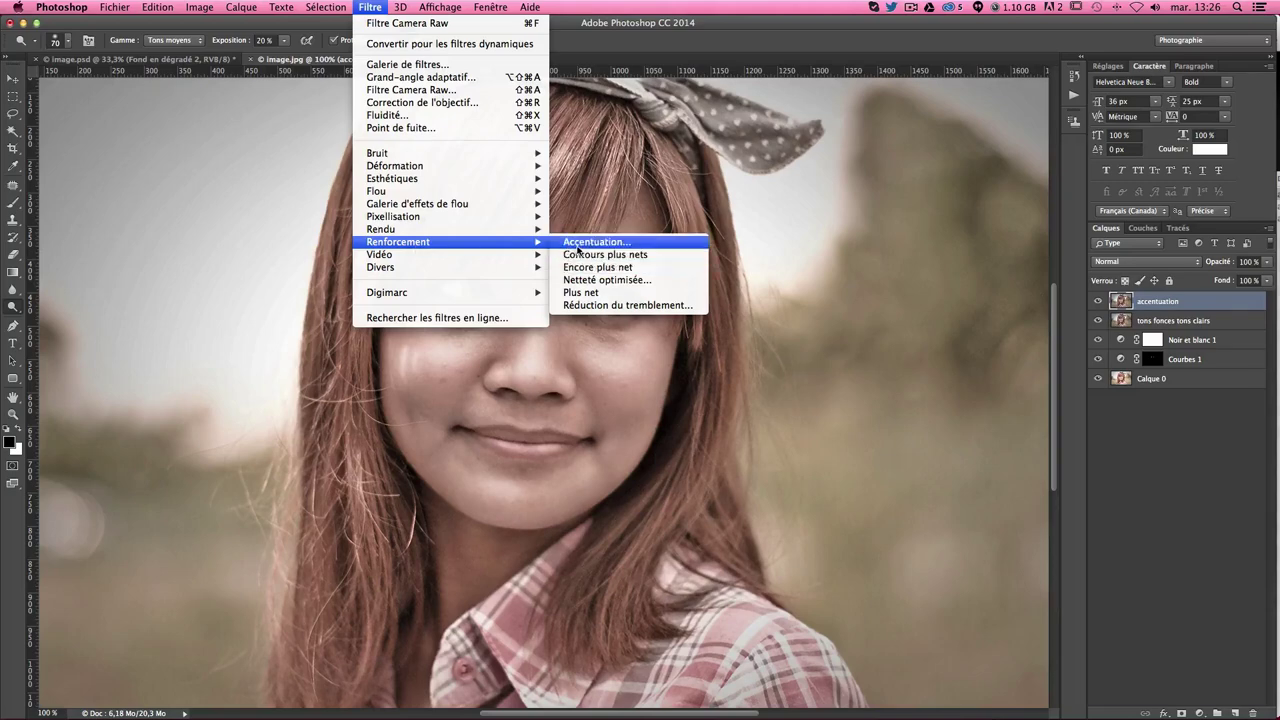
Open the Accentuation sharpening filter and preview different amount and radius values
{"action": "left_click", "coordinate": [580, 243]}
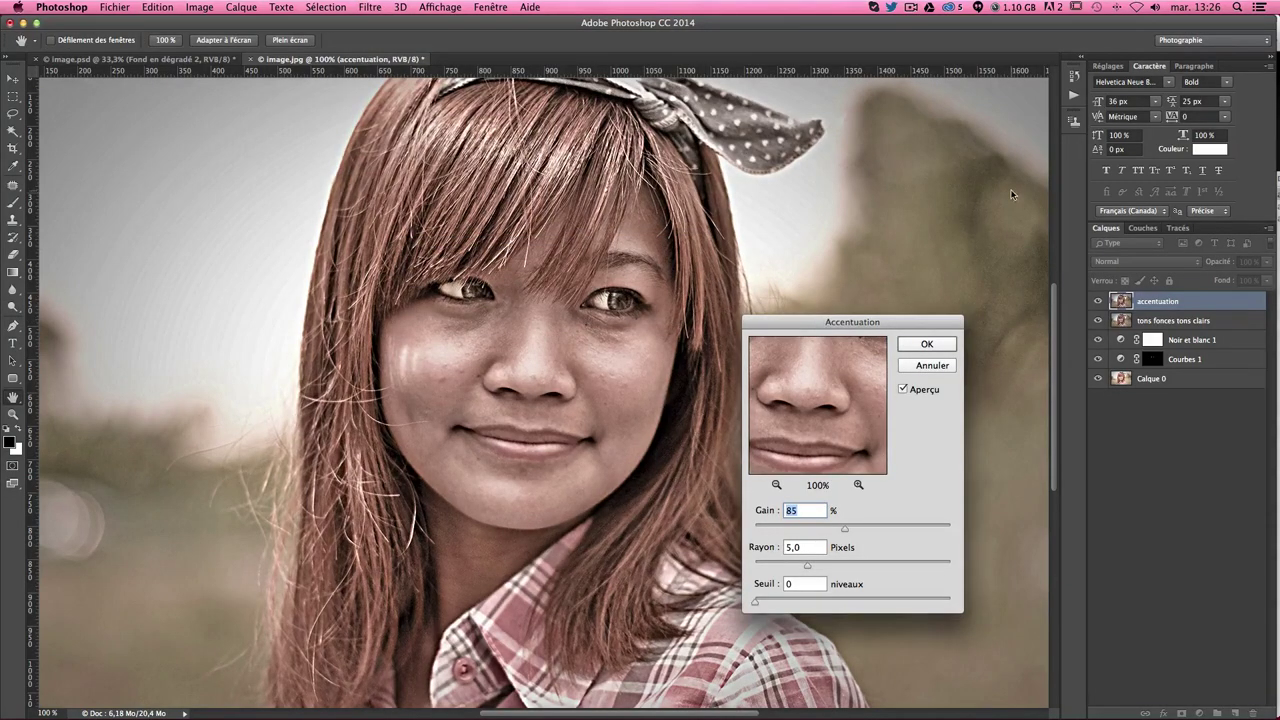
{"action": "left_click_drag", "start_coordinate": [821, 322], "coordinate": [1030, 130]}
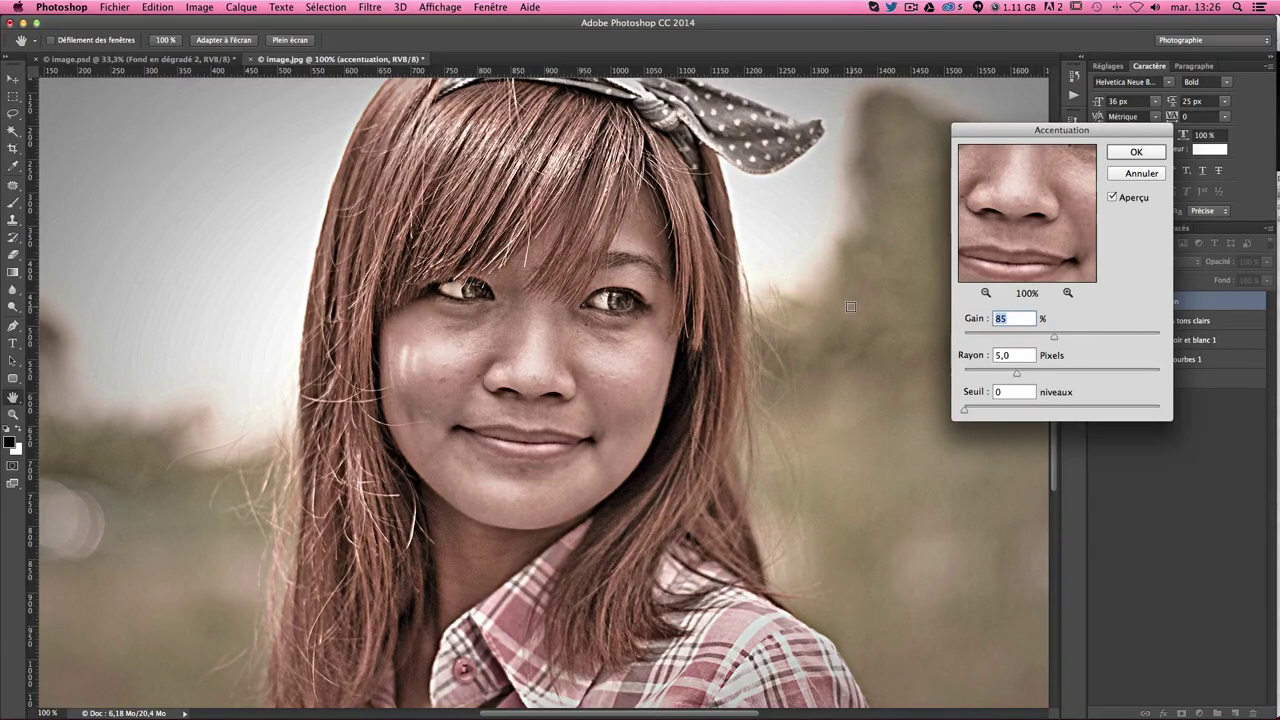
{"action": "mouse_move", "coordinate": [1035, 339]}
{"action": "left_mouse_down"}
{"action": "mouse_move", "coordinate": [997, 338]}
{"action": "mouse_move", "coordinate": [1065, 335]}
{"action": "left_mouse_up"}
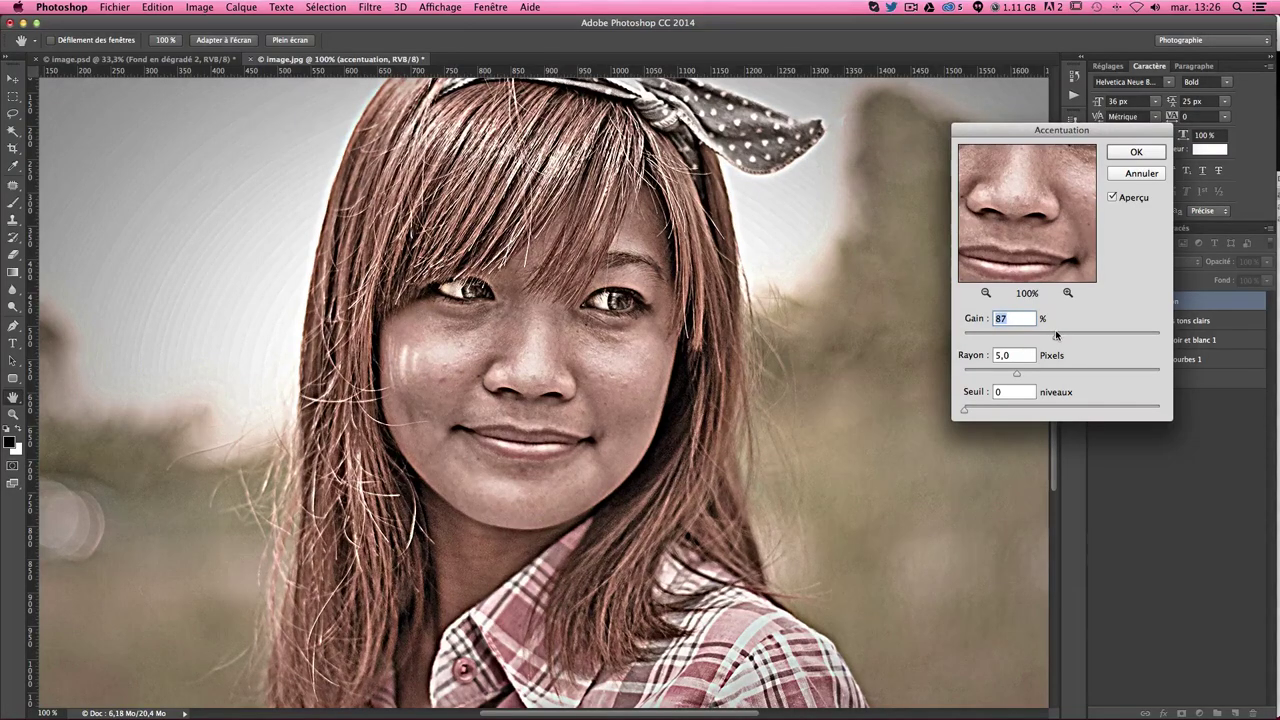
{"action": "mouse_move", "coordinate": [1059, 335]}
{"action": "left_mouse_down"}
{"action": "mouse_move", "coordinate": [1007, 337]}
{"action": "mouse_move", "coordinate": [1047, 335]}
{"action": "left_mouse_up"}
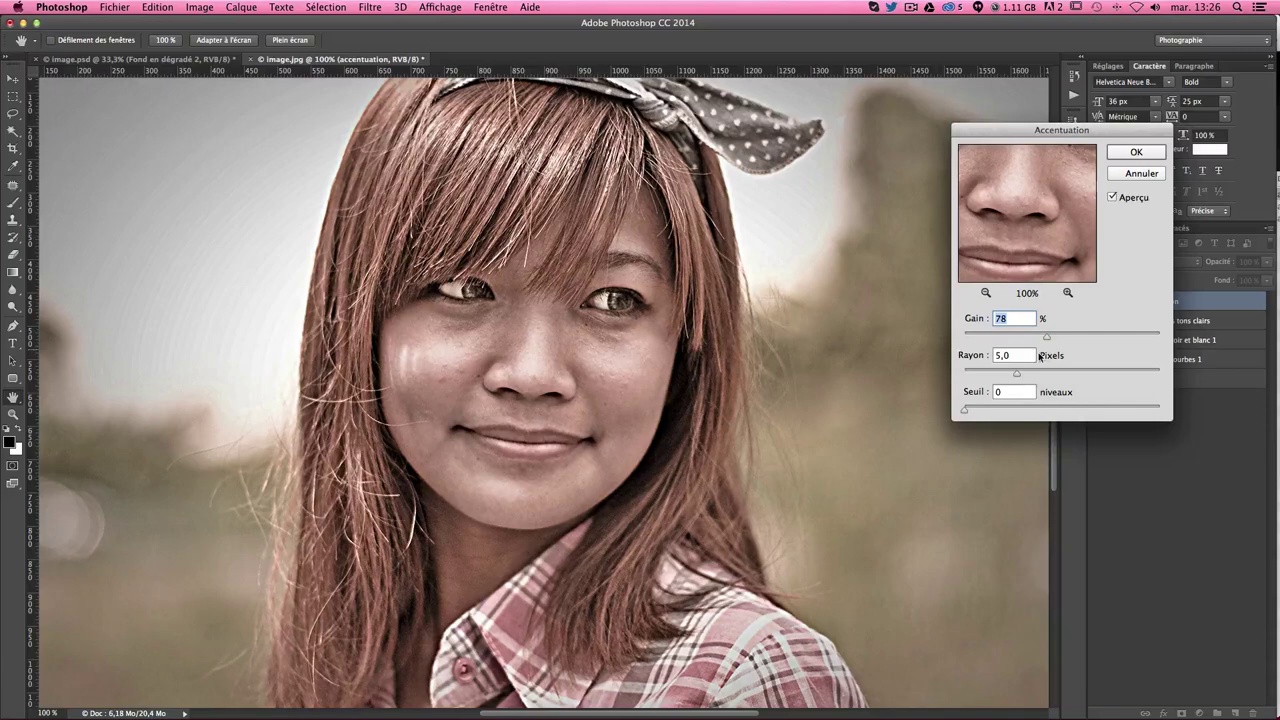
{"action": "mouse_move", "coordinate": [1016, 373]}
{"action": "left_mouse_down"}
{"action": "mouse_move", "coordinate": [1117, 369]}
{"action": "mouse_move", "coordinate": [1049, 370]}
{"action": "left_mouse_up"}
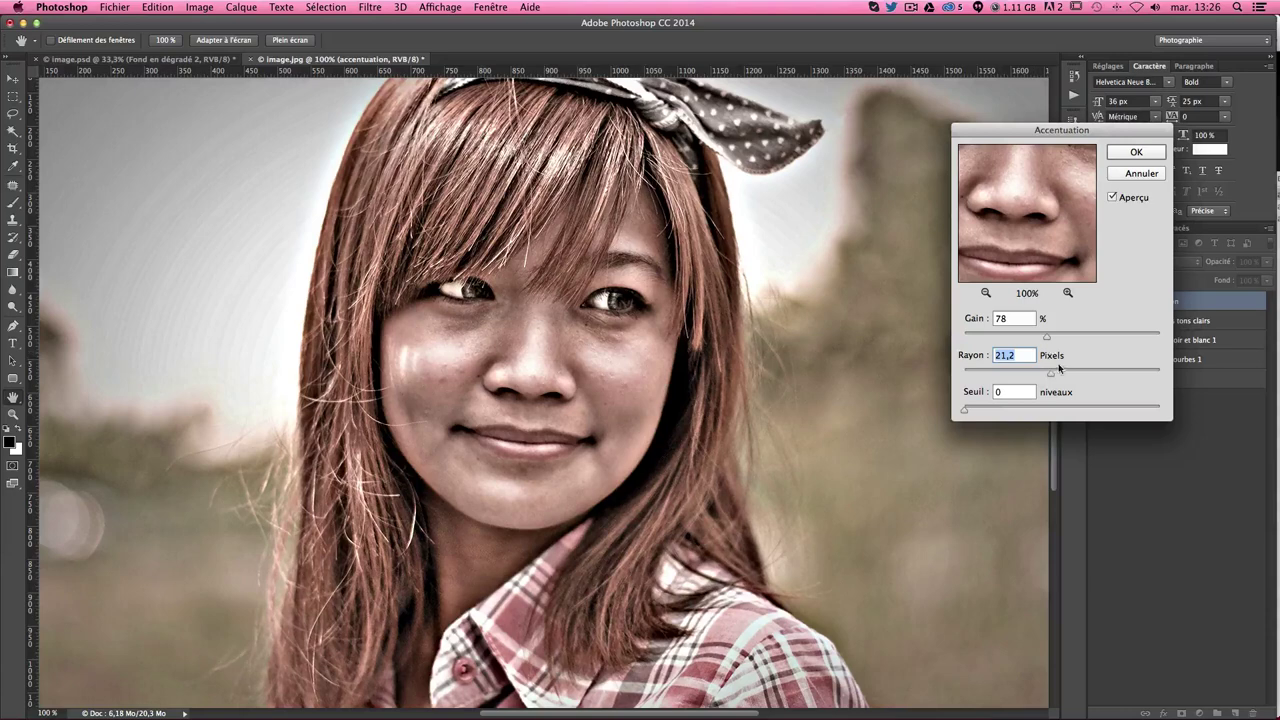
{"action": "mouse_move", "coordinate": [1046, 371]}
{"action": "left_mouse_down"}
{"action": "mouse_move", "coordinate": [1026, 341]}
{"action": "mouse_move", "coordinate": [1044, 373]}
{"action": "left_mouse_up"}
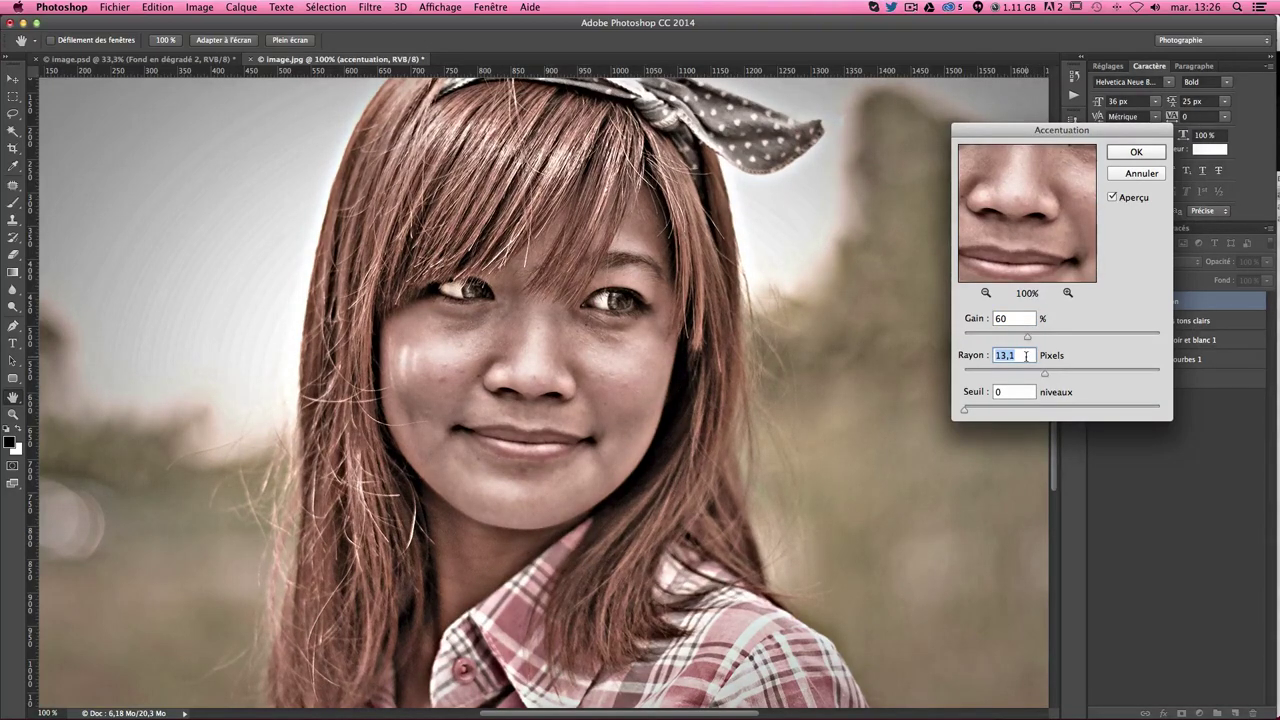
Enter a 12-pixel radius and 70% gain, then apply the sharpening
{"action": "type", "text": "12"}
{"action": "key", "text": "Tab"}
{"action": "left_click", "coordinate": [996, 318]}
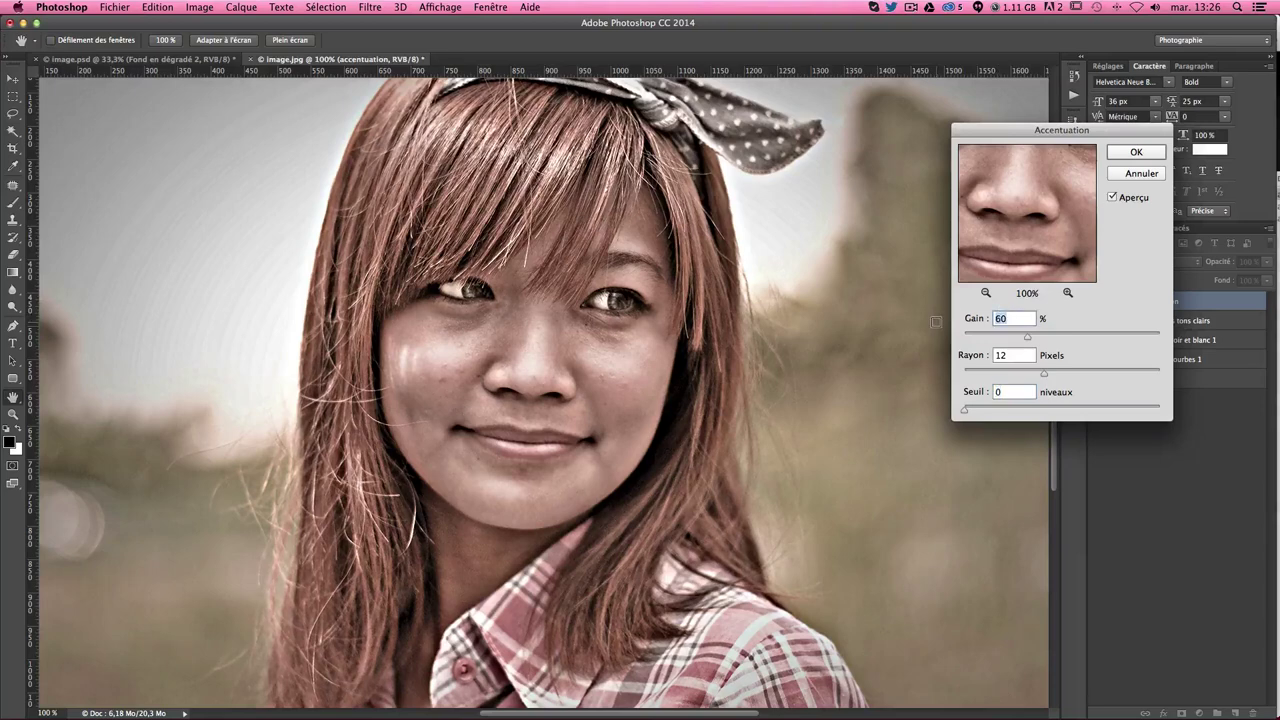
{"action": "type", "text": "75"}
{"action": "key", "text": "BackSpace"}
{"action": "type", "text": "0"}
{"action": "key", "text": "Return"}
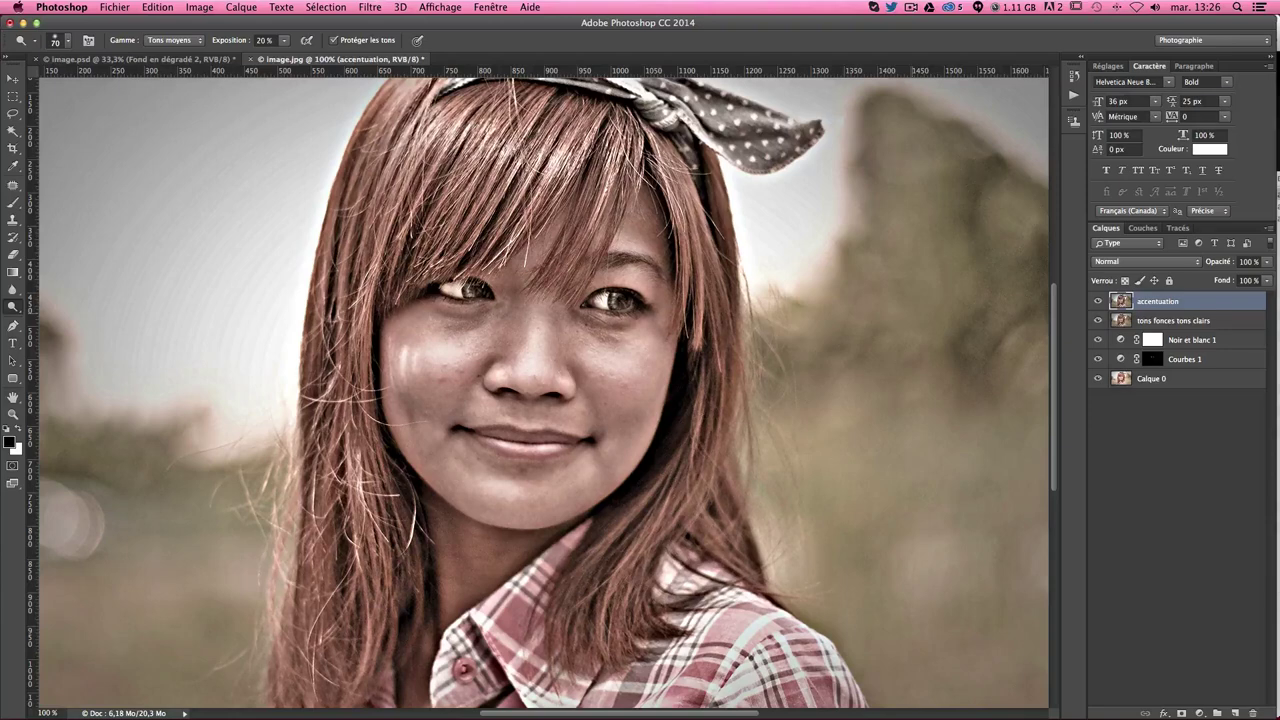
Add a Teinte/Saturation adjustment layer with Saturation set to exactly -50
{"action": "left_click", "coordinate": [1199, 713]}
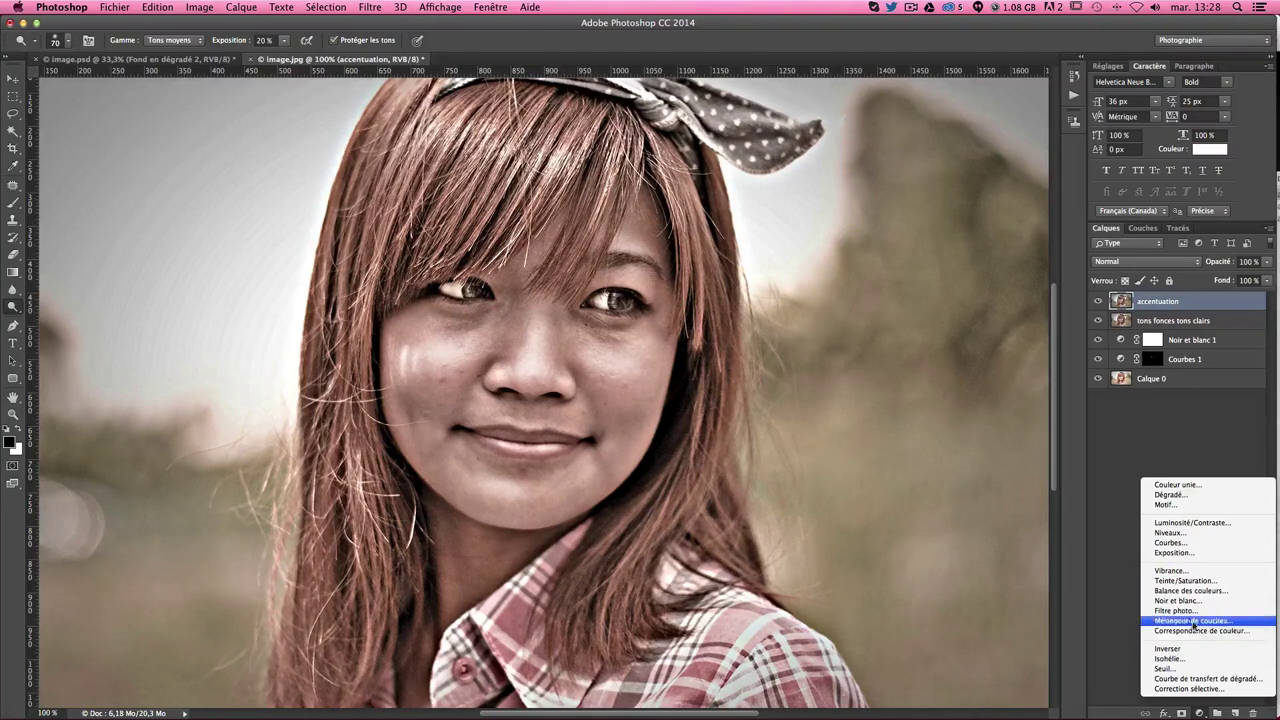
{"action": "left_click", "coordinate": [1199, 582]}
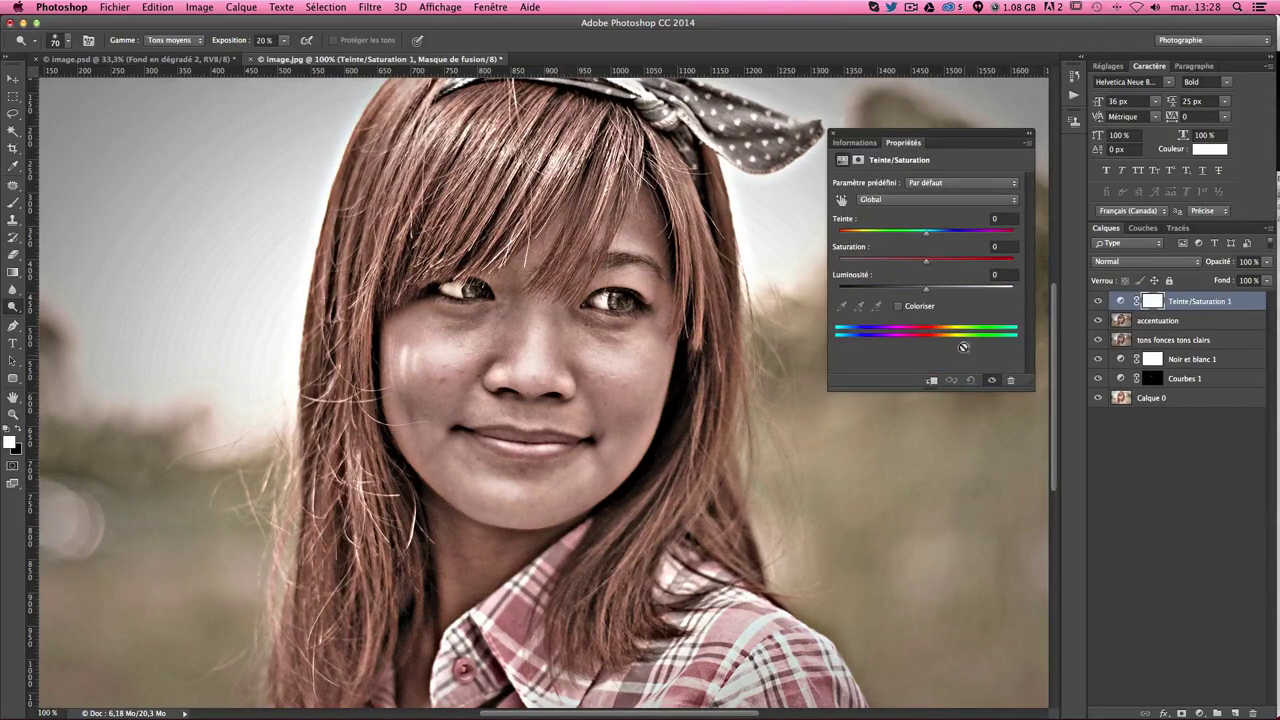
{"action": "left_click_drag", "start_coordinate": [926, 261], "coordinate": [890, 262]}
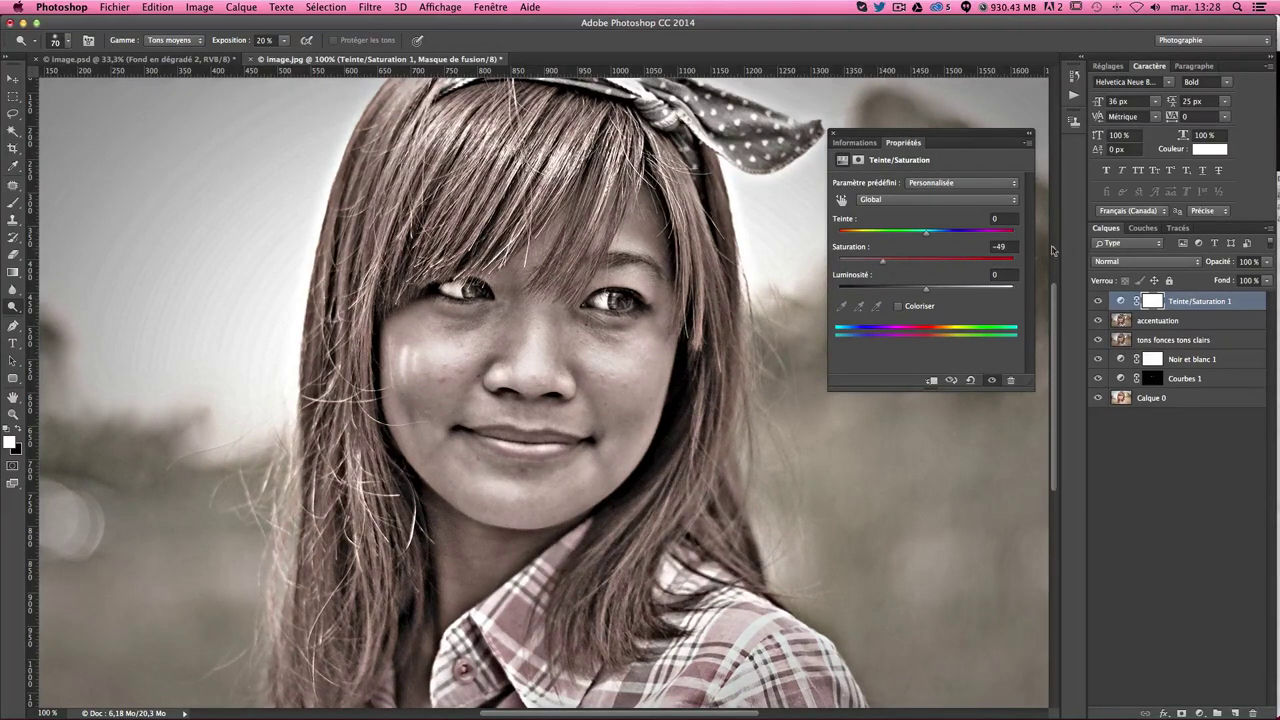
{"action": "key", "text": "Down"}
{"action": "left_click", "coordinate": [833, 132]}
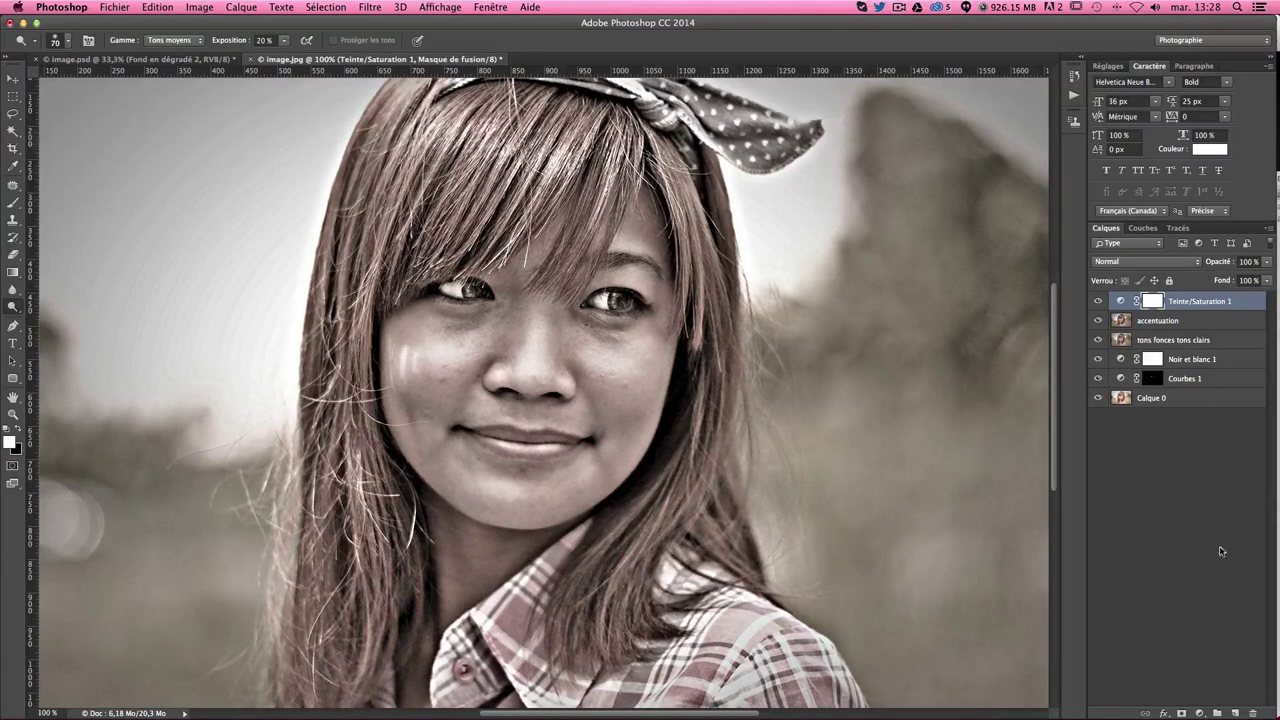
{"action": "left_click", "coordinate": [1199, 713]}
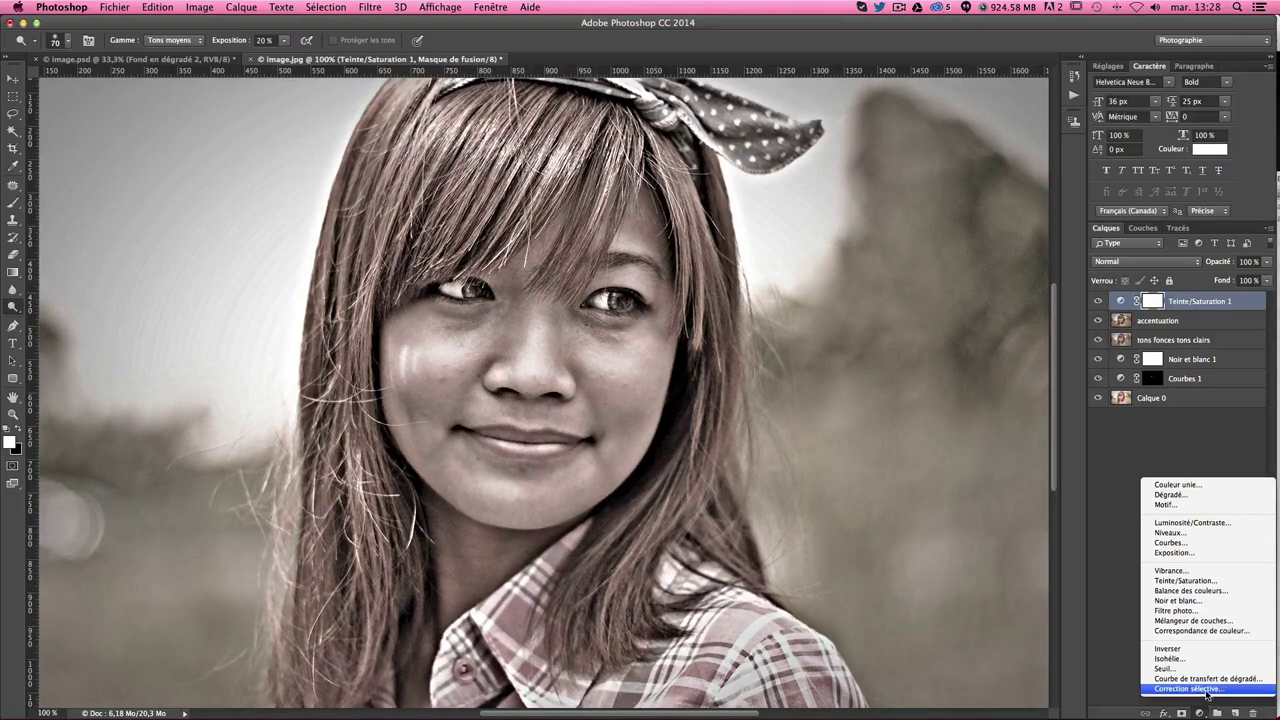
Add a black-to-white Courbe de transfert de dégradé layer set to Lumière tamisée blending
{"action": "left_click", "coordinate": [1197, 680]}
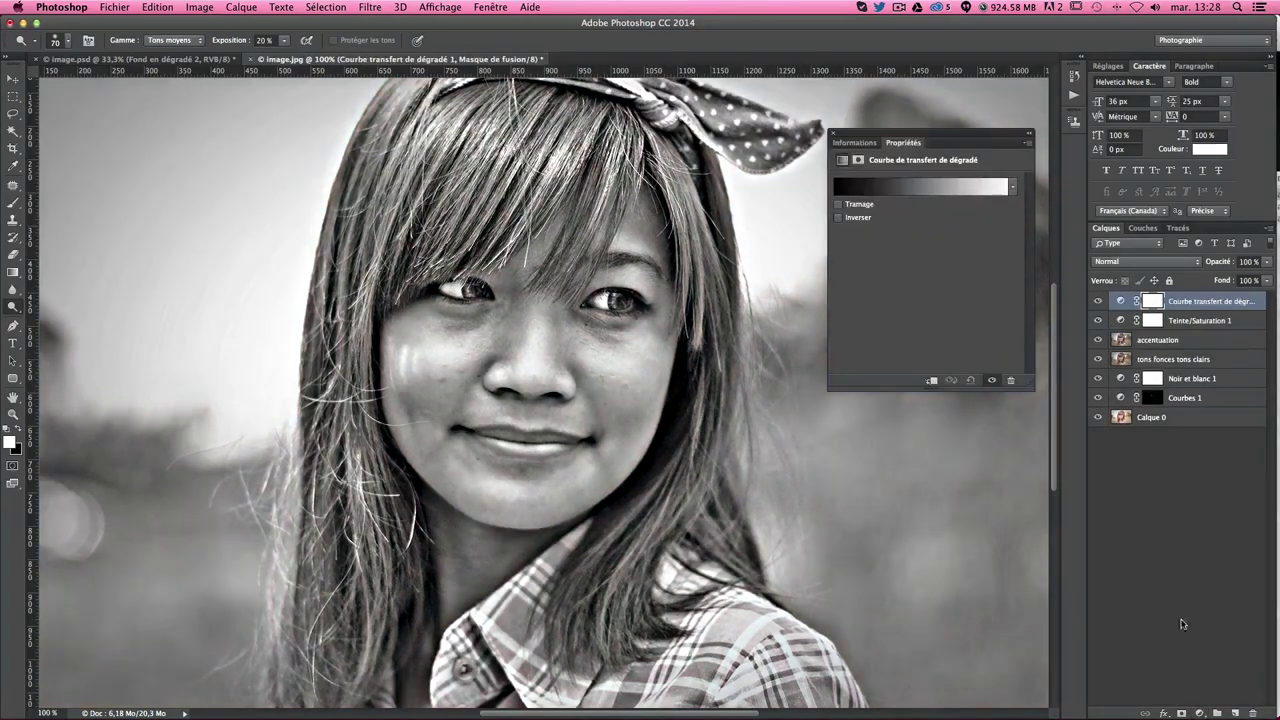
{"action": "left_click", "coordinate": [1135, 259]}
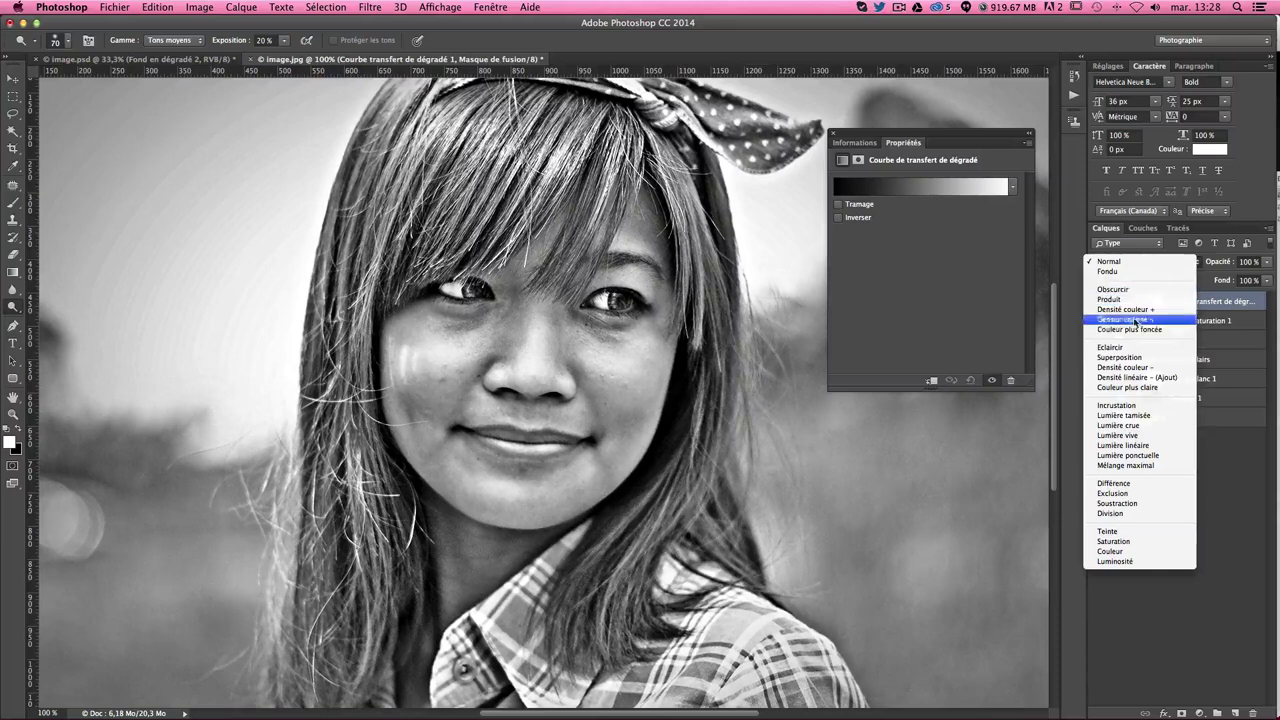
{"action": "left_click", "coordinate": [1130, 414]}
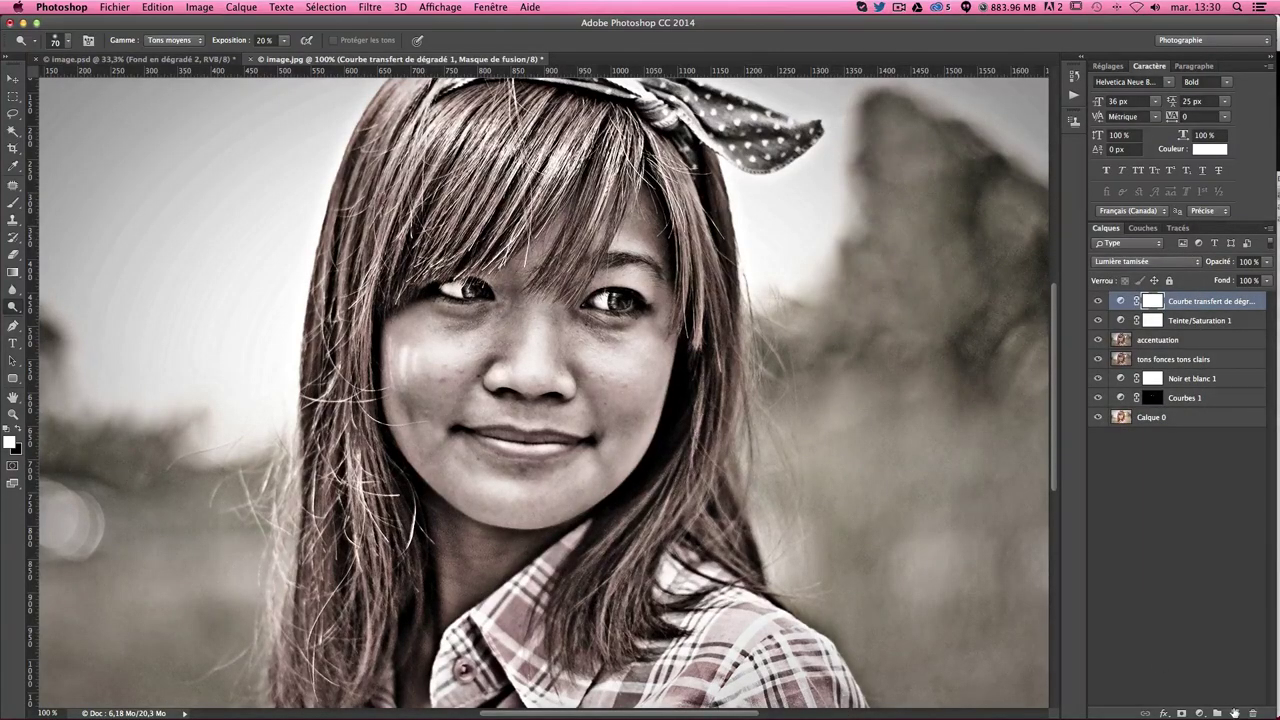
{"action": "left_click", "coordinate": [1200, 712]}
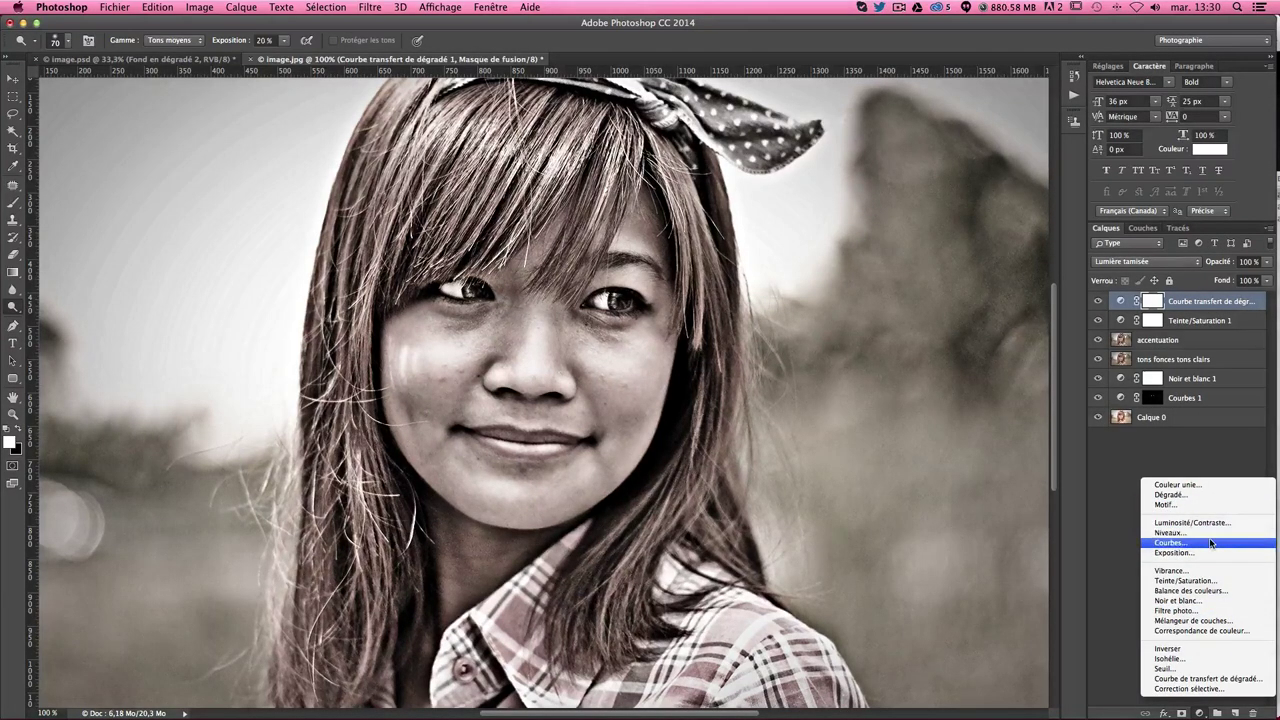
Add a Courbes 2 layer with the white-point slider pulled slightly left
{"action": "left_click", "coordinate": [1211, 543]}
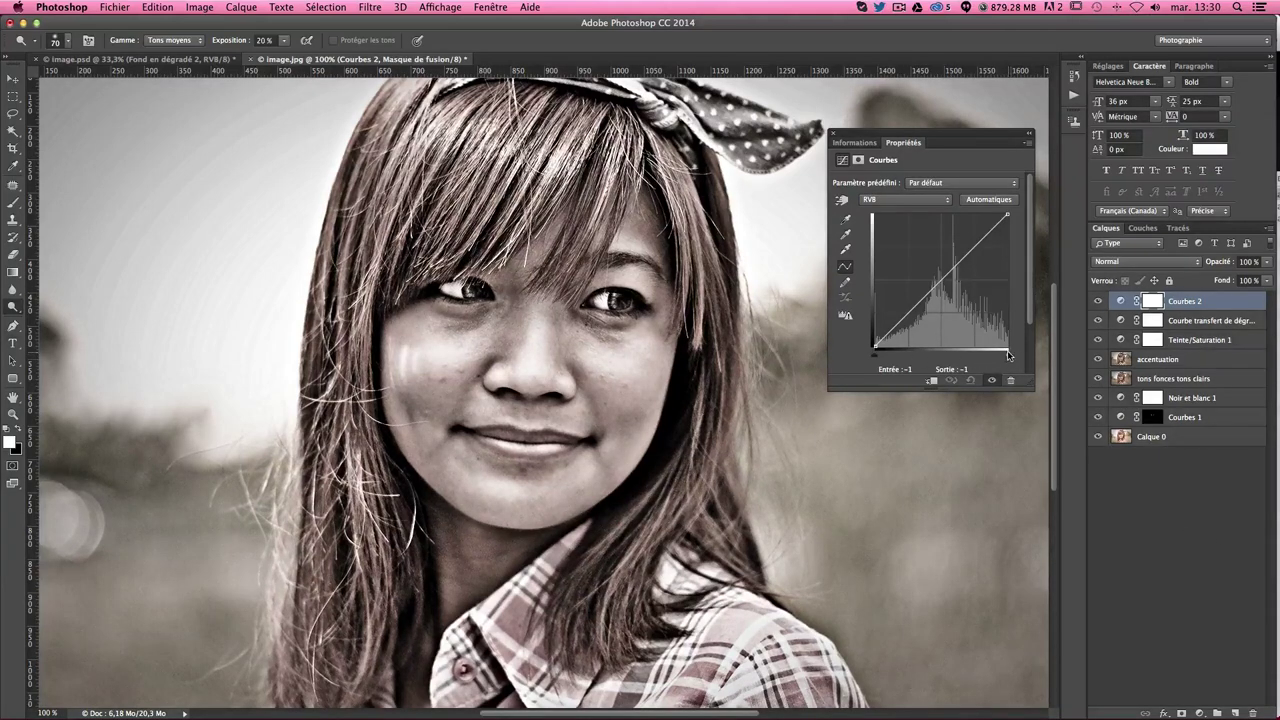
{"action": "left_click_drag", "start_coordinate": [1010, 358], "coordinate": [997, 358]}
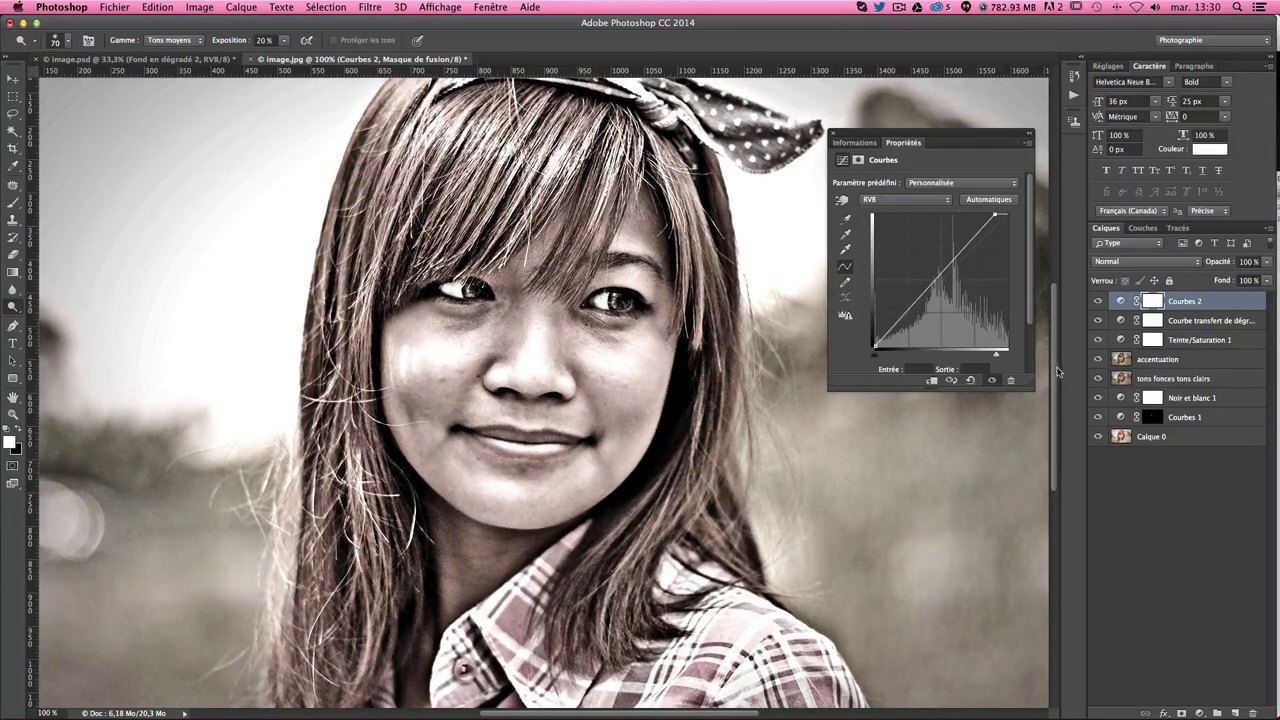
{"action": "left_click", "coordinate": [833, 142]}
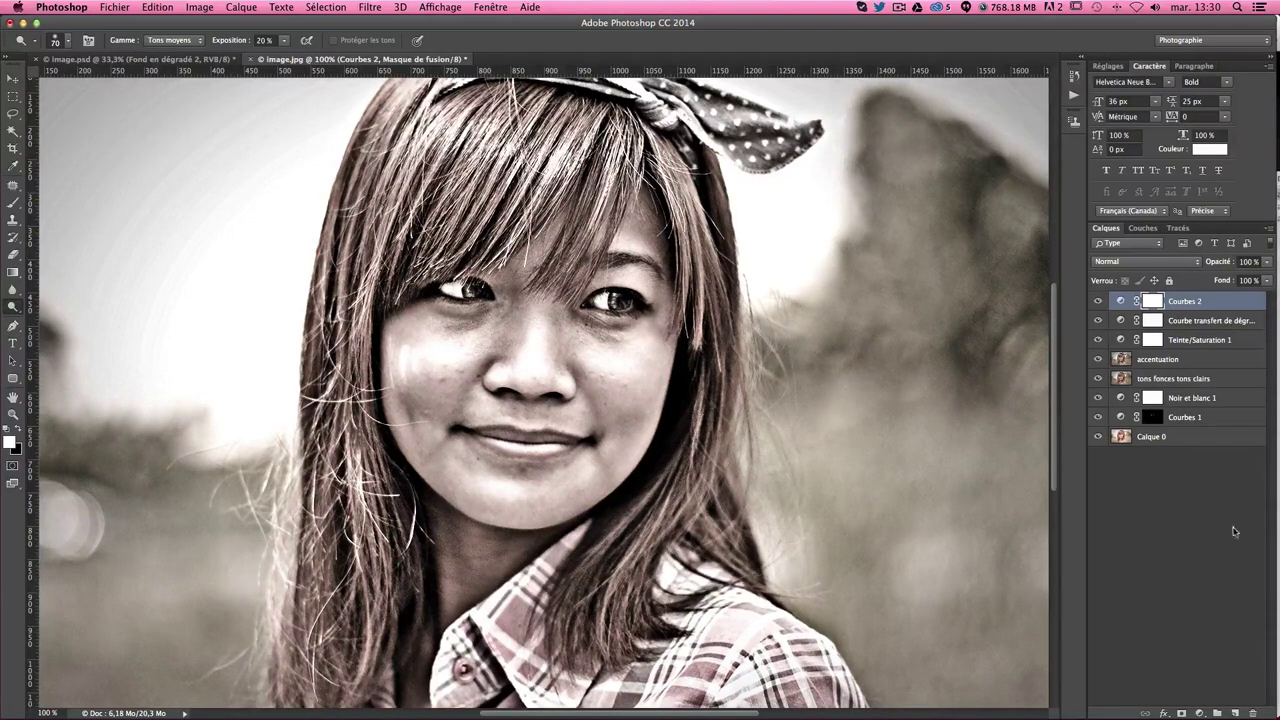
{"action": "left_click", "coordinate": [1201, 713]}
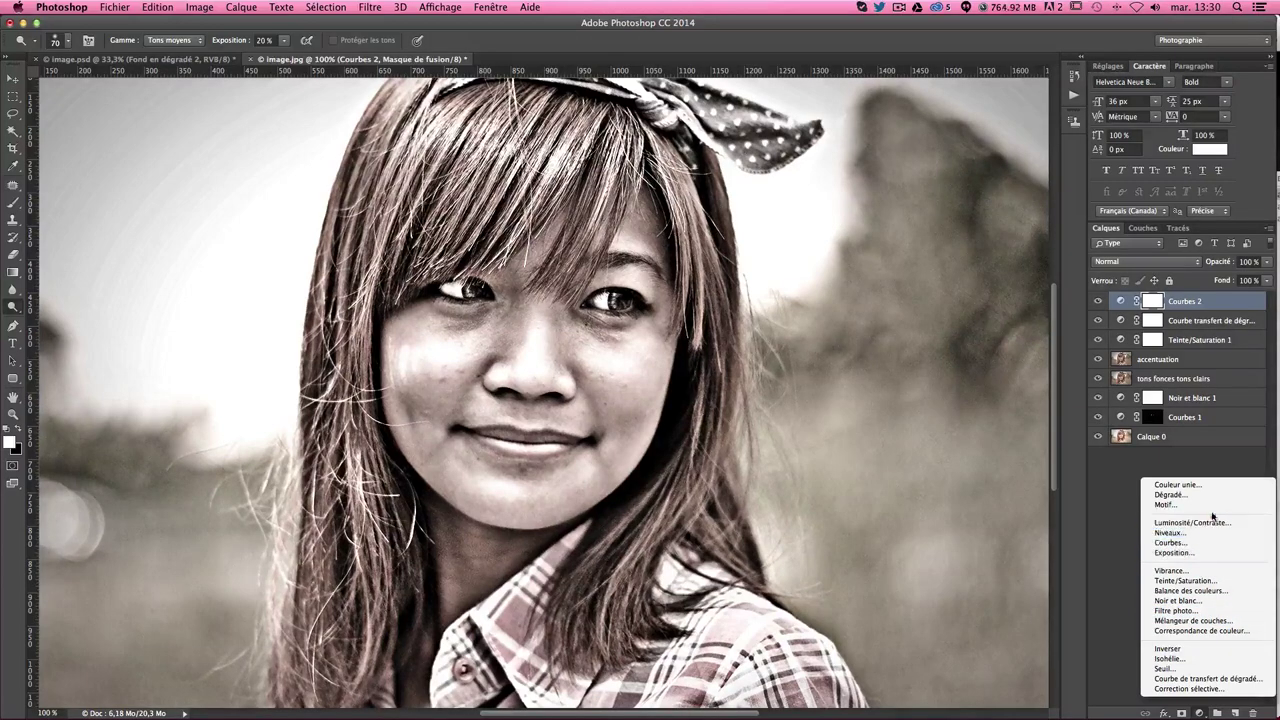
Add a gradient fill layer and start from the black-to-white preset after trying others
{"action": "left_click", "coordinate": [1170, 494]}
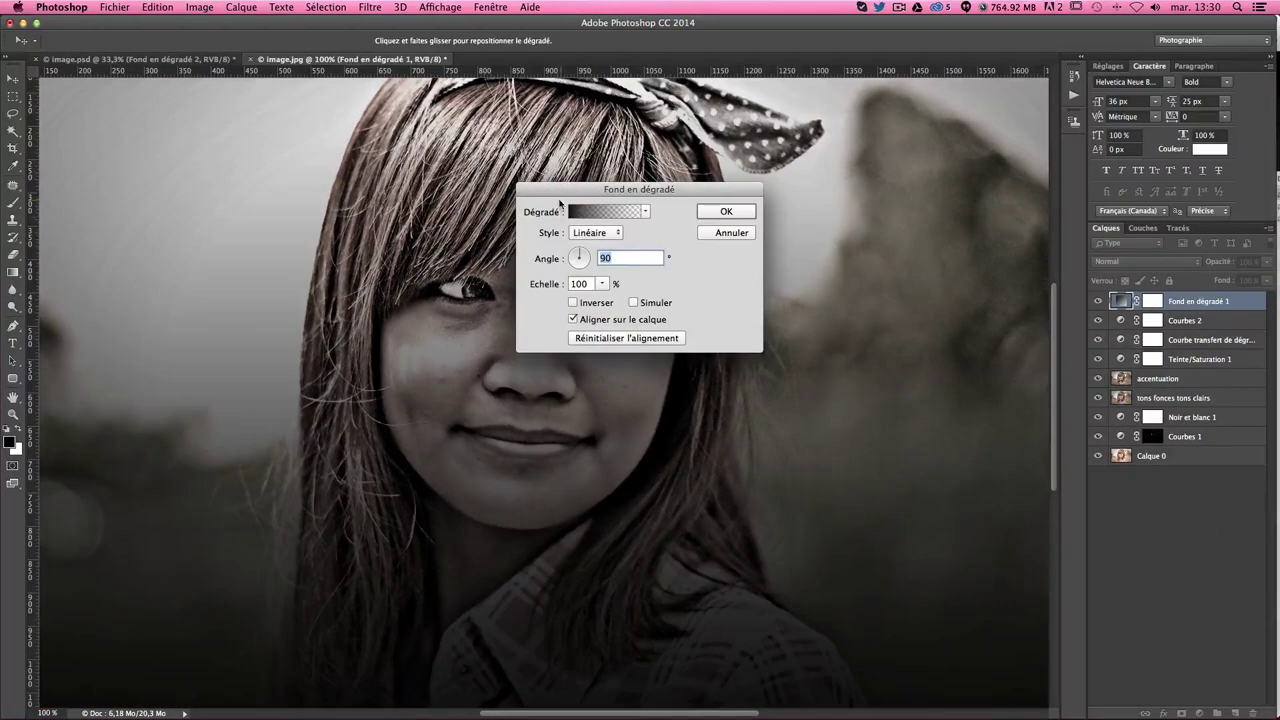
{"action": "left_click", "coordinate": [592, 212]}
{"action": "mouse_move", "coordinate": [630, 140]}
{"action": "left_mouse_down"}
{"action": "mouse_move", "coordinate": [304, 290]}
{"action": "mouse_move", "coordinate": [307, 318]}
{"action": "left_mouse_up"}
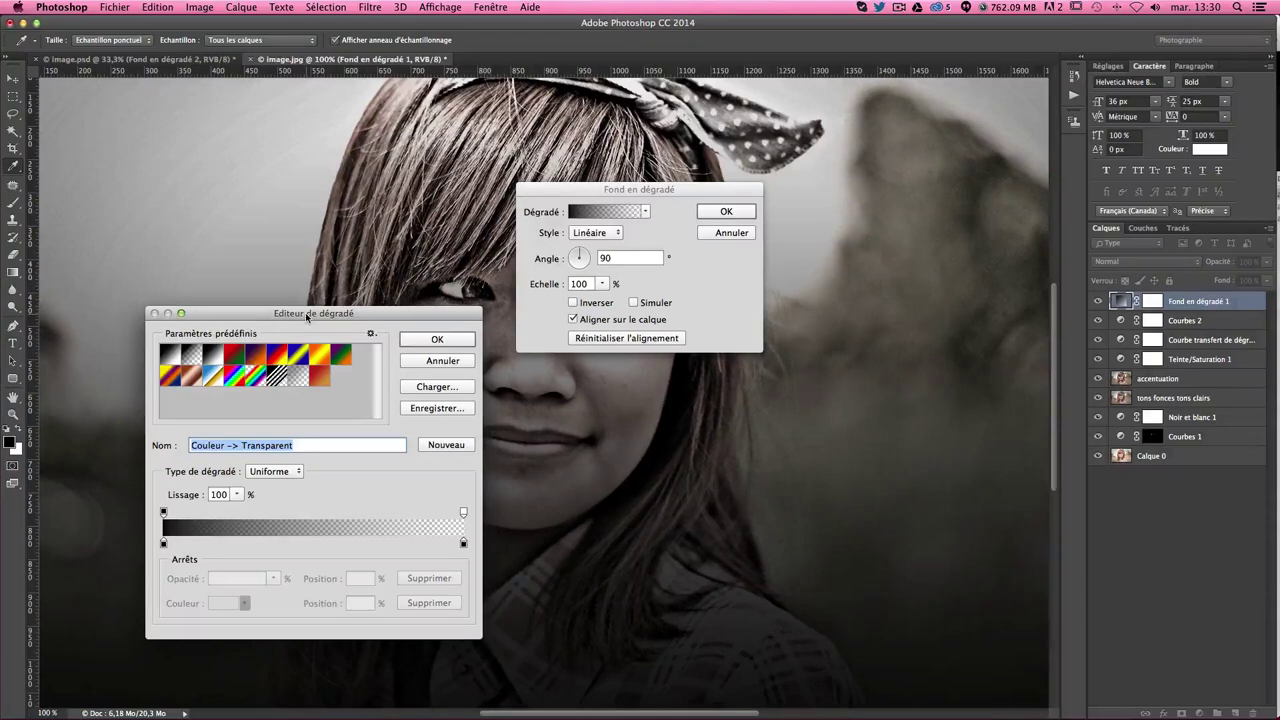
{"action": "left_click", "coordinate": [262, 357]}
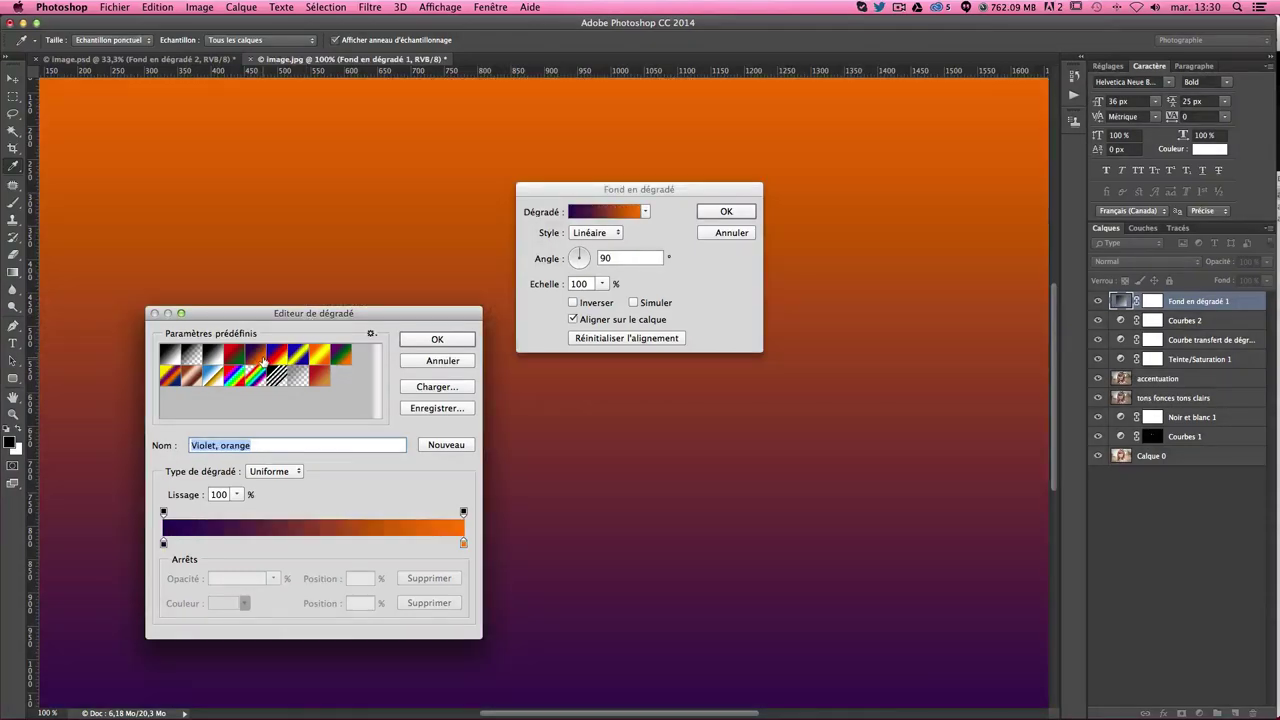
{"action": "left_click", "coordinate": [277, 358]}
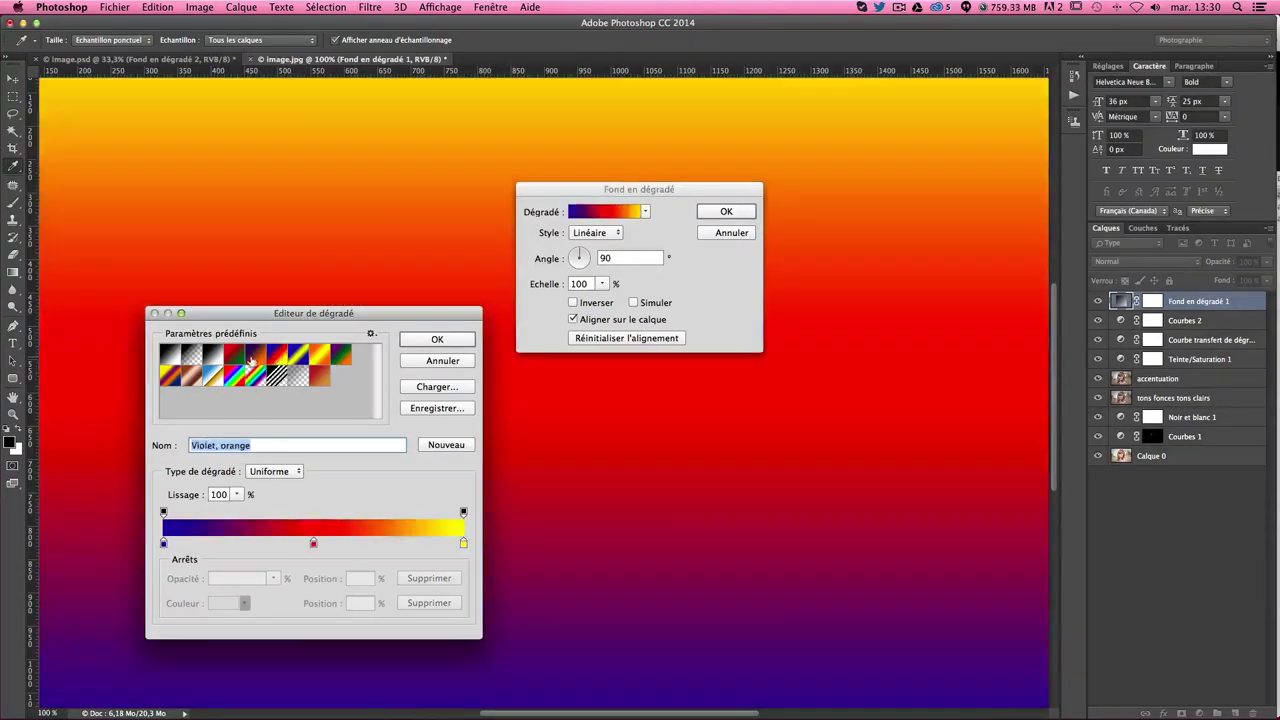
{"action": "left_click", "coordinate": [212, 357]}
{"action": "left_click", "coordinate": [277, 357]}
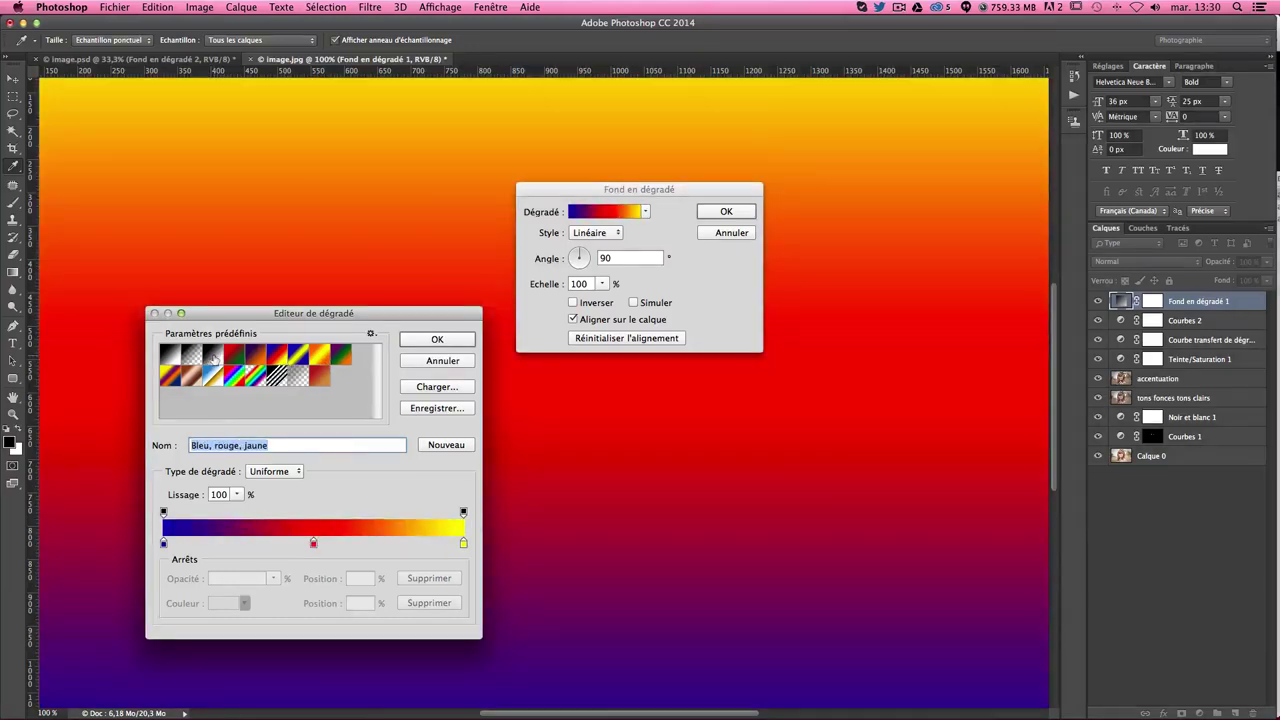
{"action": "left_click", "coordinate": [172, 357]}
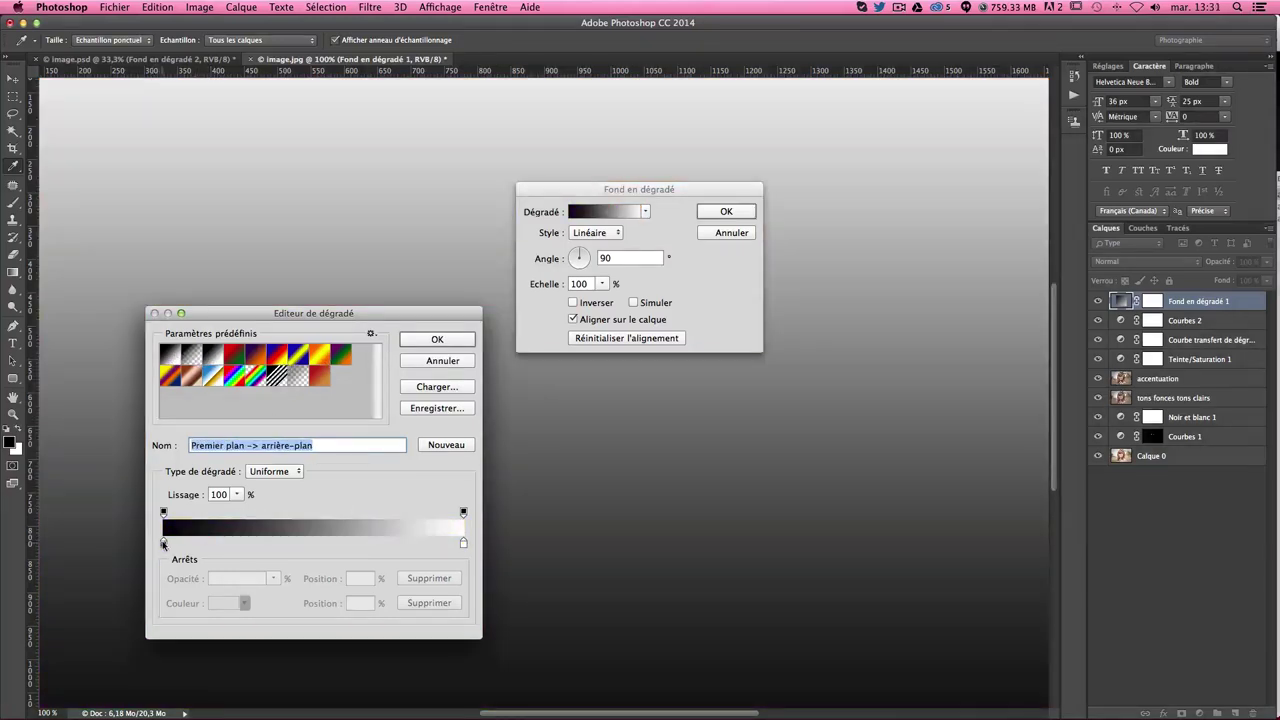
Make the left stop light cyan and the right stop violet, then confirm
{"action": "double_click", "coordinate": [164, 543]}
{"action": "left_click", "coordinate": [630, 268]}
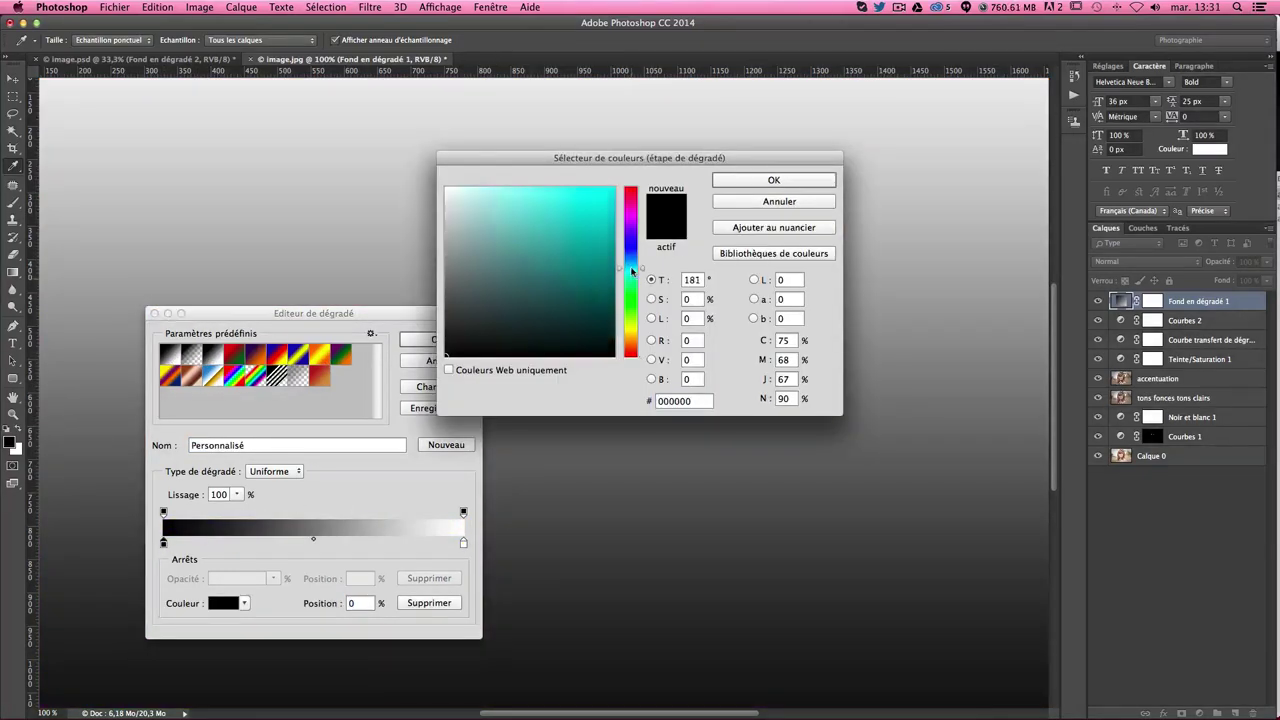
{"action": "left_click_drag", "start_coordinate": [514, 223], "coordinate": [536, 197]}
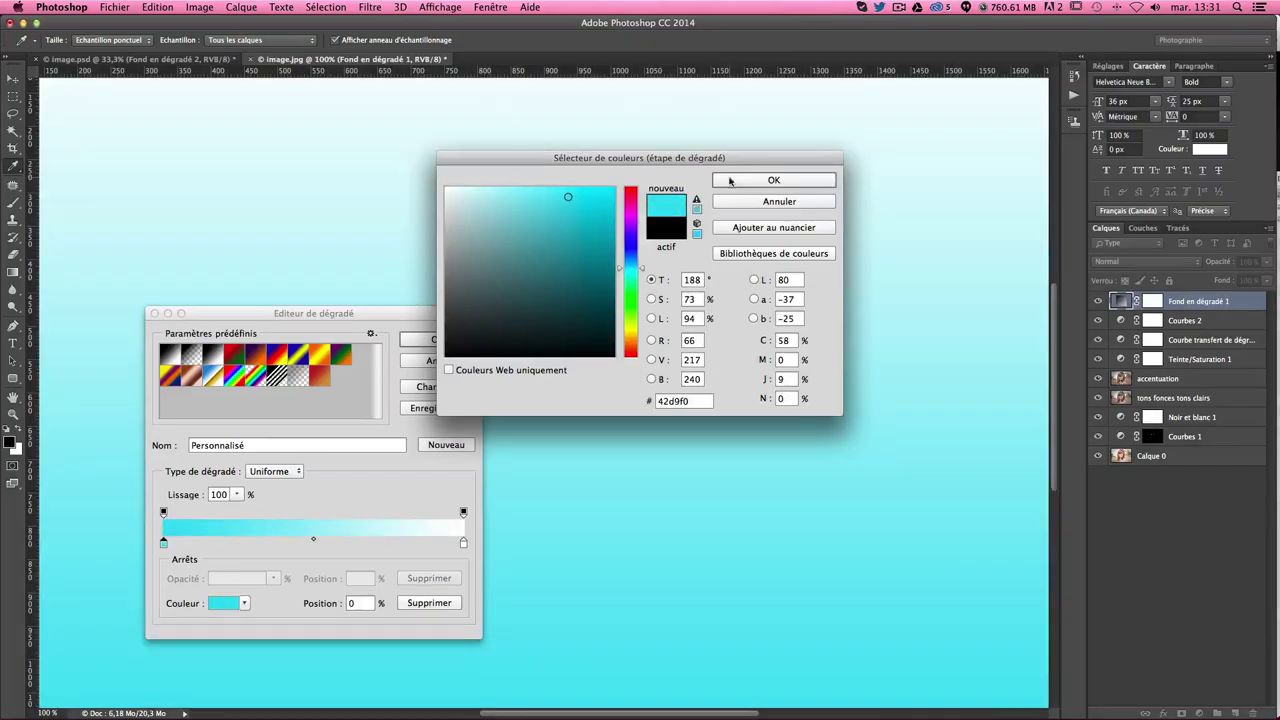
{"action": "left_click", "coordinate": [774, 180]}
{"action": "double_click", "coordinate": [463, 545]}
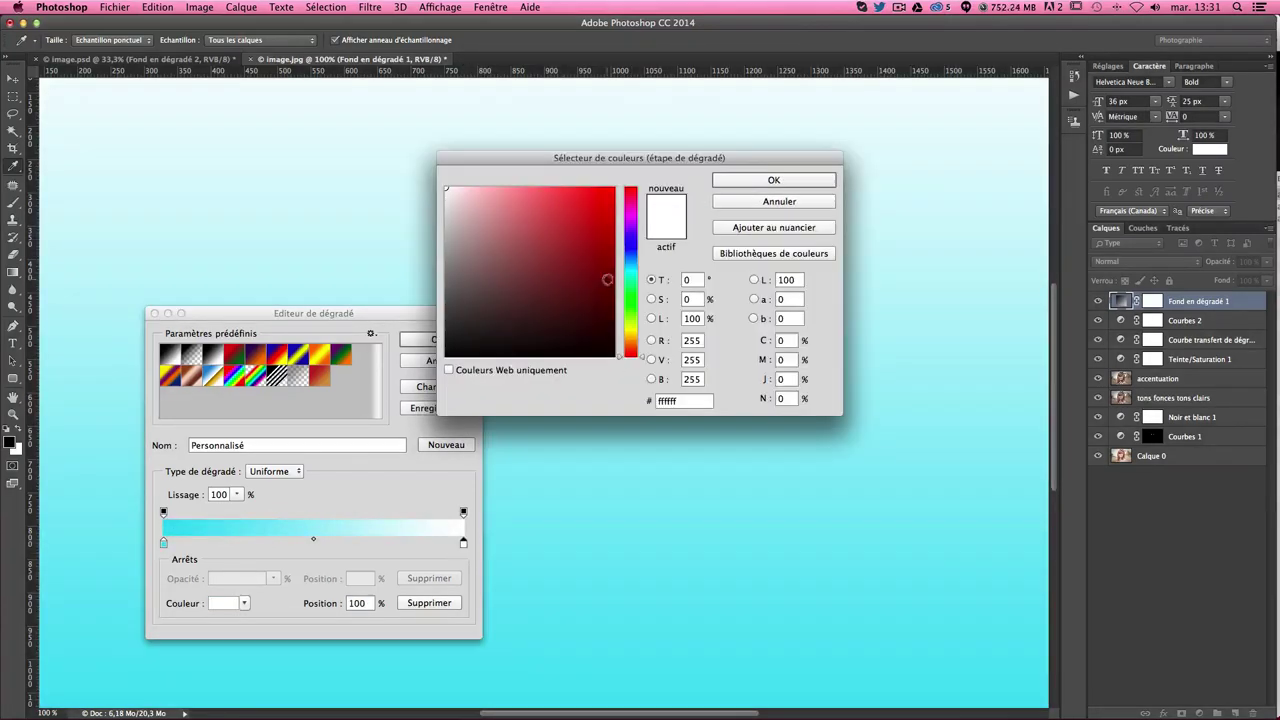
{"action": "mouse_move", "coordinate": [634, 262]}
{"action": "left_mouse_down"}
{"action": "mouse_move", "coordinate": [636, 224]}
{"action": "mouse_move", "coordinate": [532, 272]}
{"action": "left_mouse_up"}
{"action": "left_click", "coordinate": [764, 179]}
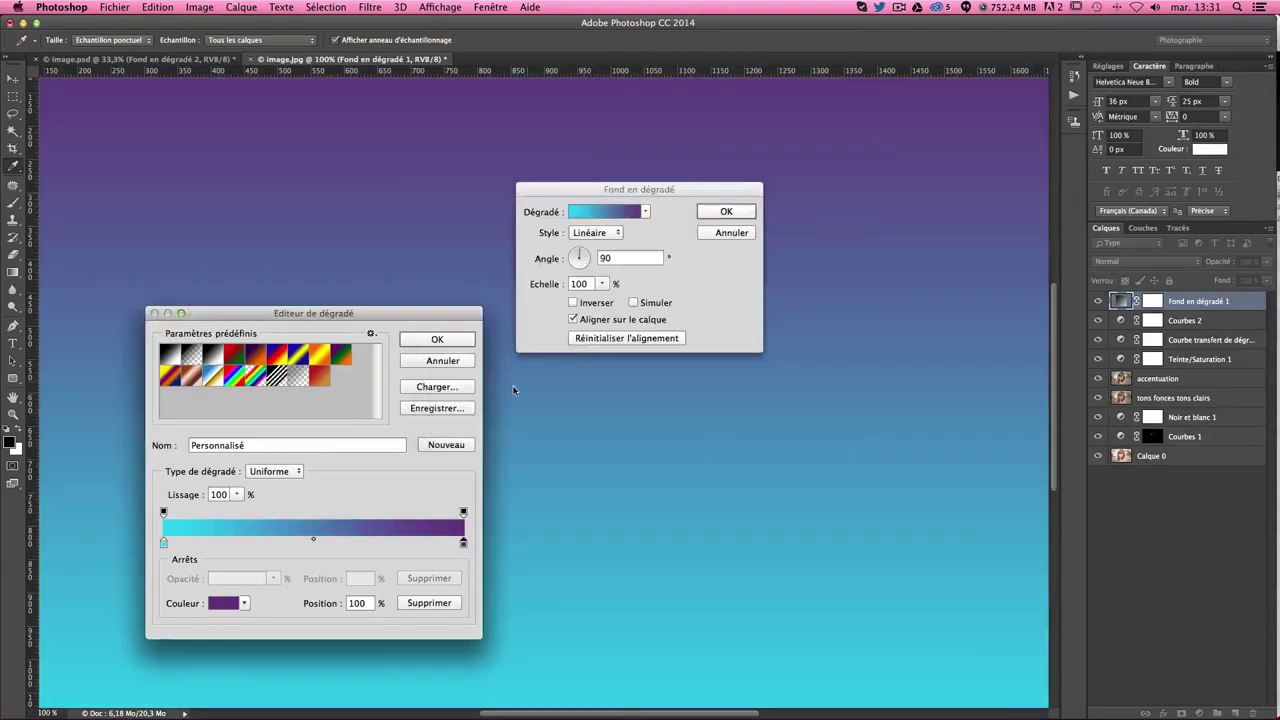
{"action": "left_click", "coordinate": [432, 340]}
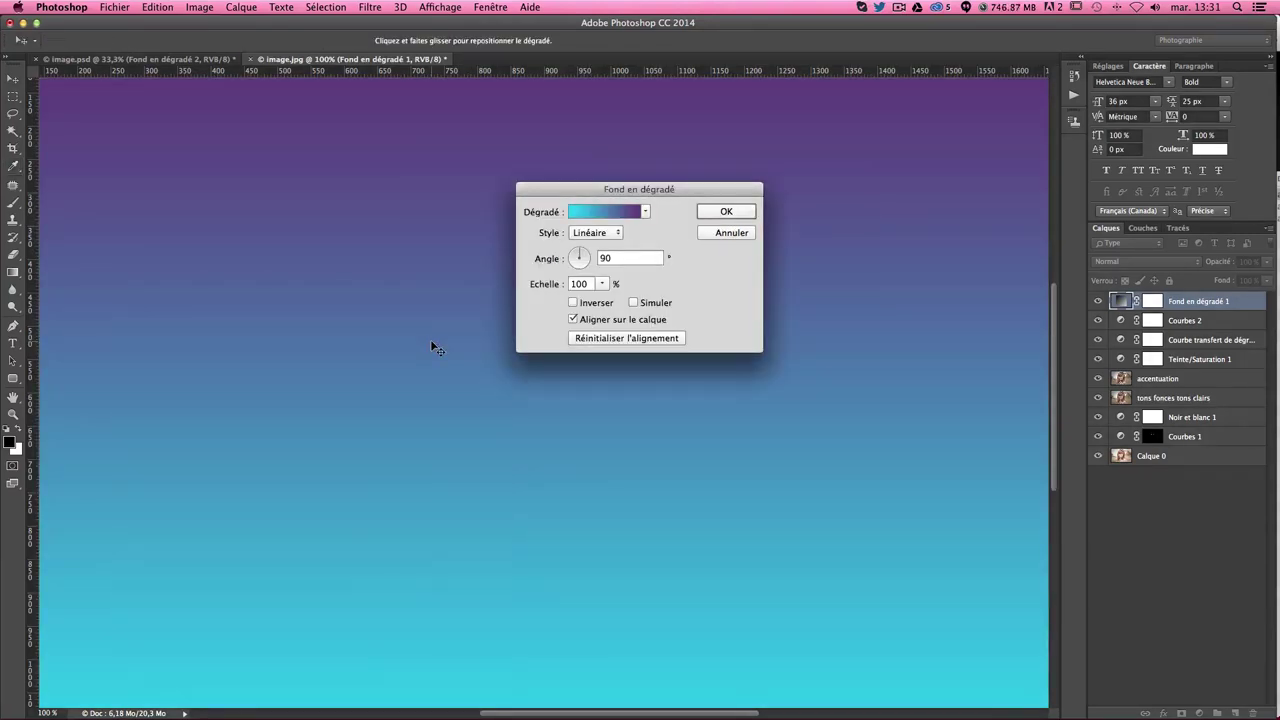
{"action": "left_click", "coordinate": [726, 212]}
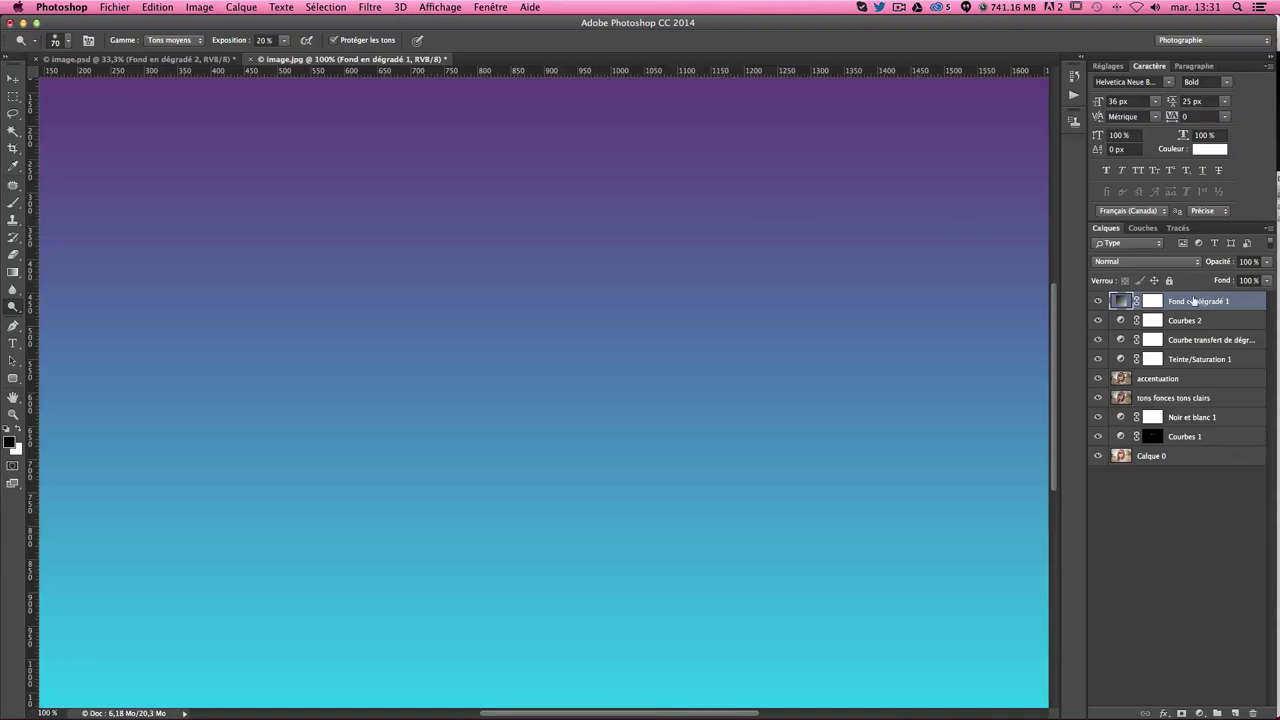
Set the gradient fill layer's blend mode to Lumière tamisée
{"action": "left_click", "coordinate": [1140, 262]}
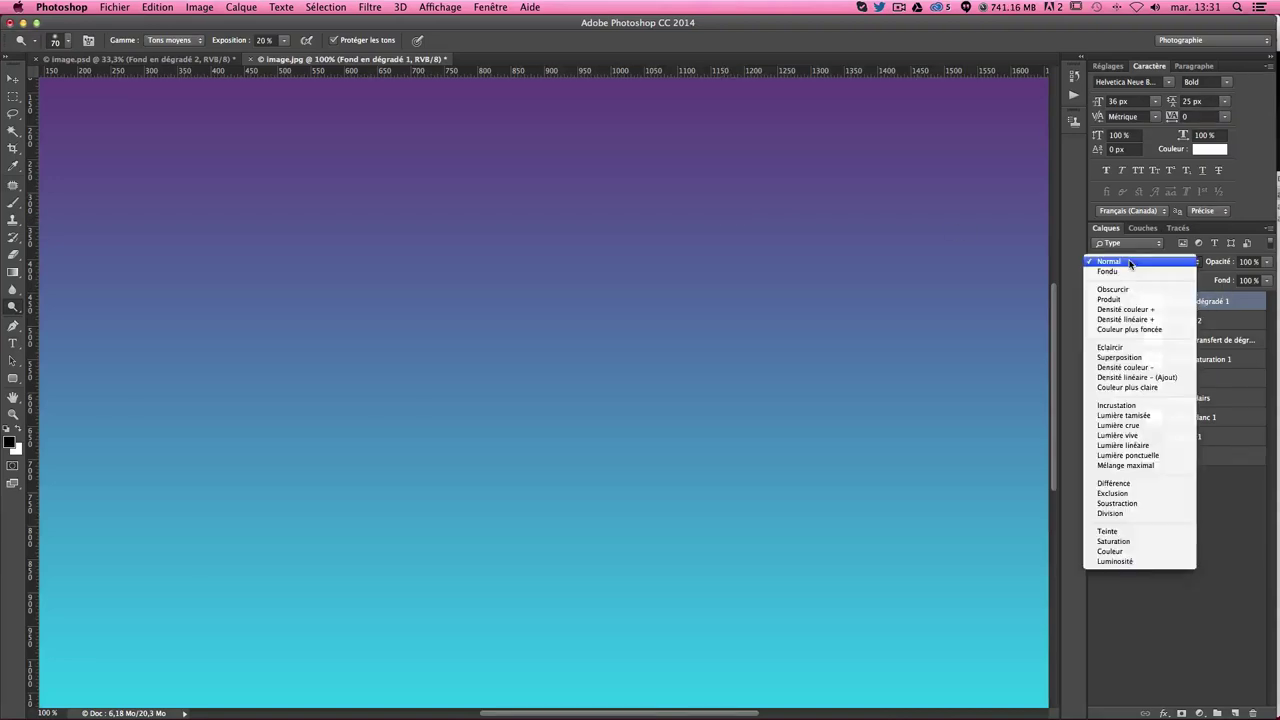
{"action": "left_click", "coordinate": [1147, 415]}
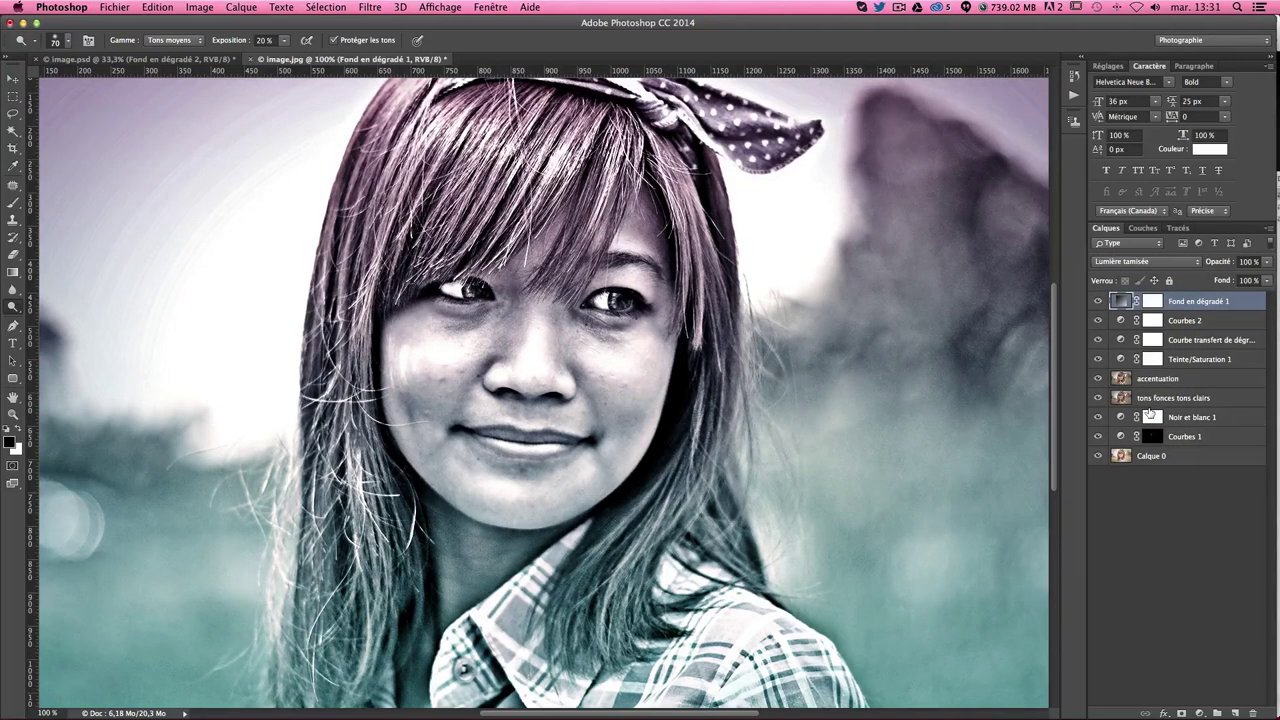
{"action": "key", "text": "ctrl+minus"}
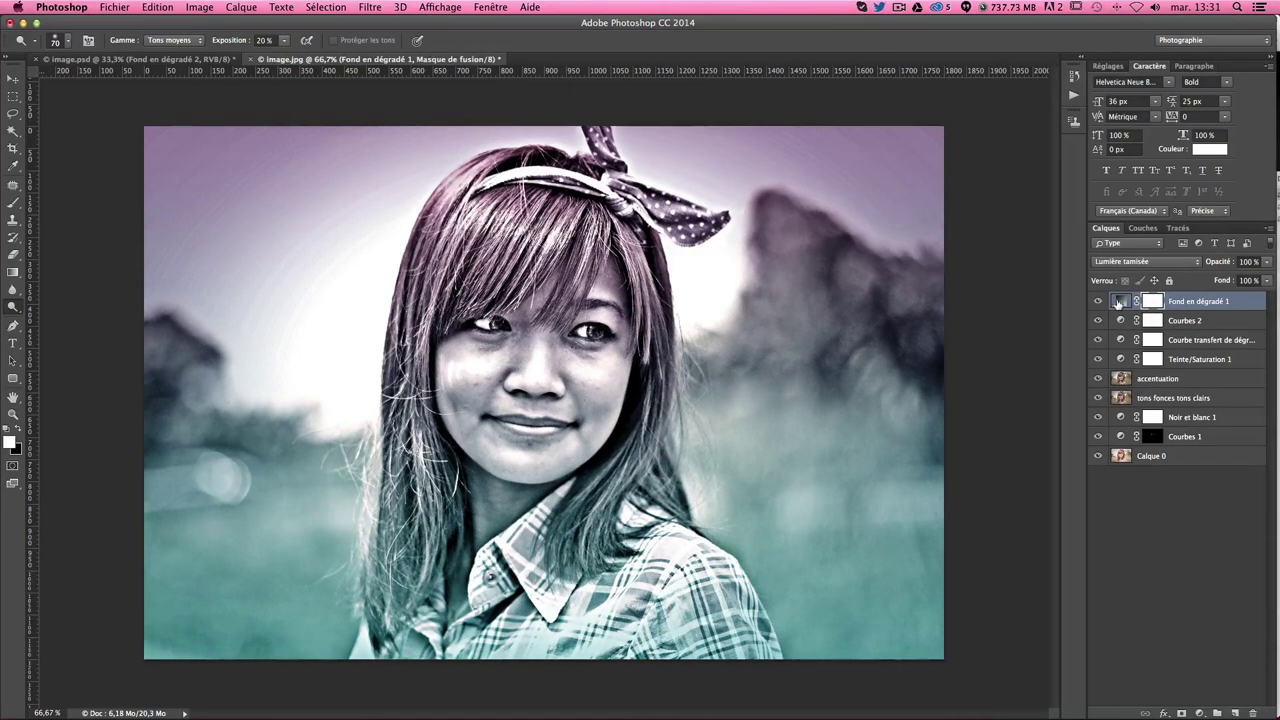
Change the gradient fill's style to Radial, leaving the direction unreversed
{"action": "double_click", "coordinate": [1120, 302]}
{"action": "left_click_drag", "start_coordinate": [633, 186], "coordinate": [933, 197]}
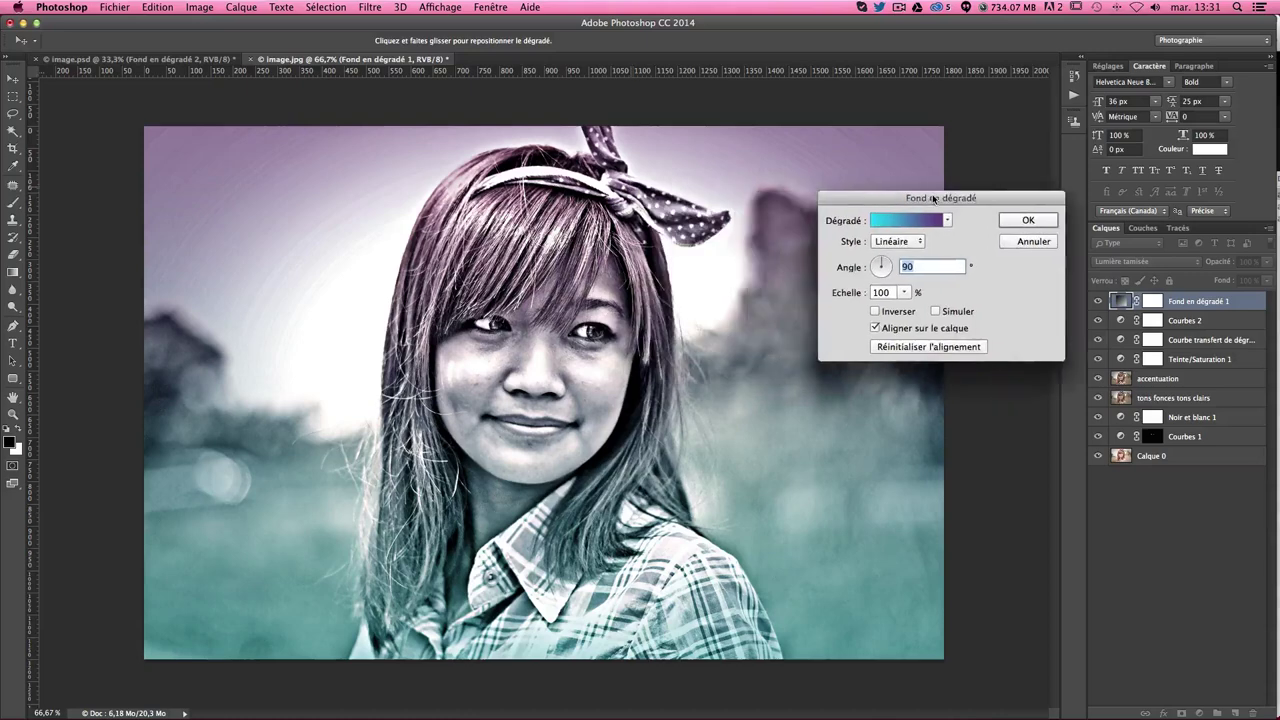
{"action": "left_click", "coordinate": [876, 312]}
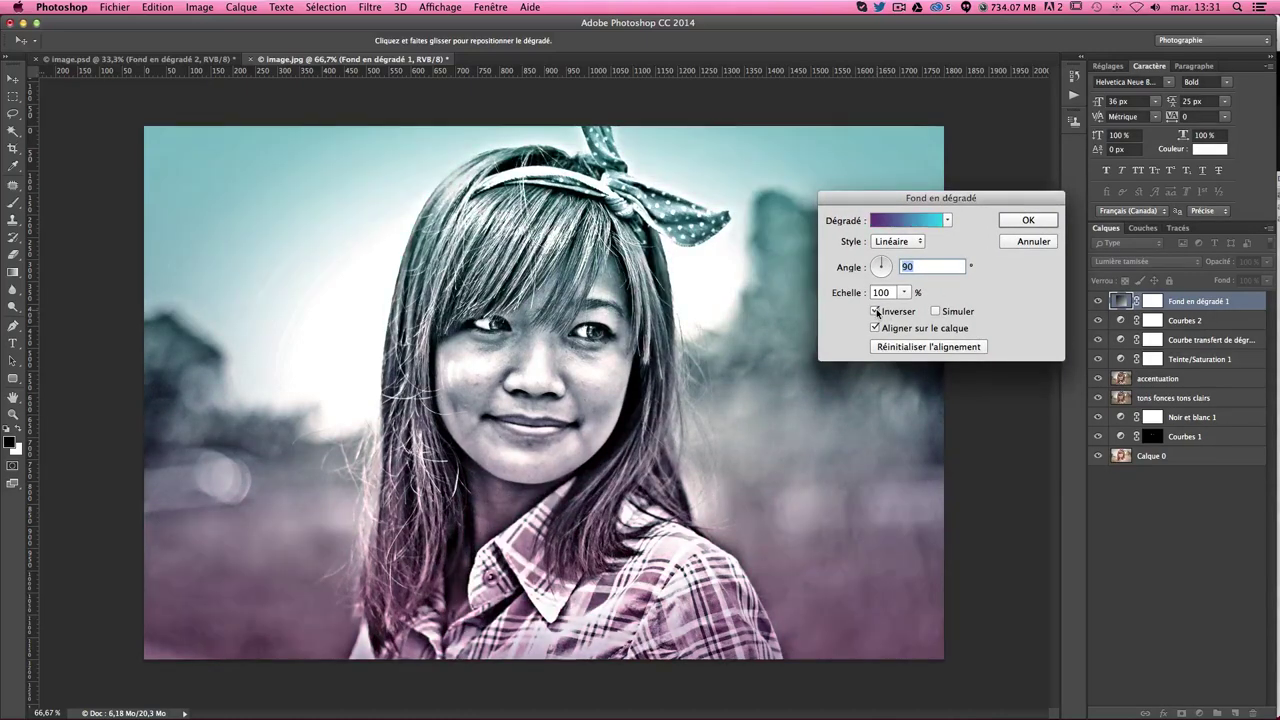
{"action": "left_click", "coordinate": [899, 245]}
{"action": "left_click", "coordinate": [893, 253]}
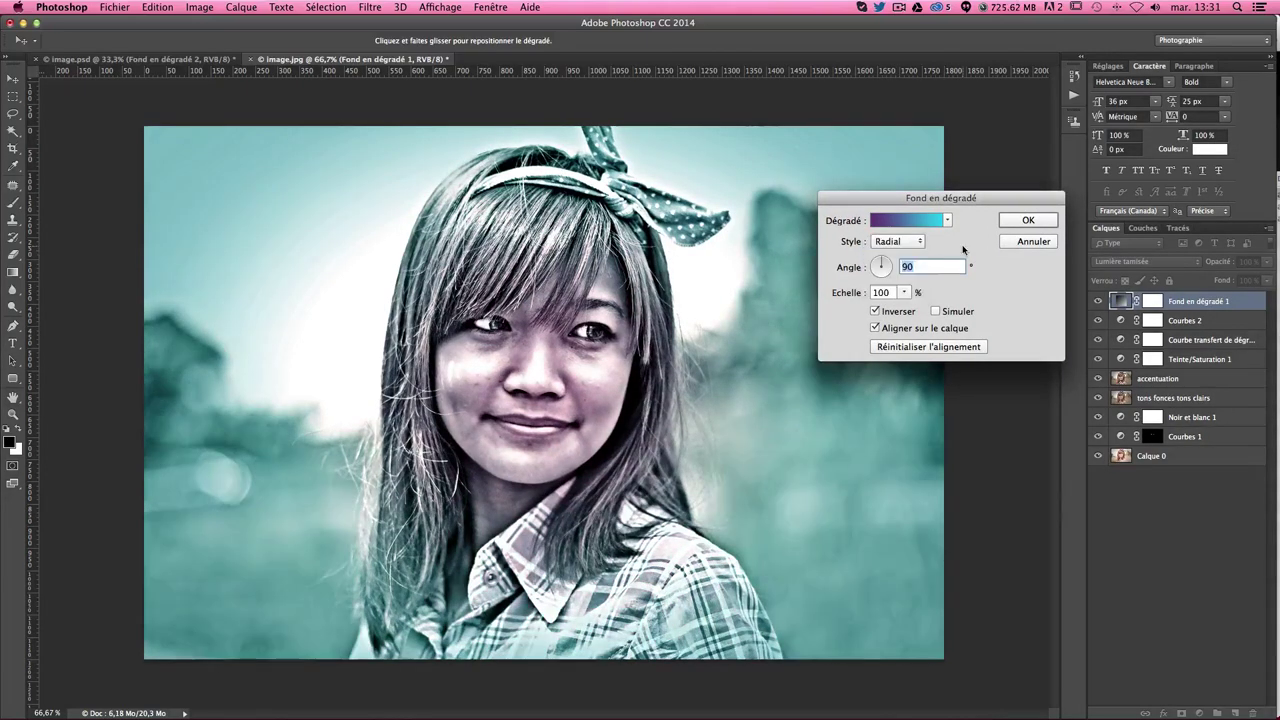
{"action": "left_click", "coordinate": [876, 312]}
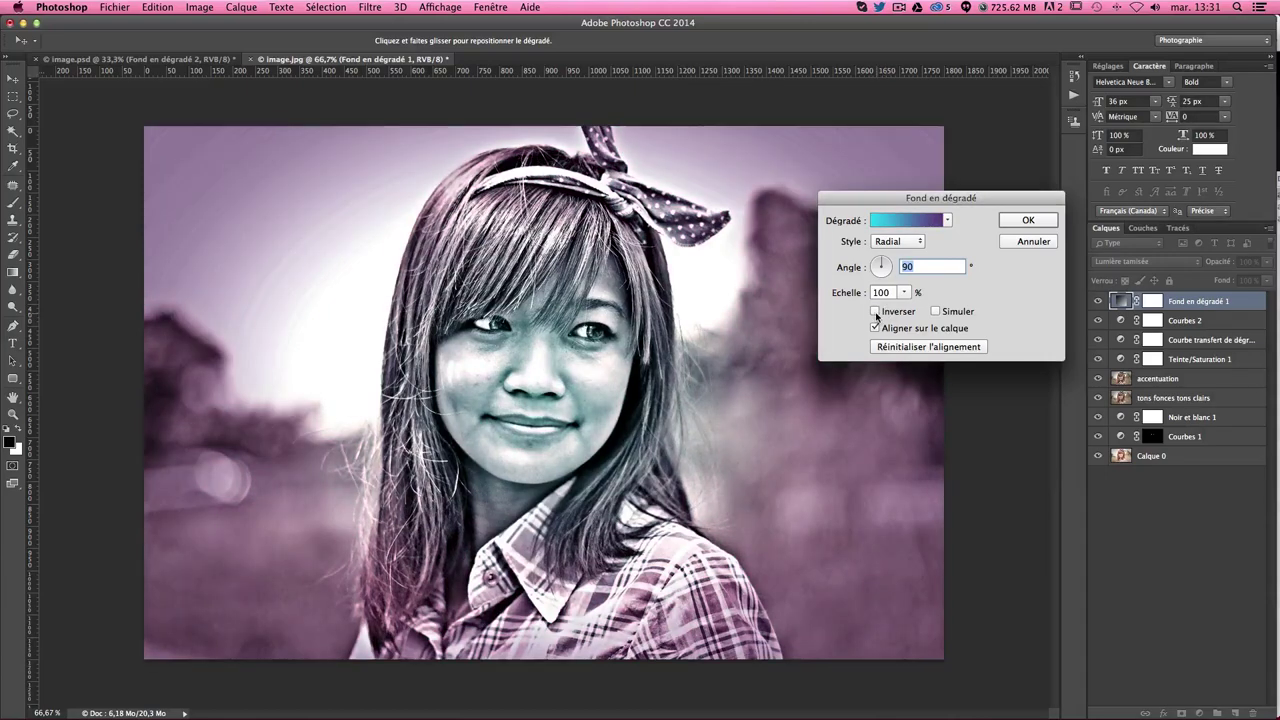
Recolour the cyan stop orange and set the gradient scale to about 166%
{"action": "left_click", "coordinate": [890, 218]}
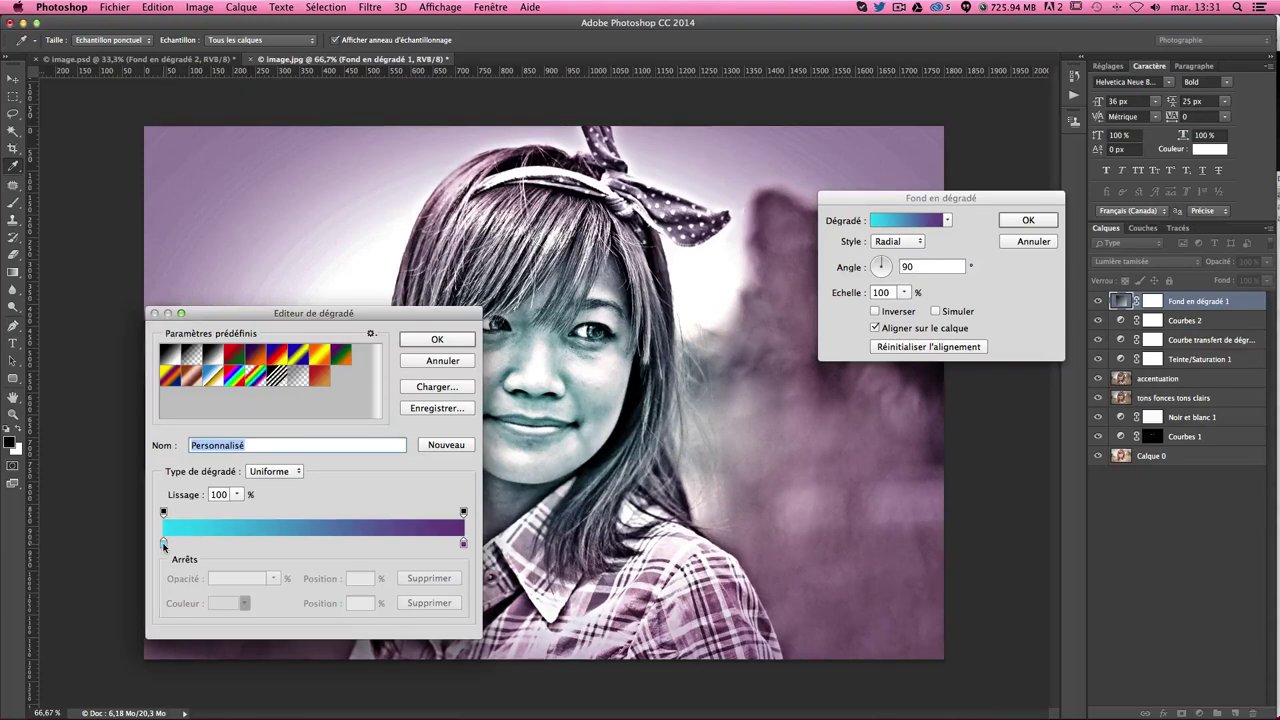
{"action": "double_click", "coordinate": [164, 543]}
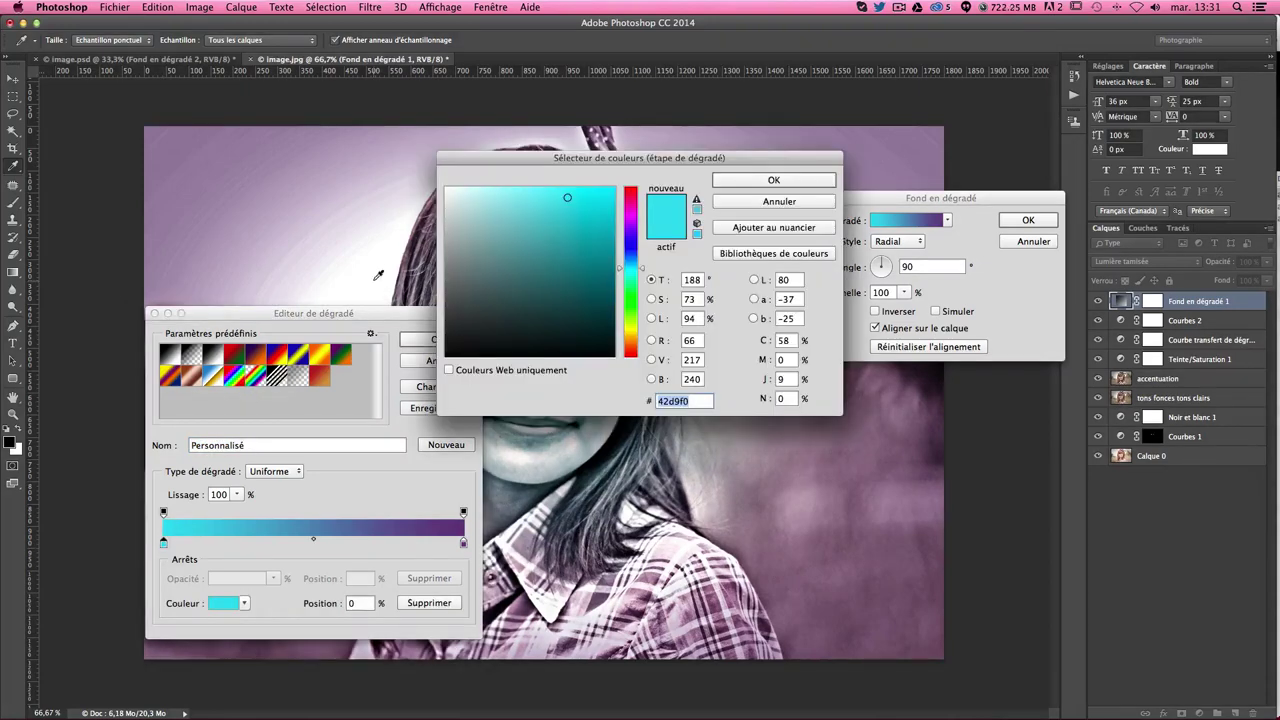
{"action": "left_click", "coordinate": [632, 343]}
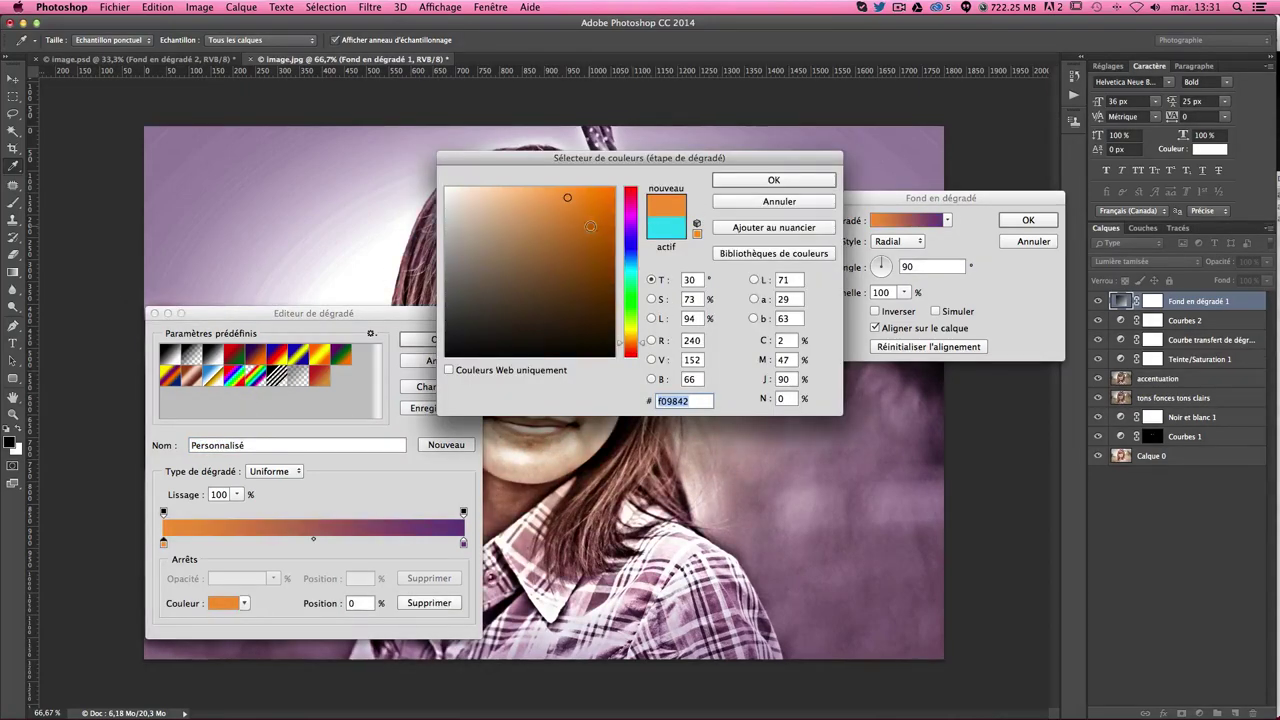
{"action": "left_click", "coordinate": [757, 177]}
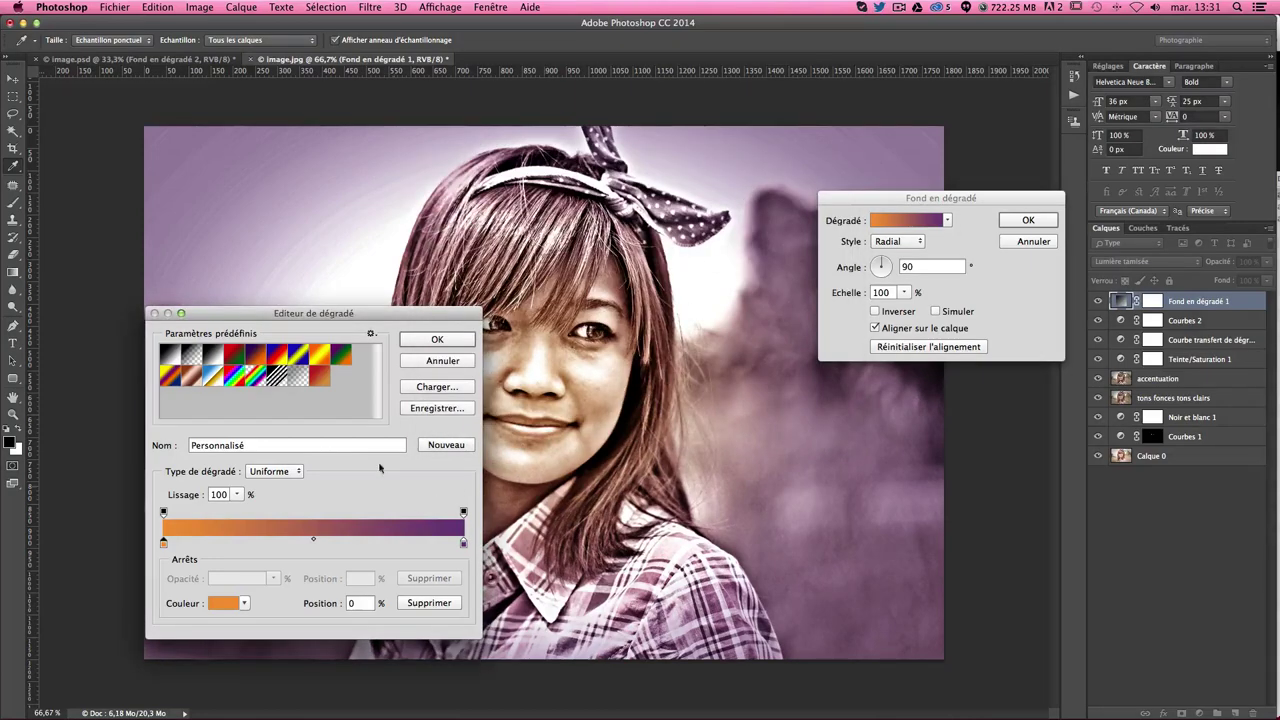
{"action": "left_click", "coordinate": [437, 340]}
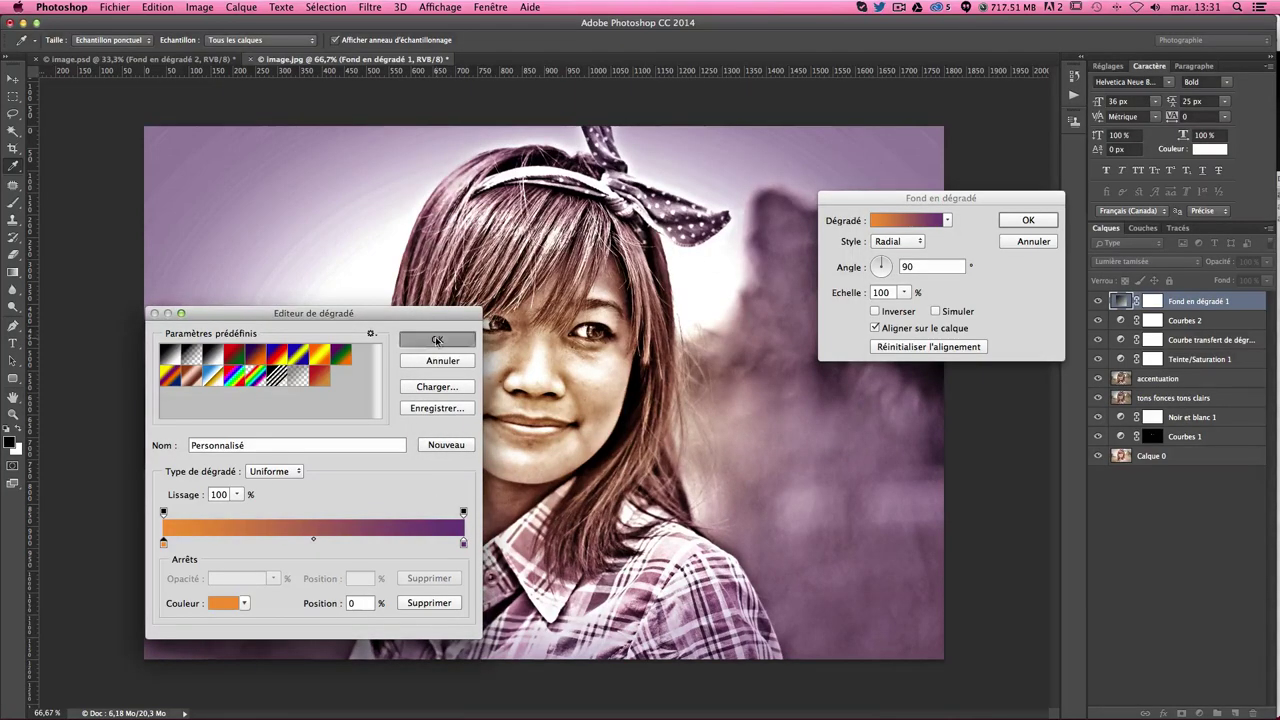
{"action": "left_click", "coordinate": [904, 292]}
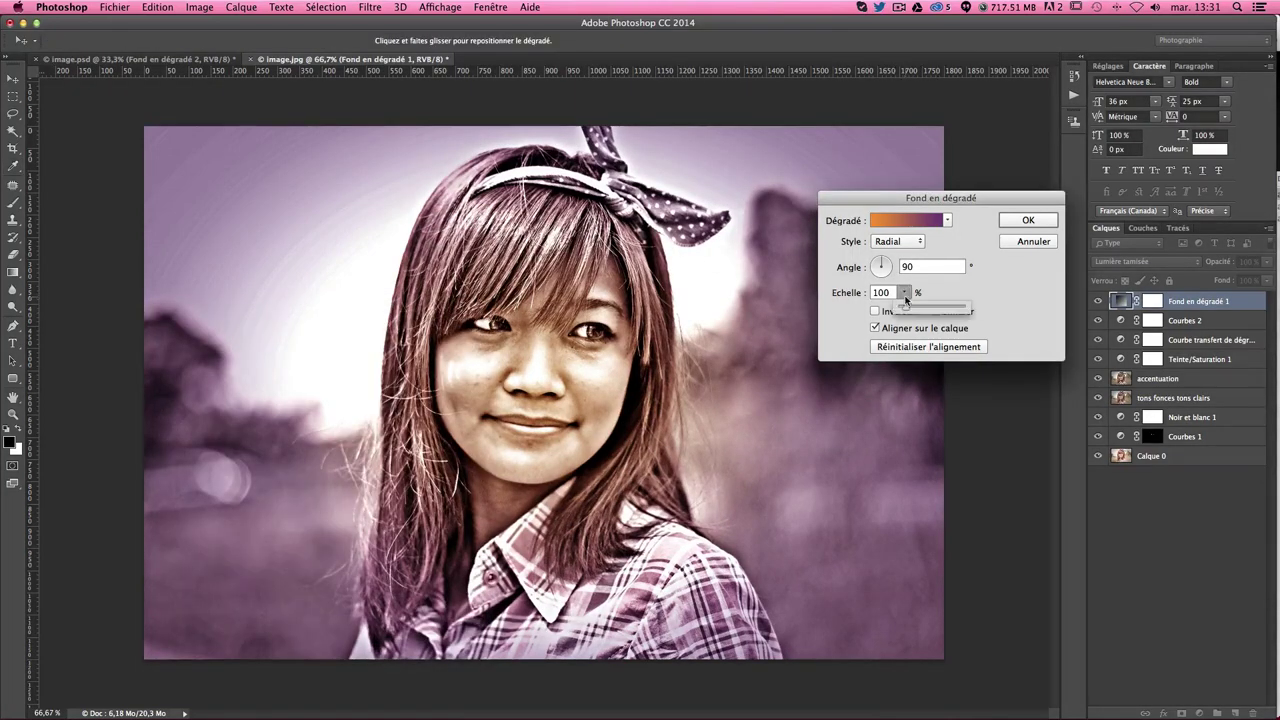
{"action": "left_click_drag", "start_coordinate": [912, 312], "coordinate": [909, 310]}
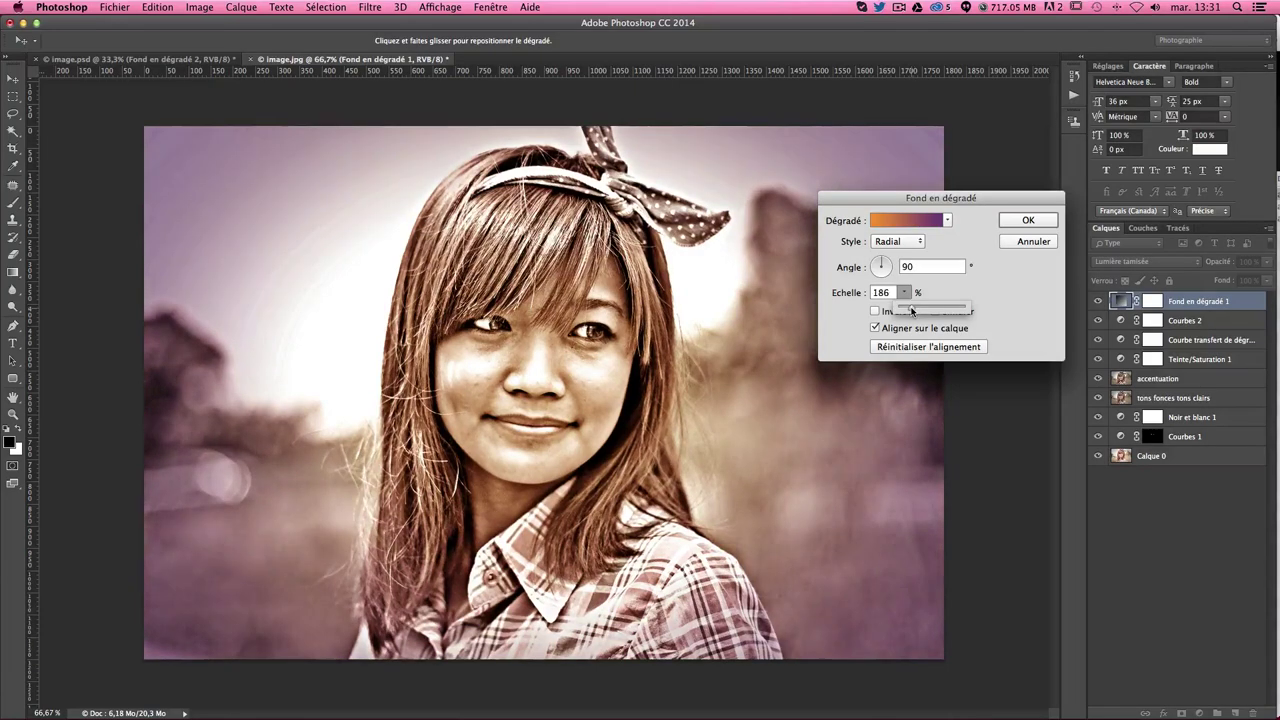
{"action": "left_click", "coordinate": [1028, 220]}
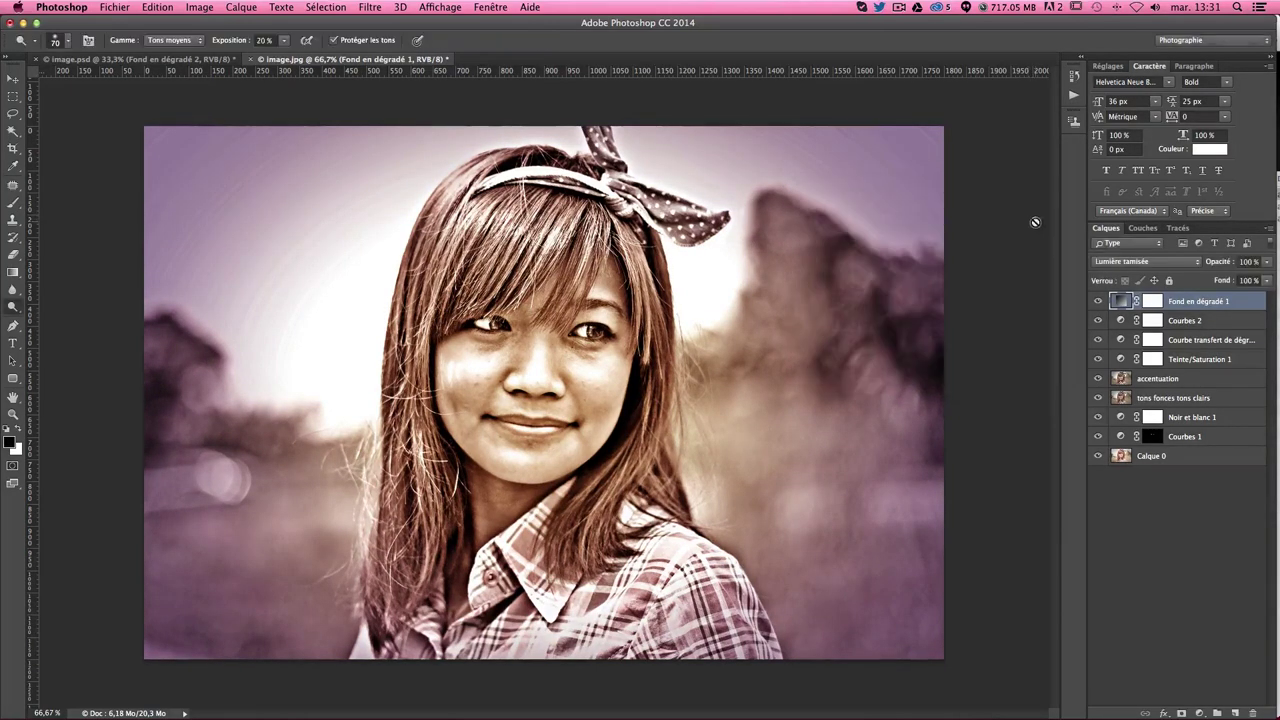
Set Fond en dégradé 1 to 50% opacity and stamp visible layers into Calque 1
{"action": "left_click", "coordinate": [1265, 263]}
{"action": "left_click_drag", "start_coordinate": [1255, 282], "coordinate": [1253, 277]}
{"action": "type", "text": "50"}
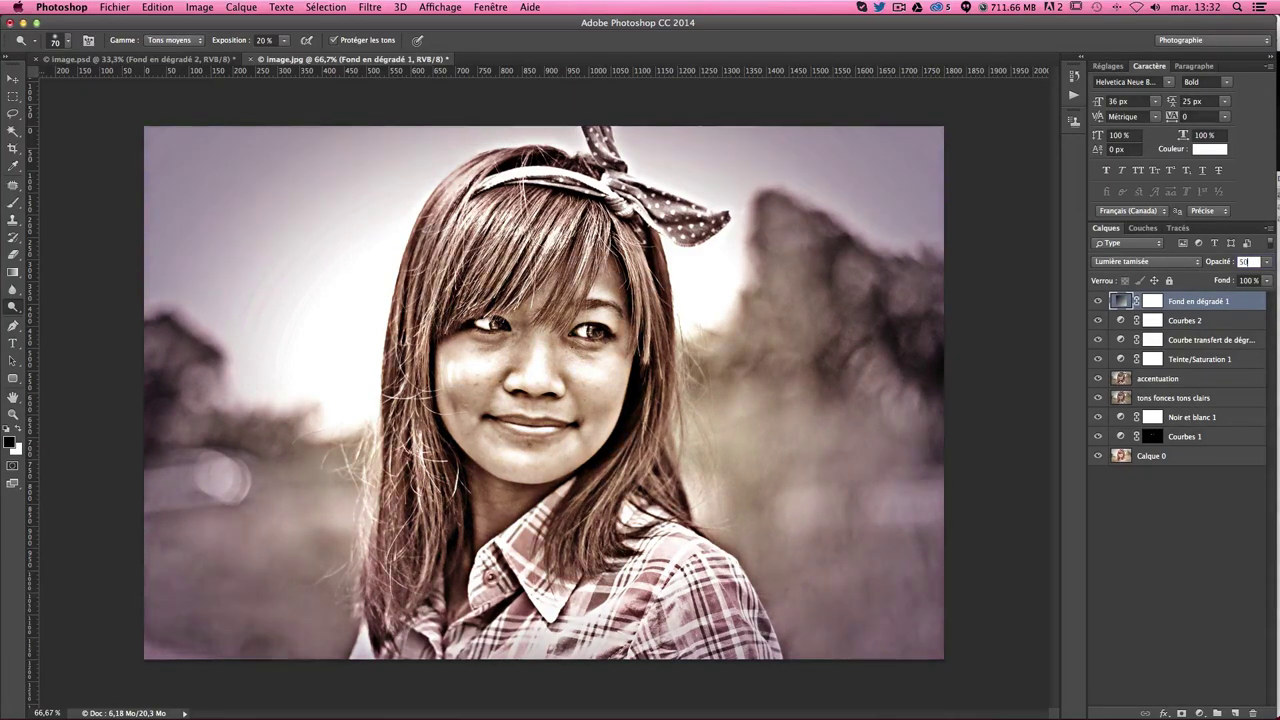
{"action": "key", "text": "Return"}
{"action": "key", "text": "ctrl+alt+shift+e"}
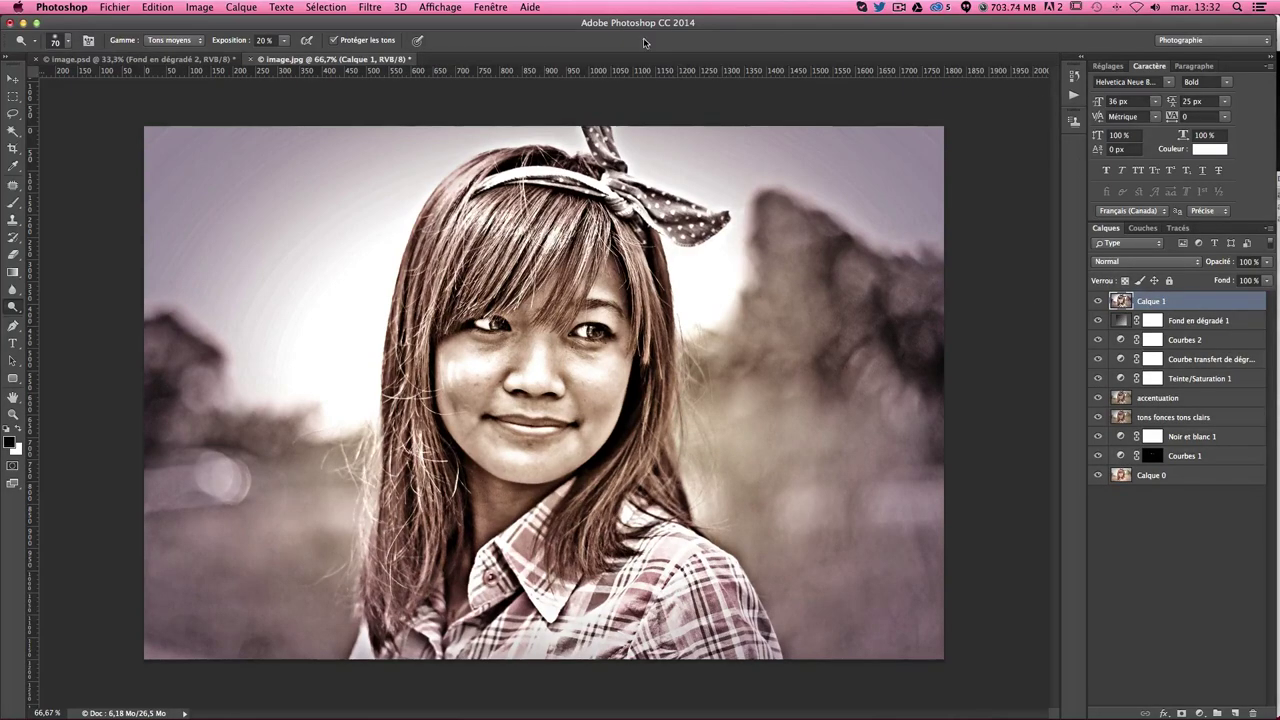
In Camera Raw, set temperature +7 and tint +13, keep exposure 0, lower contrast
{"action": "left_click", "coordinate": [390, 8]}
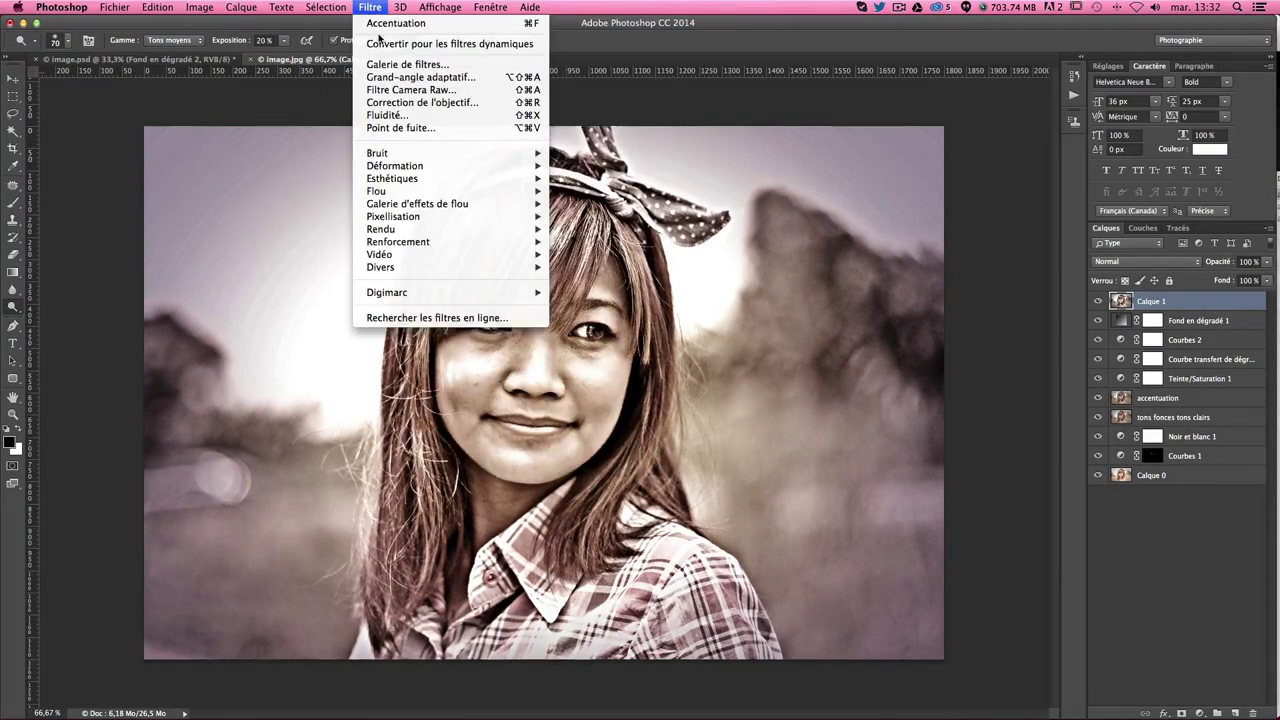
{"action": "left_click", "coordinate": [410, 89]}
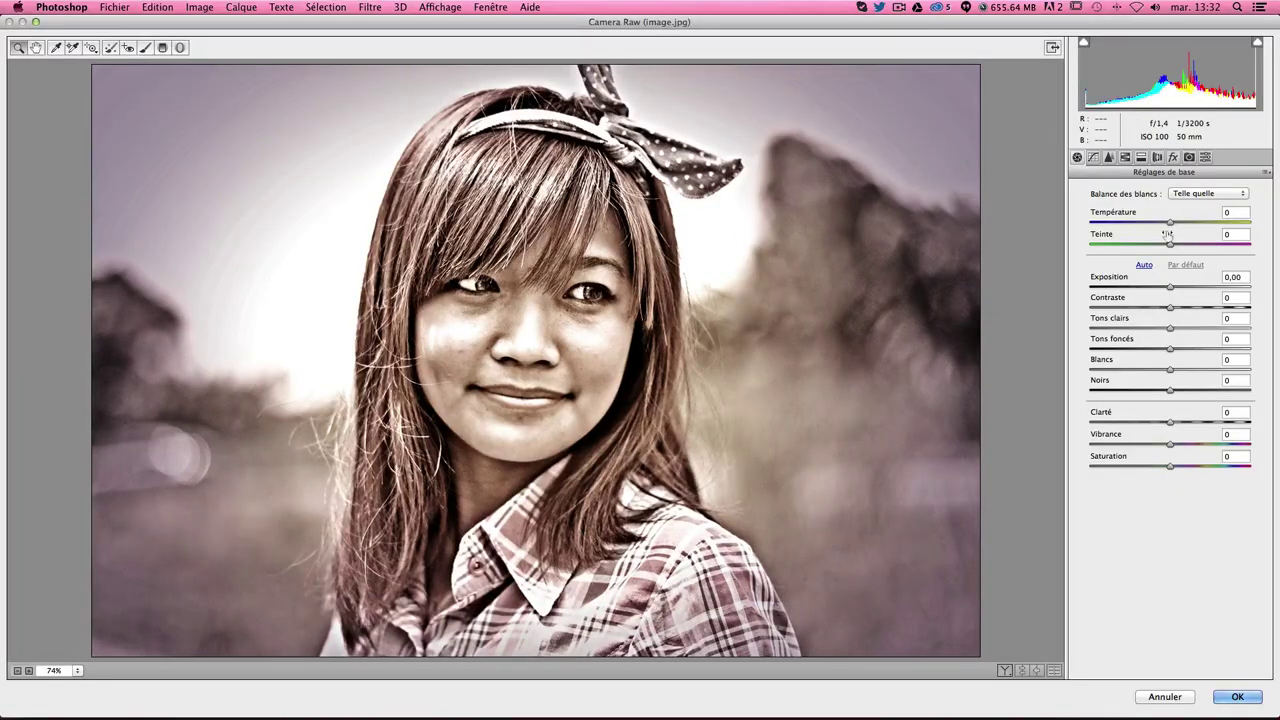
{"action": "left_click_drag", "start_coordinate": [1170, 221], "coordinate": [1160, 224]}
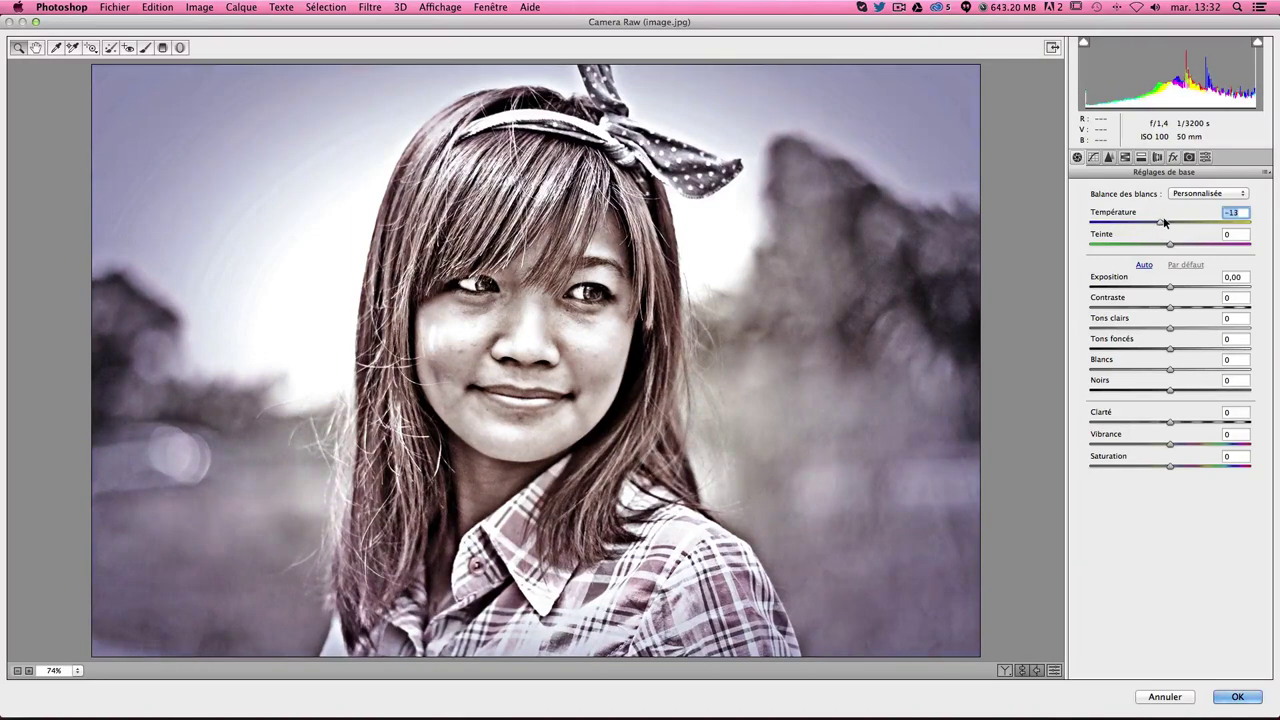
{"action": "mouse_move", "coordinate": [1164, 221]}
{"action": "left_mouse_down"}
{"action": "mouse_move", "coordinate": [1192, 244]}
{"action": "mouse_move", "coordinate": [1165, 242]}
{"action": "mouse_move", "coordinate": [1180, 244]}
{"action": "left_mouse_up"}
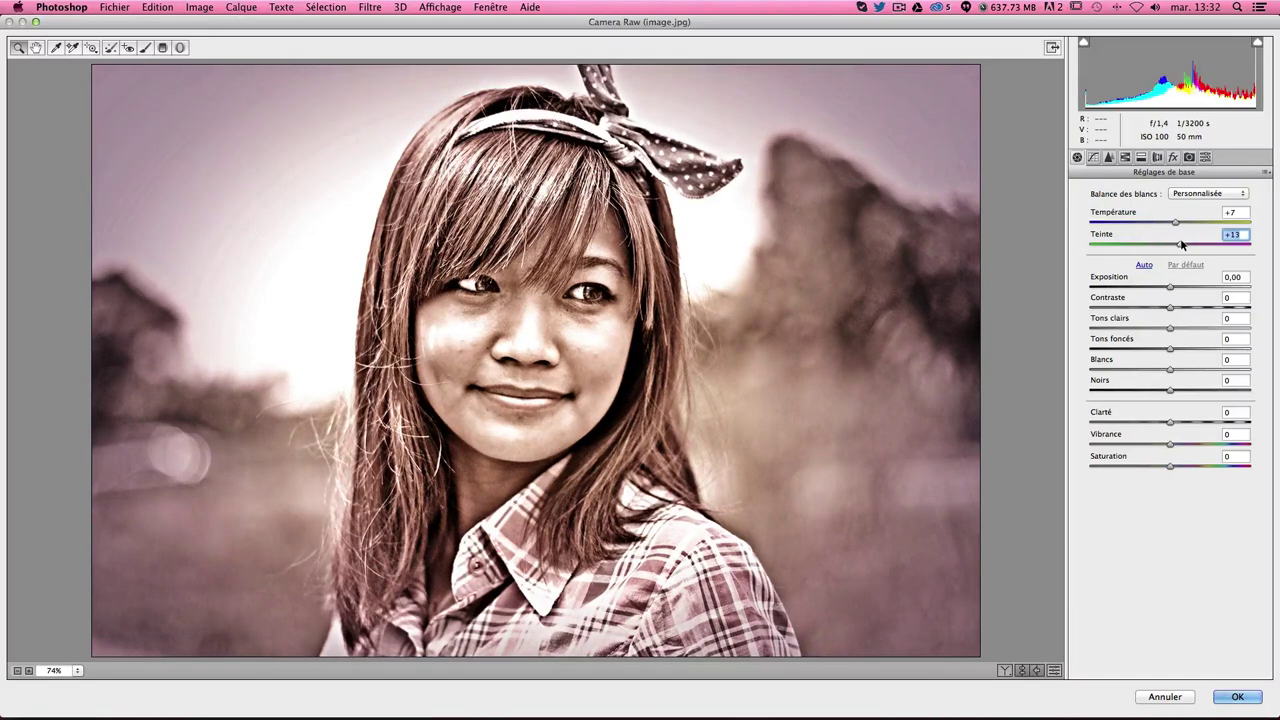
{"action": "mouse_move", "coordinate": [1170, 287]}
{"action": "left_mouse_down"}
{"action": "mouse_move", "coordinate": [1149, 290]}
{"action": "mouse_move", "coordinate": [1177, 291]}
{"action": "left_mouse_up"}
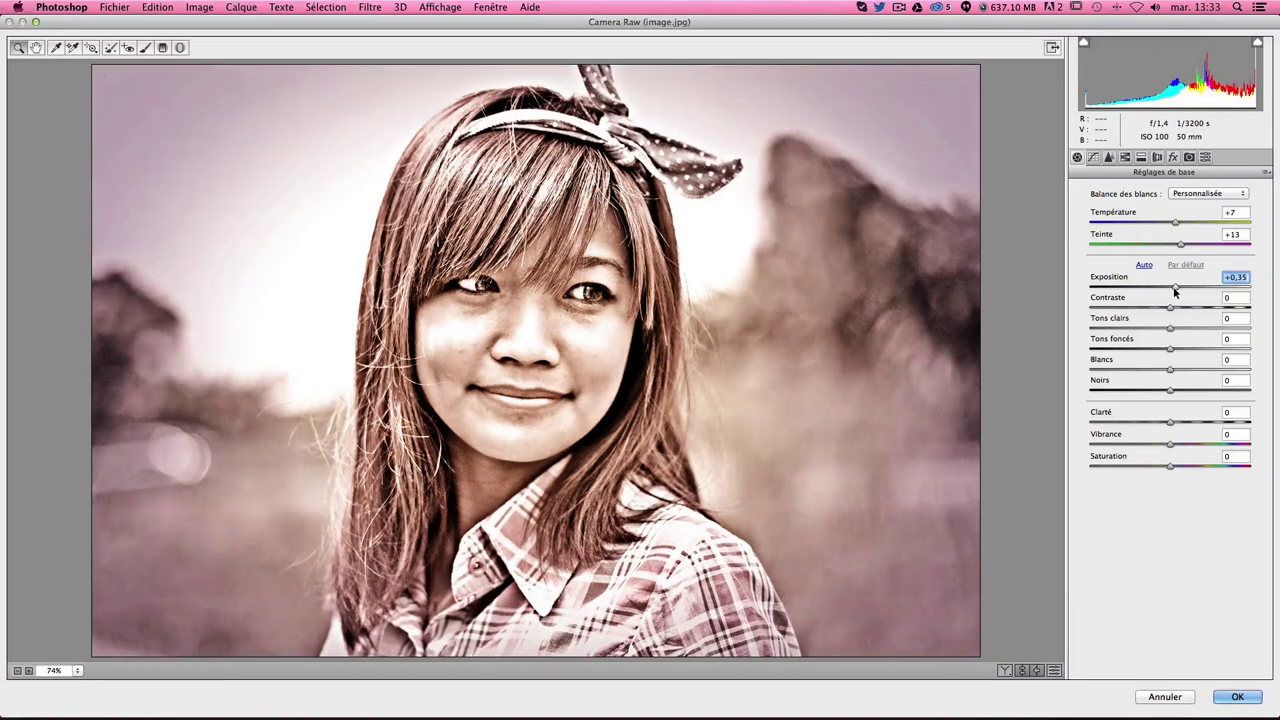
{"action": "double_click", "coordinate": [1176, 288]}
{"action": "mouse_move", "coordinate": [1170, 308]}
{"action": "left_mouse_down"}
{"action": "mouse_move", "coordinate": [1144, 312]}
{"action": "mouse_move", "coordinate": [1147, 329]}
{"action": "left_mouse_up"}
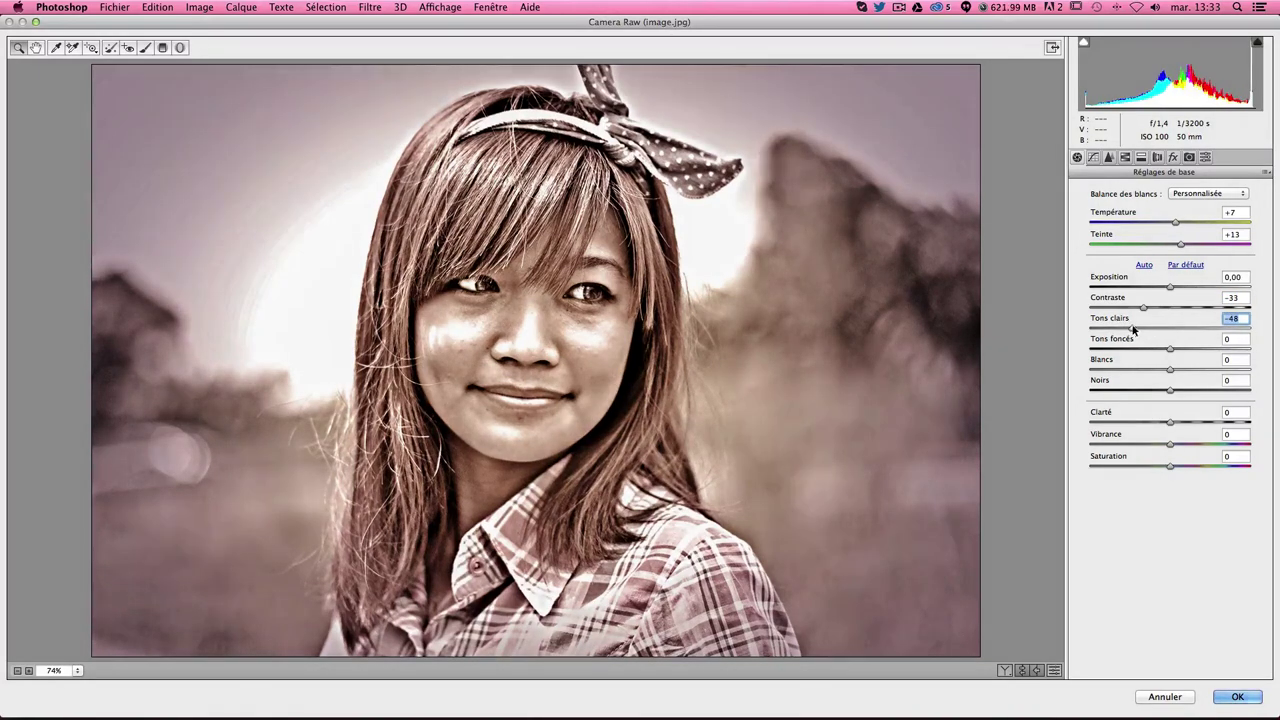
Set shadows +17, highlights -22, blacks +40 and clarity -4
{"action": "mouse_move", "coordinate": [1172, 349]}
{"action": "left_mouse_down"}
{"action": "mouse_move", "coordinate": [1141, 352]}
{"action": "mouse_move", "coordinate": [1189, 351]}
{"action": "mouse_move", "coordinate": [1143, 372]}
{"action": "mouse_move", "coordinate": [1214, 370]}
{"action": "mouse_move", "coordinate": [1123, 370]}
{"action": "mouse_move", "coordinate": [1158, 370]}
{"action": "left_mouse_up"}
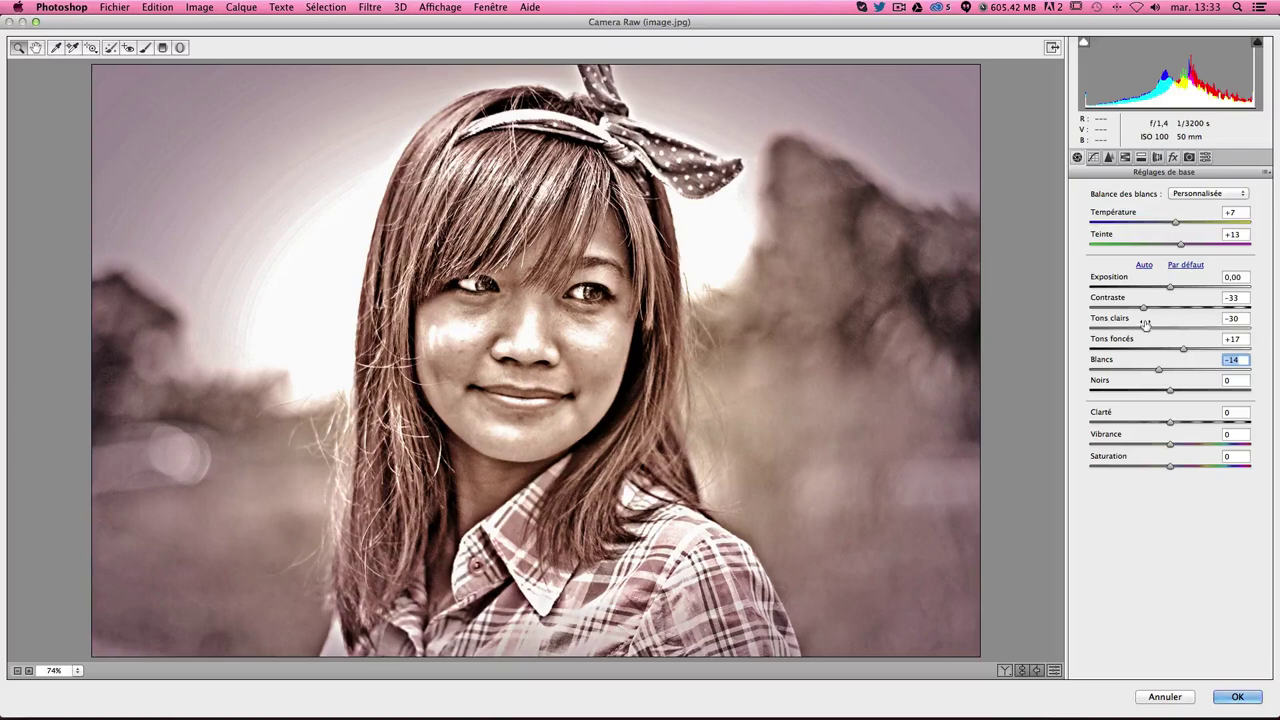
{"action": "mouse_move", "coordinate": [1146, 328]}
{"action": "left_mouse_down"}
{"action": "mouse_move", "coordinate": [1199, 328]}
{"action": "mouse_move", "coordinate": [1147, 334]}
{"action": "left_mouse_up"}
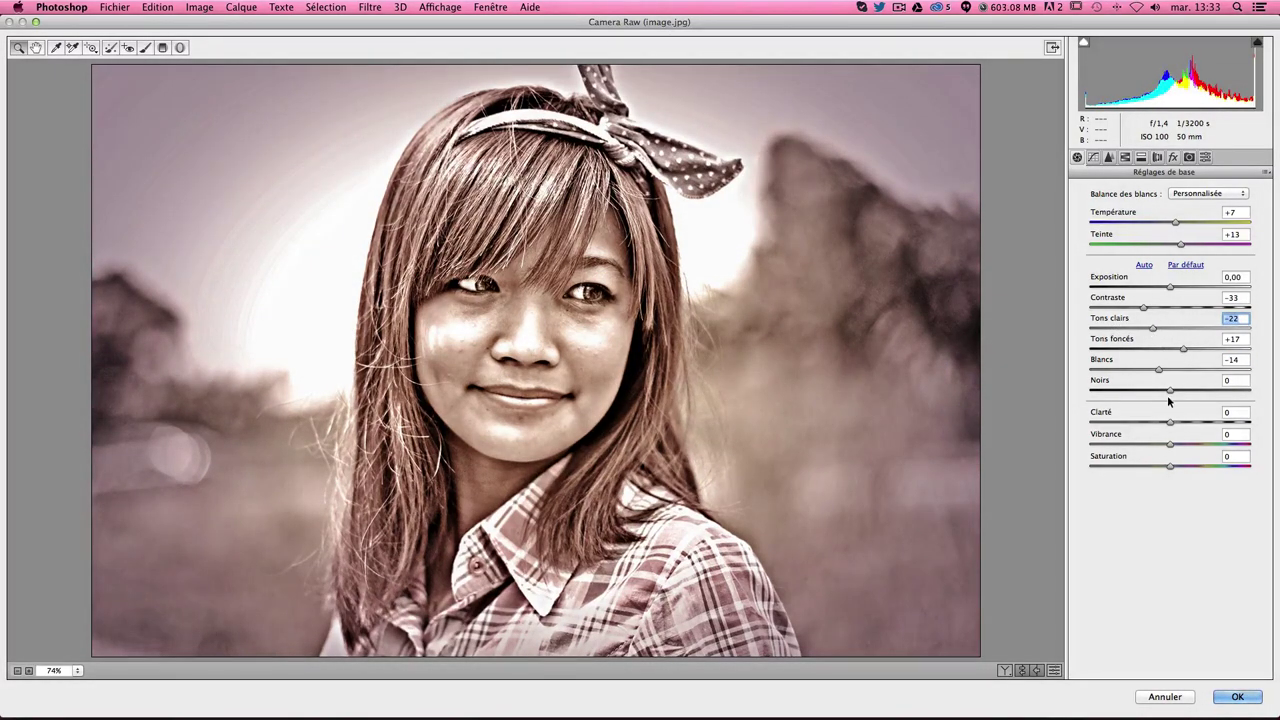
{"action": "mouse_move", "coordinate": [1168, 389]}
{"action": "left_mouse_down"}
{"action": "mouse_move", "coordinate": [1106, 392]}
{"action": "mouse_move", "coordinate": [1190, 393]}
{"action": "left_mouse_up"}
{"action": "key", "text": "shift+Up"}
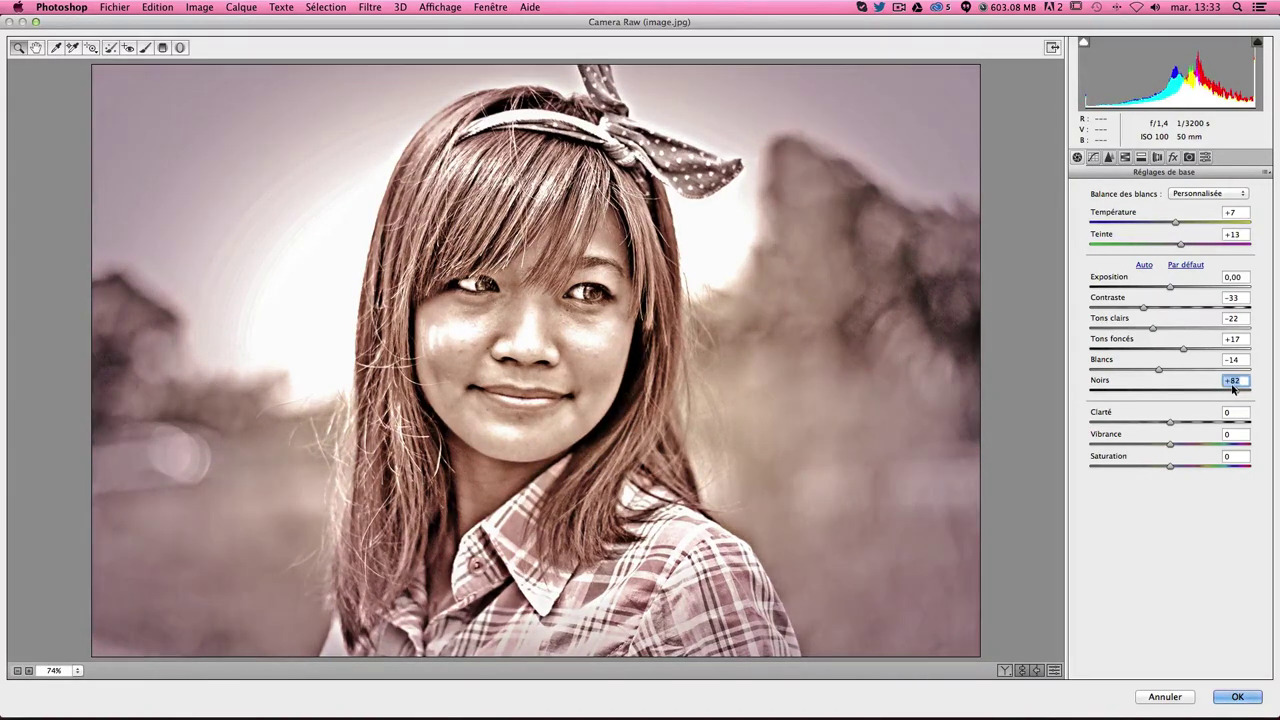
{"action": "key", "text": "Up"}
{"action": "key", "text": "Up"}
{"action": "key", "text": "Up"}
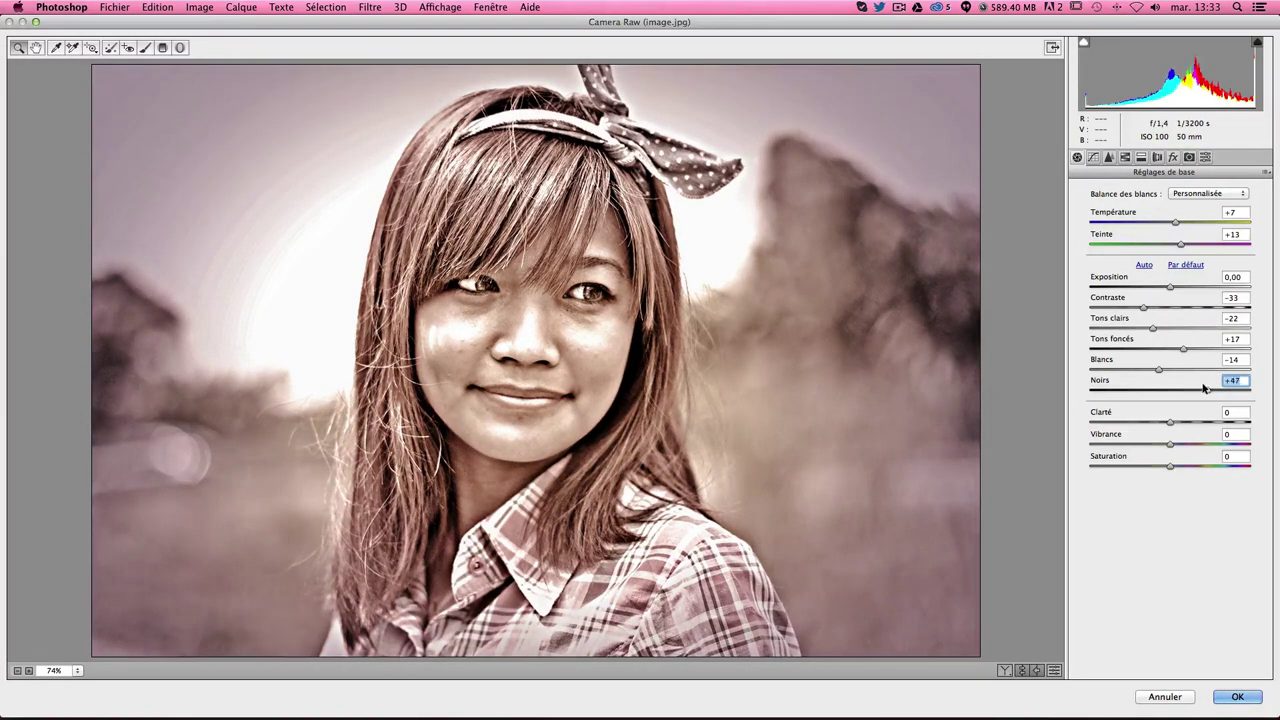
{"action": "mouse_move", "coordinate": [1170, 421]}
{"action": "left_mouse_down"}
{"action": "mouse_move", "coordinate": [1116, 427]}
{"action": "mouse_move", "coordinate": [1262, 424]}
{"action": "left_mouse_up"}
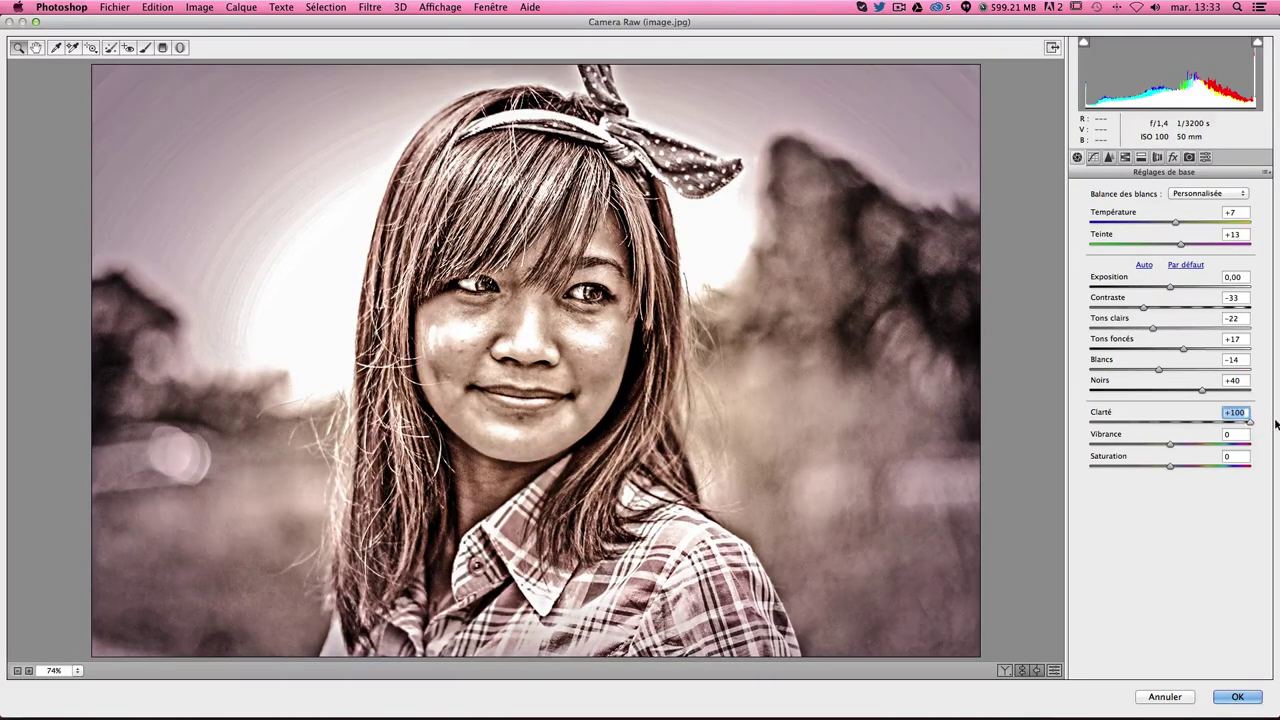
{"action": "double_click", "coordinate": [1245, 422]}
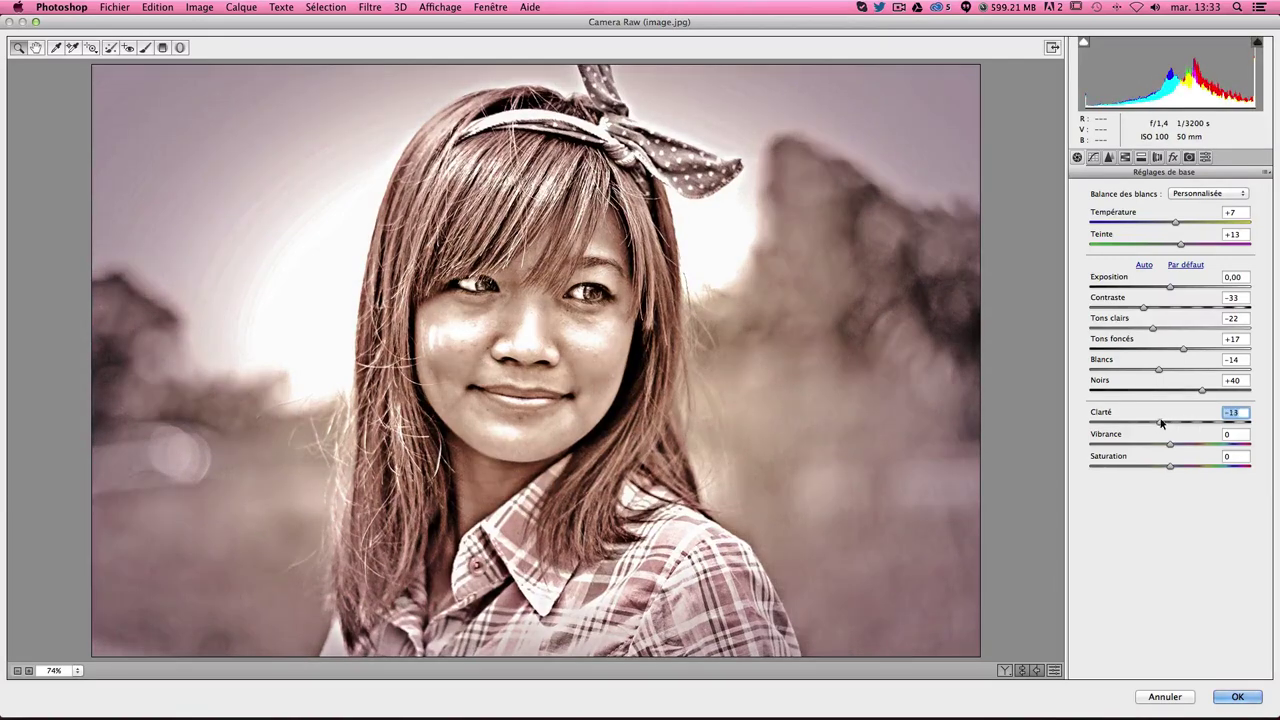
{"action": "left_click_drag", "start_coordinate": [1169, 423], "coordinate": [1165, 423]}
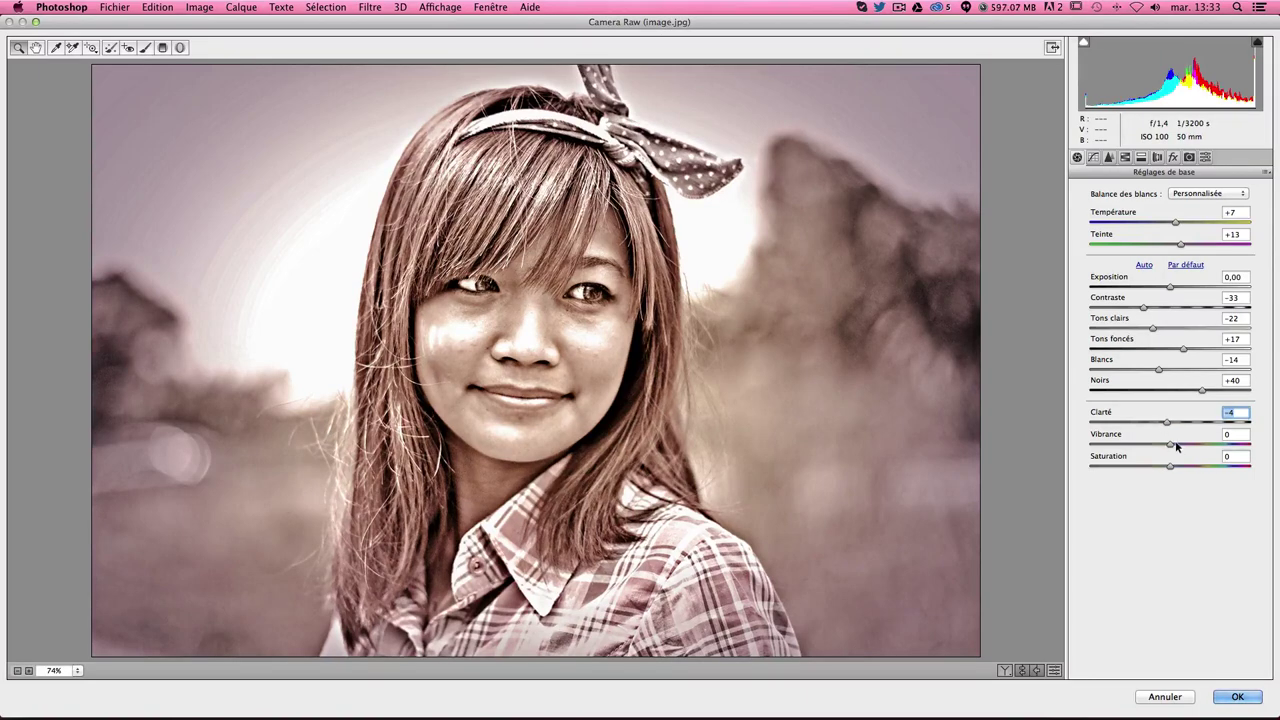
Lower vibrance to -32, settle saturation at +38, and apply the Camera Raw filter
{"action": "left_click_drag", "start_coordinate": [1171, 444], "coordinate": [1149, 443]}
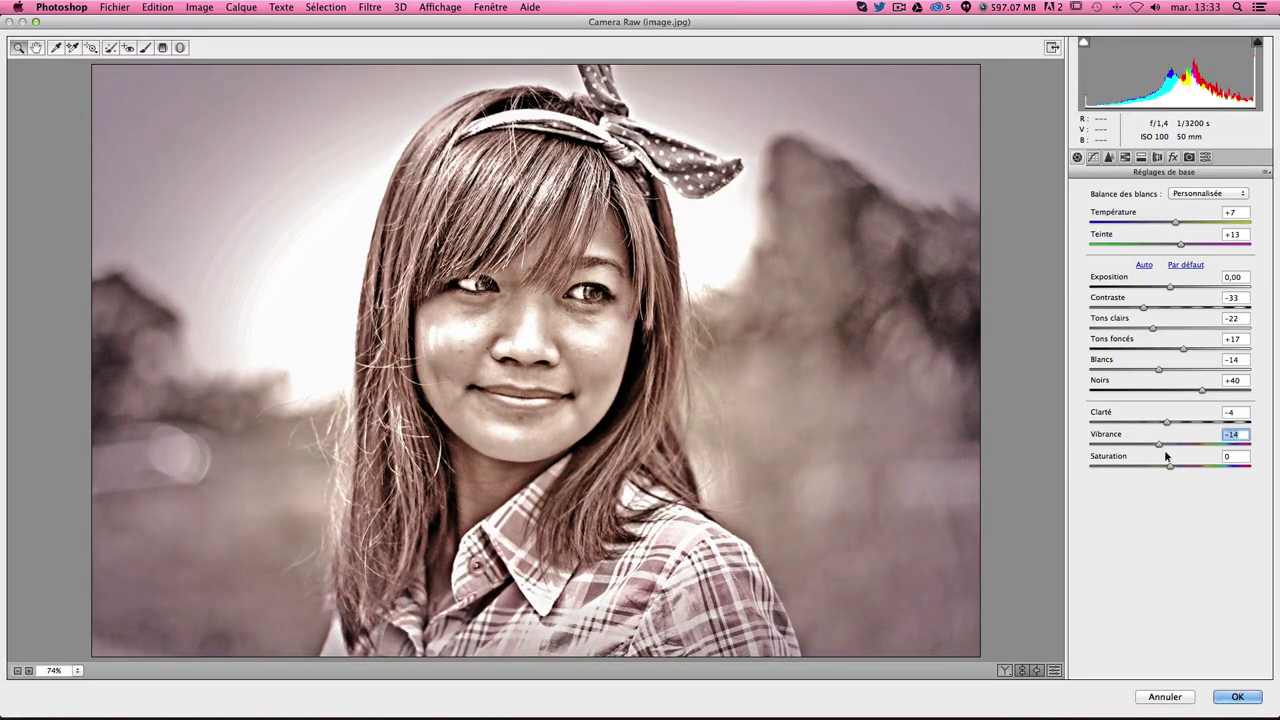
{"action": "left_click_drag", "start_coordinate": [1171, 467], "coordinate": [1156, 466]}
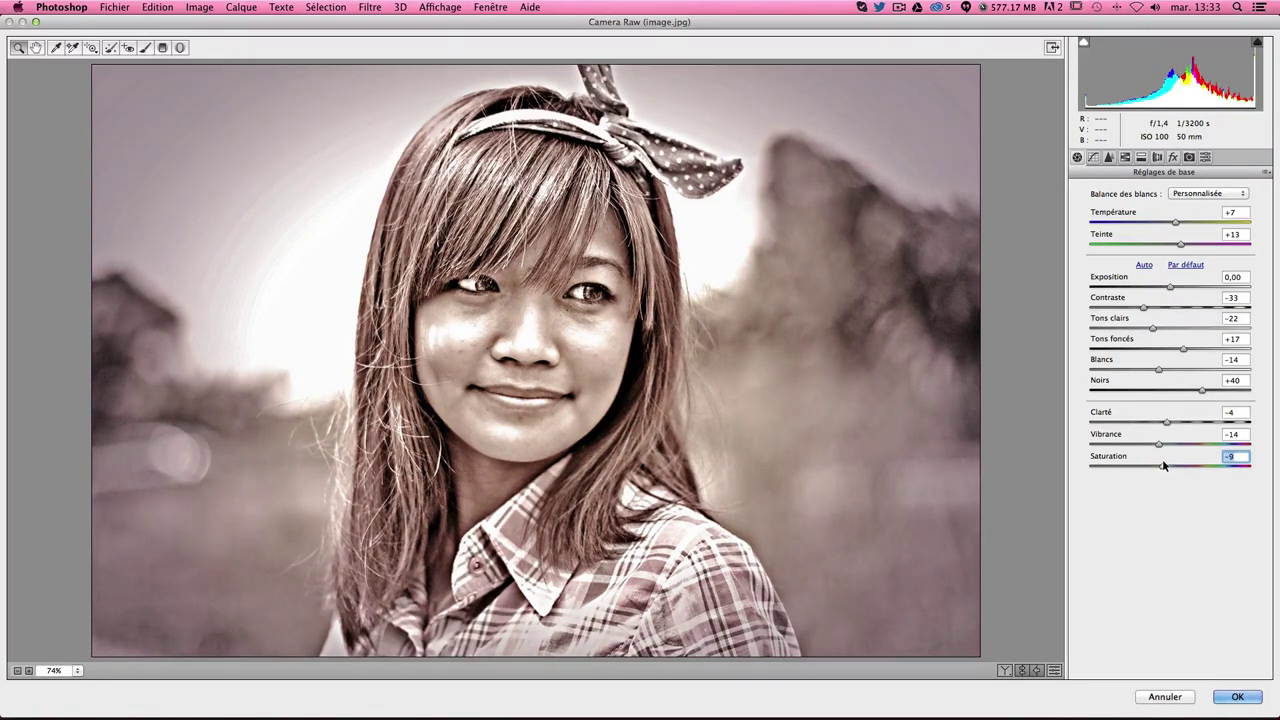
{"action": "left_click_drag", "start_coordinate": [1163, 462], "coordinate": [1228, 465]}
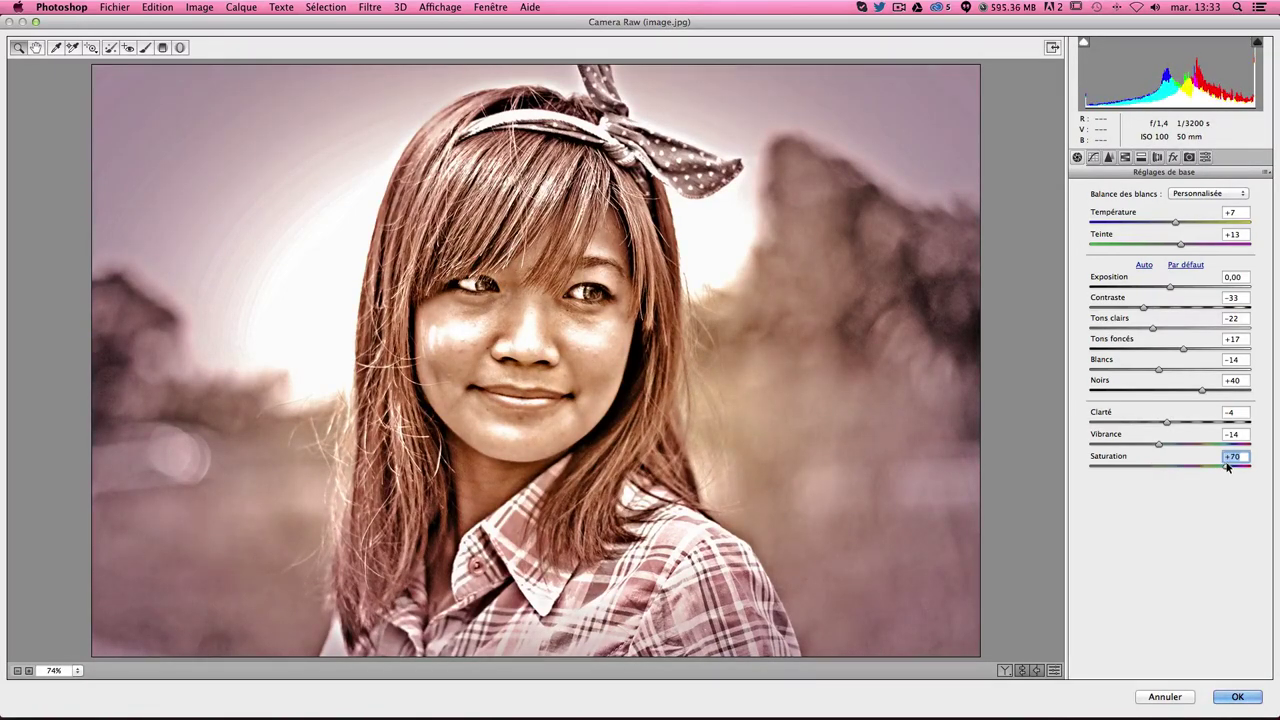
{"action": "left_click_drag", "start_coordinate": [1228, 466], "coordinate": [1139, 446]}
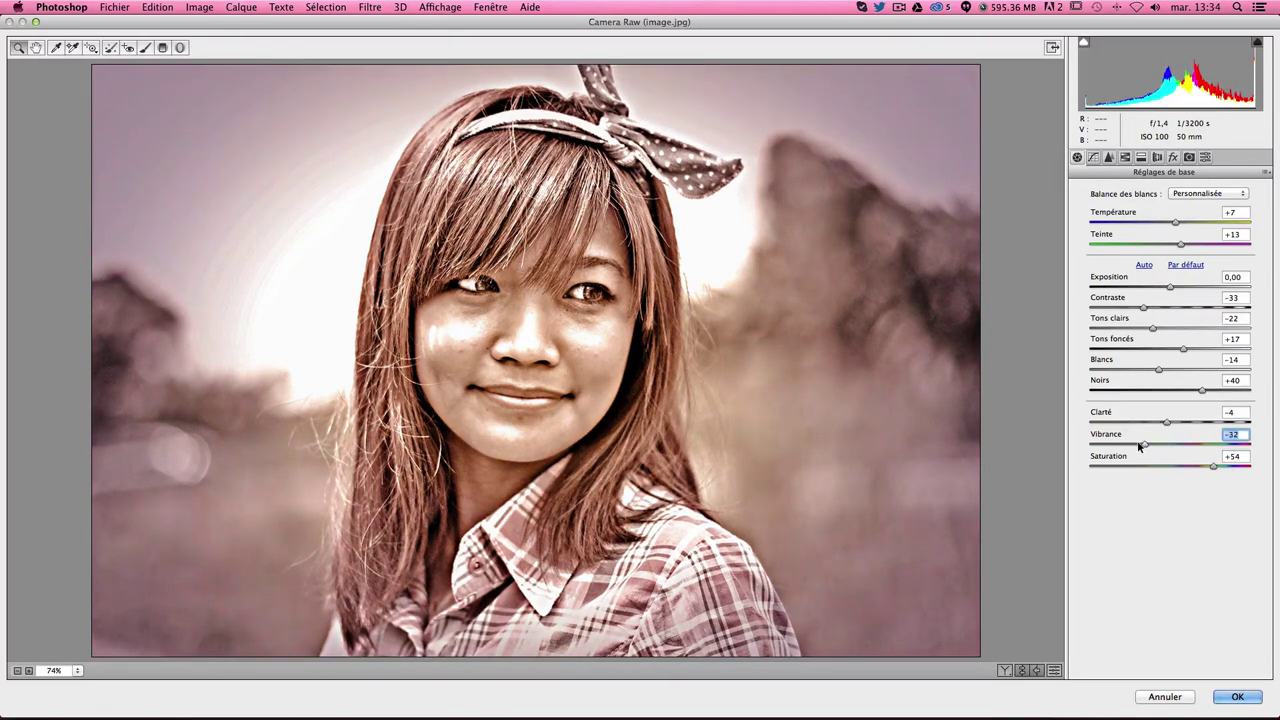
{"action": "left_click_drag", "start_coordinate": [1213, 466], "coordinate": [1199, 467]}
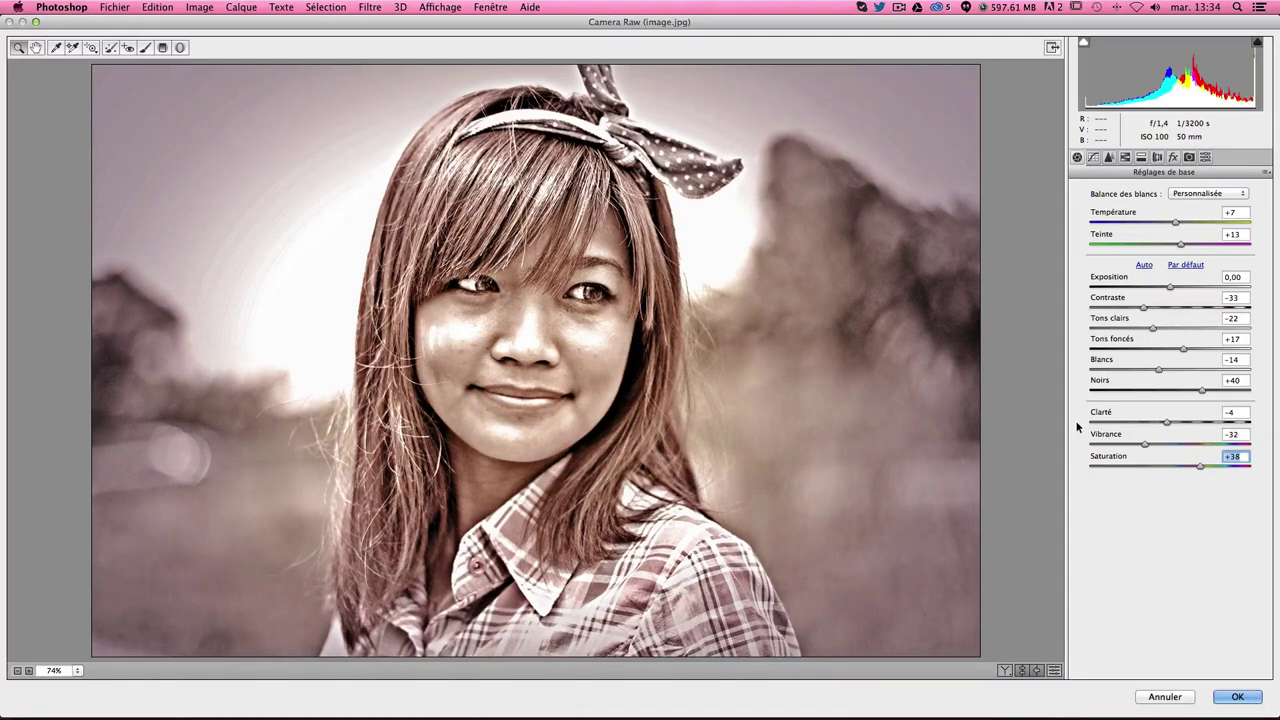
{"action": "left_click", "coordinate": [1237, 697]}
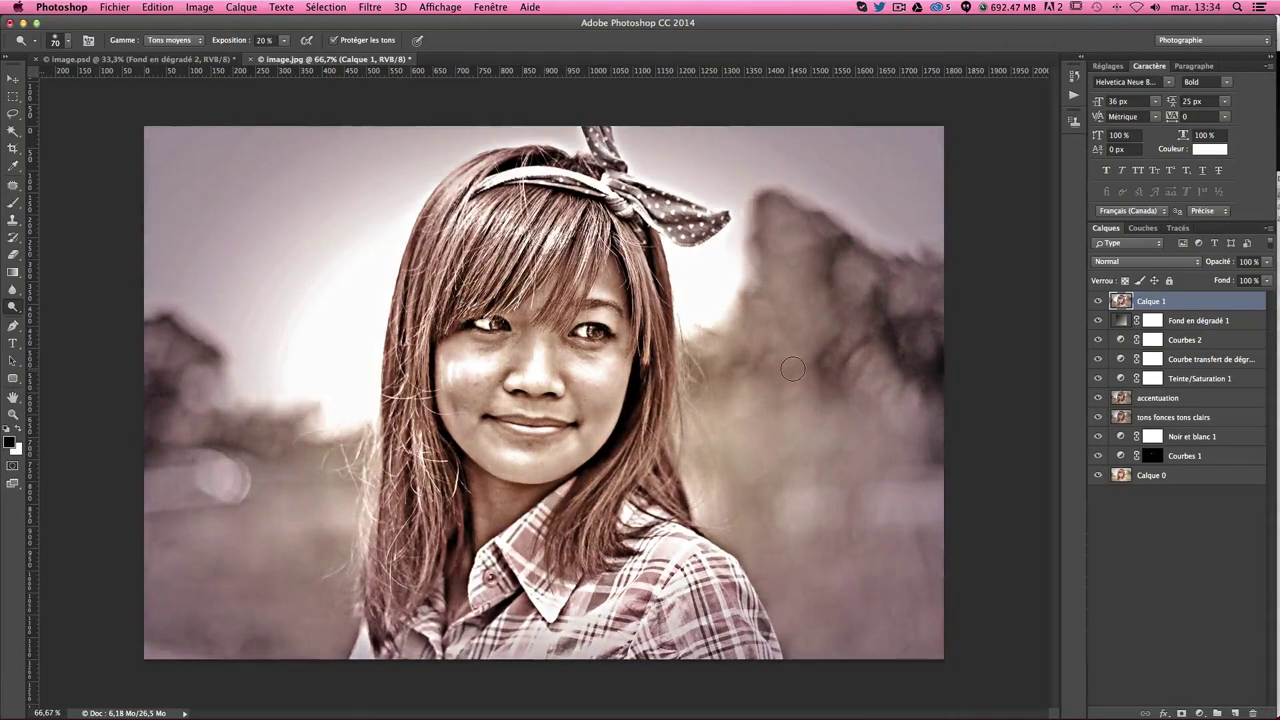
Zoom in on the face and switch to the Patch tool
{"action": "key", "text": "ctrl+1"}
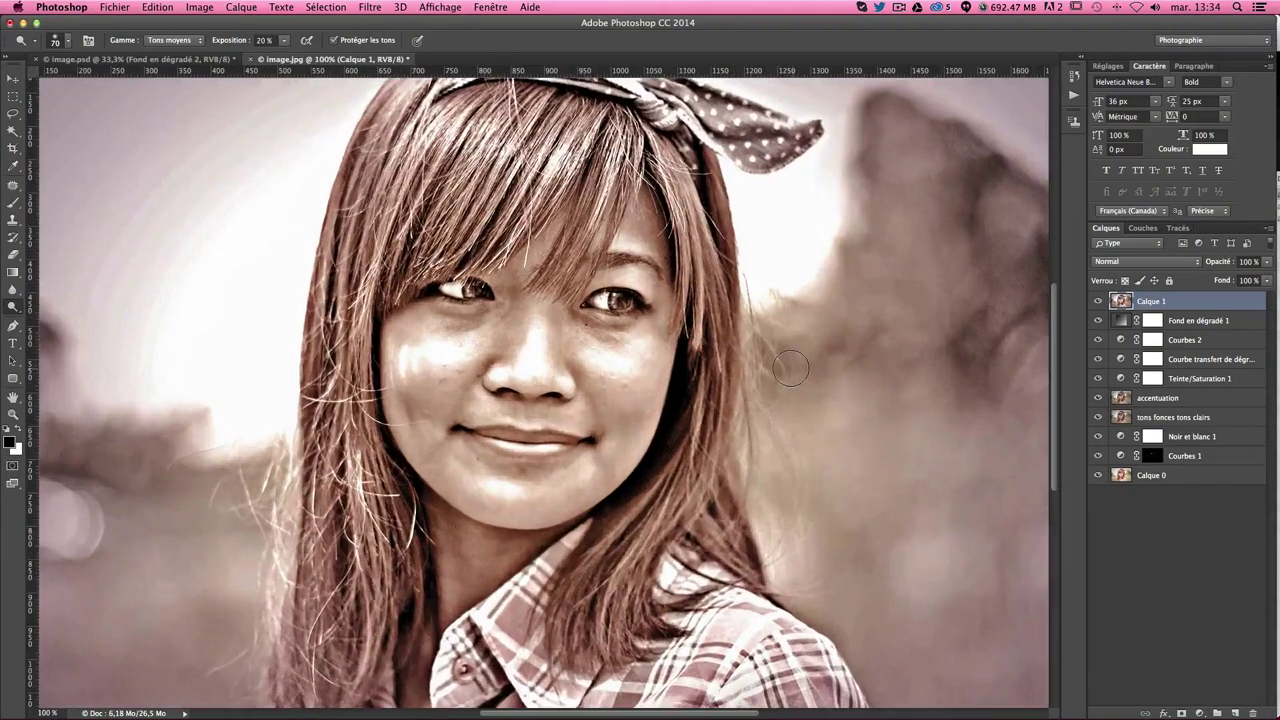
{"action": "left_click", "coordinate": [13, 186]}
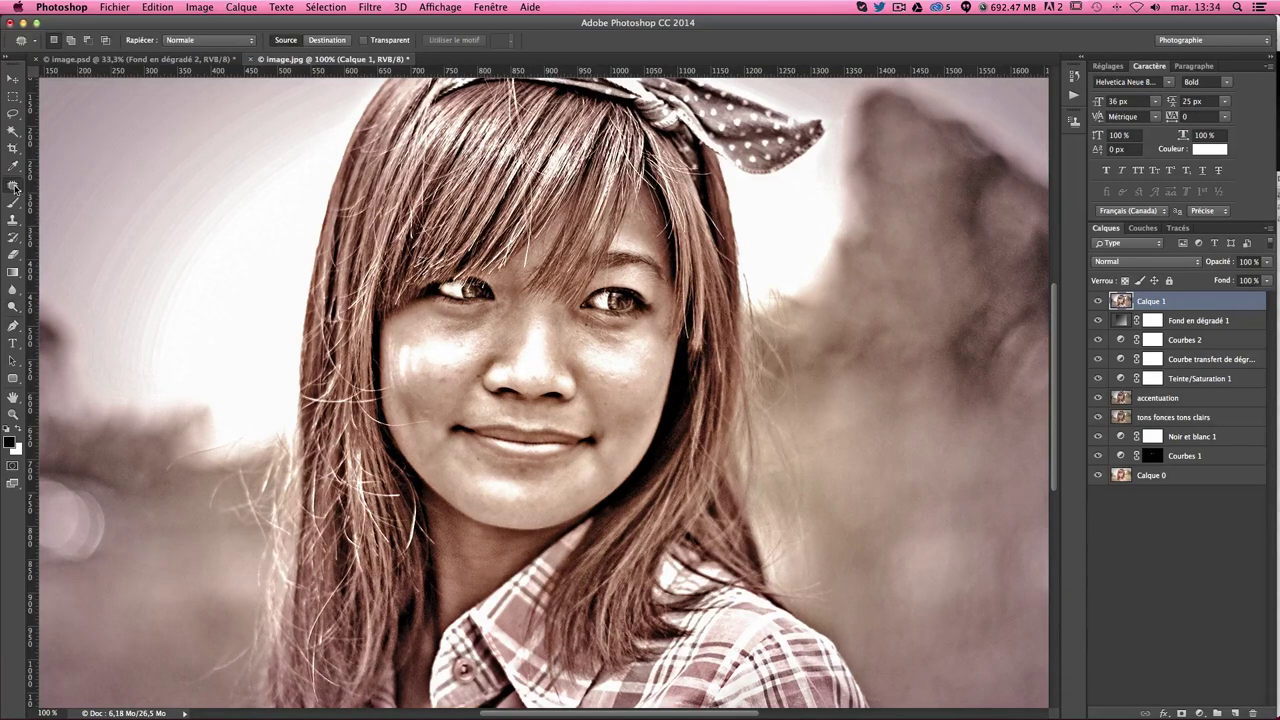
{"action": "left_click", "coordinate": [113, 207]}
{"action": "key", "text": "ctrl+plus"}
{"action": "scroll", "coordinate": [455, 345], "scroll_direction": "left", "scroll_amount": 5}
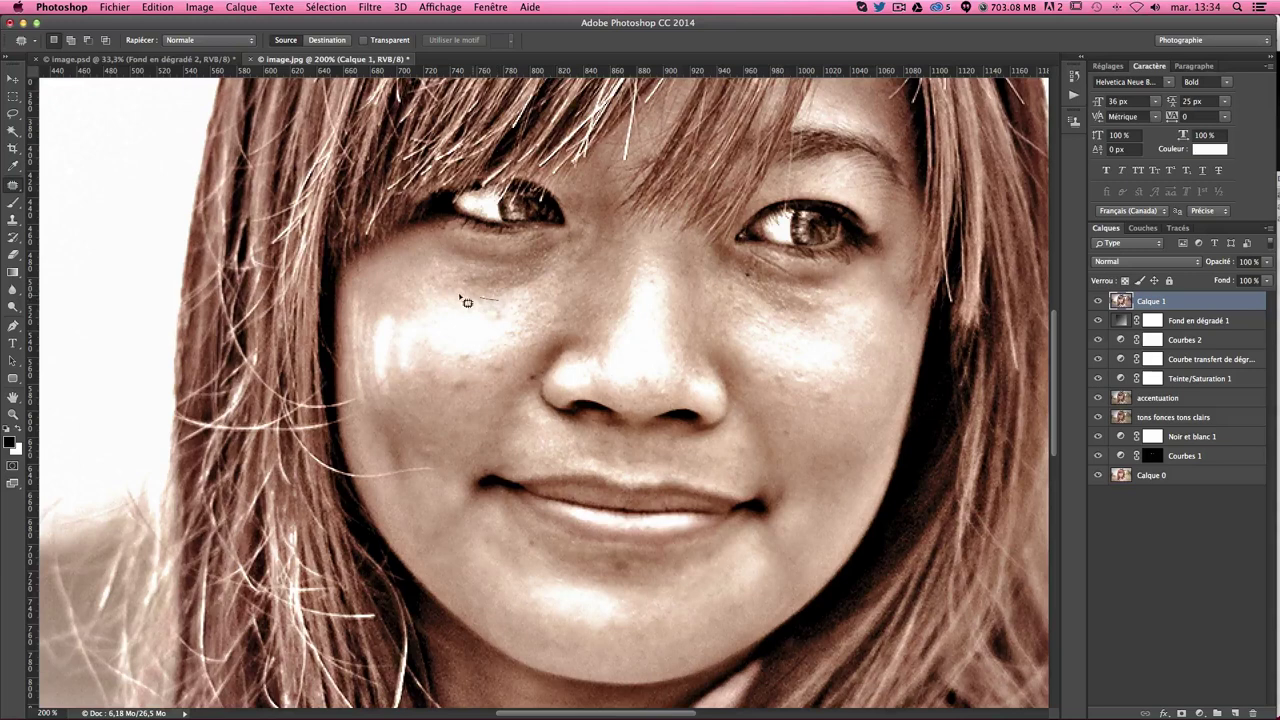
Patch the blemishes on the cheek with nearby clean skin
{"action": "mouse_move", "coordinate": [467, 302]}
{"action": "left_mouse_down"}
{"action": "mouse_move", "coordinate": [505, 310]}
{"action": "mouse_move", "coordinate": [457, 406]}
{"action": "left_mouse_up"}
{"action": "key", "text": "ctrl+d"}
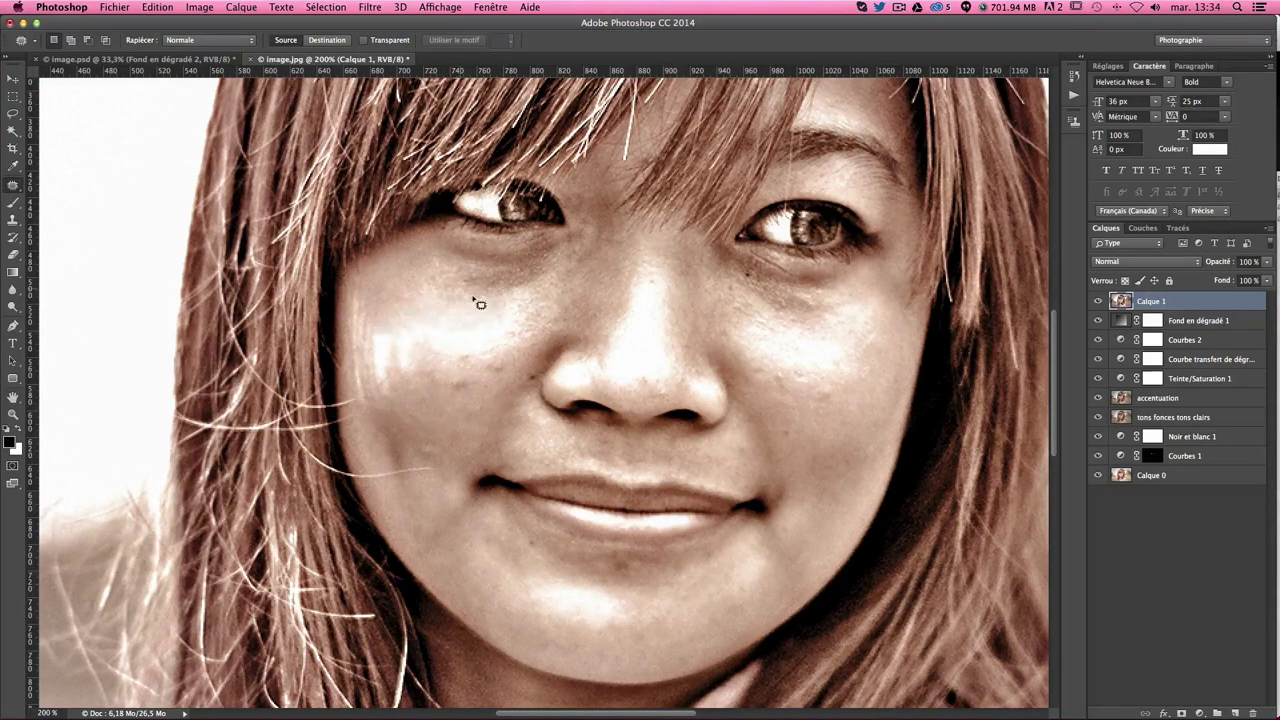
{"action": "left_click_drag", "start_coordinate": [480, 304], "coordinate": [463, 412]}
{"action": "key", "text": "ctrl+d"}
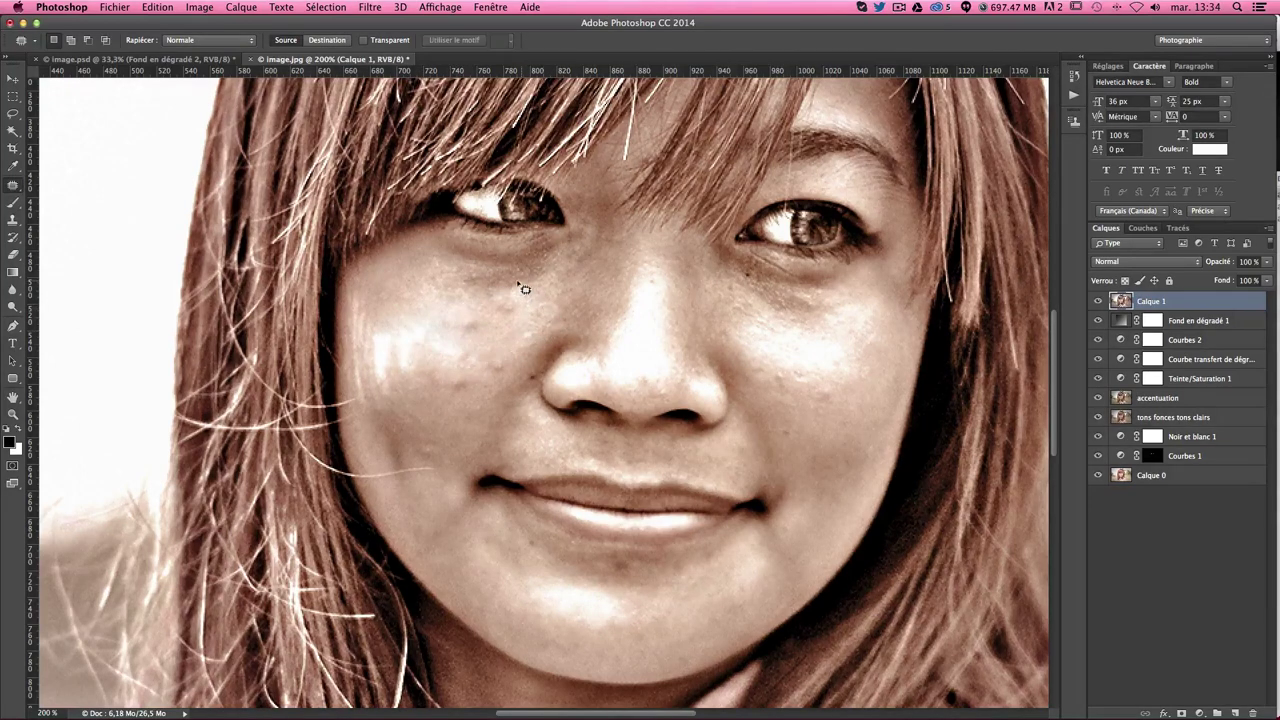
{"action": "left_click_drag", "start_coordinate": [523, 289], "coordinate": [520, 292]}
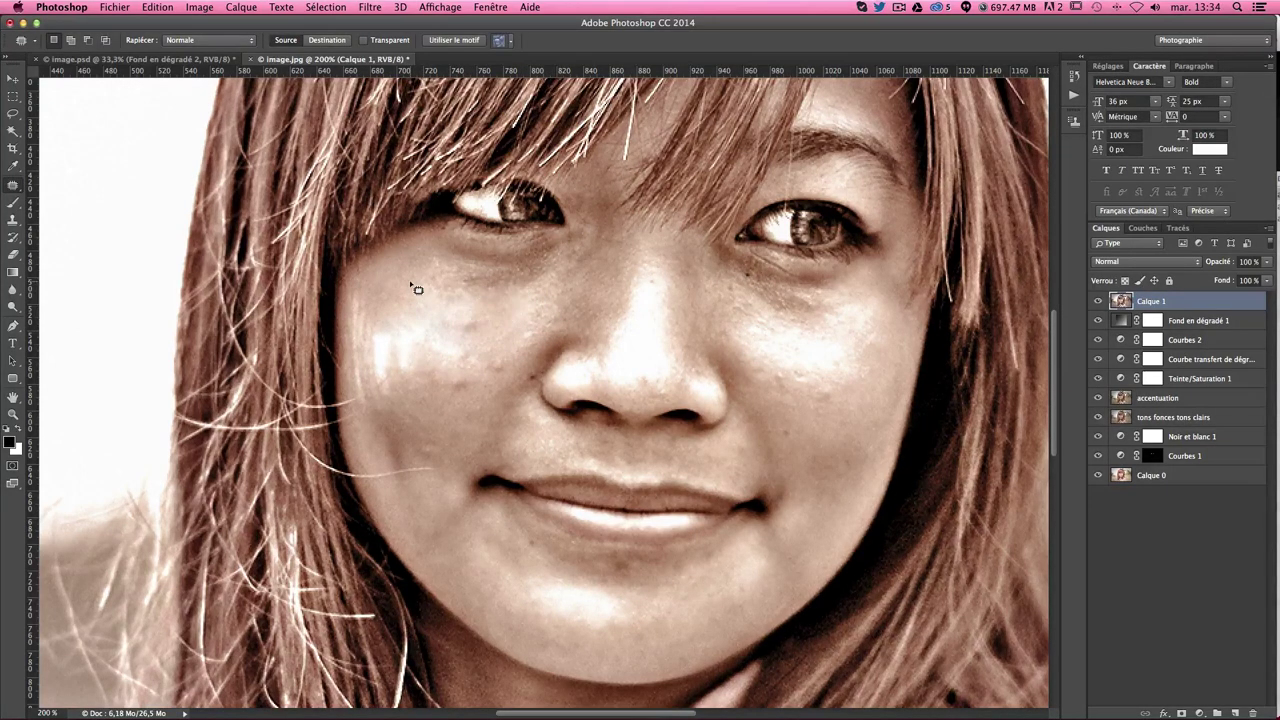
{"action": "left_click", "coordinate": [490, 318]}
{"action": "key", "text": "Return"}
{"action": "mouse_move", "coordinate": [387, 379]}
{"action": "left_mouse_down"}
{"action": "mouse_move", "coordinate": [397, 340]}
{"action": "mouse_move", "coordinate": [388, 378]}
{"action": "left_mouse_up"}
{"action": "left_click", "coordinate": [405, 338]}
{"action": "key", "text": "Return"}
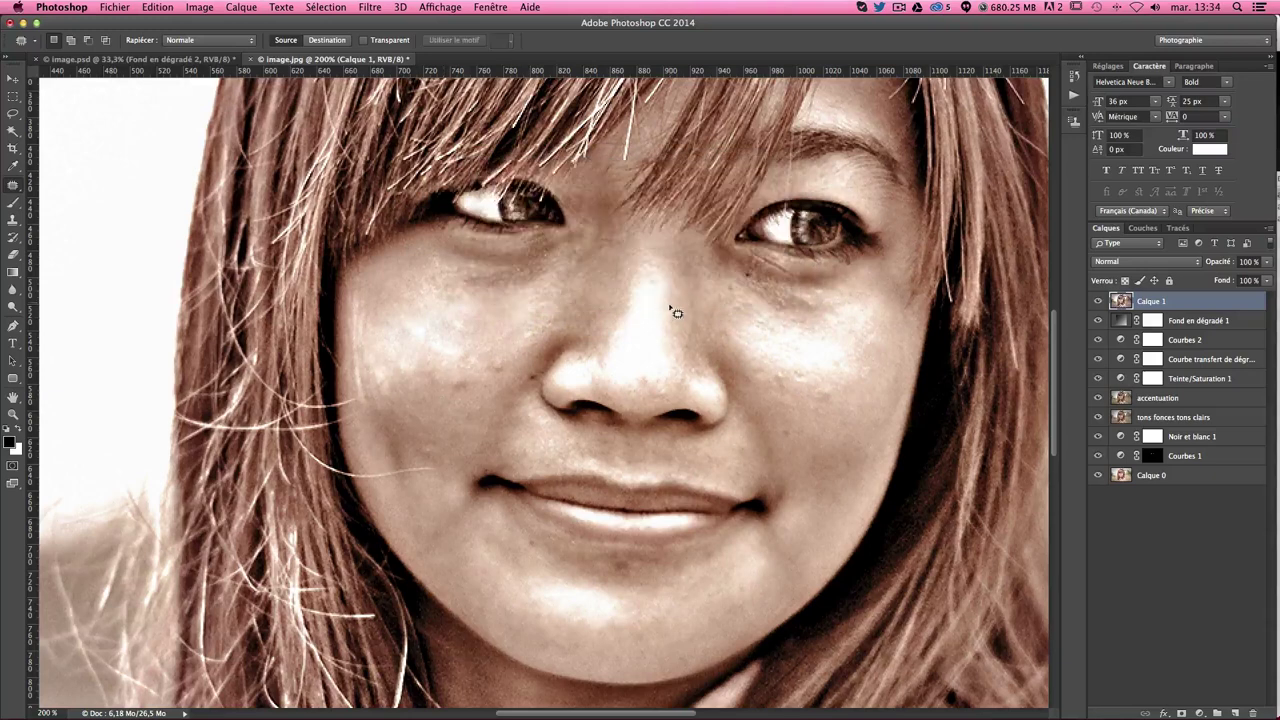
Patch both sides of the nose bridge with surrounding skin
{"action": "left_click_drag", "start_coordinate": [645, 265], "coordinate": [614, 365]}
{"action": "mouse_move", "coordinate": [641, 276]}
{"action": "left_mouse_down"}
{"action": "mouse_move", "coordinate": [623, 300]}
{"action": "mouse_move", "coordinate": [649, 277]}
{"action": "left_mouse_up"}
{"action": "key", "text": "Return"}
{"action": "mouse_move", "coordinate": [634, 355]}
{"action": "left_mouse_down"}
{"action": "mouse_move", "coordinate": [650, 285]}
{"action": "mouse_move", "coordinate": [678, 323]}
{"action": "left_mouse_up"}
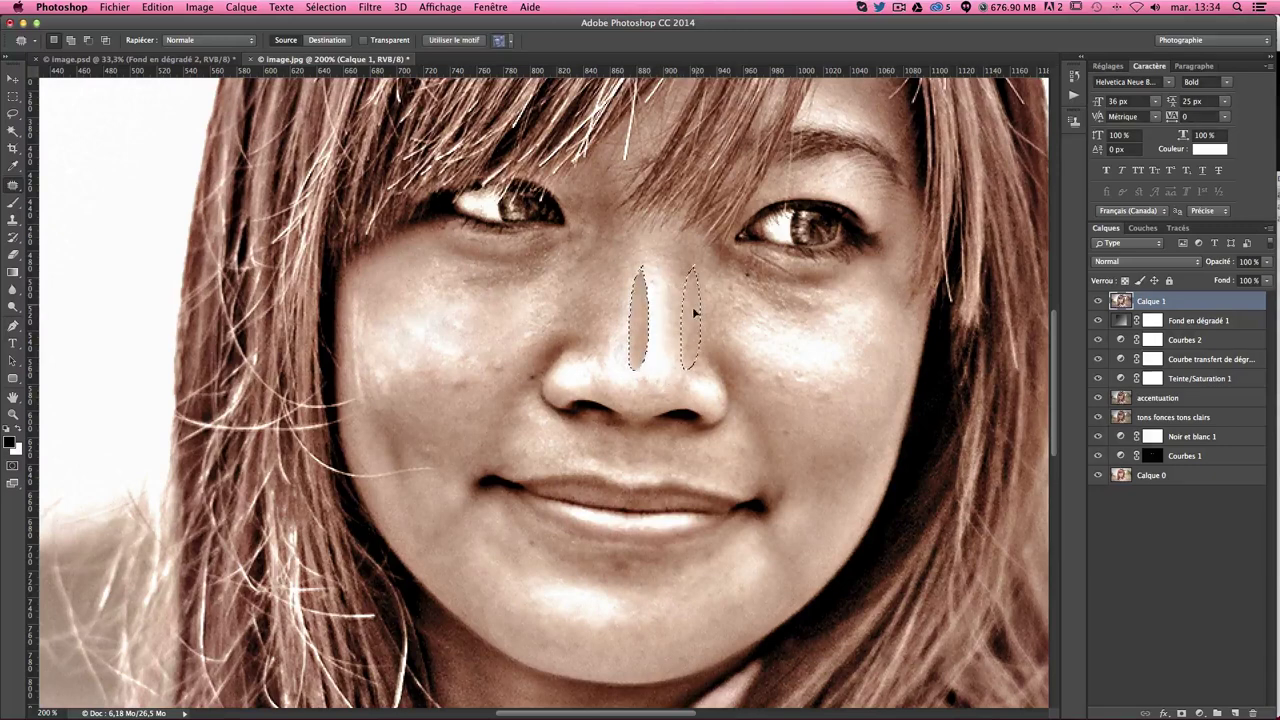
{"action": "key", "text": "ctrl+d"}
{"action": "mouse_move", "coordinate": [651, 263]}
{"action": "left_mouse_down"}
{"action": "mouse_move", "coordinate": [657, 300]}
{"action": "mouse_move", "coordinate": [679, 287]}
{"action": "left_mouse_up"}
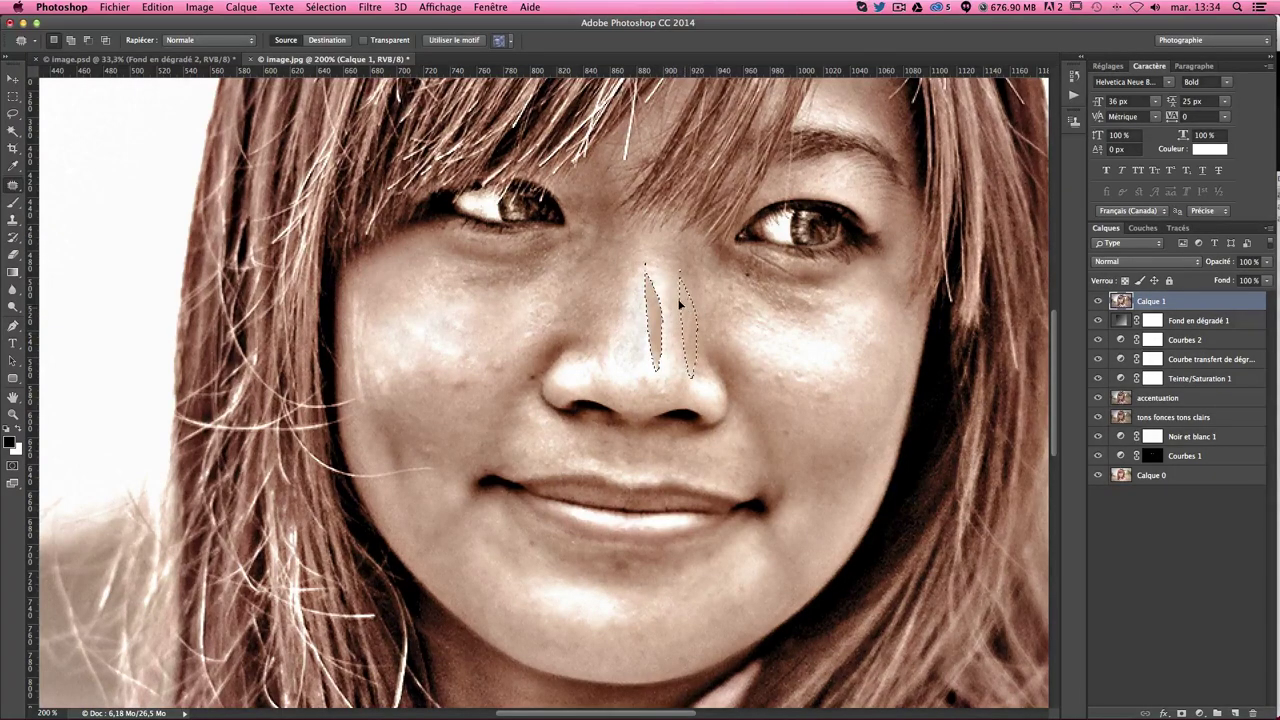
{"action": "key", "text": "ctrl+d"}
{"action": "mouse_move", "coordinate": [677, 346]}
{"action": "left_mouse_down"}
{"action": "mouse_move", "coordinate": [658, 272]}
{"action": "mouse_move", "coordinate": [685, 302]}
{"action": "left_mouse_up"}
{"action": "key", "text": "ctrl+d"}
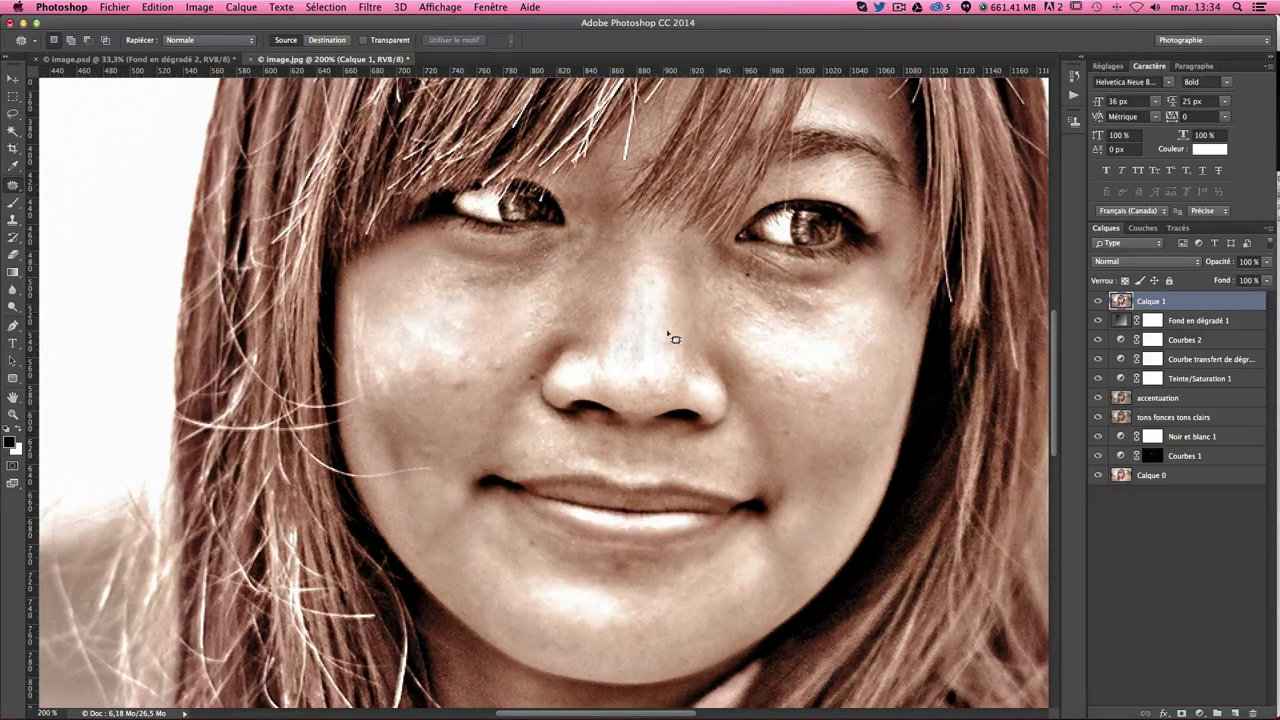
Patch the spots beside the nostril
{"action": "mouse_move", "coordinate": [588, 383]}
{"action": "left_mouse_down"}
{"action": "mouse_move", "coordinate": [574, 372]}
{"action": "mouse_move", "coordinate": [690, 385]}
{"action": "left_mouse_up"}
{"action": "key", "text": "ctrl+d"}
{"action": "left_click_drag", "start_coordinate": [705, 453], "coordinate": [706, 455]}
{"action": "key", "text": "ctrl+d"}
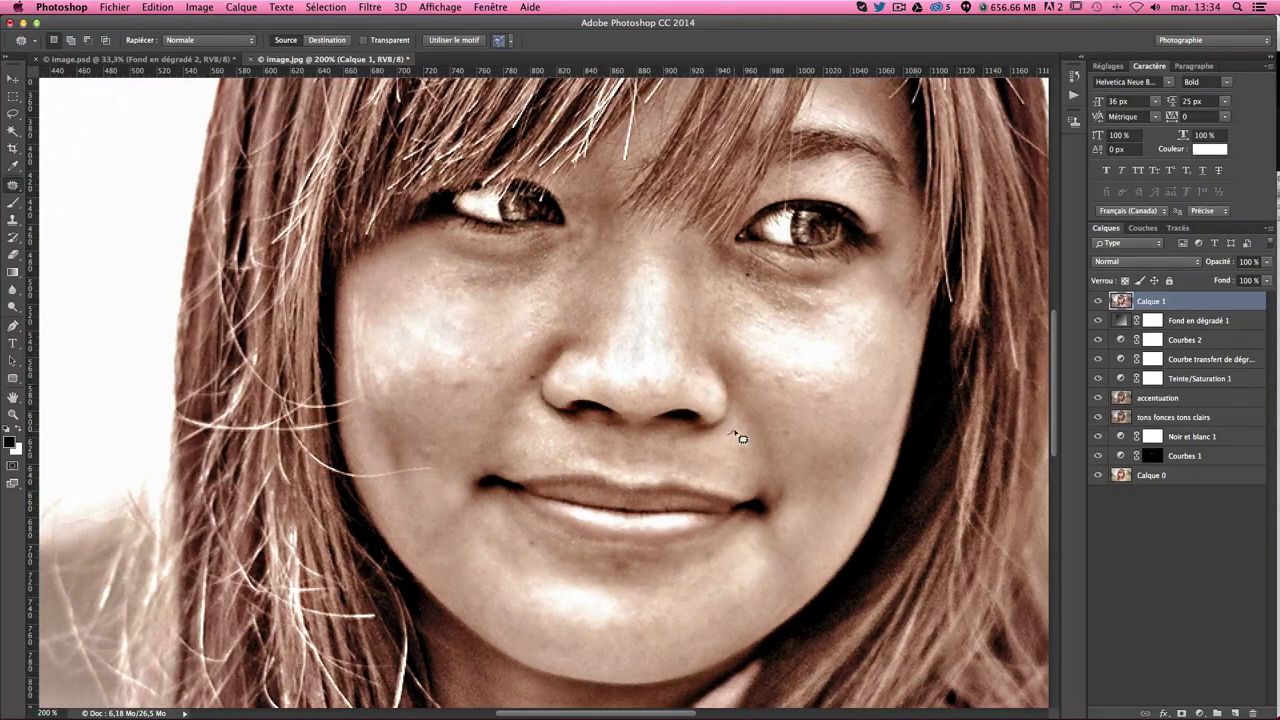
{"action": "mouse_move", "coordinate": [565, 378]}
{"action": "left_mouse_down"}
{"action": "mouse_move", "coordinate": [592, 375]}
{"action": "mouse_move", "coordinate": [636, 400]}
{"action": "mouse_move", "coordinate": [614, 368]}
{"action": "mouse_move", "coordinate": [660, 402]}
{"action": "mouse_move", "coordinate": [671, 371]}
{"action": "mouse_move", "coordinate": [700, 380]}
{"action": "mouse_move", "coordinate": [663, 329]}
{"action": "mouse_move", "coordinate": [669, 343]}
{"action": "left_mouse_up"}
{"action": "key", "text": "ctrl+d"}
Patch out the dark spot beside the nose and the blemishes on the right cheek
{"action": "key", "text": "Return"}
{"action": "key", "text": "ctrl+d"}
{"action": "key", "text": "ctrl+d"}
{"action": "left_click_drag", "start_coordinate": [716, 405], "coordinate": [692, 362]}
{"action": "key", "text": "ctrl+d"}
{"action": "left_click_drag", "start_coordinate": [820, 340], "coordinate": [831, 429]}
{"action": "key", "text": "ctrl+d"}
{"action": "mouse_move", "coordinate": [843, 364]}
{"action": "left_mouse_down"}
{"action": "mouse_move", "coordinate": [813, 369]}
{"action": "mouse_move", "coordinate": [829, 434]}
{"action": "left_mouse_up"}
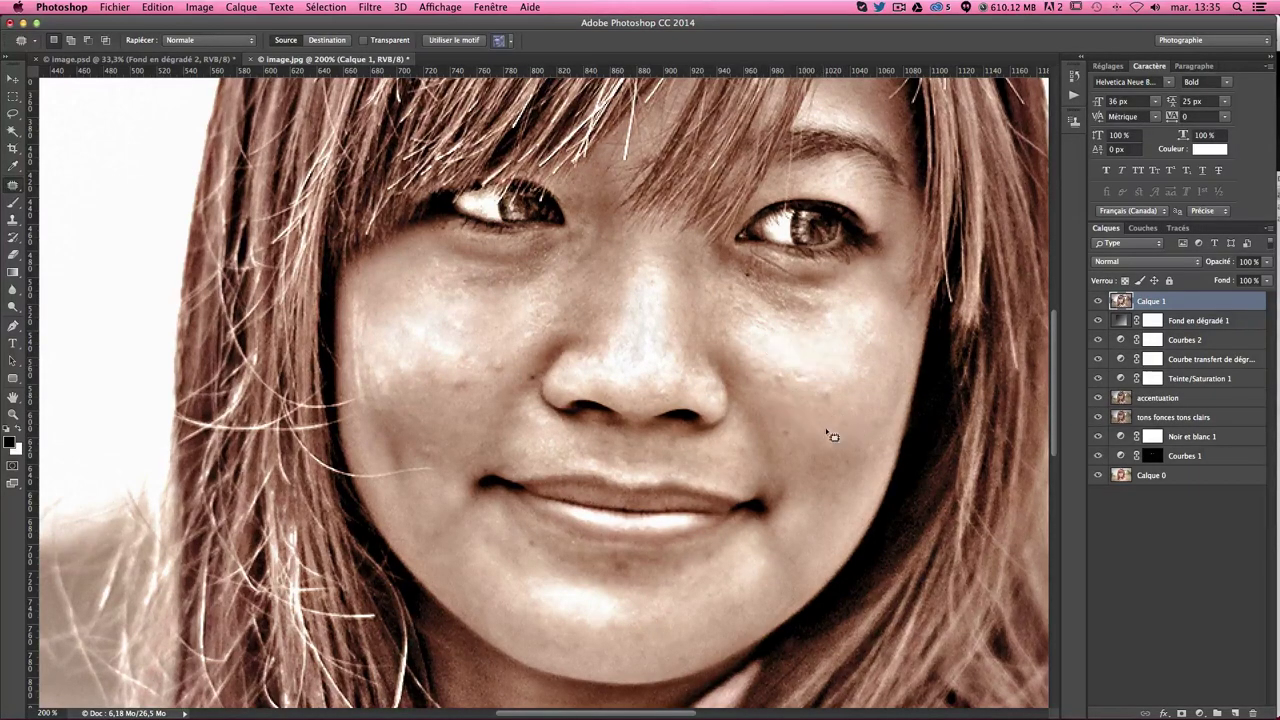
{"action": "key", "text": "ctrl+d"}
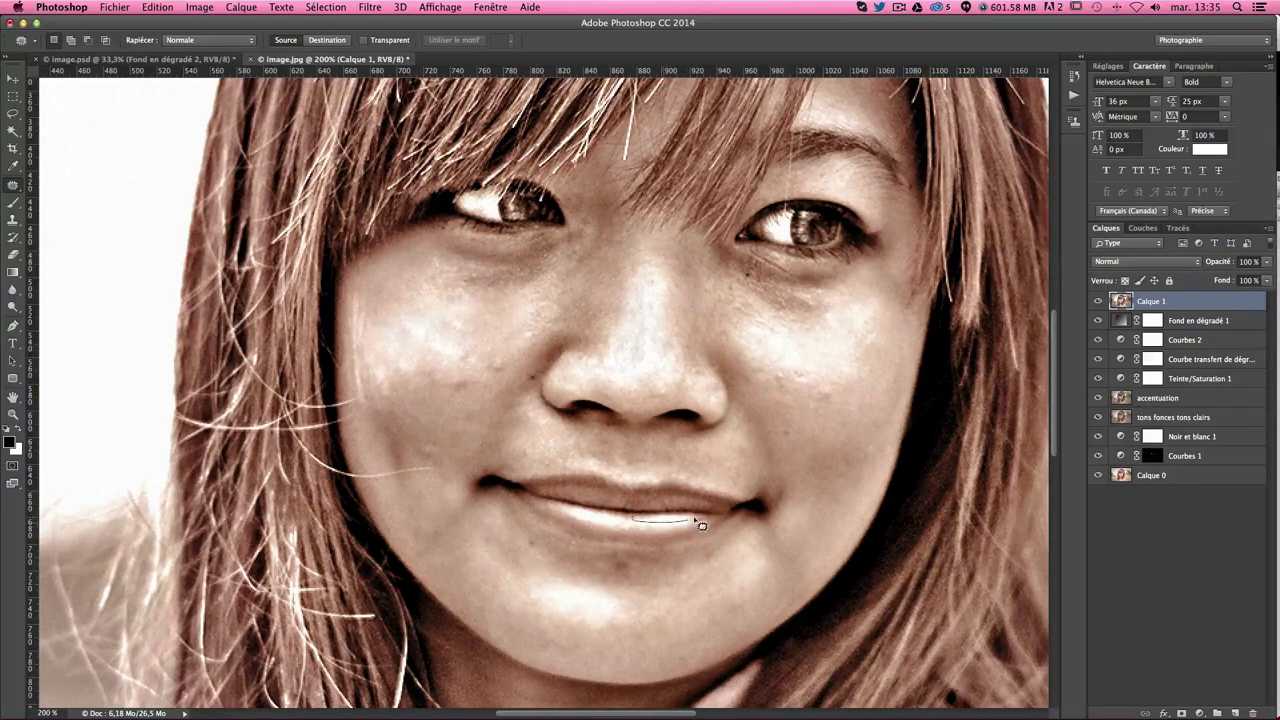
Patch the spots just below the lower lip and the blemish on the chin, then deselect
{"action": "mouse_move", "coordinate": [661, 521]}
{"action": "left_mouse_down"}
{"action": "mouse_move", "coordinate": [672, 548]}
{"action": "mouse_move", "coordinate": [677, 523]}
{"action": "left_mouse_up"}
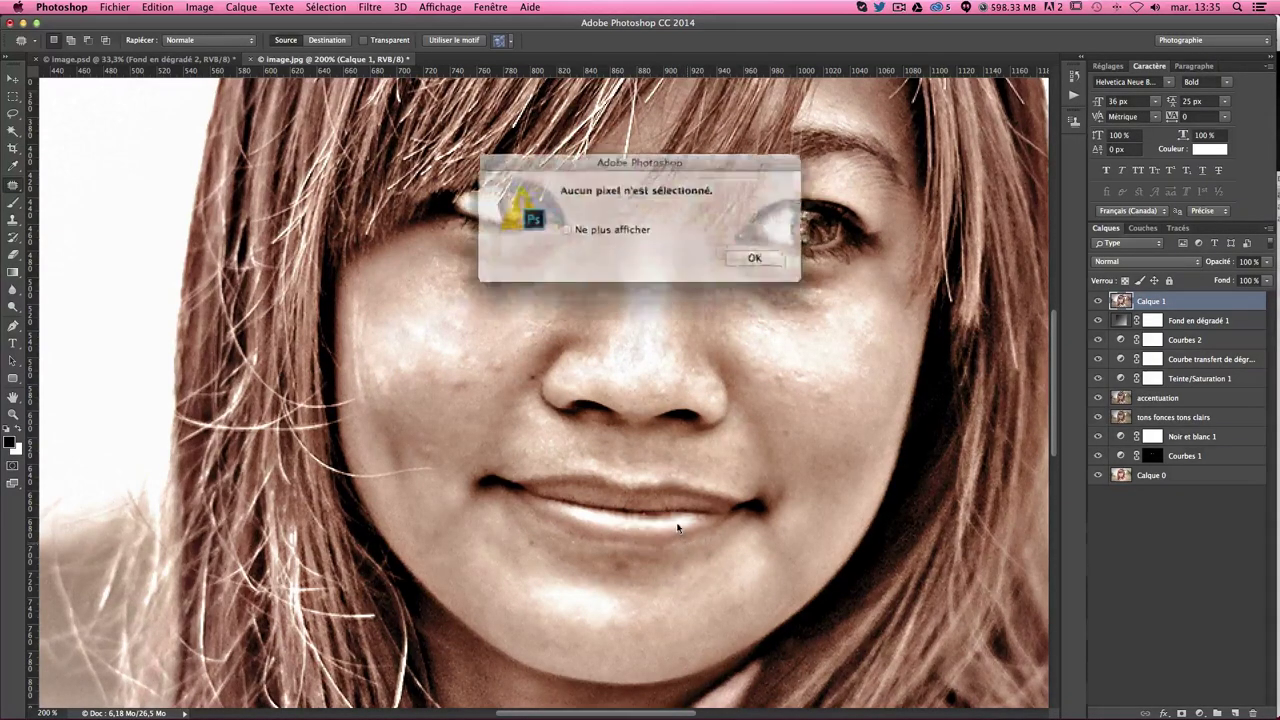
{"action": "key", "text": "Return"}
{"action": "key", "text": "ctrl+z"}
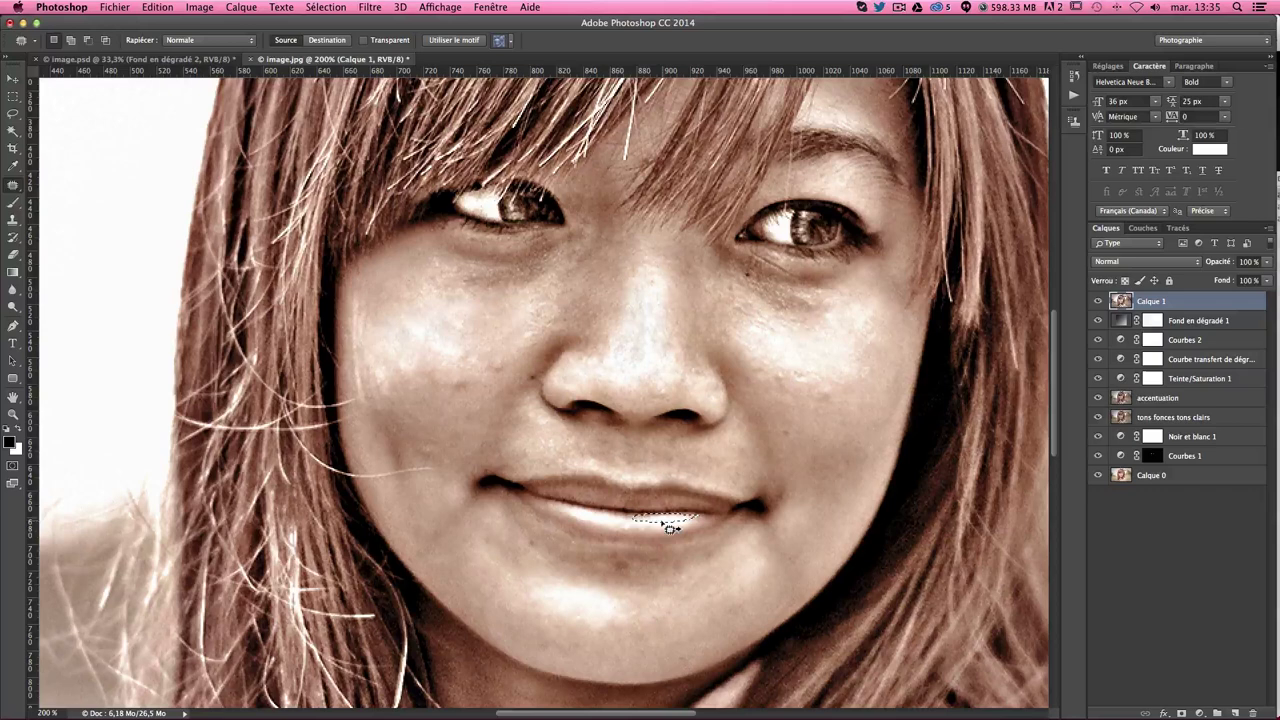
{"action": "key", "text": "ctrl+d"}
{"action": "mouse_move", "coordinate": [654, 525]}
{"action": "left_mouse_down"}
{"action": "mouse_move", "coordinate": [694, 532]}
{"action": "mouse_move", "coordinate": [660, 532]}
{"action": "left_mouse_up"}
{"action": "key", "text": "Return"}
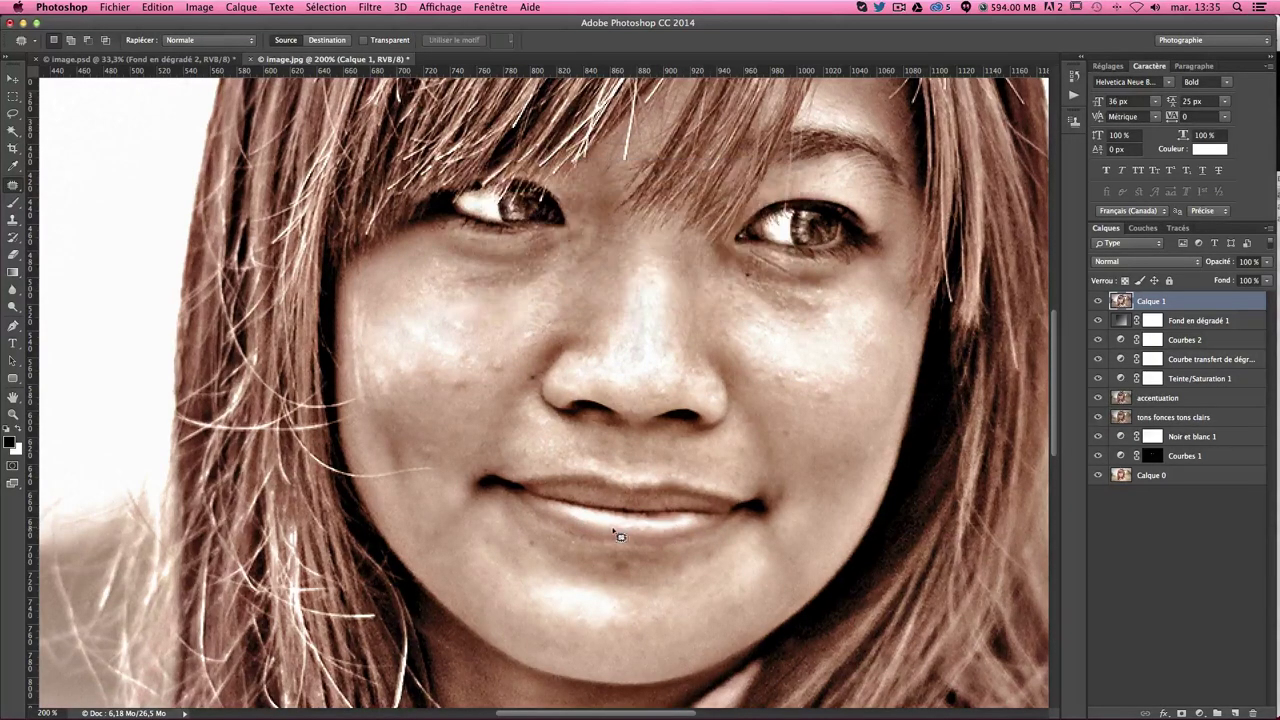
{"action": "left_click_drag", "start_coordinate": [576, 517], "coordinate": [686, 535]}
{"action": "key", "text": "Return"}
{"action": "left_click_drag", "start_coordinate": [580, 517], "coordinate": [620, 535]}
{"action": "left_click", "coordinate": [585, 516]}
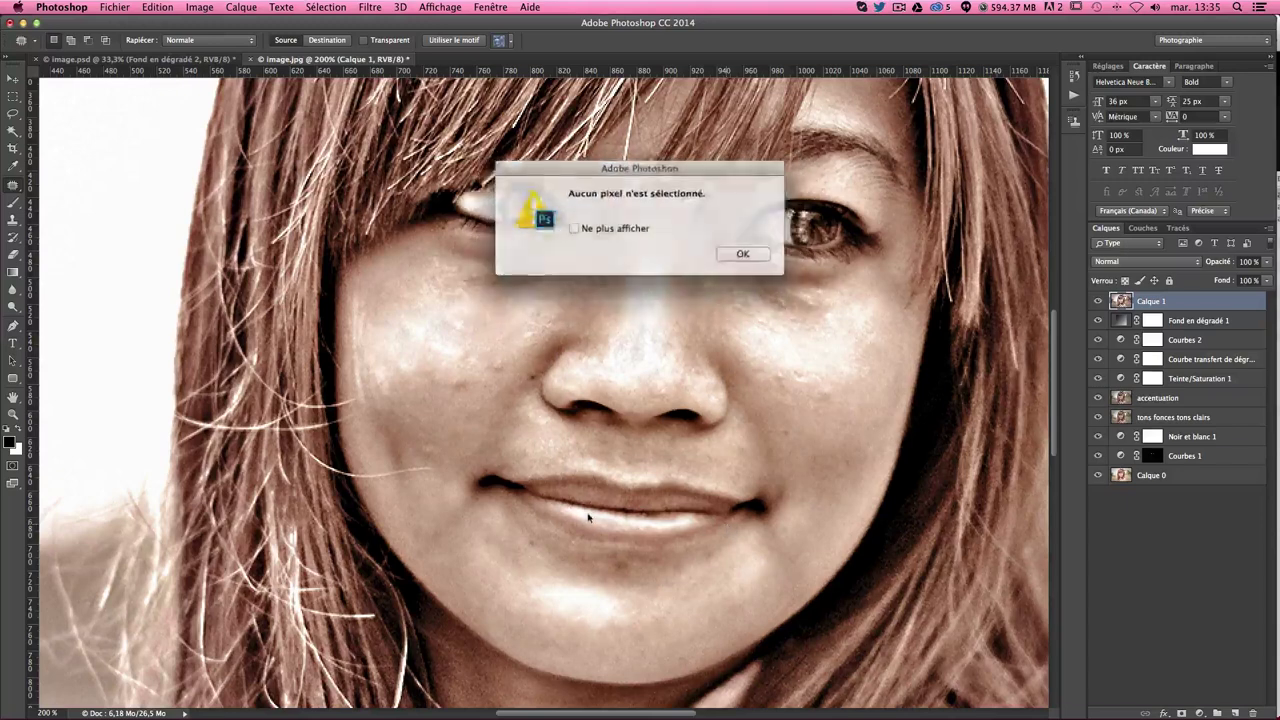
{"action": "key", "text": "Return"}
{"action": "left_click_drag", "start_coordinate": [580, 518], "coordinate": [665, 537]}
{"action": "left_click_drag", "start_coordinate": [577, 517], "coordinate": [588, 518]}
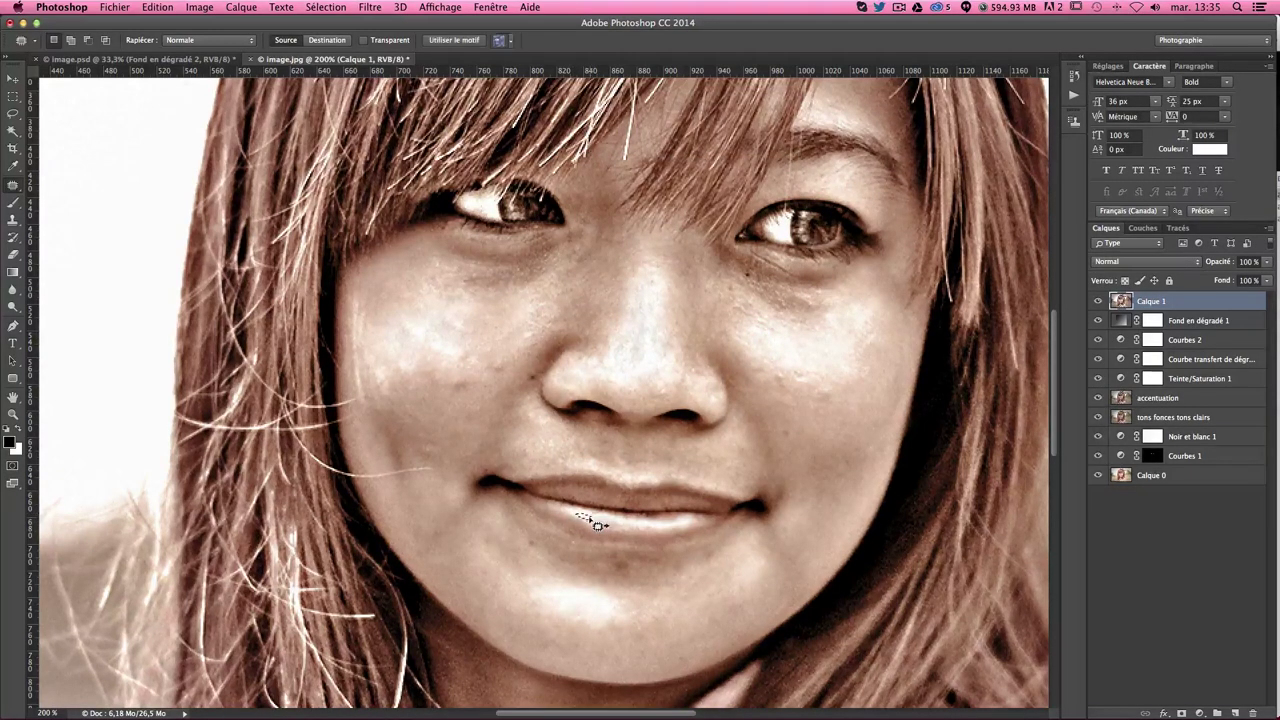
{"action": "left_click", "coordinate": [648, 537]}
{"action": "mouse_move", "coordinate": [602, 630]}
{"action": "left_mouse_down"}
{"action": "mouse_move", "coordinate": [590, 618]}
{"action": "mouse_move", "coordinate": [614, 646]}
{"action": "left_mouse_up"}
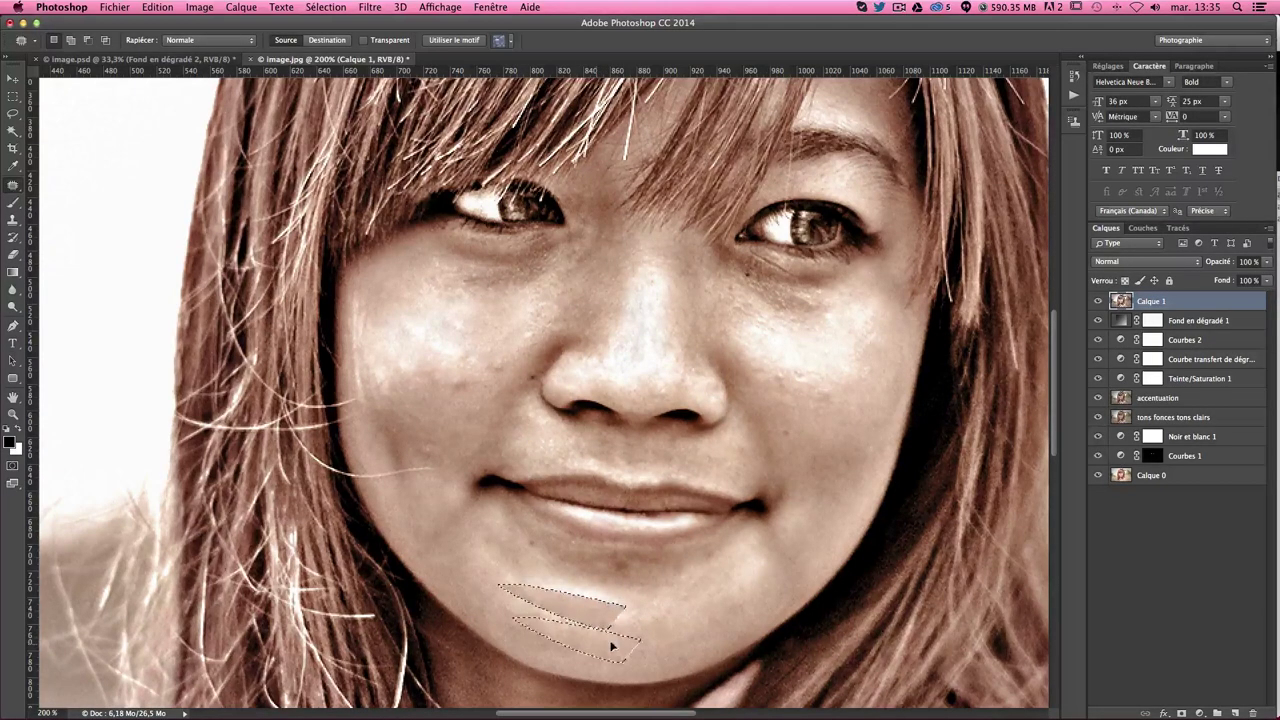
{"action": "left_click", "coordinate": [648, 643]}
Zoom in and patch out the small blemishes on the left cheek
{"action": "key", "text": "super+0"}
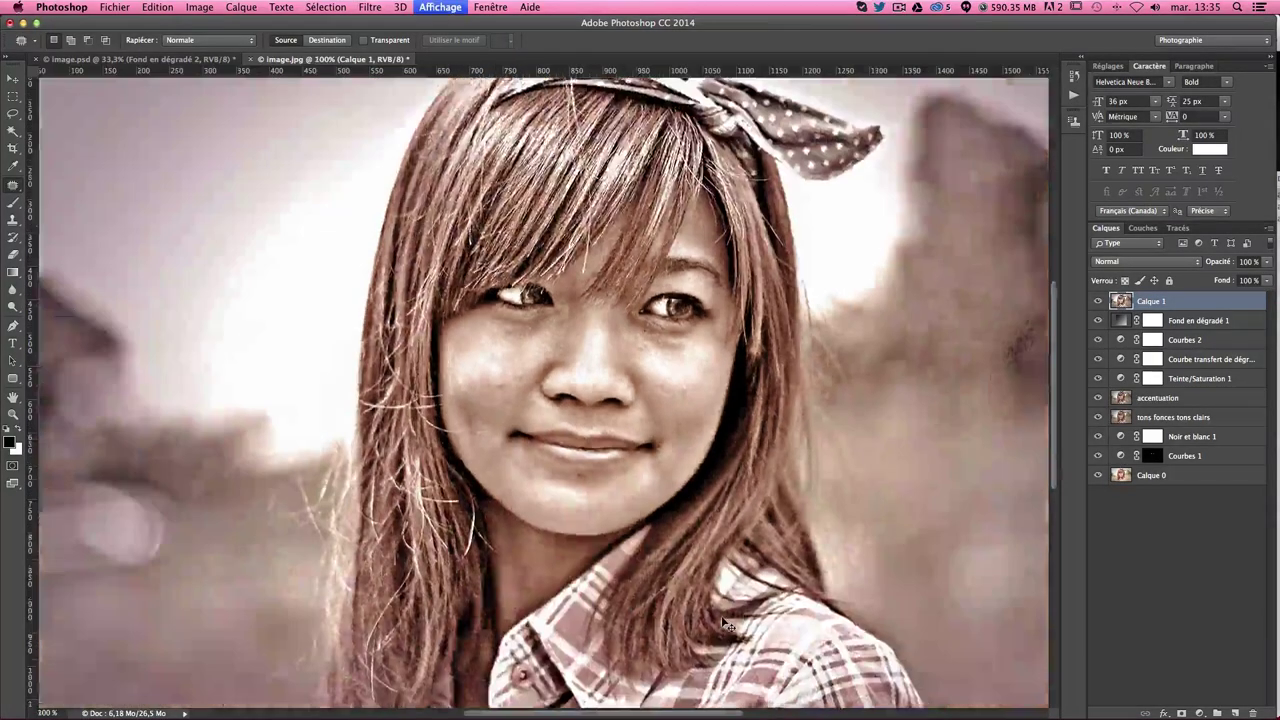
{"action": "key", "text": "super+plus"}
{"action": "key", "text": "super+plus"}
{"action": "key", "text": "super+plus"}
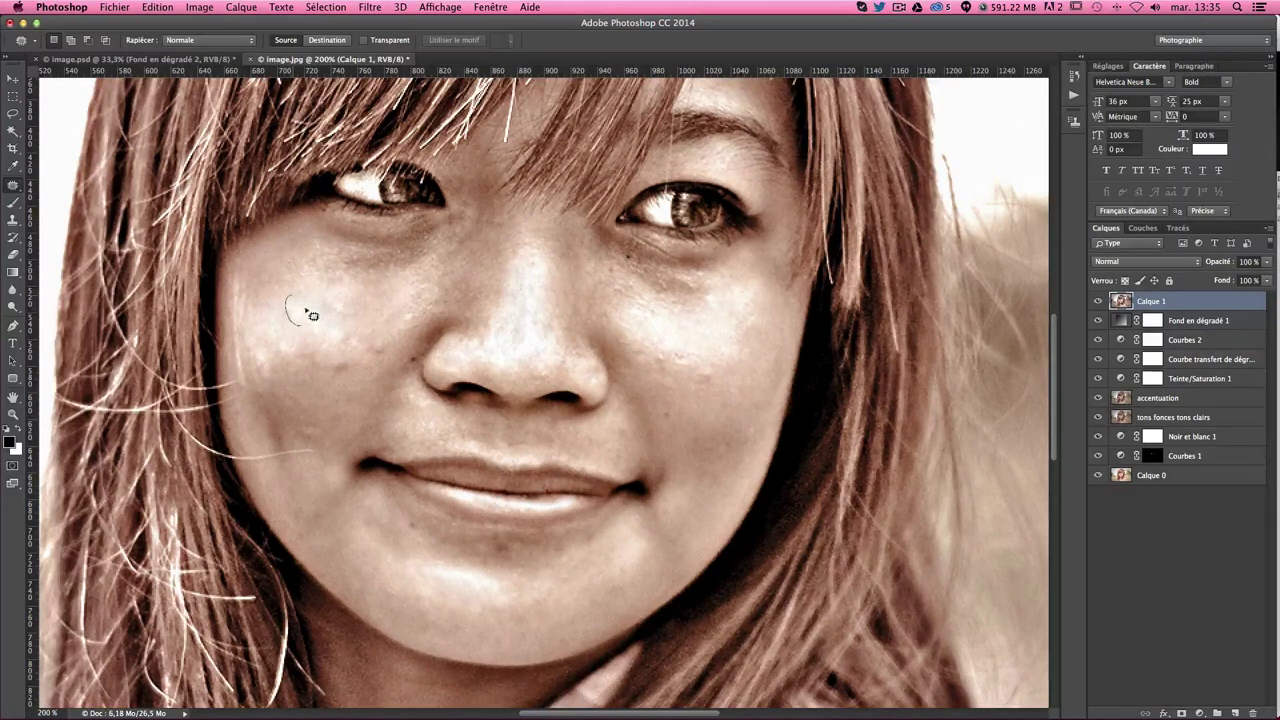
{"action": "left_click_drag", "start_coordinate": [310, 315], "coordinate": [292, 300]}
{"action": "left_click_drag", "start_coordinate": [297, 310], "coordinate": [308, 397]}
{"action": "left_click", "coordinate": [307, 366]}
{"action": "left_click_drag", "start_coordinate": [302, 337], "coordinate": [298, 330]}
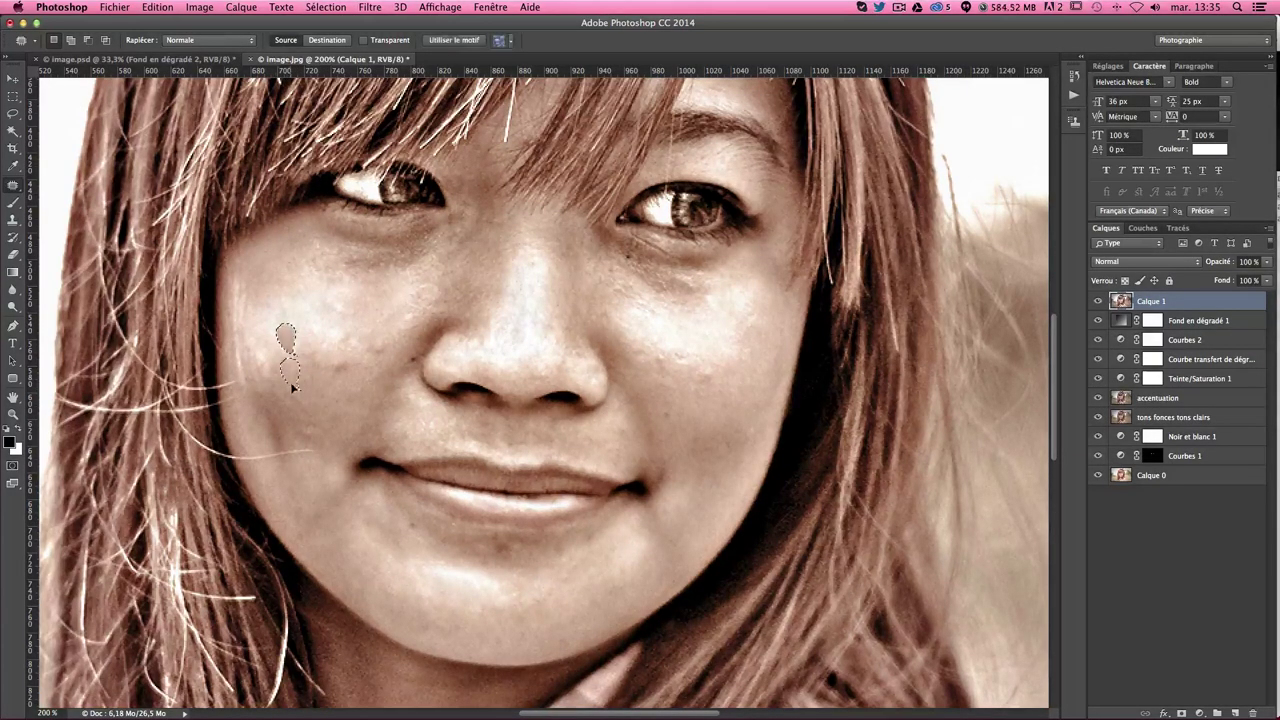
{"action": "left_click", "coordinate": [357, 360]}
{"action": "mouse_move", "coordinate": [345, 380]}
{"action": "left_mouse_down"}
{"action": "mouse_move", "coordinate": [322, 362]}
{"action": "mouse_move", "coordinate": [378, 355]}
{"action": "mouse_move", "coordinate": [318, 388]}
{"action": "mouse_move", "coordinate": [340, 372]}
{"action": "mouse_move", "coordinate": [343, 400]}
{"action": "left_mouse_up"}
{"action": "left_click", "coordinate": [360, 368]}
{"action": "left_click", "coordinate": [343, 381]}
{"action": "left_click", "coordinate": [360, 400]}
{"action": "left_click", "coordinate": [329, 371]}
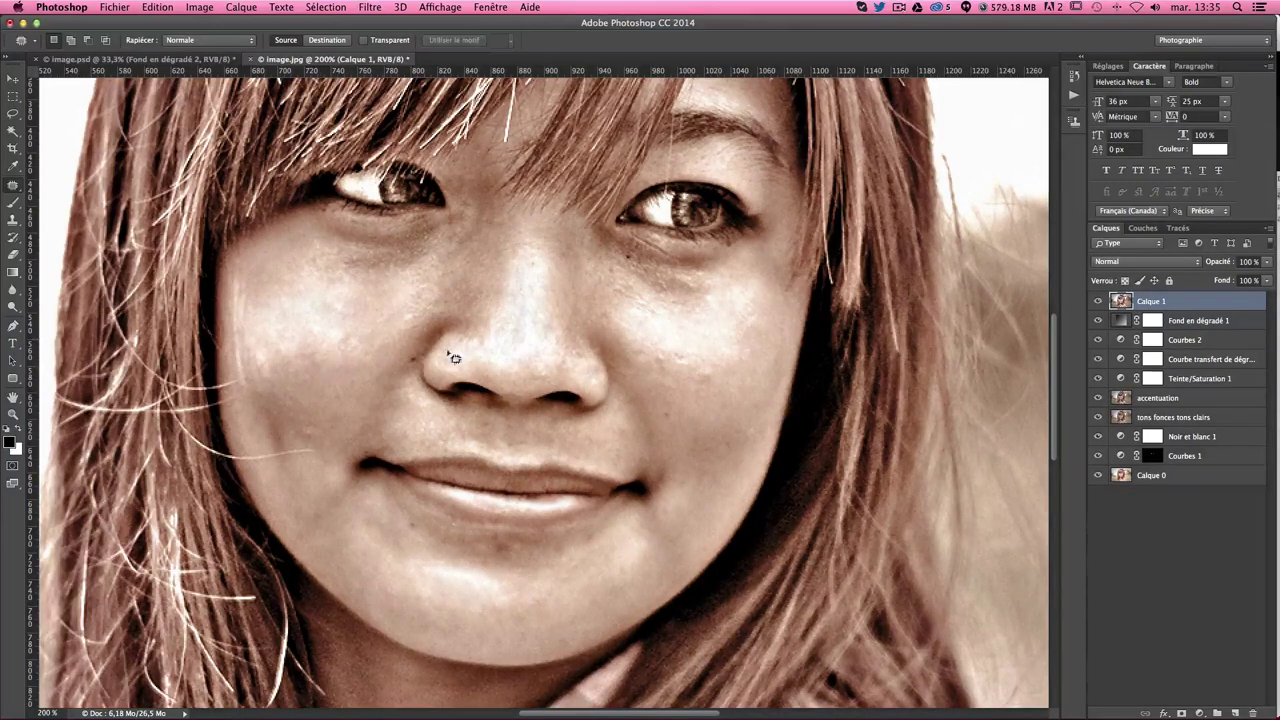
Patch the small spots near the nose and chin, then zoom out to the whole photo
{"action": "left_click_drag", "start_coordinate": [675, 416], "coordinate": [694, 424]}
{"action": "left_click", "coordinate": [688, 478]}
{"action": "left_click_drag", "start_coordinate": [420, 536], "coordinate": [418, 533]}
{"action": "left_click", "coordinate": [450, 541]}
{"action": "key", "text": "ctrl+minus"}
{"action": "key", "text": "ctrl+minus"}
{"action": "key", "text": "ctrl+minus"}
{"action": "key", "text": "ctrl+plus"}
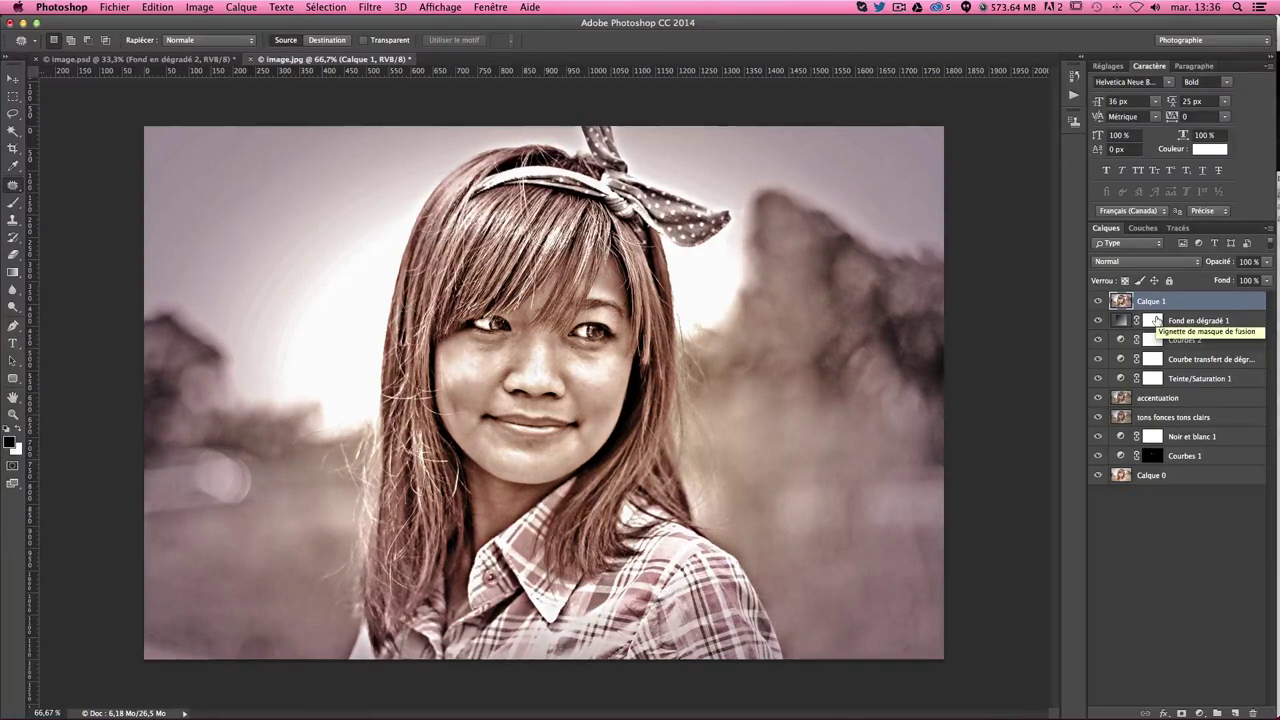
{"action": "mouse_move", "coordinate": [640, 716]}
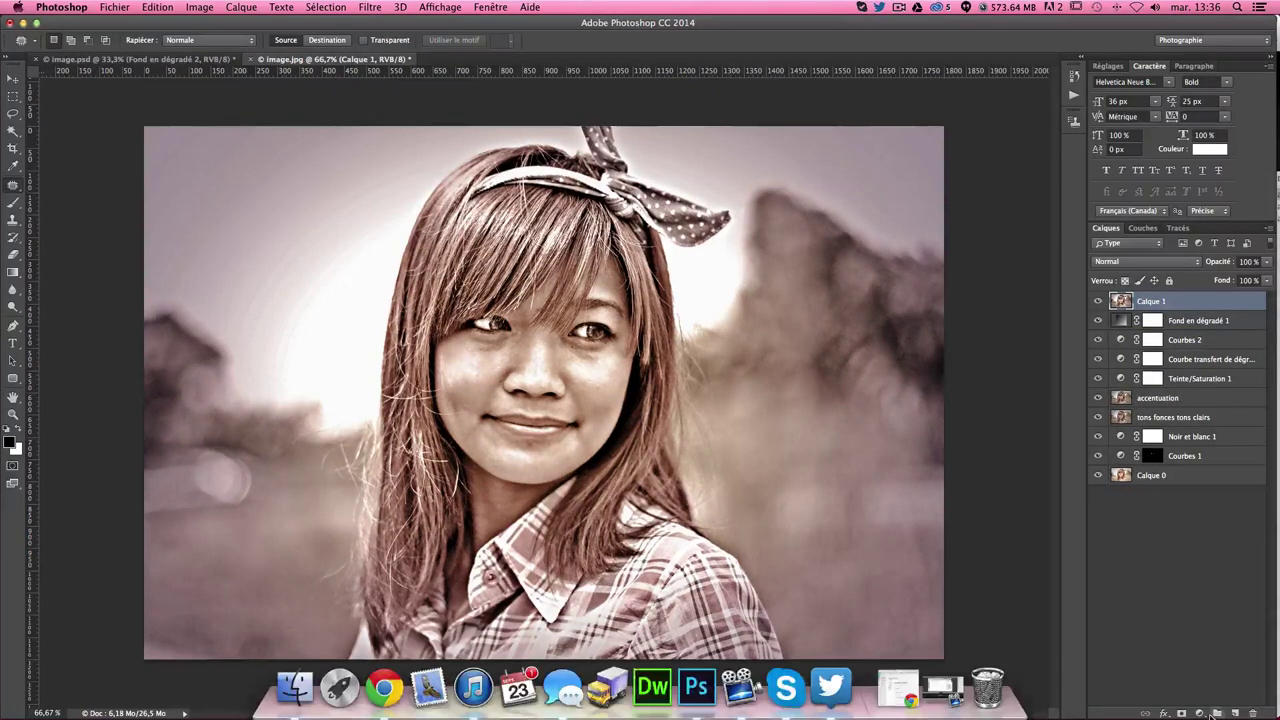
Add a gradient fill layer using the Cuivre copper preset
{"action": "left_click", "coordinate": [1211, 713]}
{"action": "key", "text": "ctrl+z"}
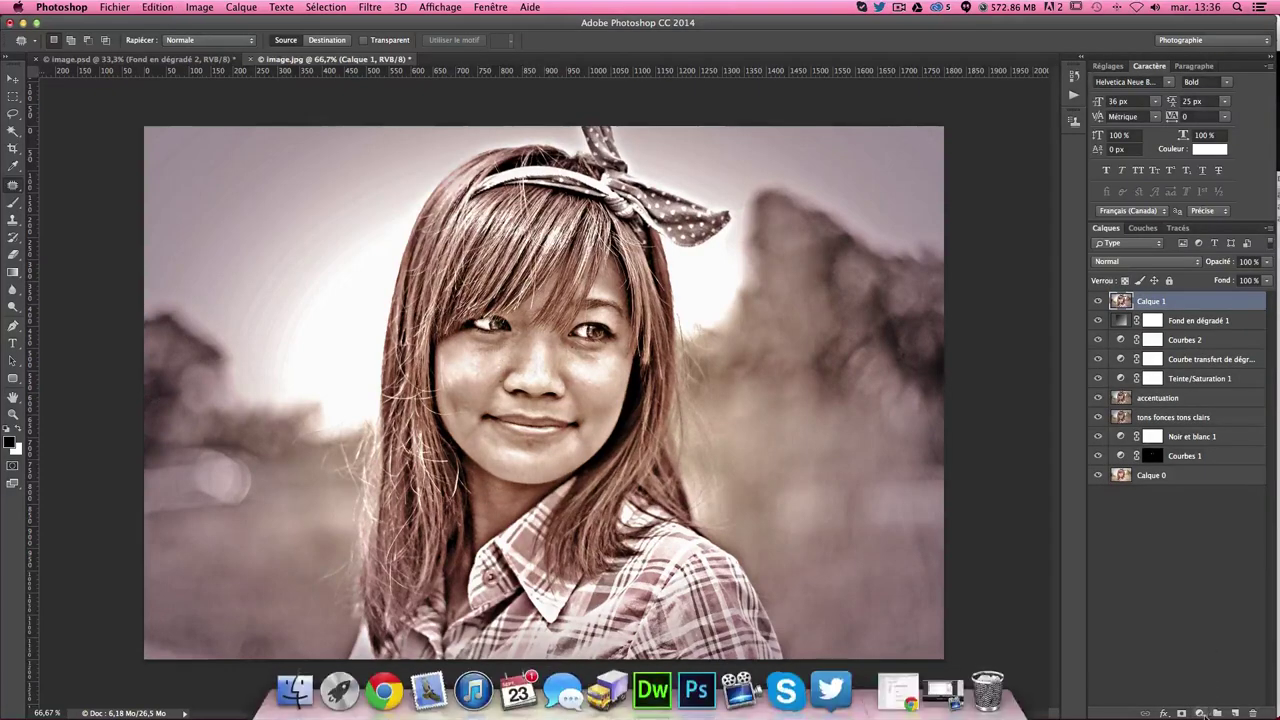
{"action": "left_click", "coordinate": [1203, 714]}
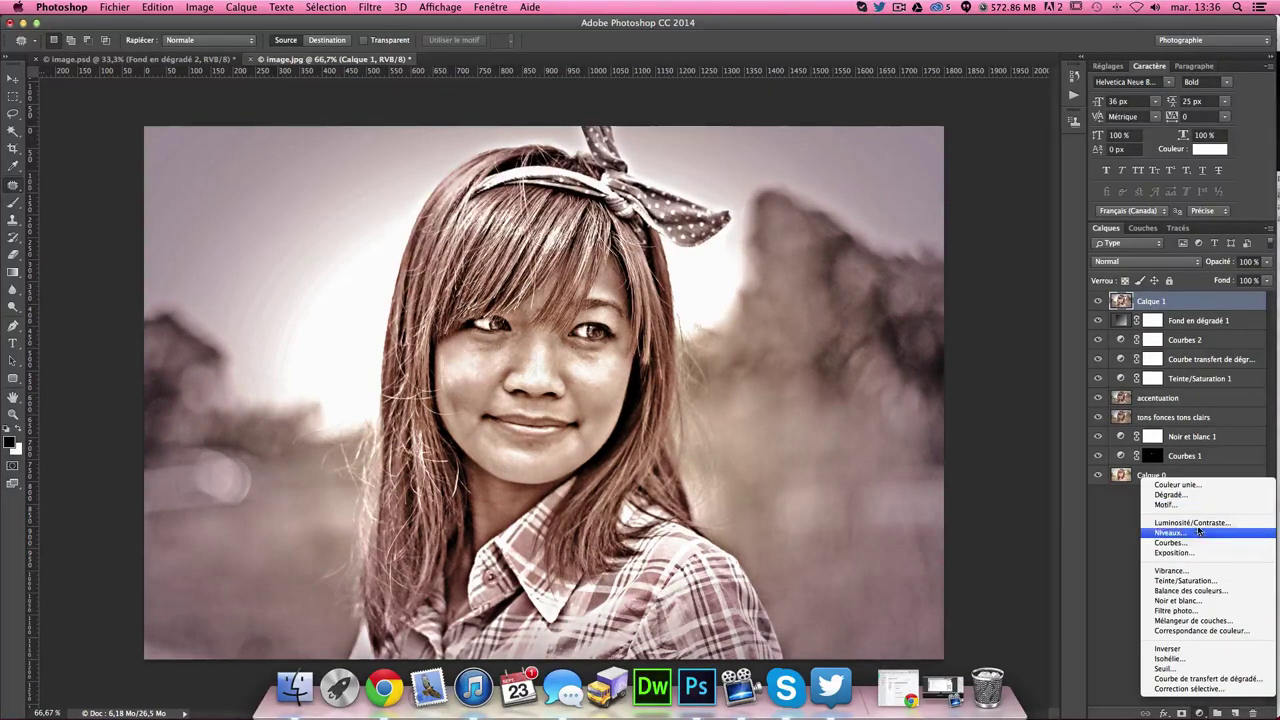
{"action": "left_click", "coordinate": [1170, 494]}
{"action": "left_click", "coordinate": [893, 220]}
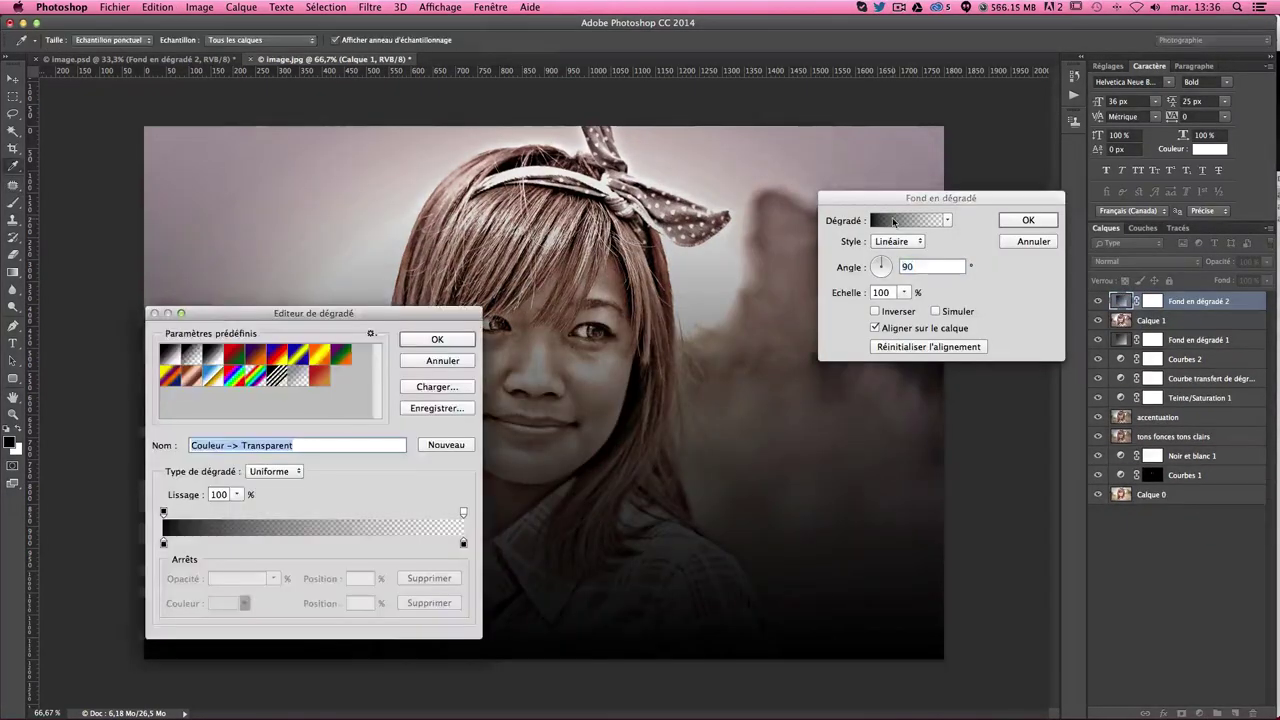
{"action": "left_click", "coordinate": [197, 381]}
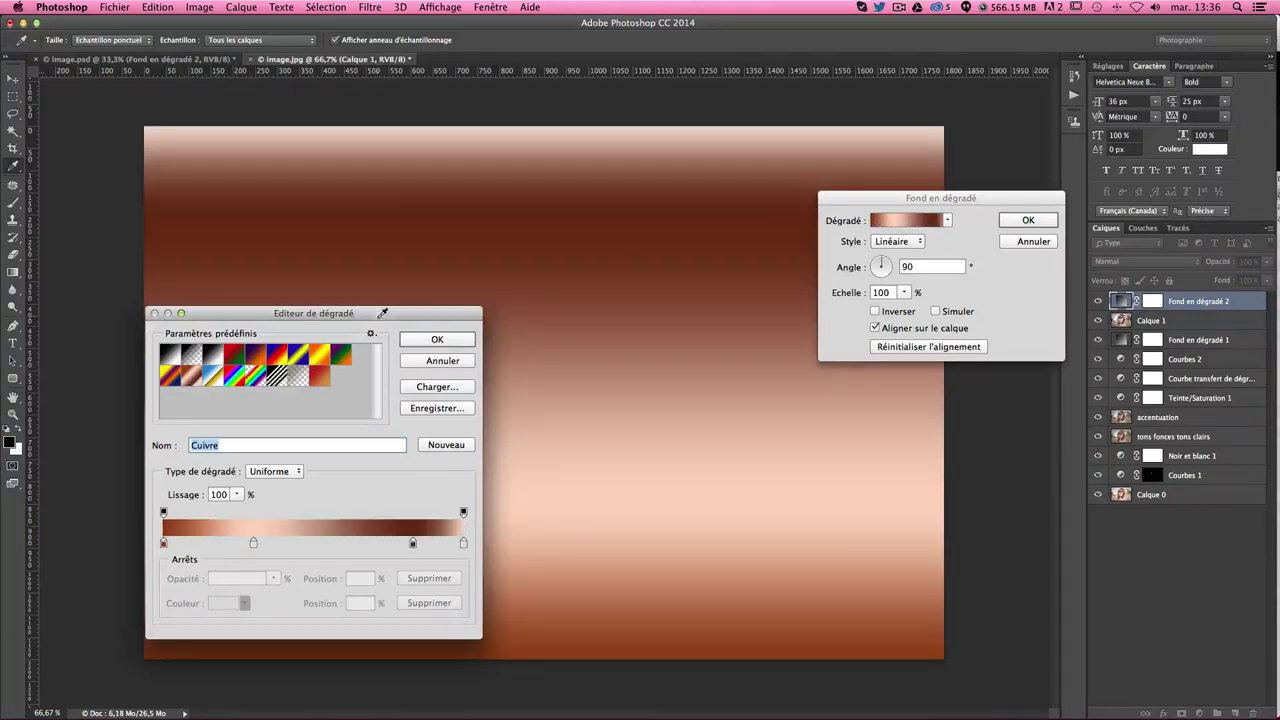
{"action": "left_click", "coordinate": [437, 339]}
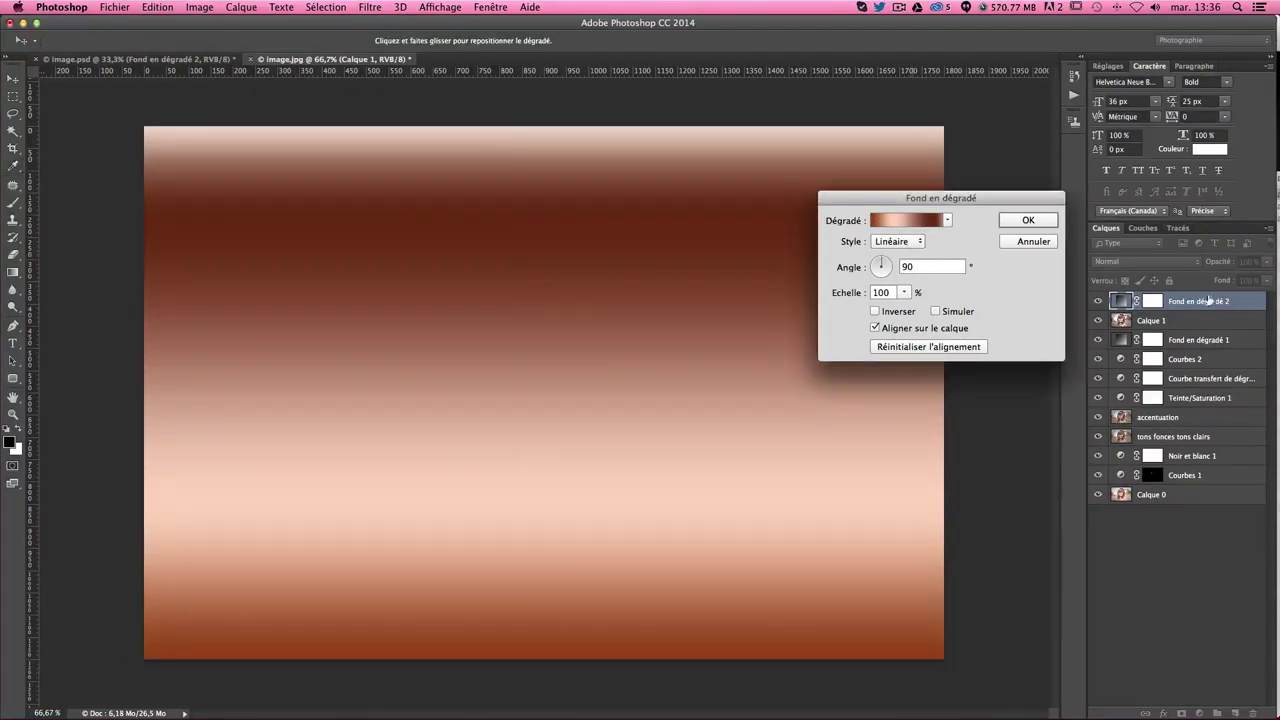
{"action": "left_click", "coordinate": [1028, 220]}
Blend the copper gradient in Lumière tamisée at 39% opacity and compare it on and off
{"action": "left_click", "coordinate": [1125, 261]}
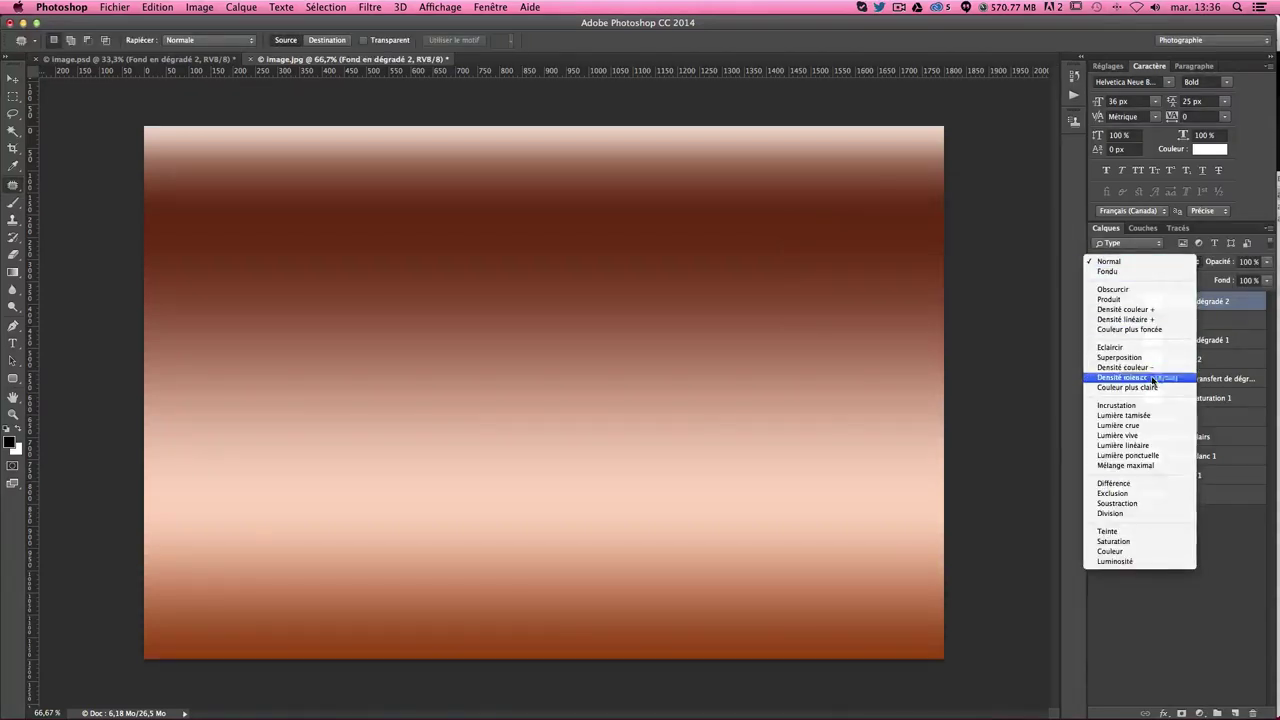
{"action": "left_click", "coordinate": [1150, 415]}
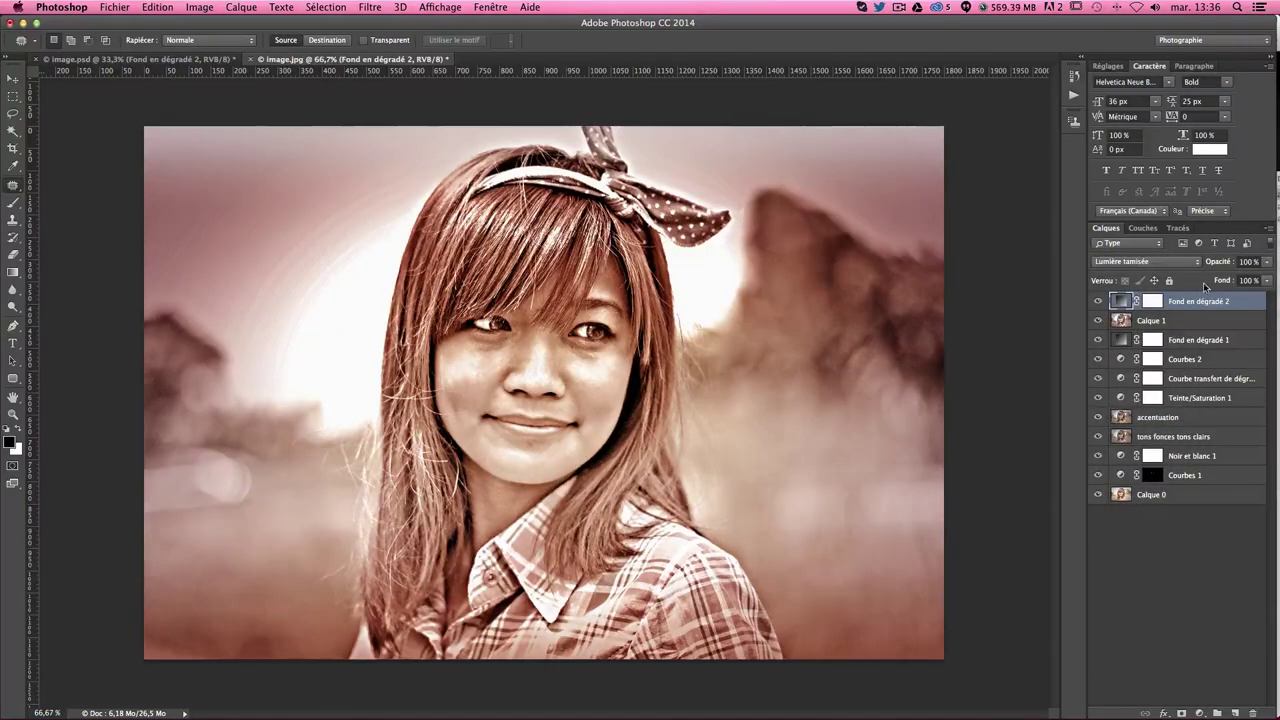
{"action": "left_click_drag", "start_coordinate": [1266, 261], "coordinate": [1238, 280]}
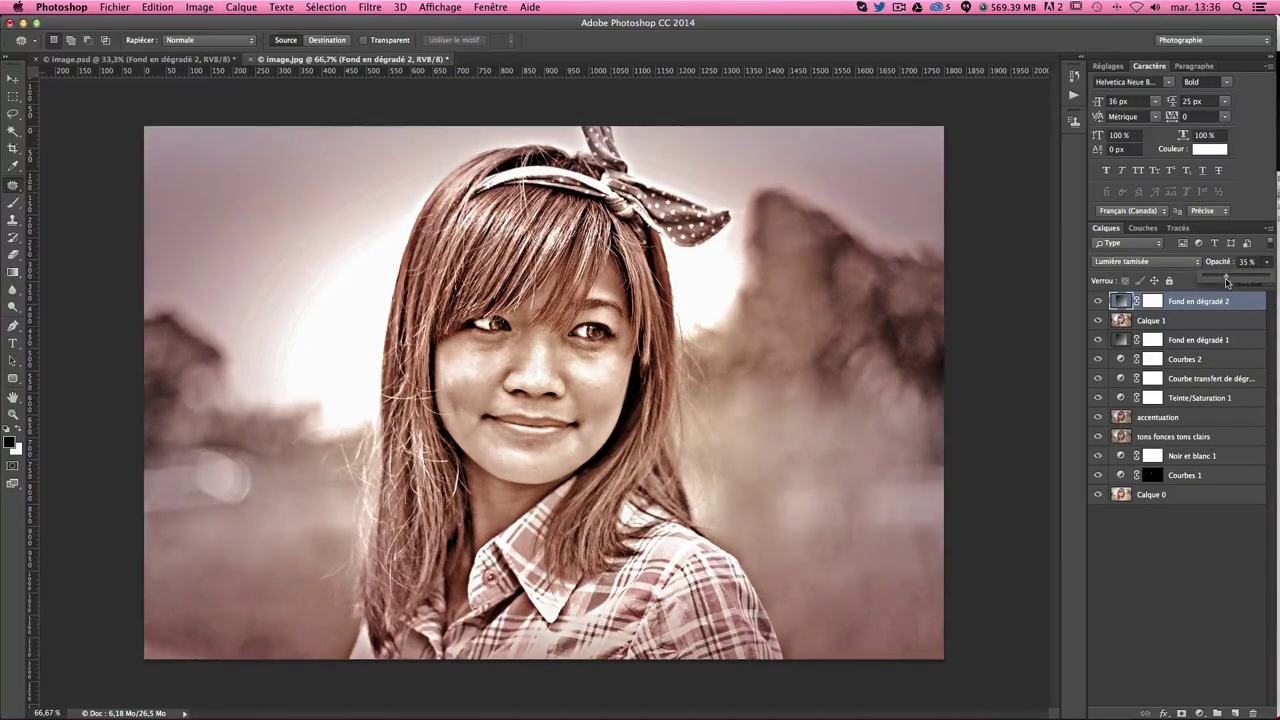
{"action": "left_click_drag", "start_coordinate": [1226, 282], "coordinate": [1229, 282]}
{"action": "left_click", "coordinate": [1098, 301]}
{"action": "left_click", "coordinate": [1098, 301]}
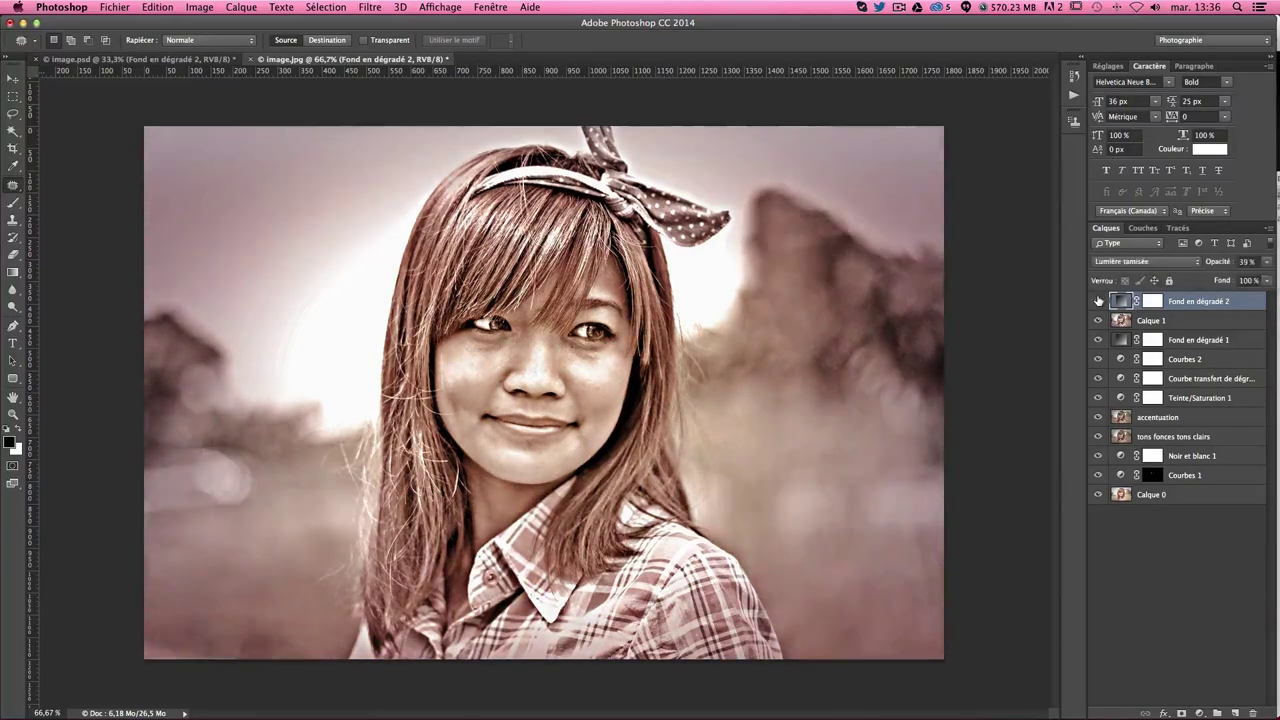
{"action": "left_click", "coordinate": [1098, 301]}
{"action": "left_click", "coordinate": [1098, 301]}
{"action": "left_click", "coordinate": [1098, 301]}
{"action": "left_click", "coordinate": [1098, 301]}
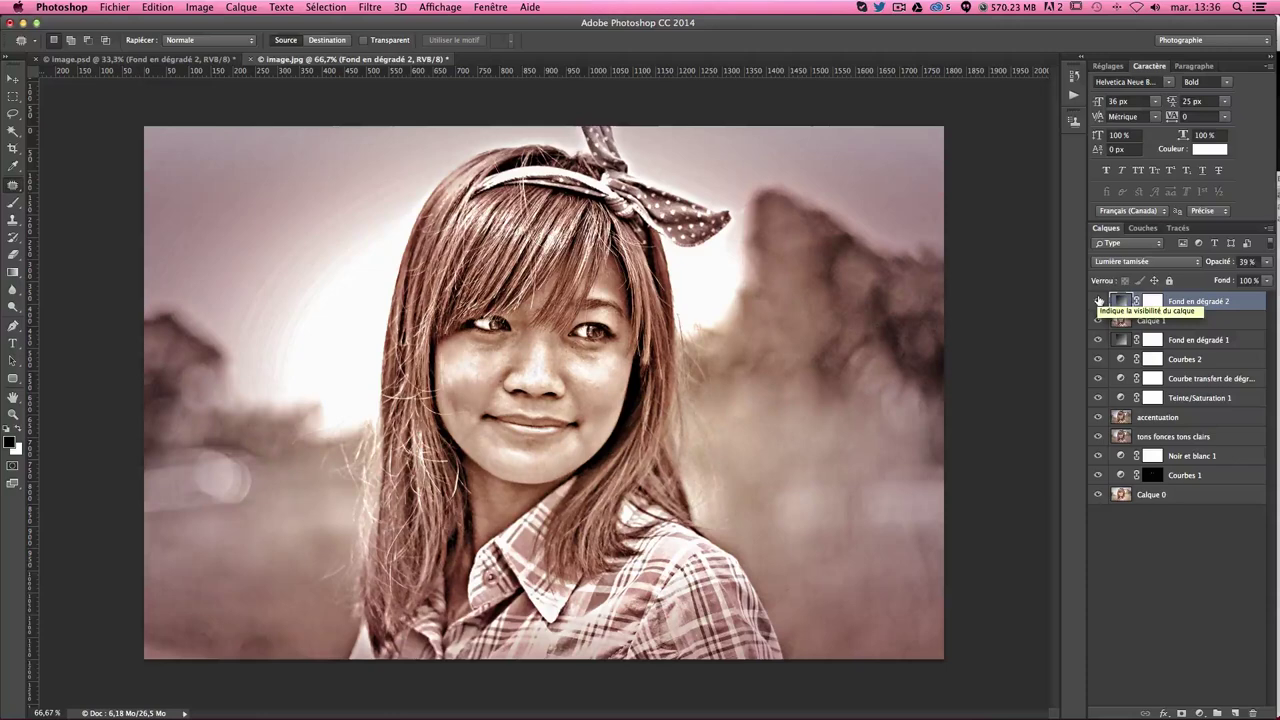
{"action": "left_click", "coordinate": [1098, 301]}
{"action": "left_click", "coordinate": [1098, 301]}
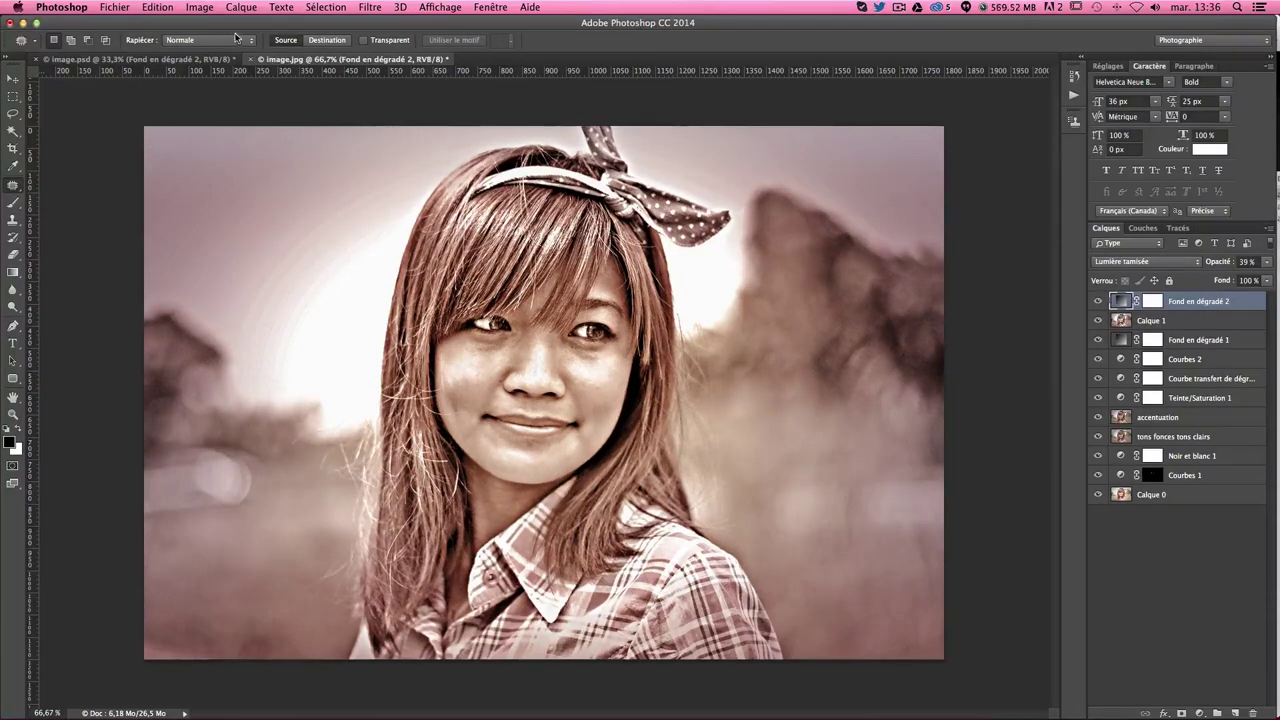
Add a Violet, orange gradient fill, Radial style, Inverser ticked, Echelle 155%
{"action": "left_click", "coordinate": [1211, 712]}
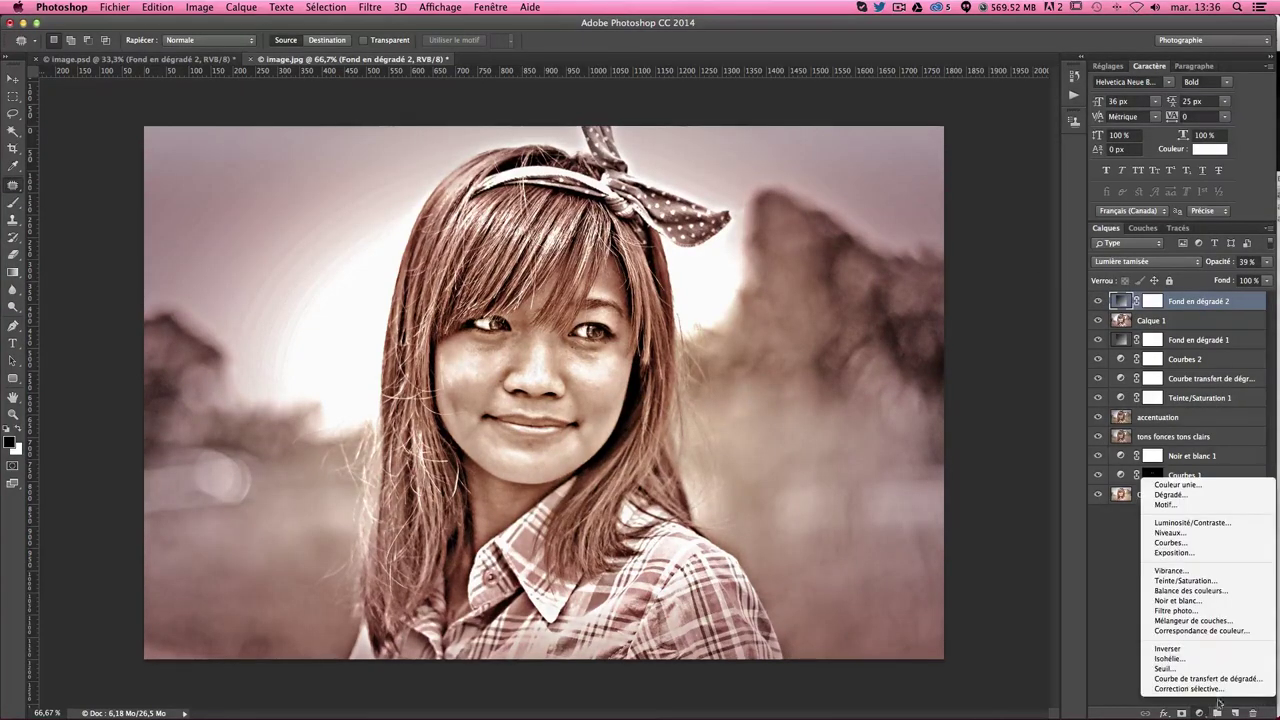
{"action": "left_click", "coordinate": [1209, 504]}
{"action": "left_click", "coordinate": [905, 220]}
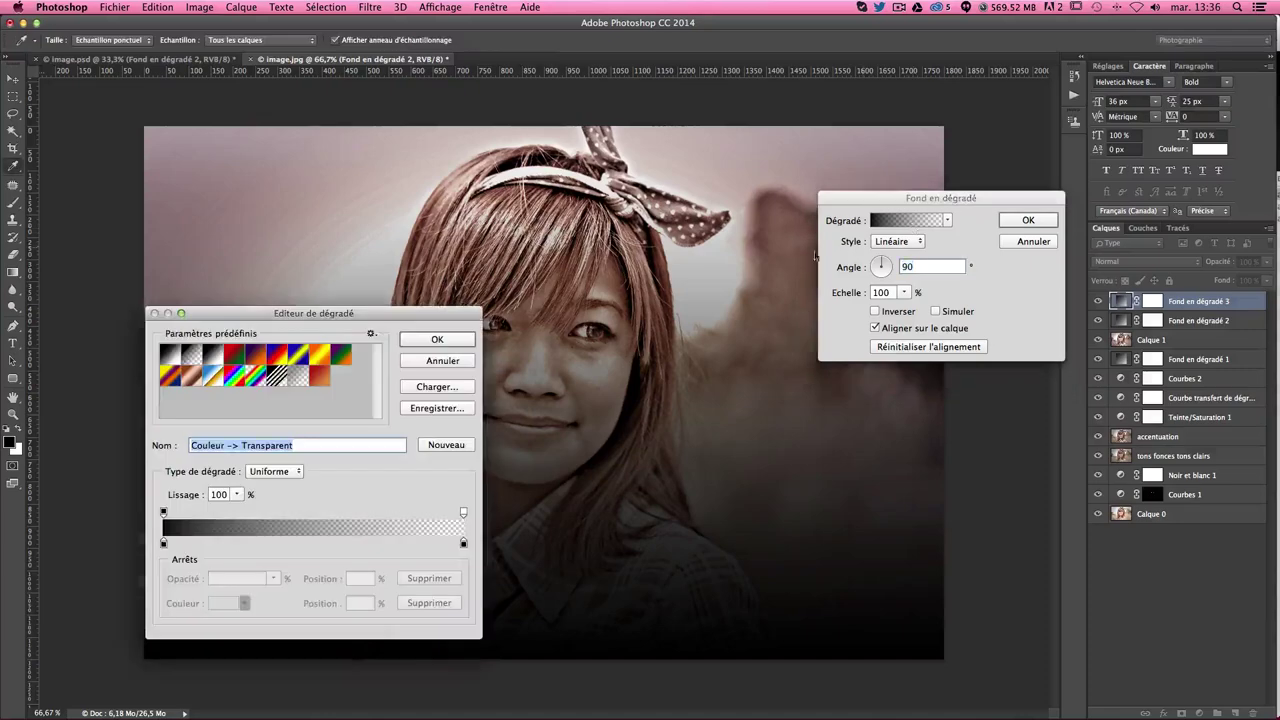
{"action": "left_click", "coordinate": [260, 362]}
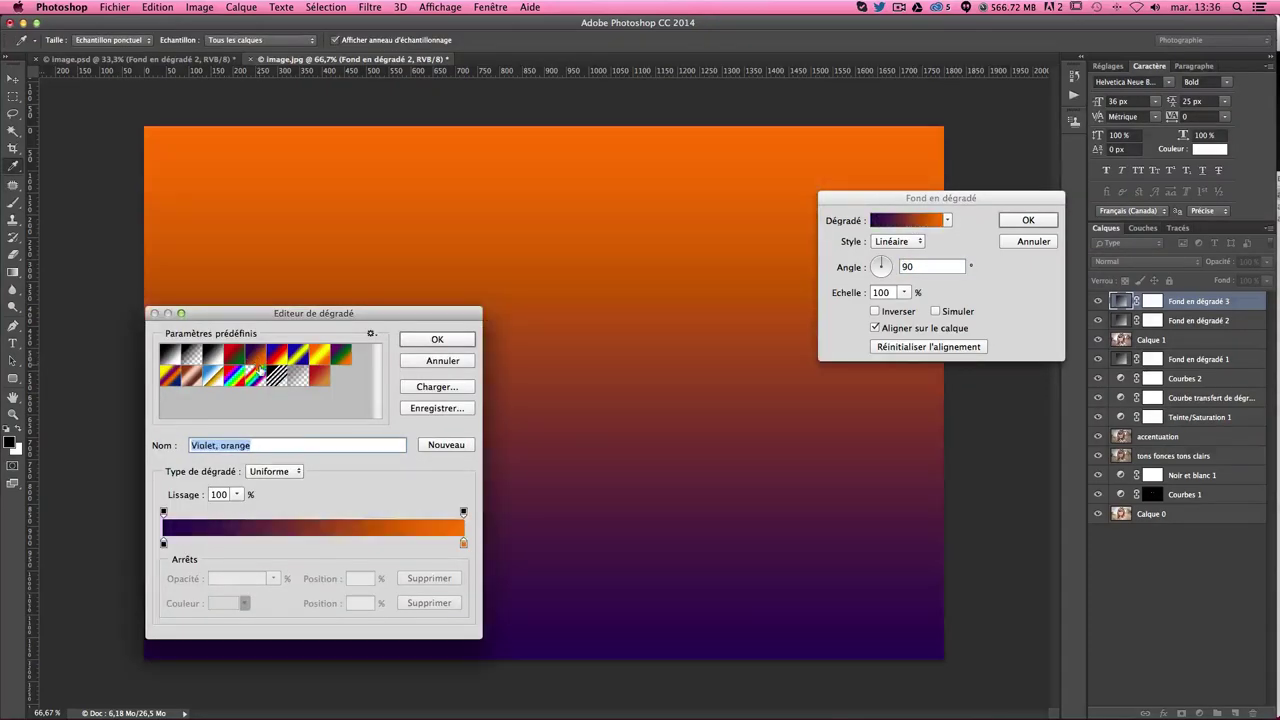
{"action": "left_click", "coordinate": [428, 342]}
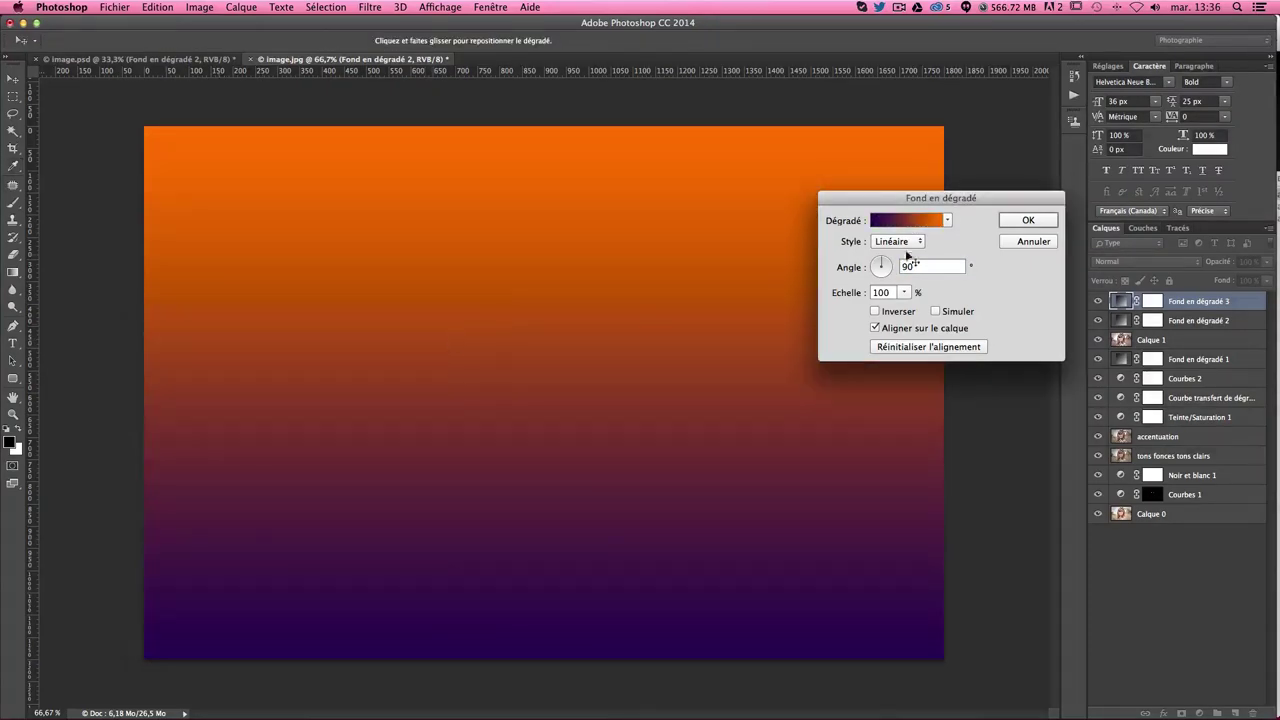
{"action": "left_click", "coordinate": [897, 241]}
{"action": "left_click", "coordinate": [890, 257]}
{"action": "left_click", "coordinate": [893, 311]}
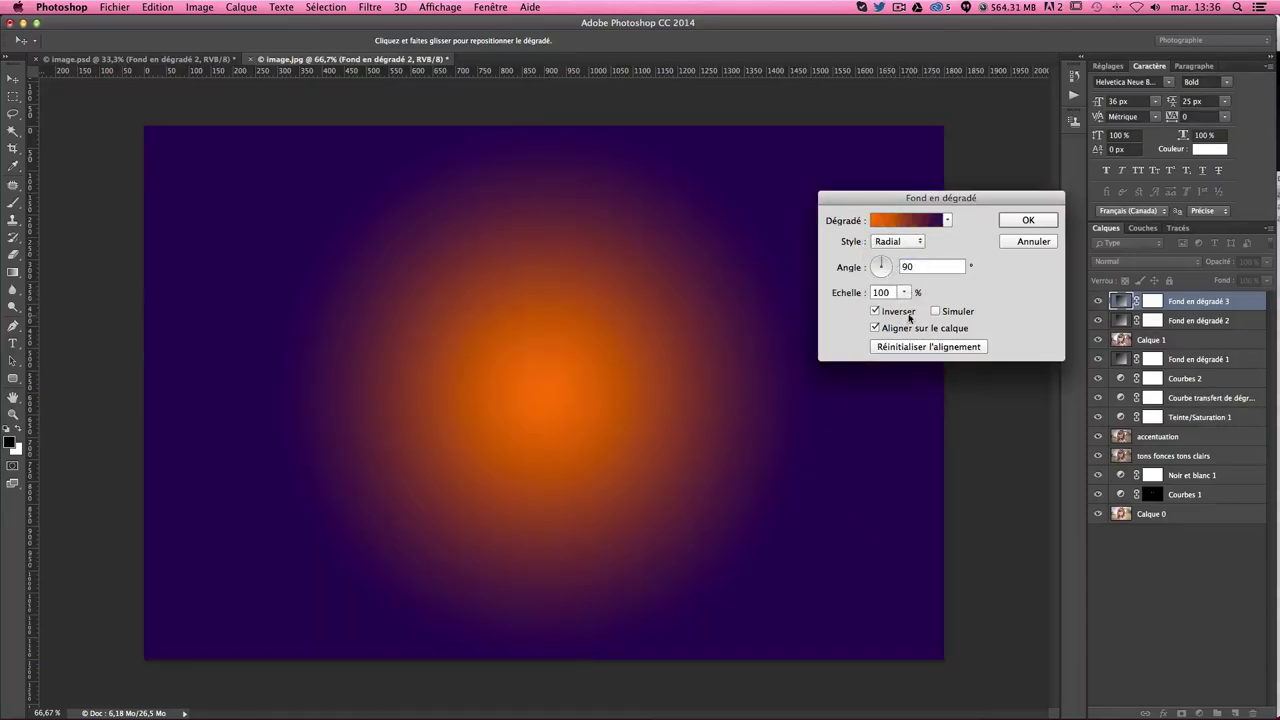
{"action": "left_click", "coordinate": [904, 293]}
{"action": "left_click_drag", "start_coordinate": [913, 311], "coordinate": [909, 310]}
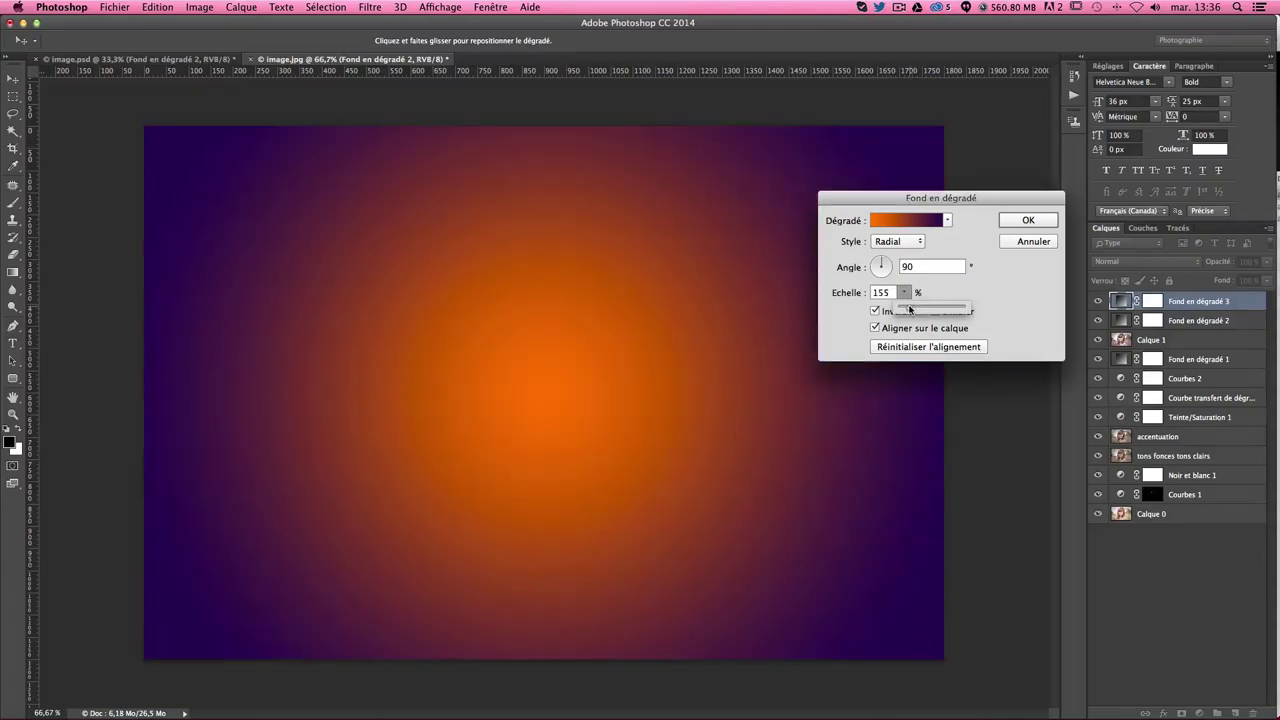
{"action": "left_click", "coordinate": [1022, 228]}
{"action": "left_click", "coordinate": [1115, 262]}
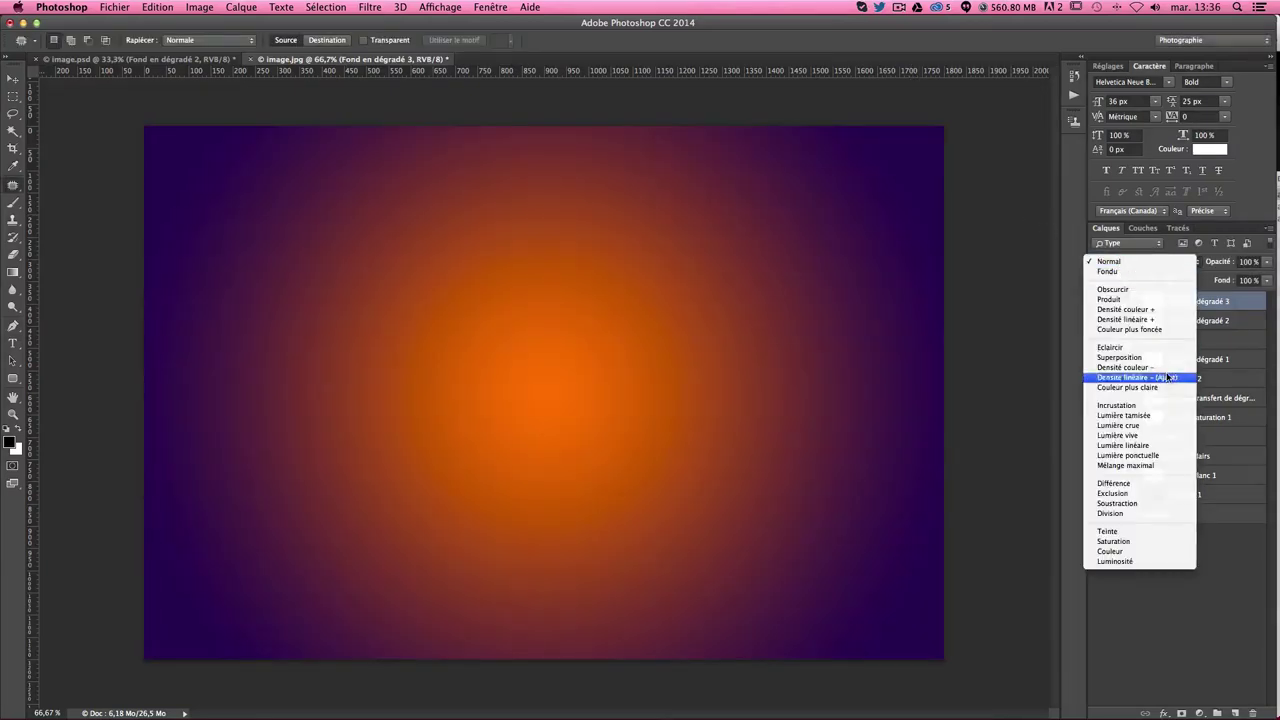
Set Fond en dégradé 3 to Lumière tamisée at 49% opacity and select its mask
{"action": "left_click", "coordinate": [1160, 415]}
{"action": "left_click", "coordinate": [1266, 261]}
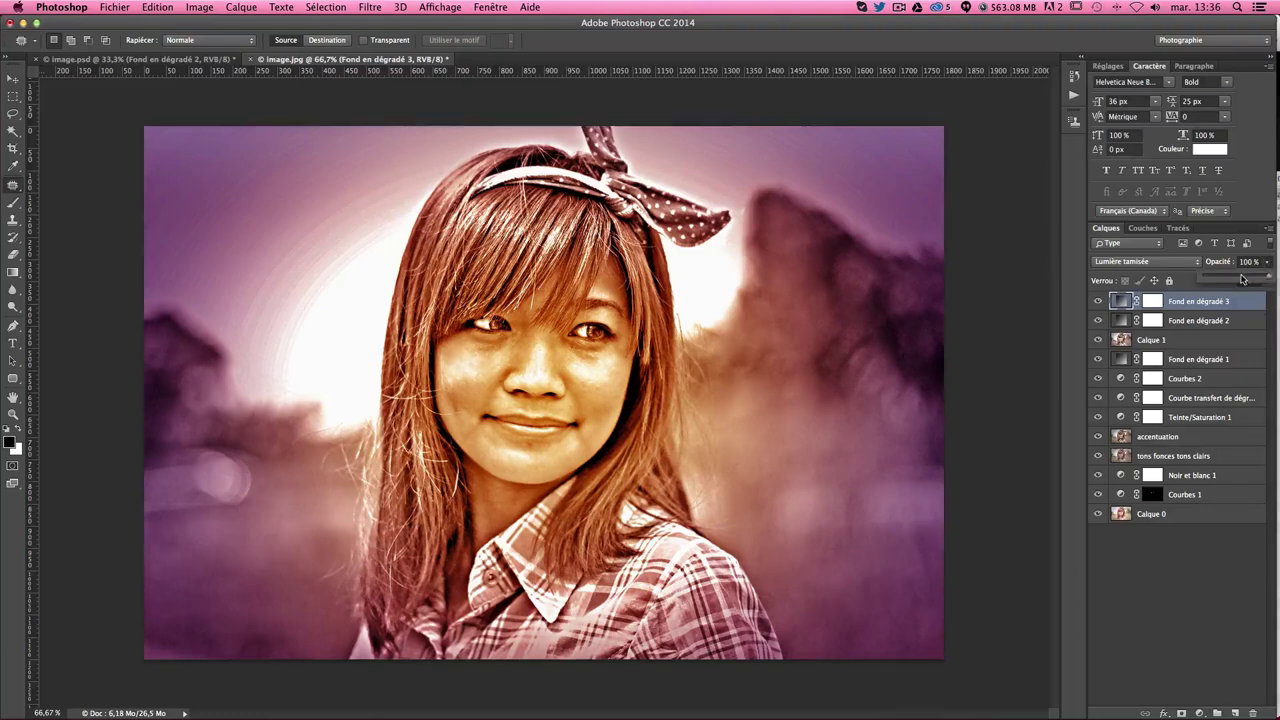
{"action": "left_click_drag", "start_coordinate": [1247, 280], "coordinate": [1230, 281]}
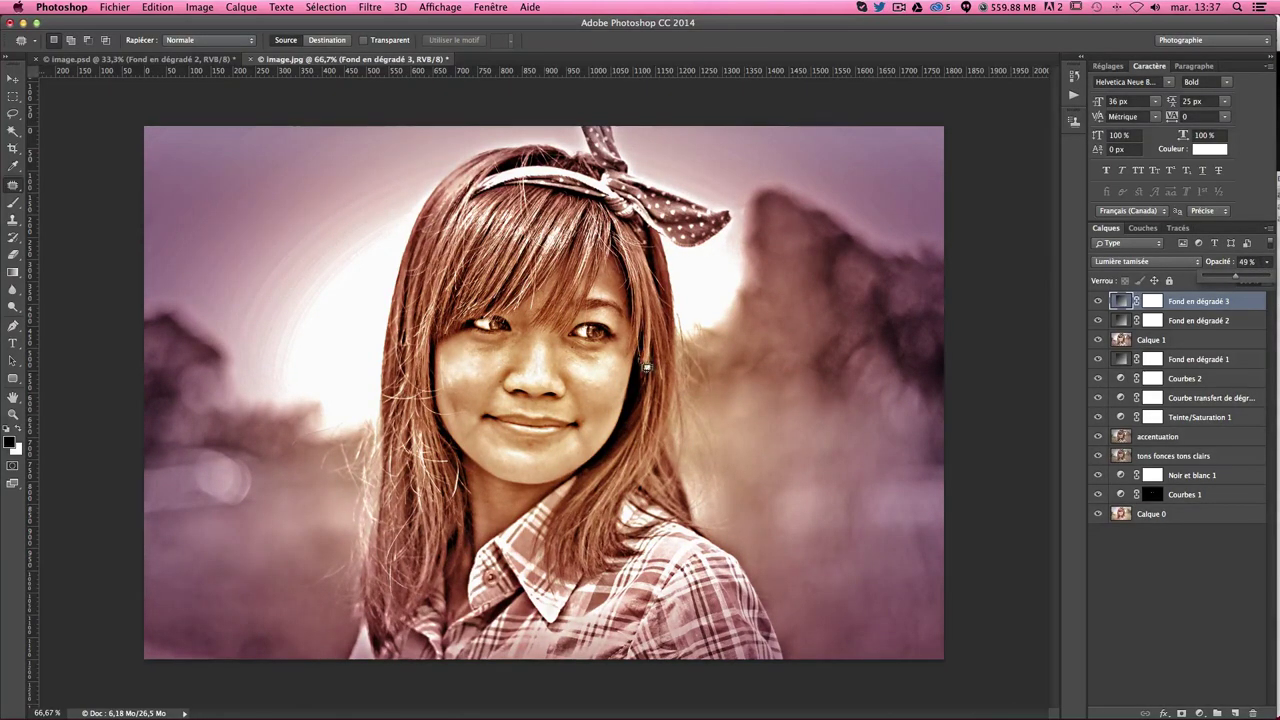
{"action": "left_click", "coordinate": [1152, 301]}
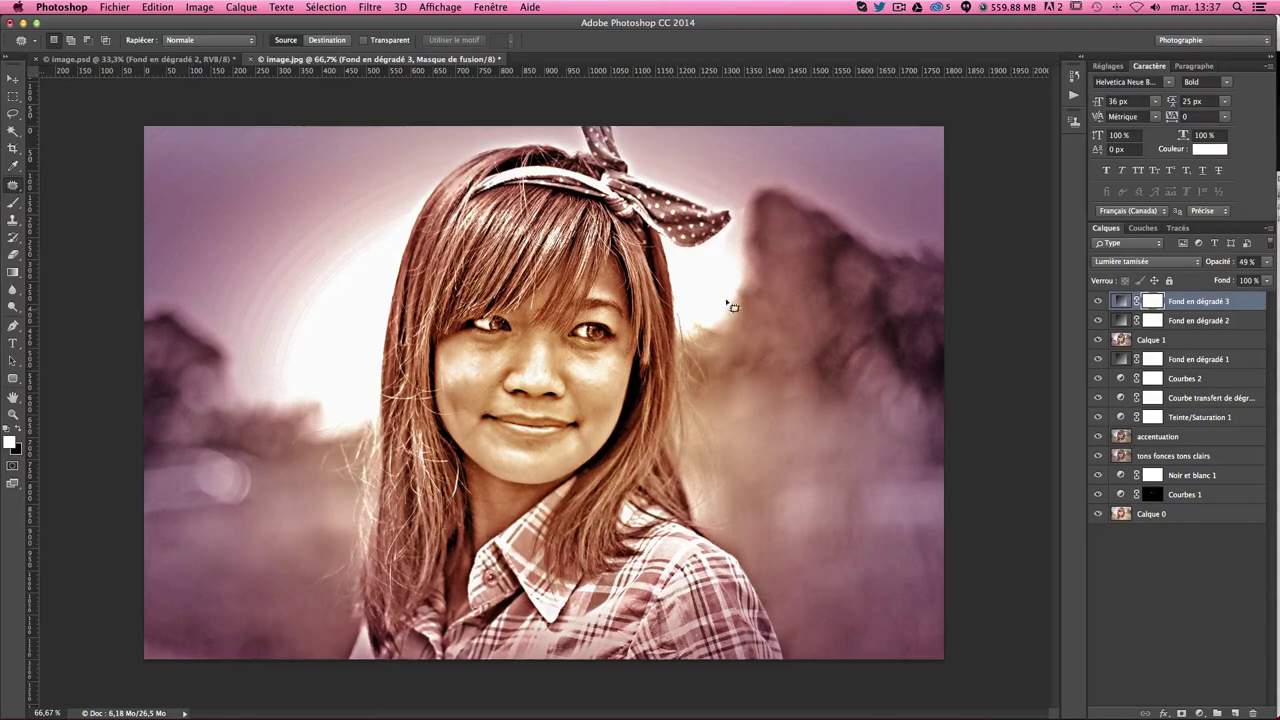
Paint black on the Fond en dégradé 3 mask over the face and body, resizing the brush to about 250–400 px
{"action": "left_click", "coordinate": [13, 202]}
{"action": "left_click", "coordinate": [18, 429]}
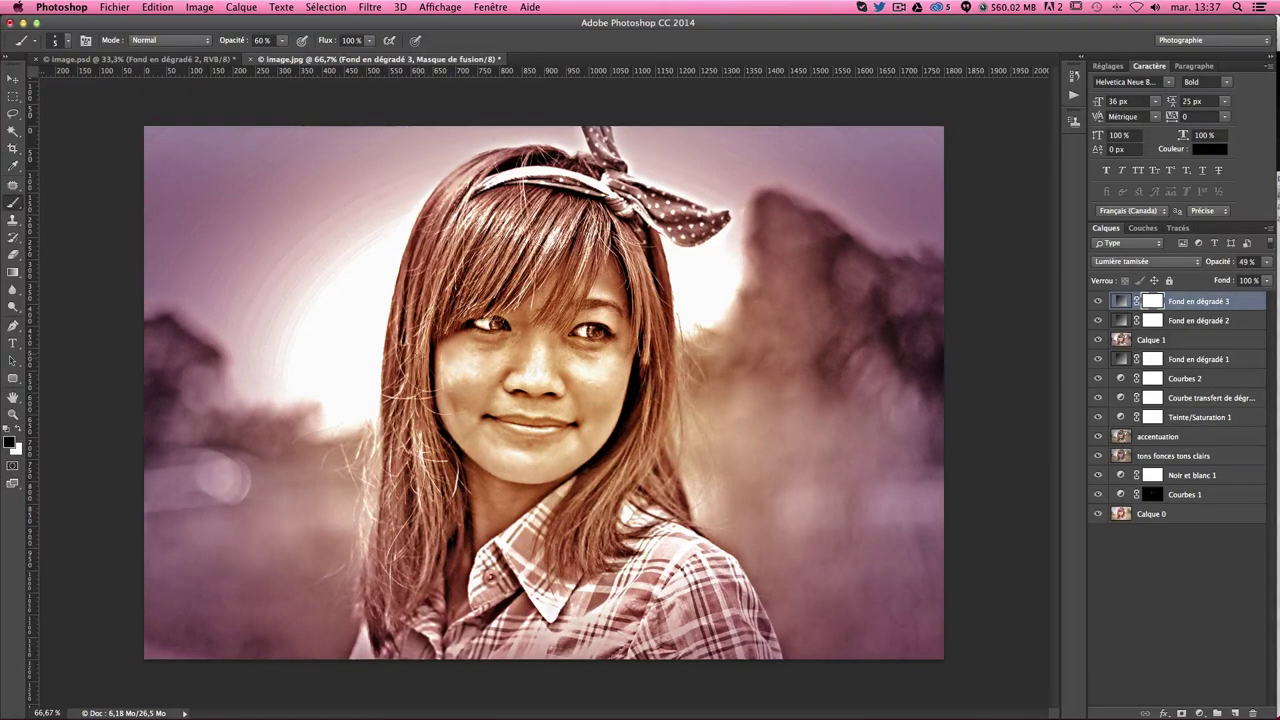
{"action": "mouse_move", "coordinate": [504, 377]}
{"action": "left_mouse_down"}
{"action": "mouse_move", "coordinate": [560, 377]}
{"action": "mouse_move", "coordinate": [545, 400]}
{"action": "left_mouse_up"}
{"action": "right_click", "coordinate": [570, 355]}
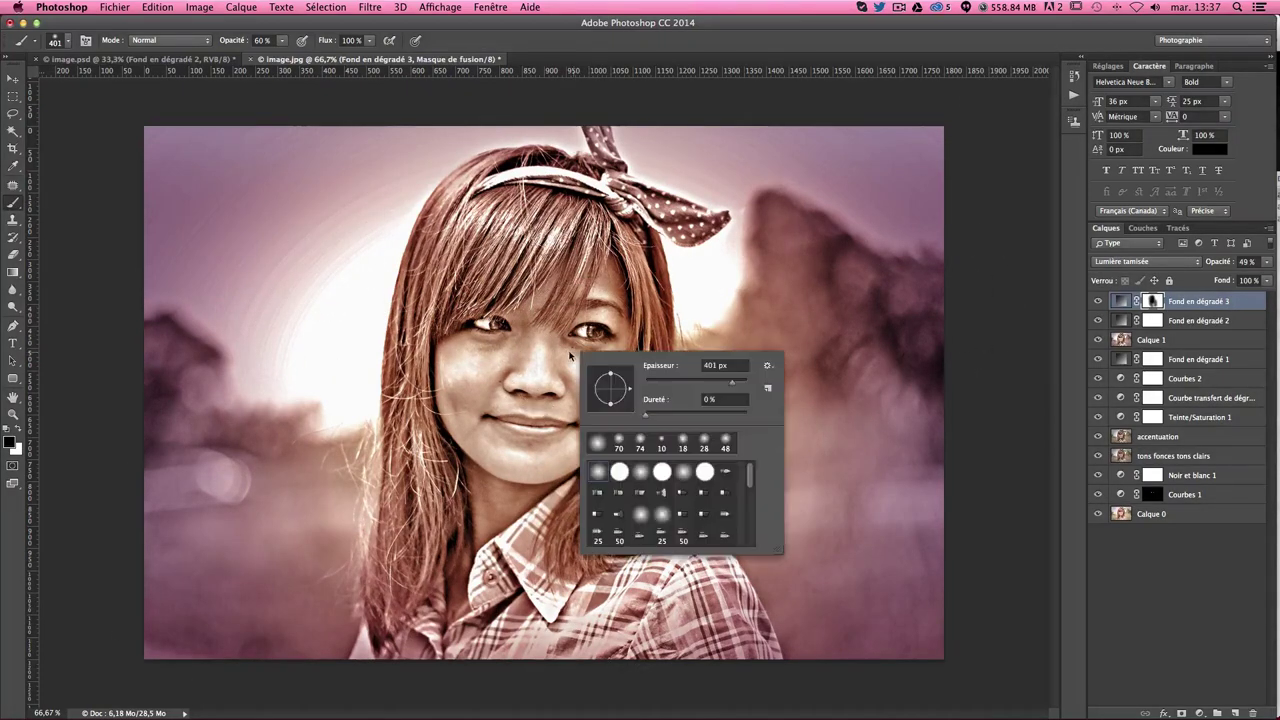
{"action": "key", "text": "Return"}
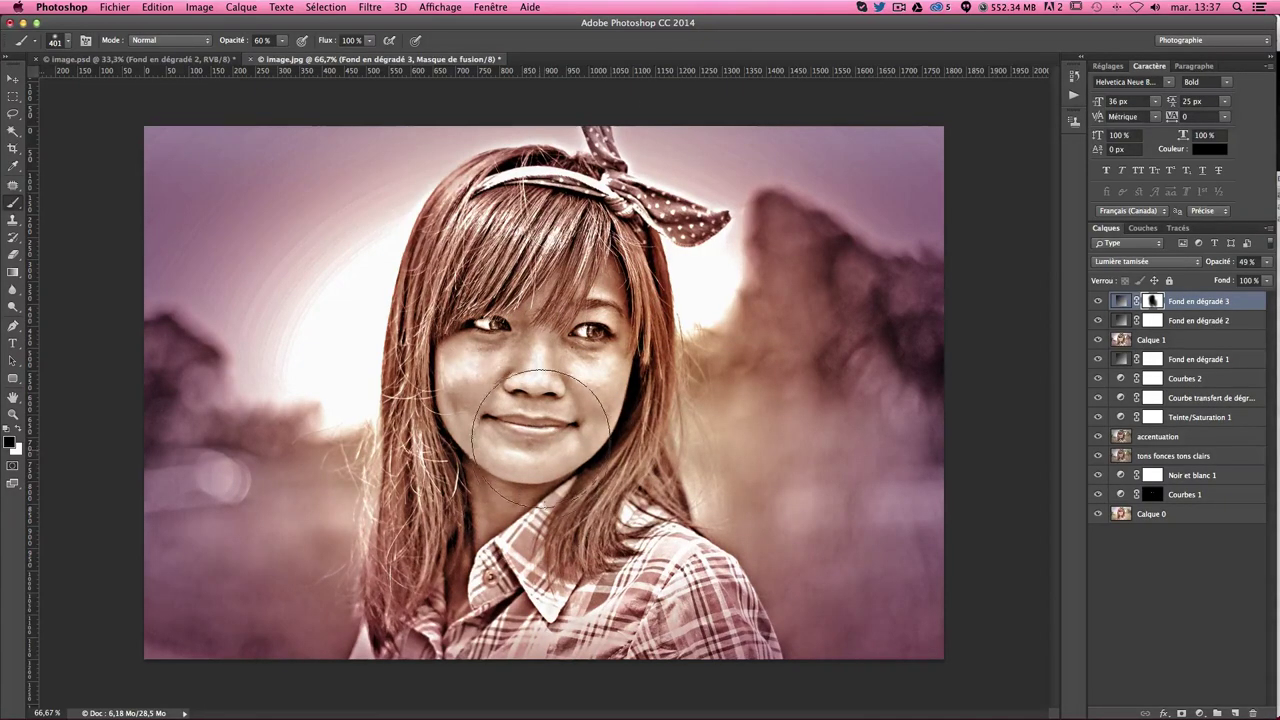
{"action": "left_click_drag", "start_coordinate": [541, 438], "coordinate": [512, 345]}
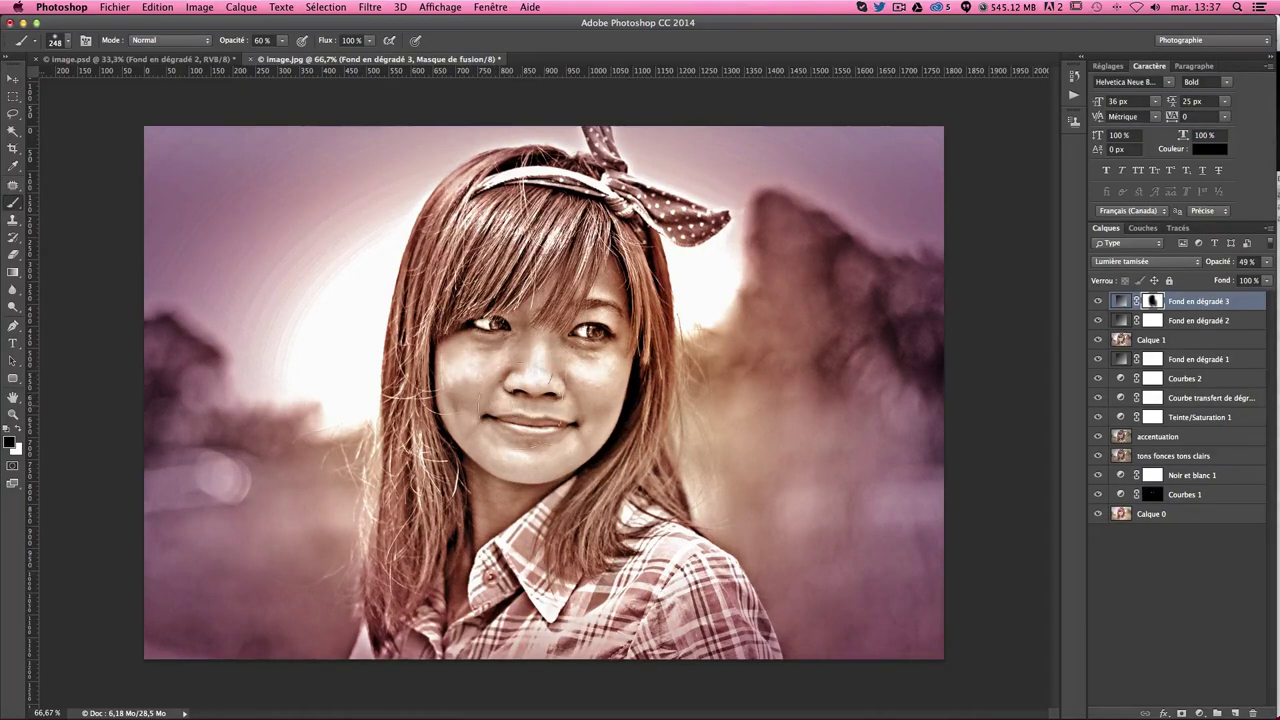
{"action": "key", "text": "x"}
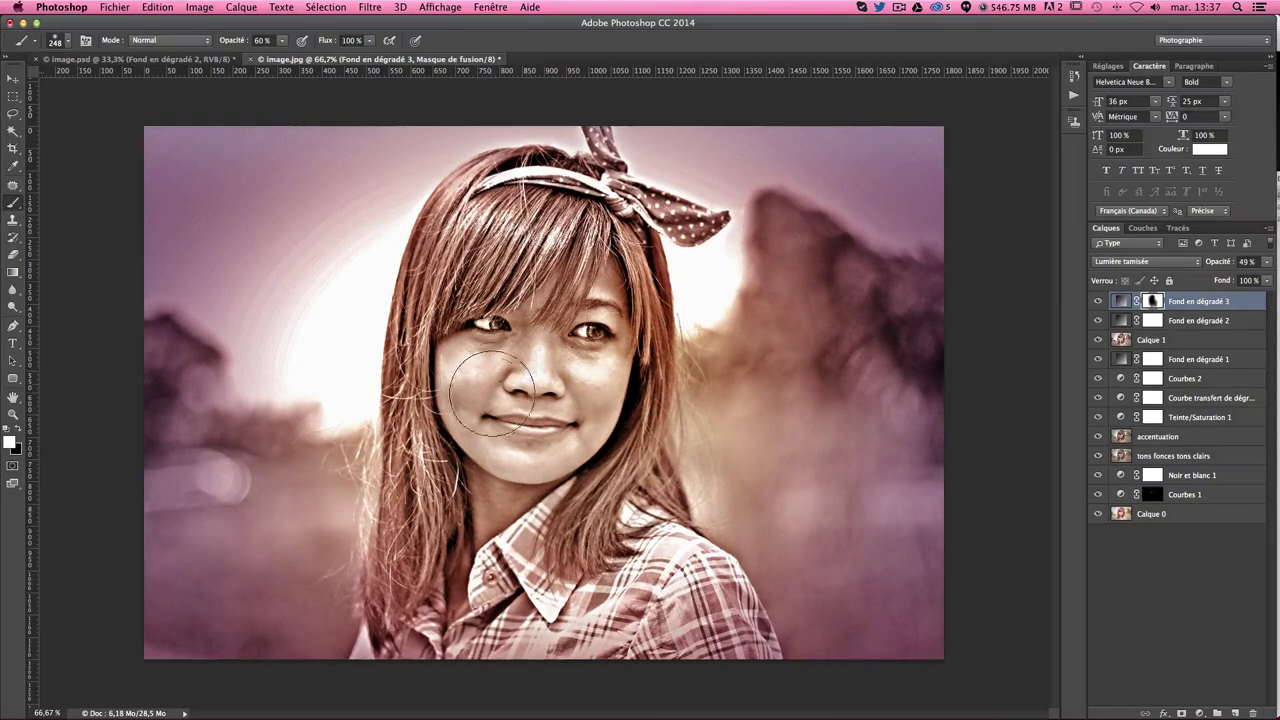
{"action": "left_click_drag", "start_coordinate": [530, 425], "coordinate": [500, 434]}
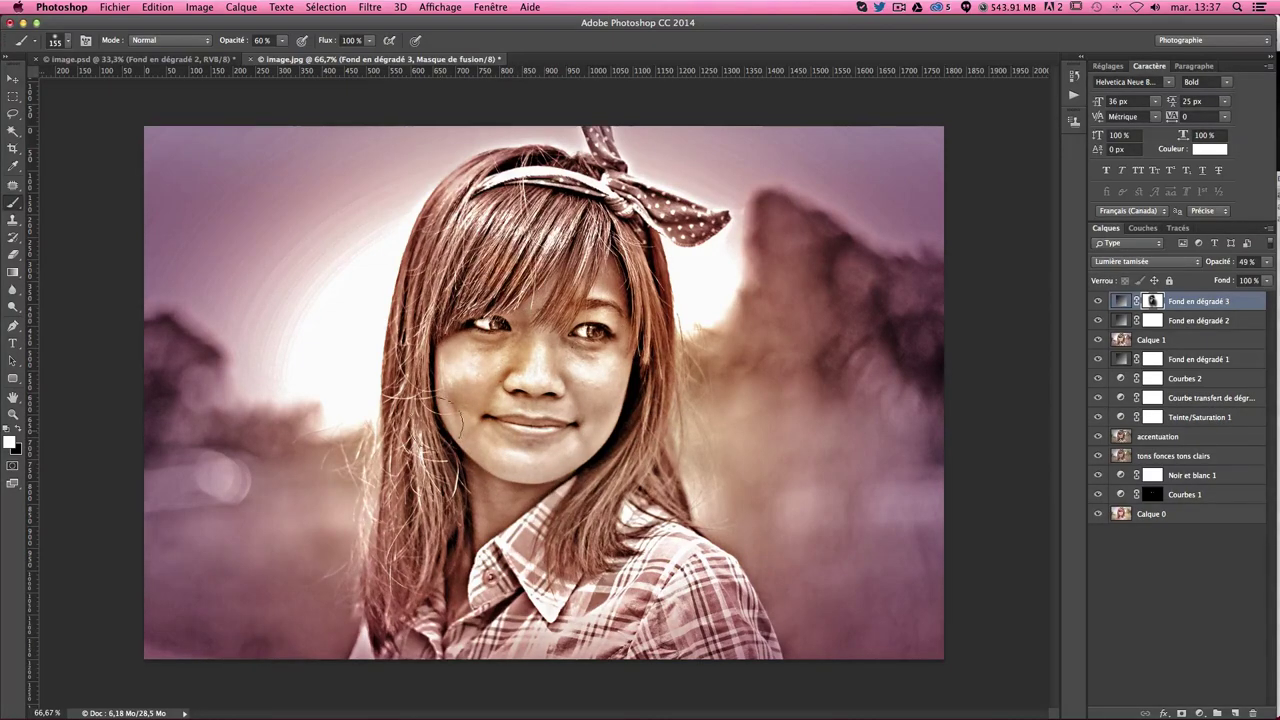
{"action": "left_click_drag", "start_coordinate": [625, 400], "coordinate": [640, 400]}
{"action": "key", "text": "x"}
Put a copy of the untouched Calque 0 photo on top and toggle it to compare
{"action": "left_click", "coordinate": [1176, 514]}
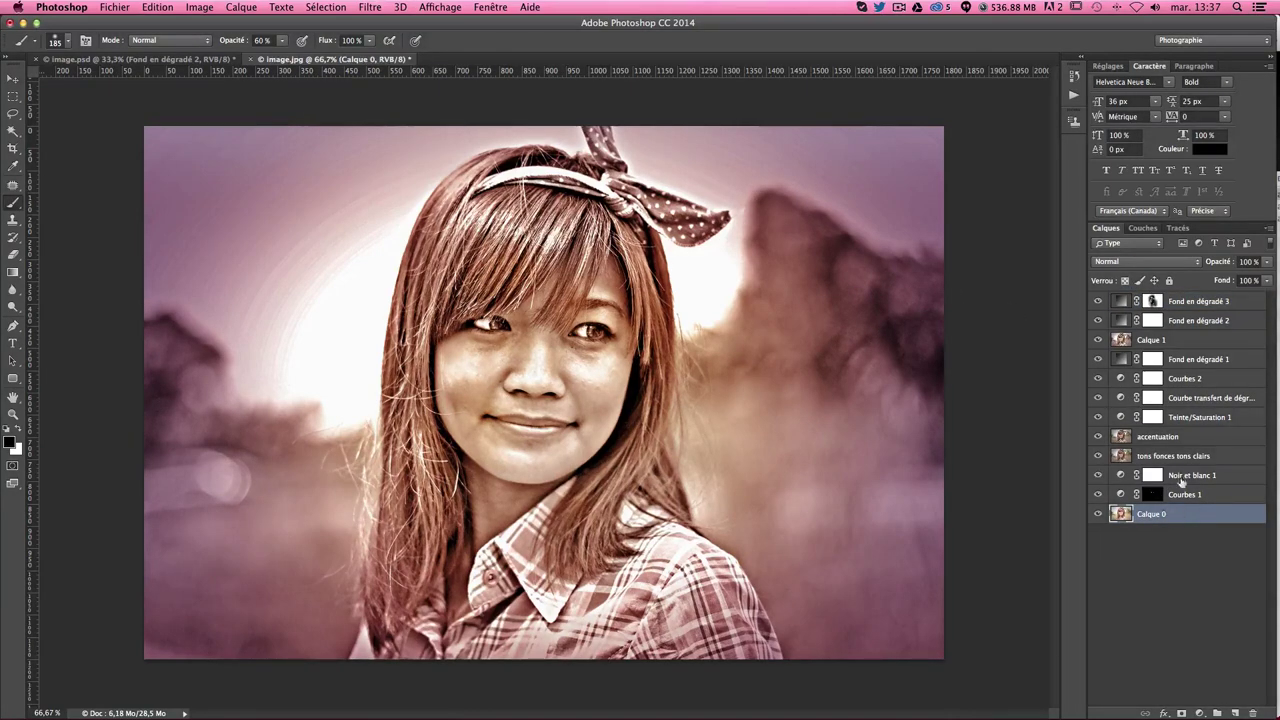
{"action": "key", "text": "ctrl+shift+alt+e"}
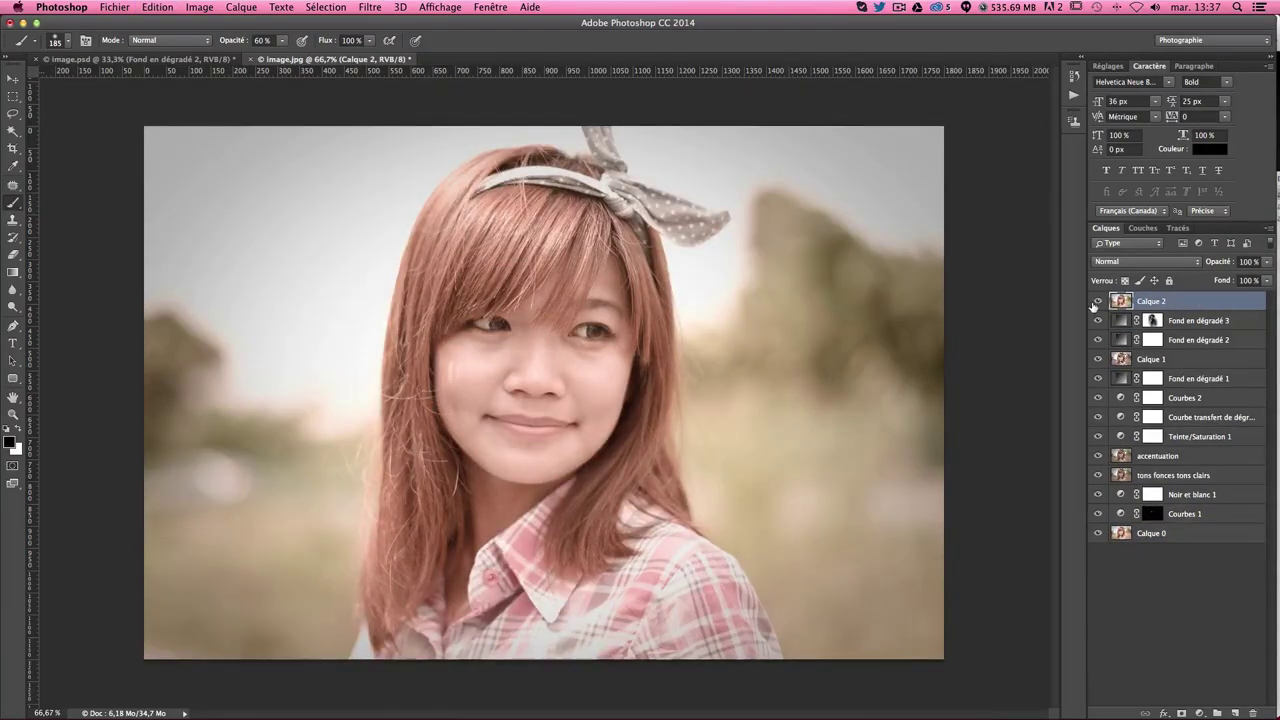
{"action": "left_click", "coordinate": [1097, 302]}
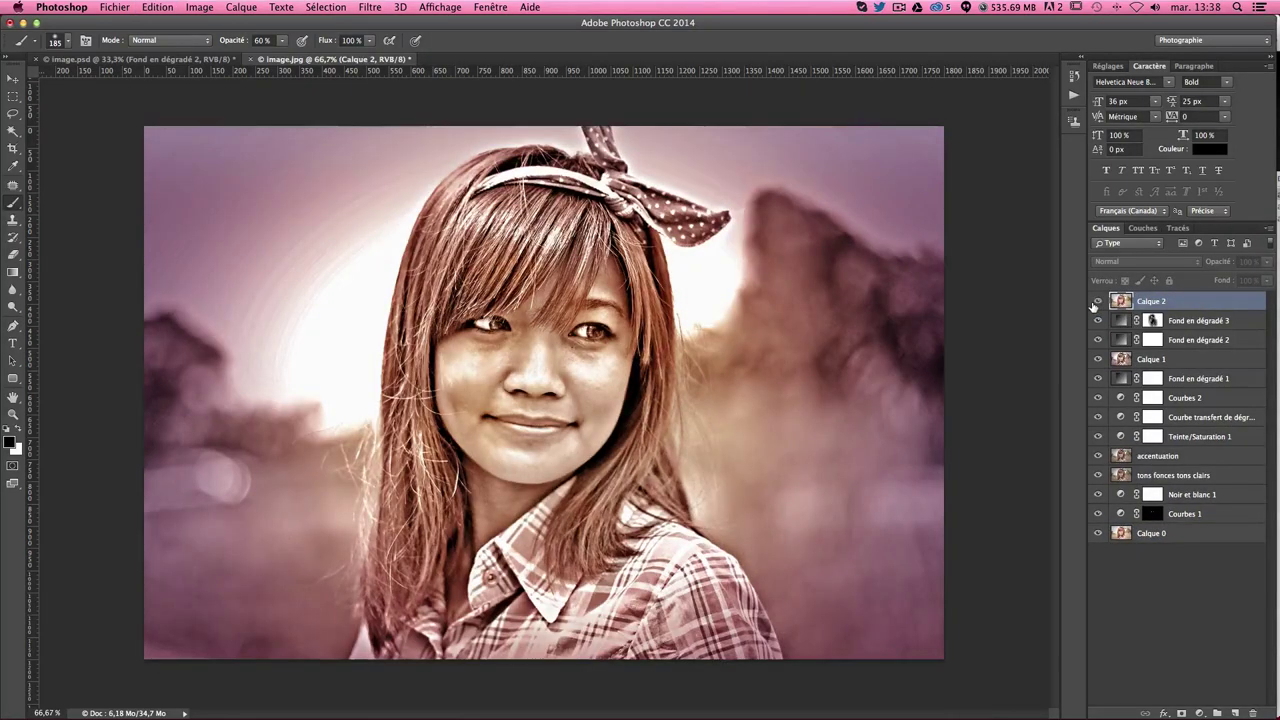
{"action": "left_click", "coordinate": [1097, 302]}
{"action": "left_click", "coordinate": [1097, 302]}
{"action": "left_click", "coordinate": [1097, 302]}
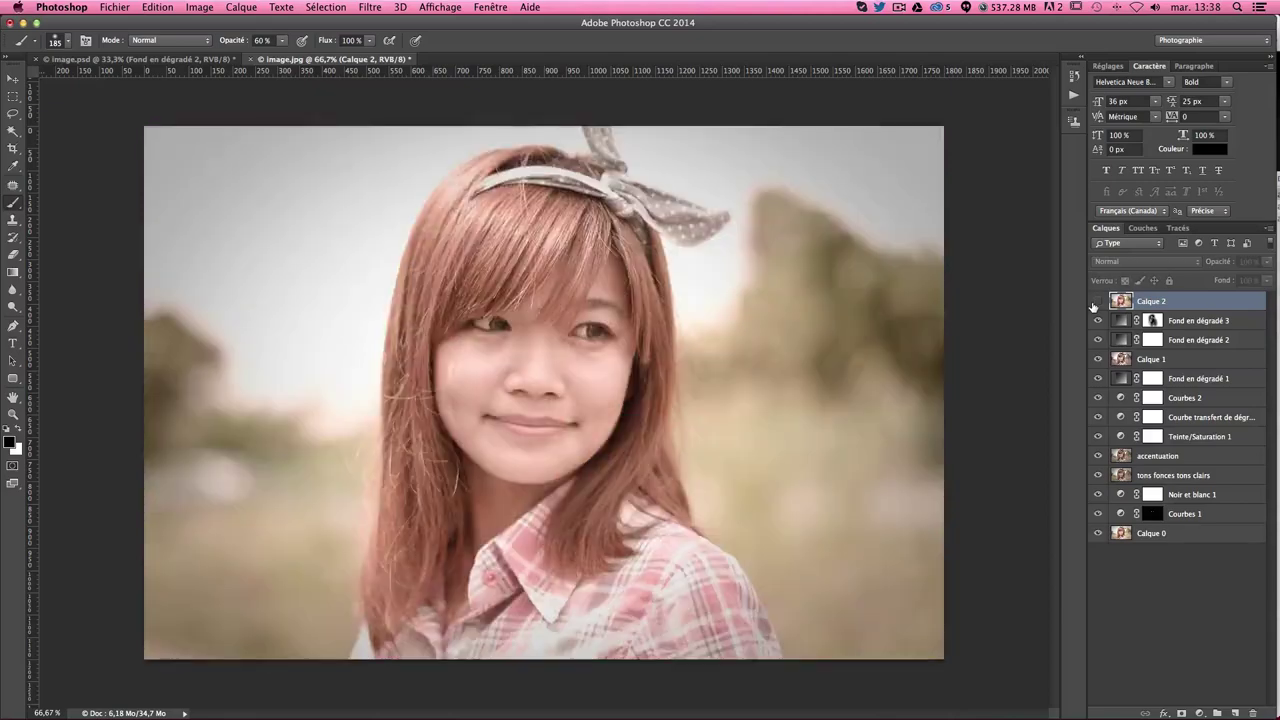
{"action": "left_click", "coordinate": [1097, 302]}
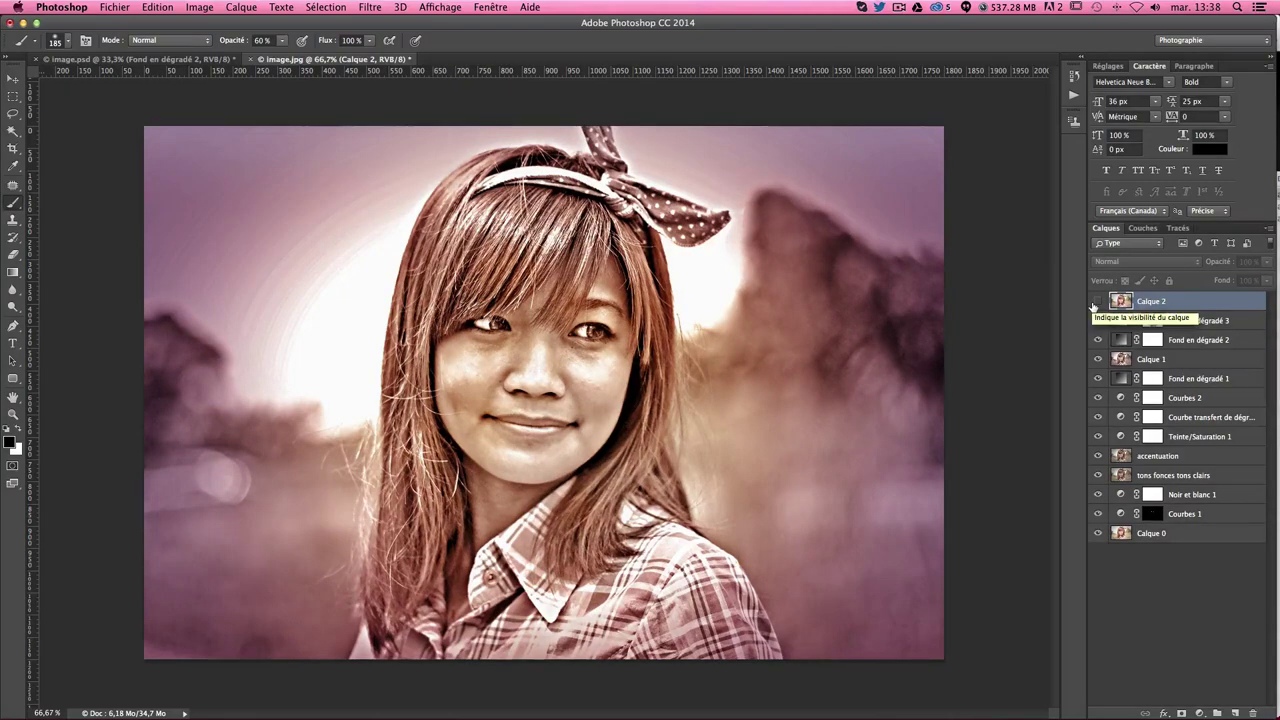
{"action": "left_click", "coordinate": [1096, 302]}
Leave the original copy hidden and stamp all visible layers into Calque 3 above Fond en dégradé 3
{"action": "left_click", "coordinate": [1096, 302]}
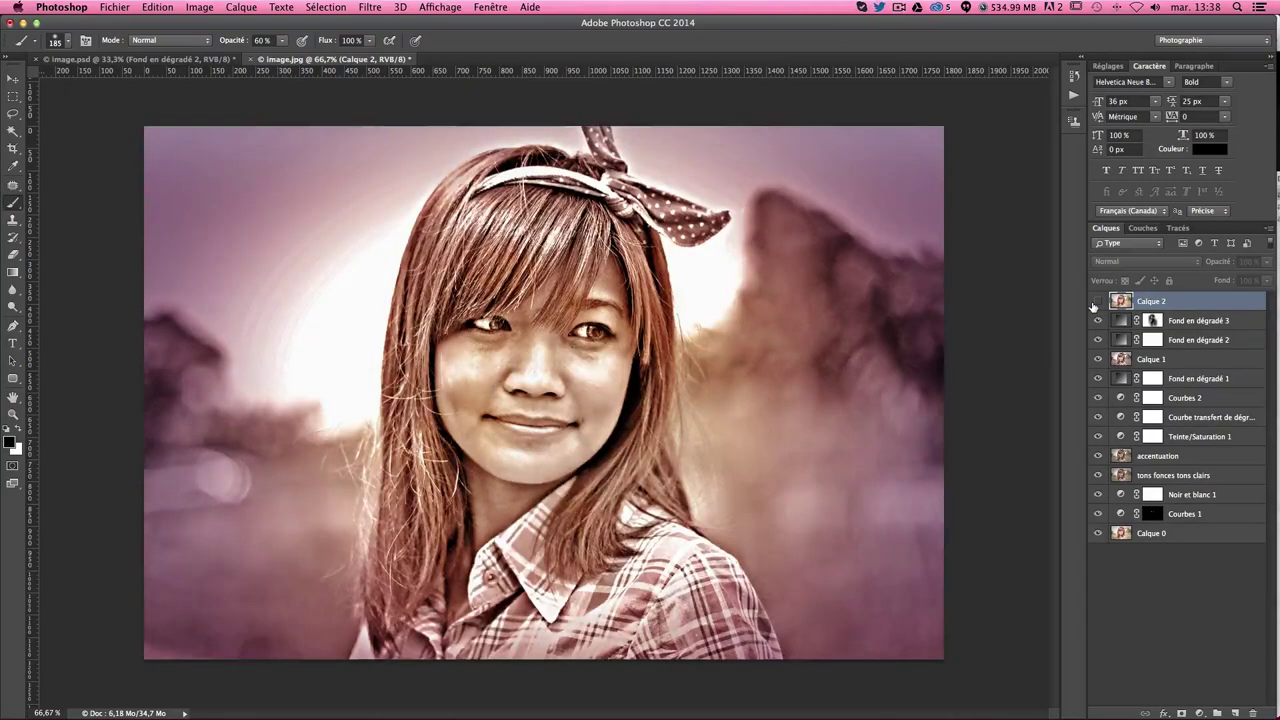
{"action": "left_click", "coordinate": [1096, 302]}
{"action": "left_click", "coordinate": [1096, 302]}
{"action": "left_click", "coordinate": [1095, 304]}
{"action": "left_click", "coordinate": [1095, 304]}
{"action": "left_click", "coordinate": [1197, 323]}
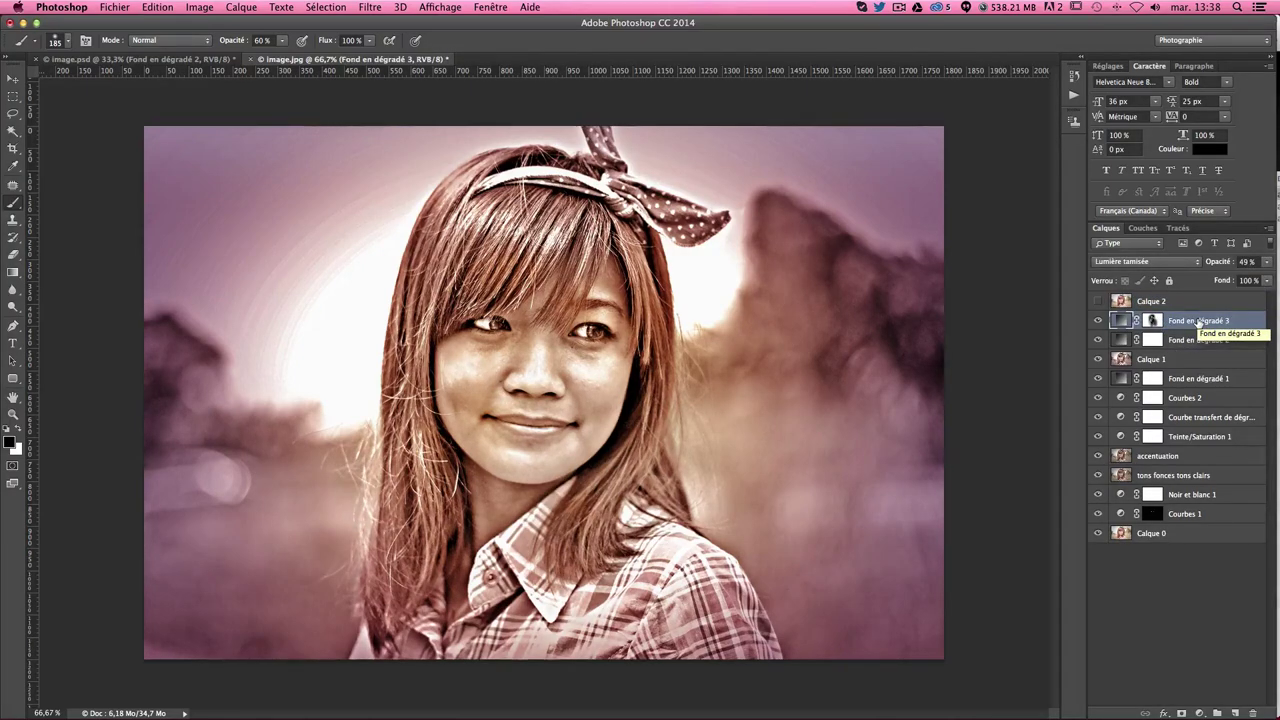
{"action": "key", "text": "ctrl+shift+alt+e"}
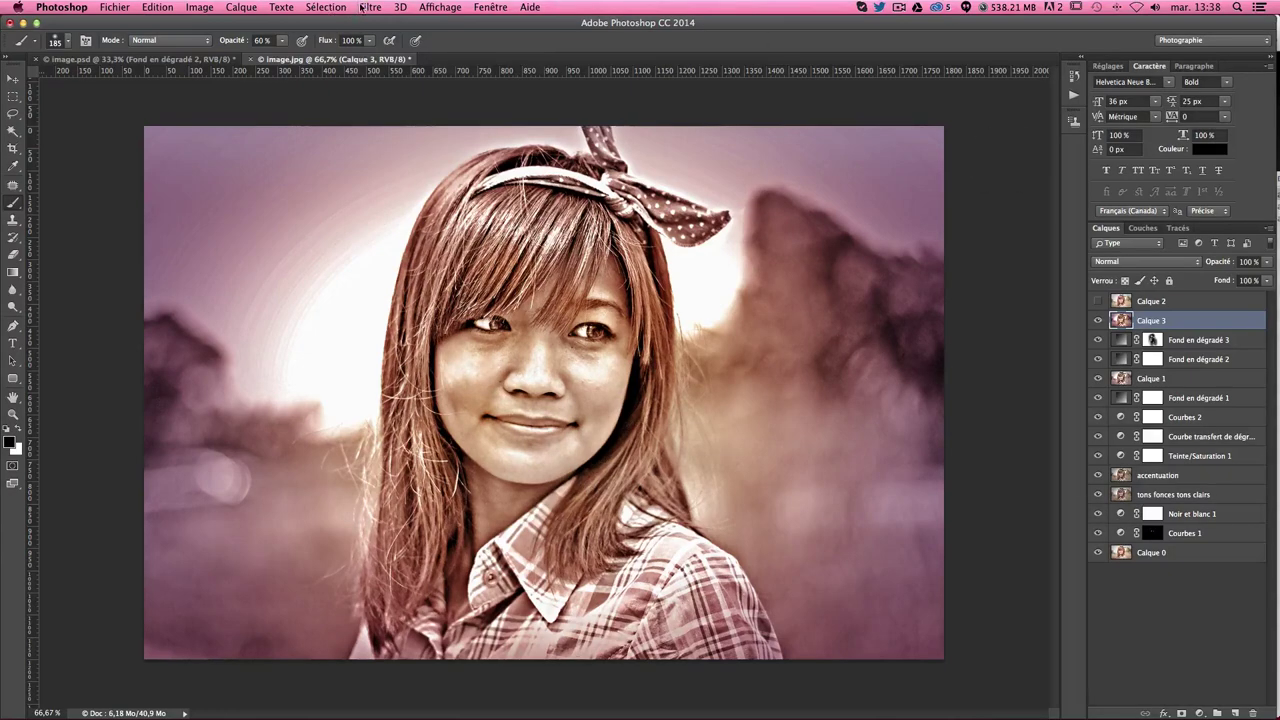
Soften Calque 3 in Filtre Camera Raw with Clarté at about -29
{"action": "left_click", "coordinate": [363, 7]}
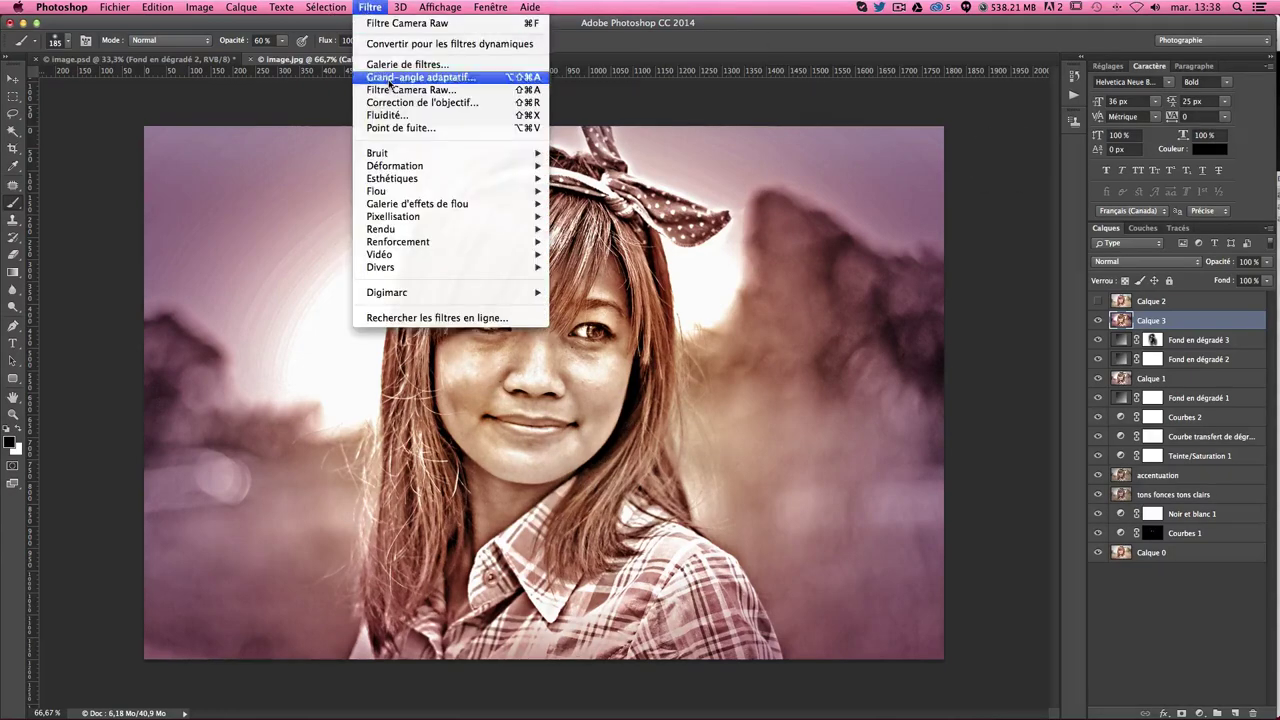
{"action": "left_click", "coordinate": [455, 90]}
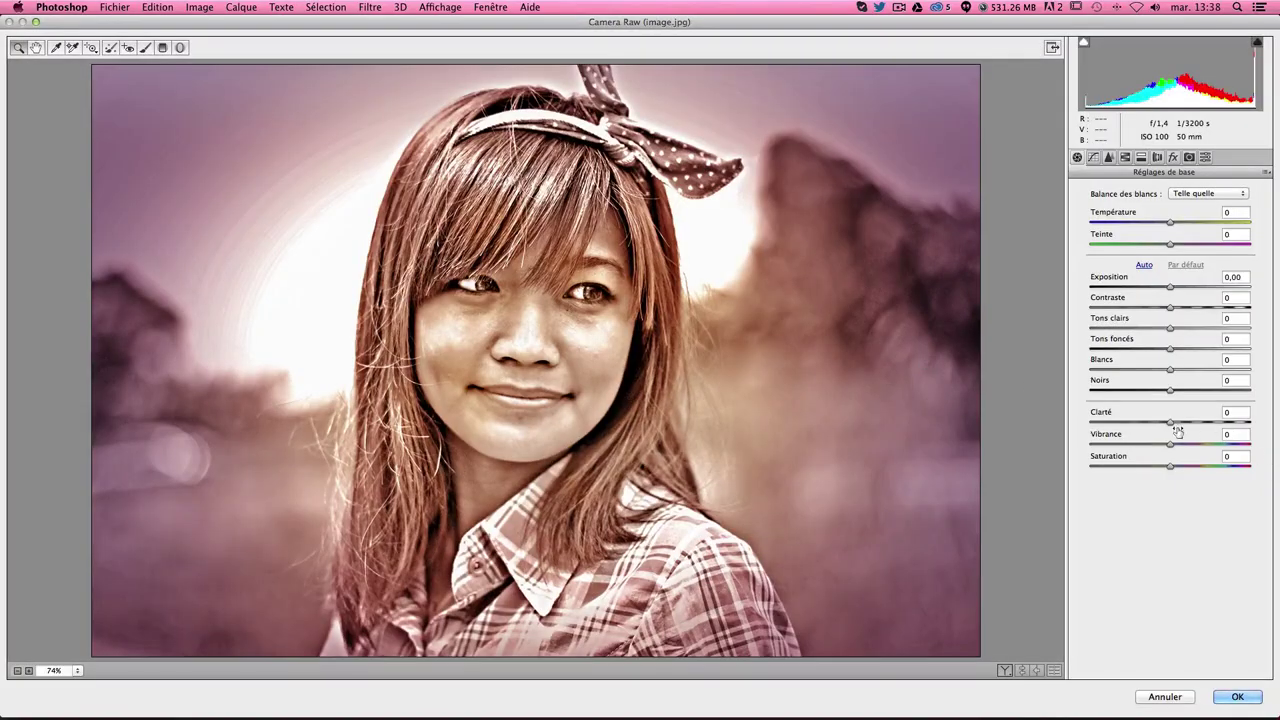
{"action": "left_click_drag", "start_coordinate": [1170, 422], "coordinate": [1141, 423]}
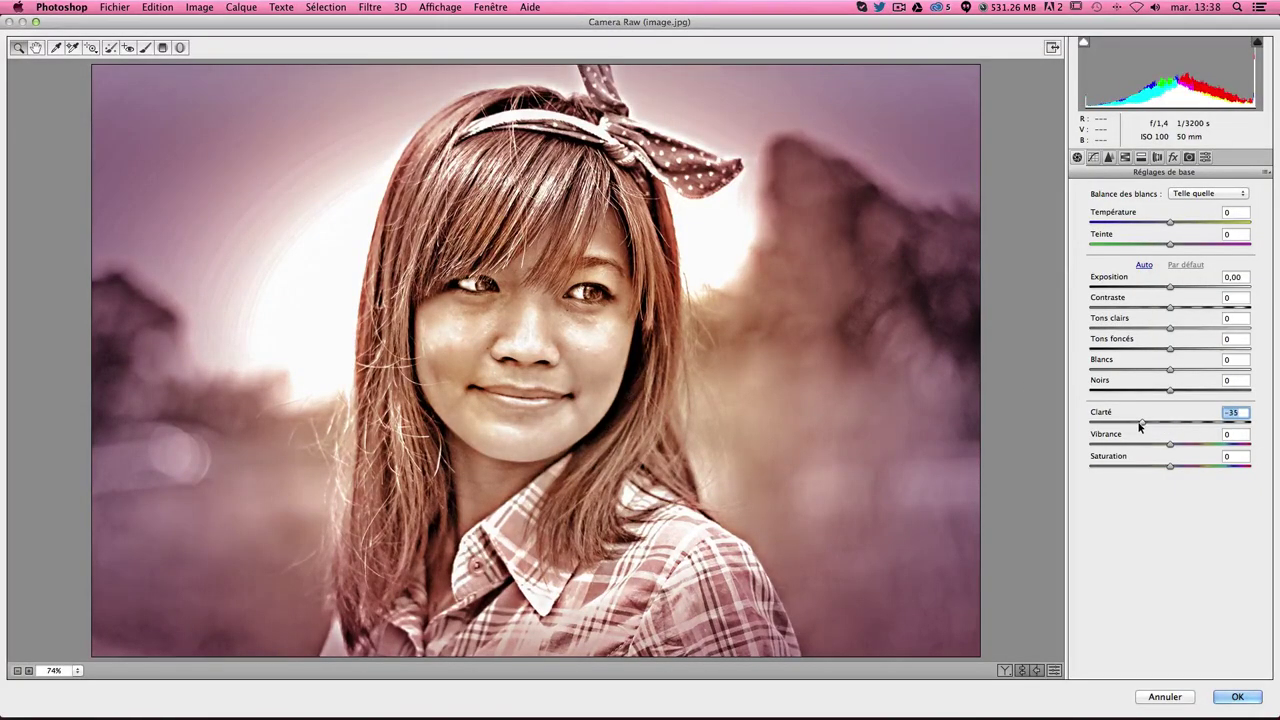
{"action": "left_click_drag", "start_coordinate": [1140, 425], "coordinate": [1151, 427]}
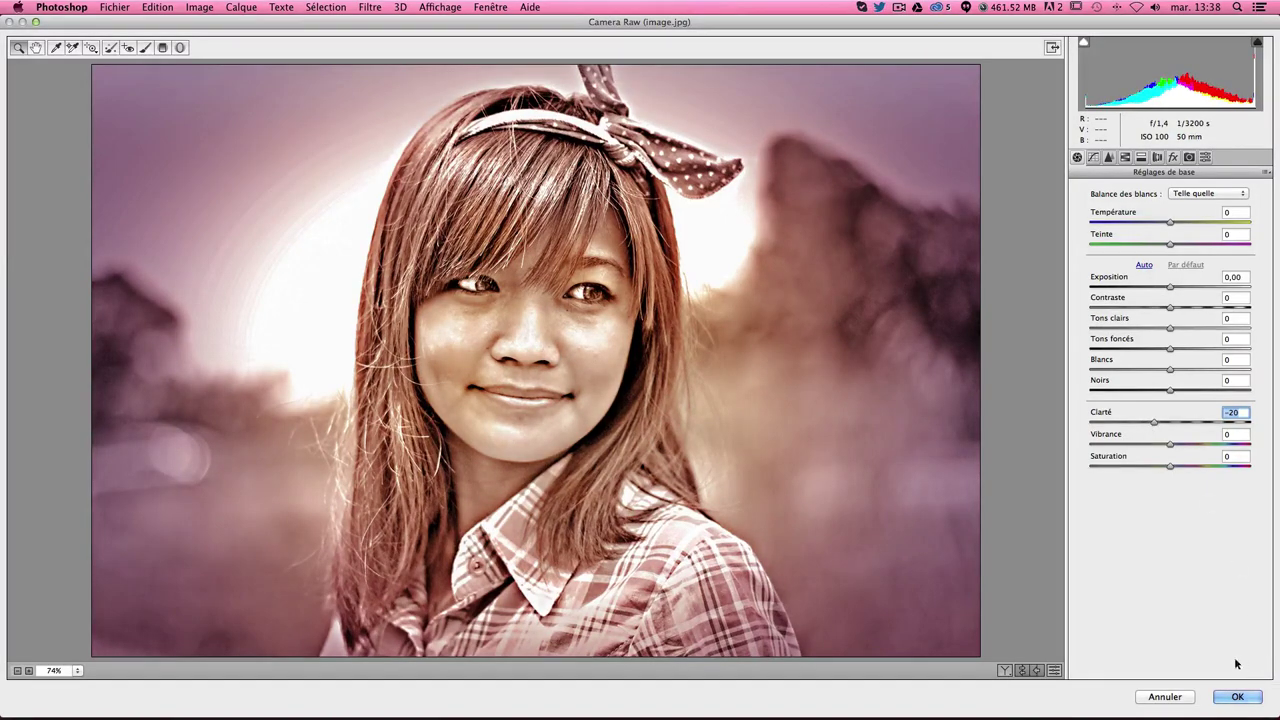
{"action": "left_click", "coordinate": [1238, 697]}
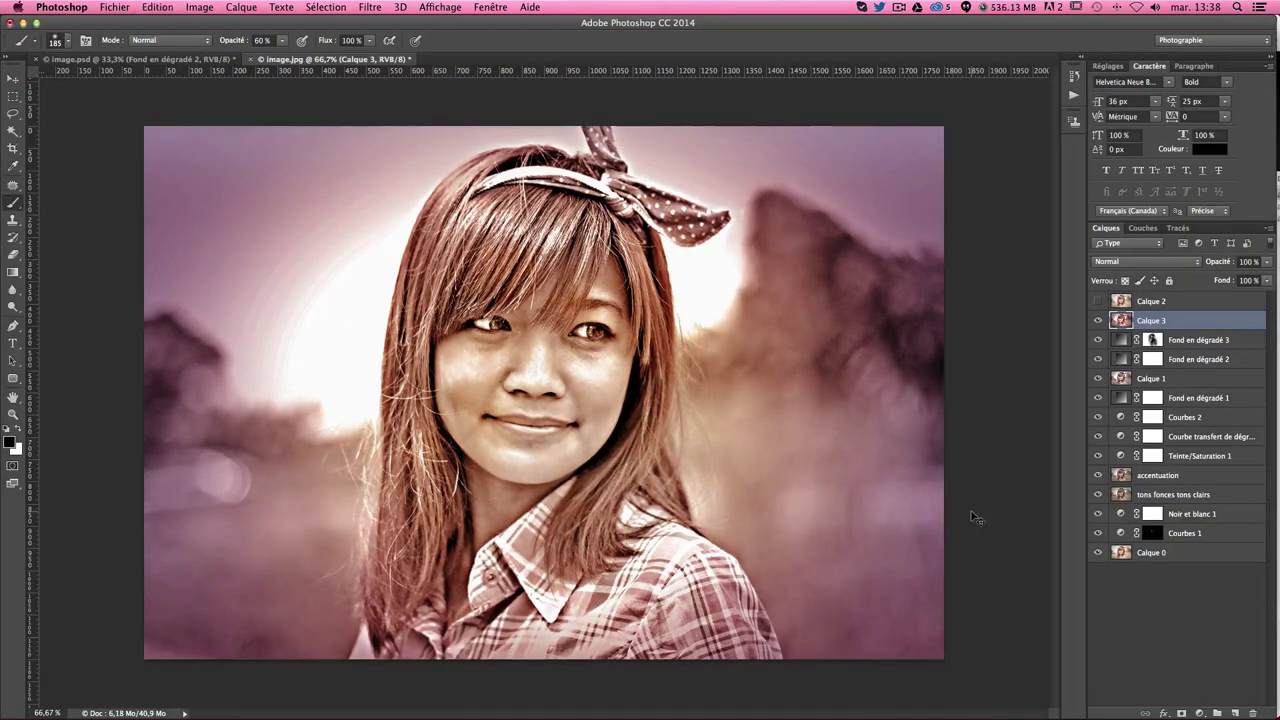
Compare the image before and after softening, then switch to the image.psd document
{"action": "key", "text": "ctrl+z"}
{"action": "key", "text": "ctrl+z"}
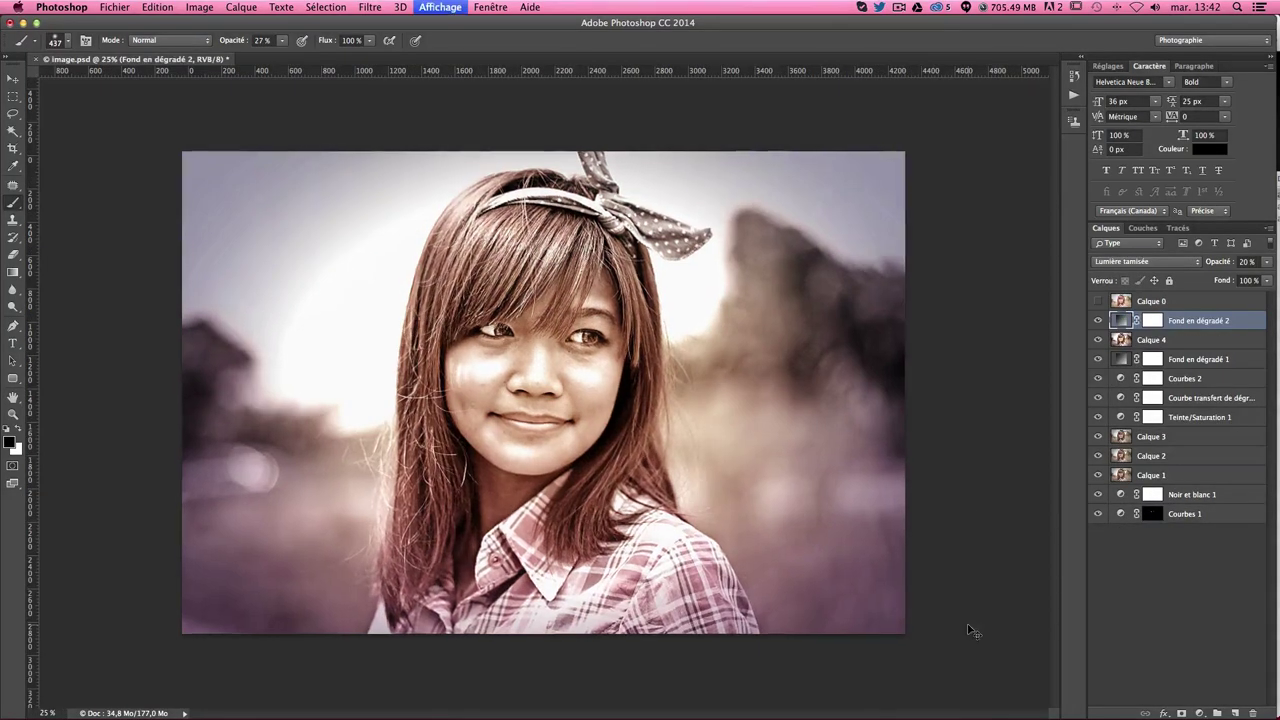
{"action": "key", "text": "ctrl+plus"}
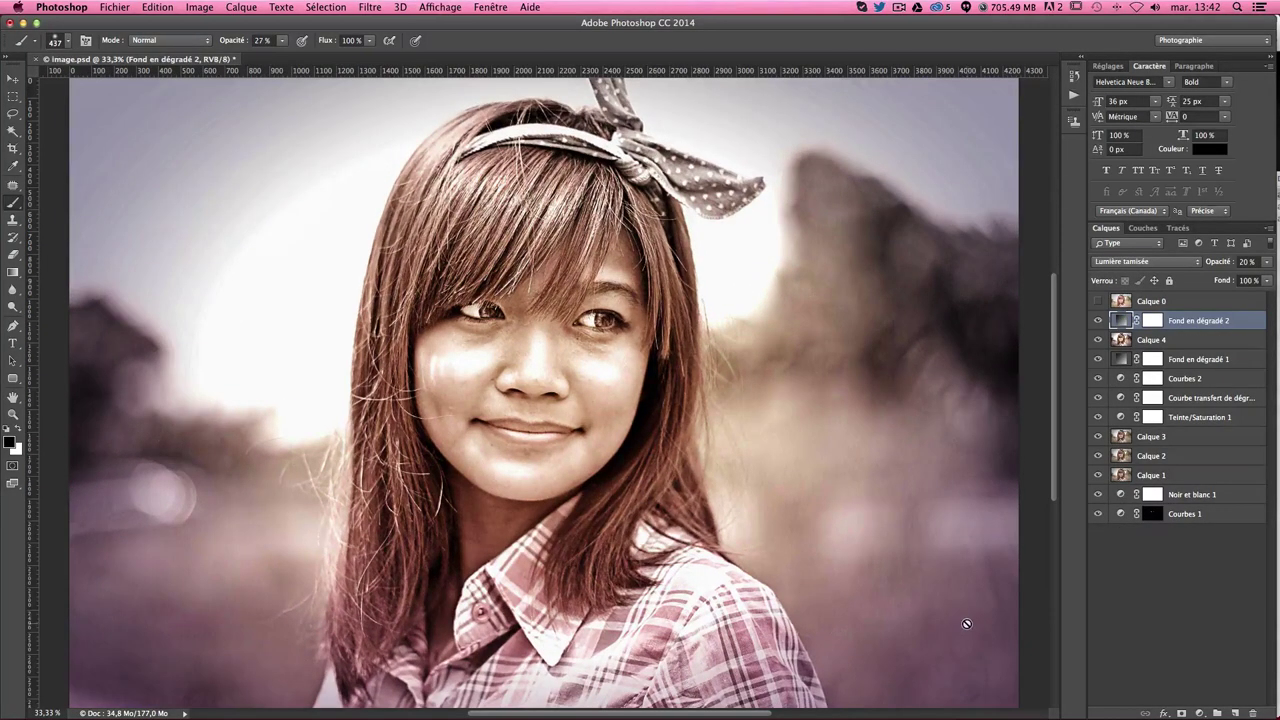
{"action": "left_click", "coordinate": [1199, 713]}
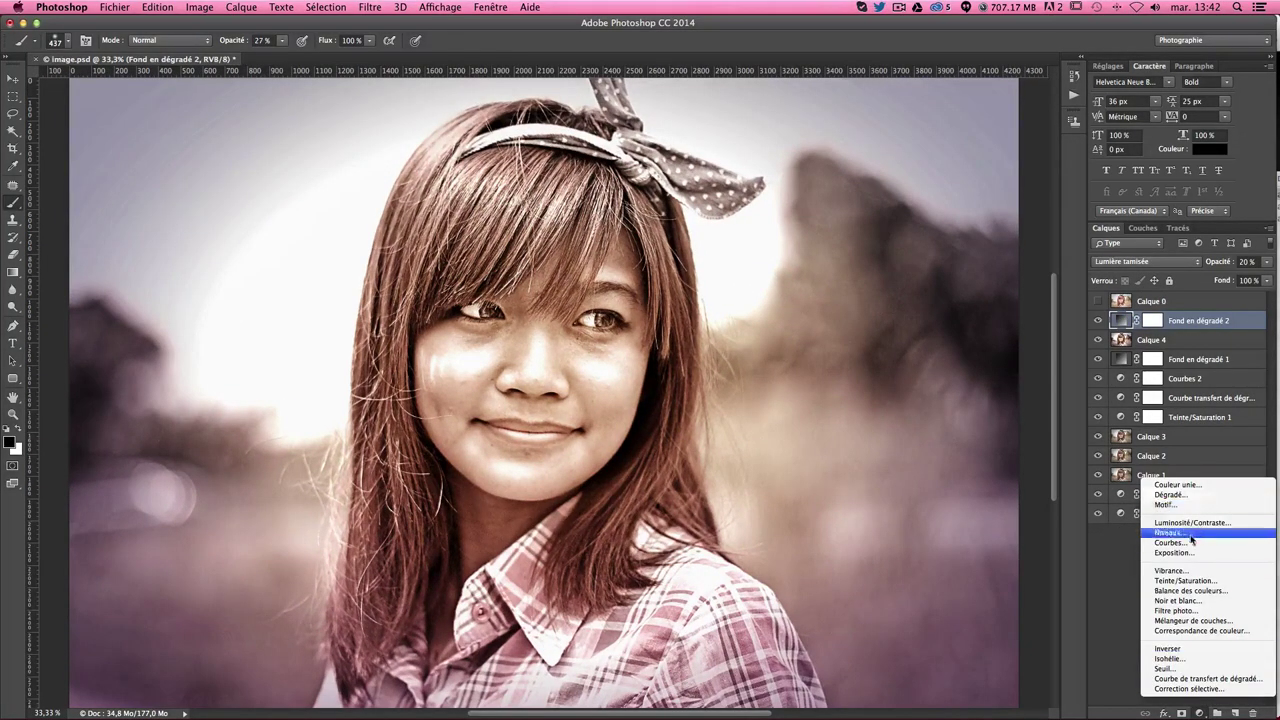
Add a Noir et blanc adjustment layer, keep black as foreground, enlarge the brush and zoom out
{"action": "left_click", "coordinate": [1178, 600]}
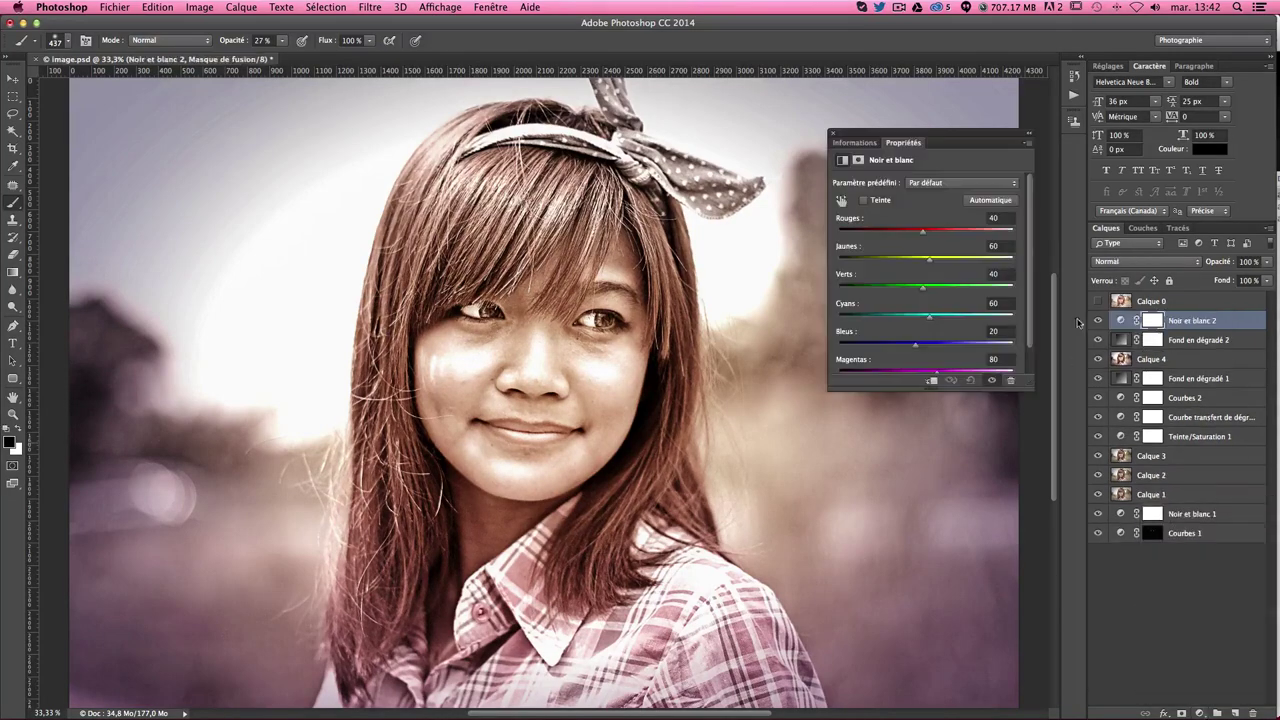
{"action": "left_click", "coordinate": [830, 133]}
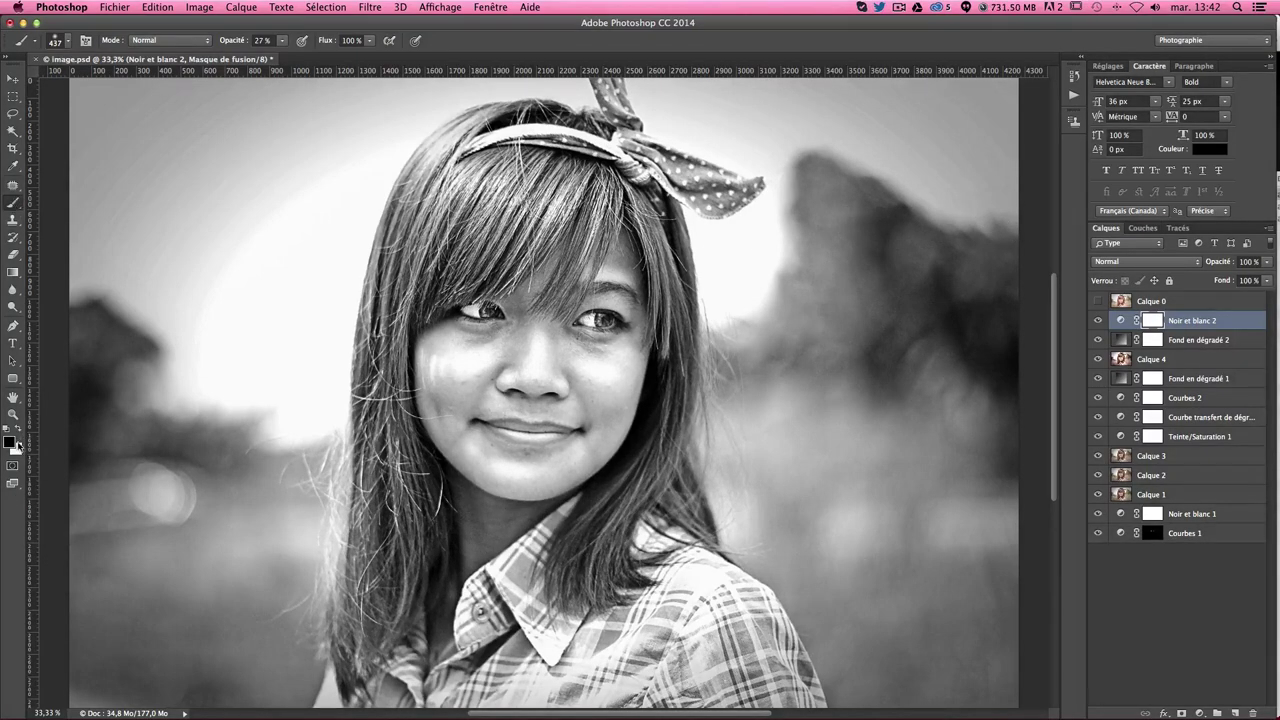
{"action": "key", "text": "x"}
{"action": "key", "text": "x"}
{"action": "left_click_drag", "start_coordinate": [457, 357], "coordinate": [498, 351]}
{"action": "key", "text": "ctrl+minus"}
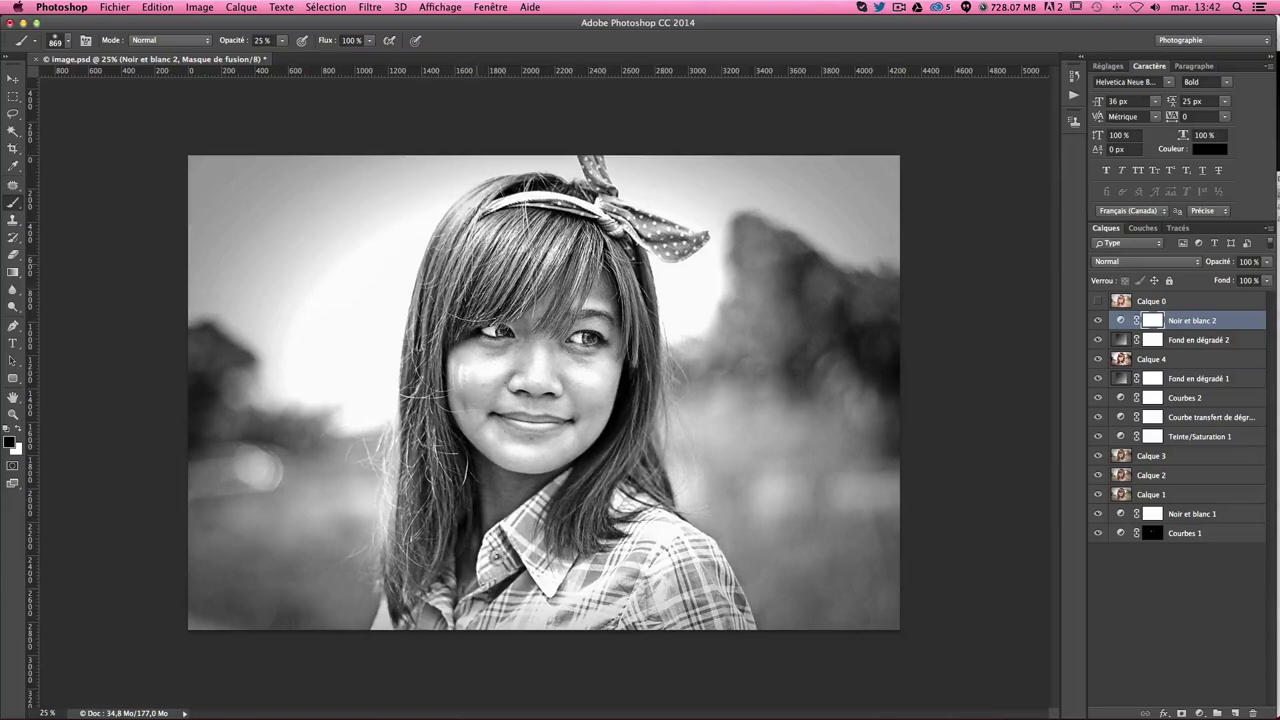
Paint the Noir et blanc 2 mask with a large, low-opacity black brush to let soft colour return
{"action": "left_click_drag", "start_coordinate": [480, 262], "coordinate": [560, 262]}
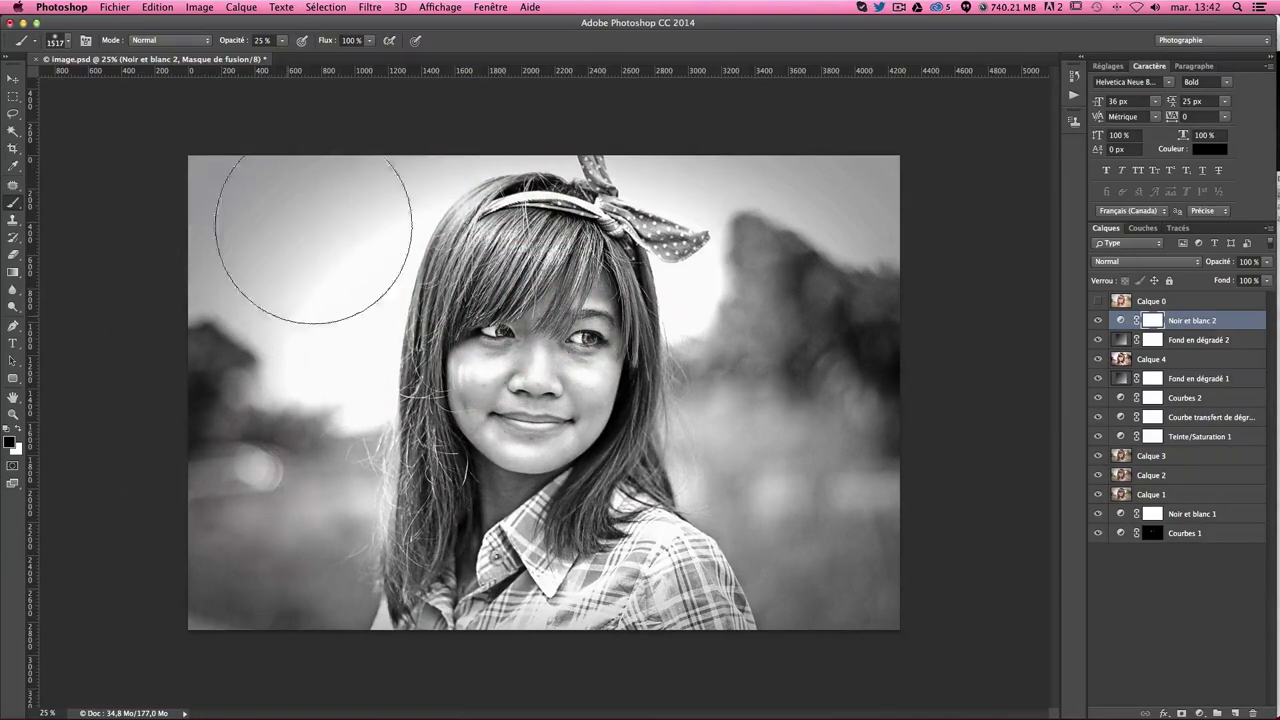
{"action": "left_click_drag", "start_coordinate": [885, 528], "coordinate": [592, 267]}
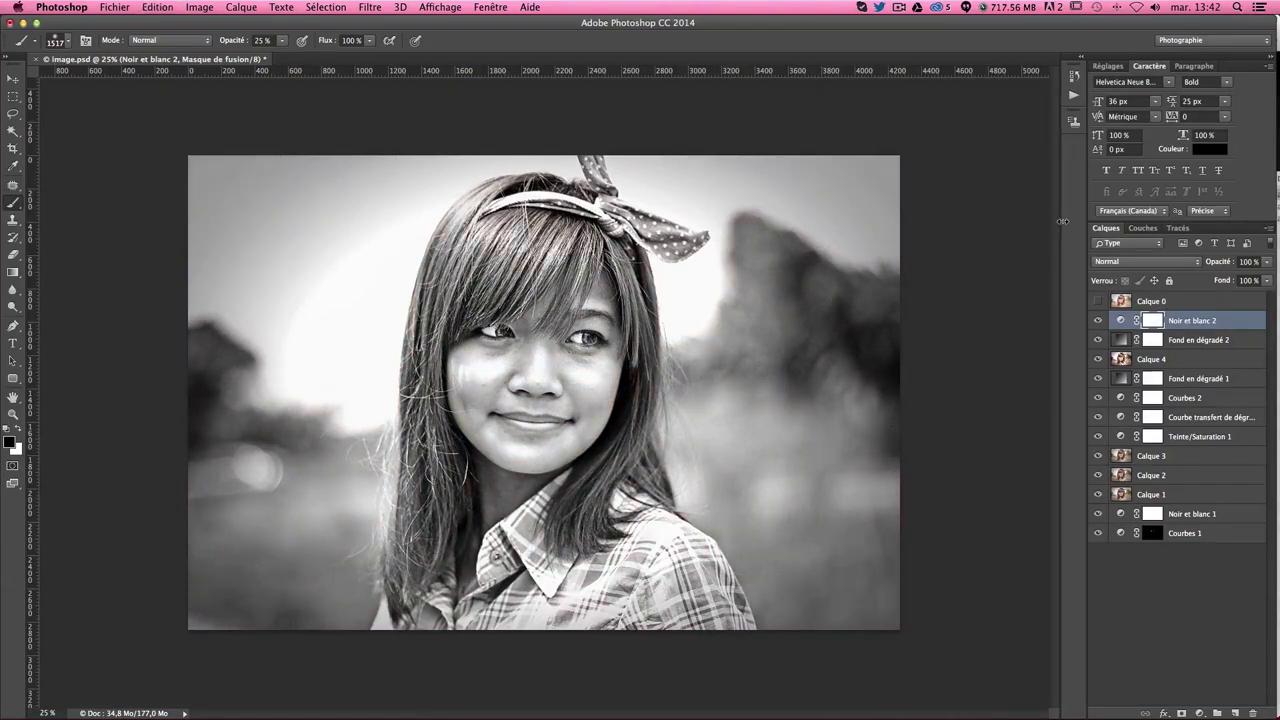
{"action": "key", "text": "ctrl+z"}
{"action": "key", "text": "ctrl+z"}
{"action": "key", "text": "ctrl+z"}
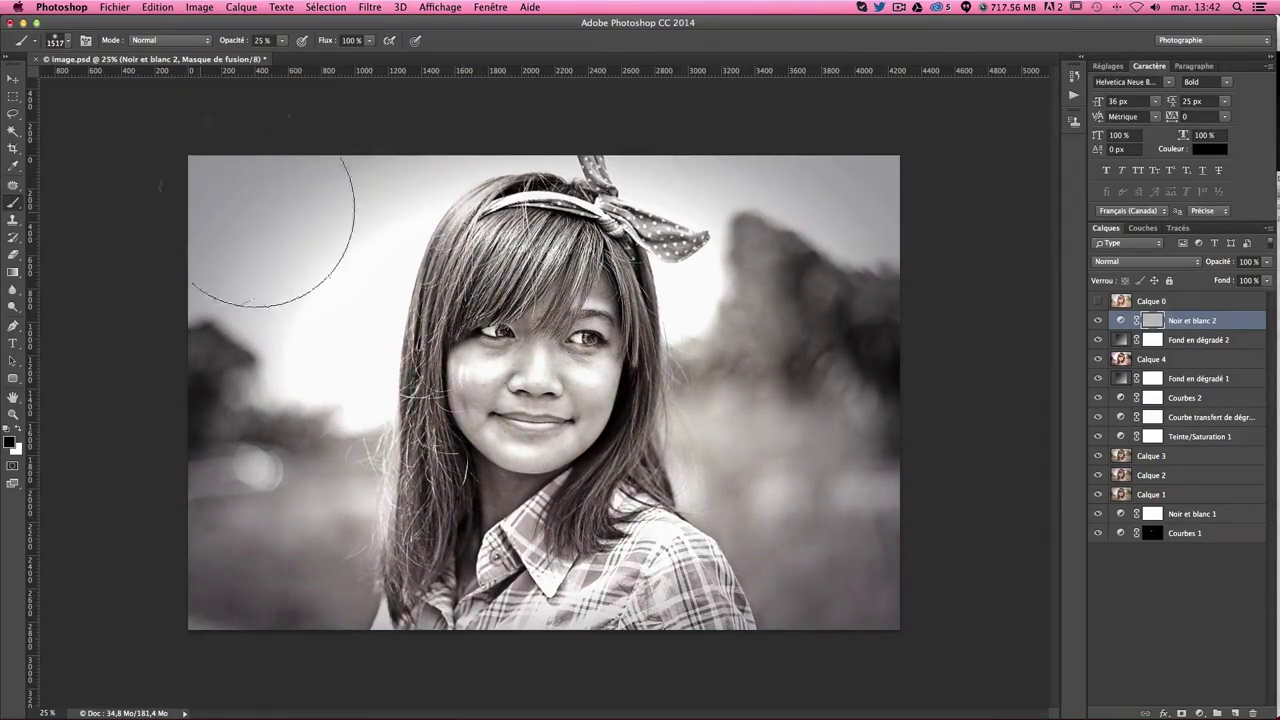
{"action": "left_click_drag", "start_coordinate": [300, 428], "coordinate": [885, 142]}
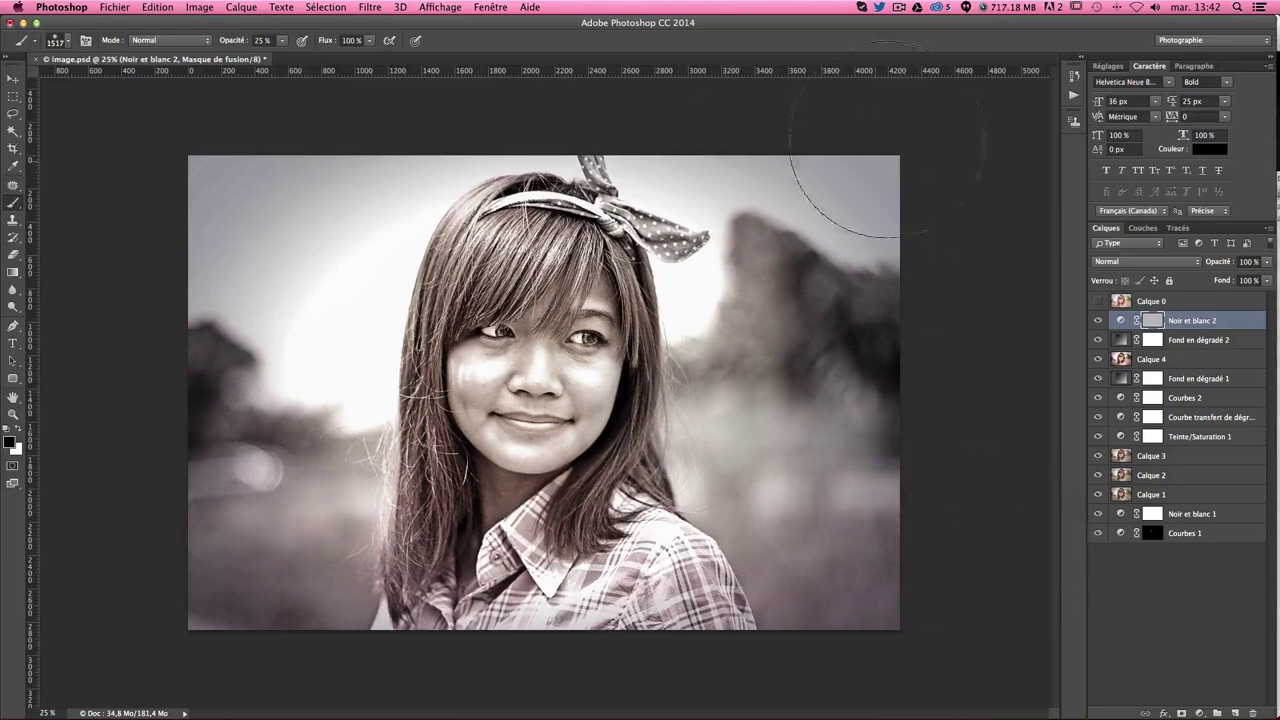
{"action": "left_click_drag", "start_coordinate": [243, 185], "coordinate": [246, 640]}
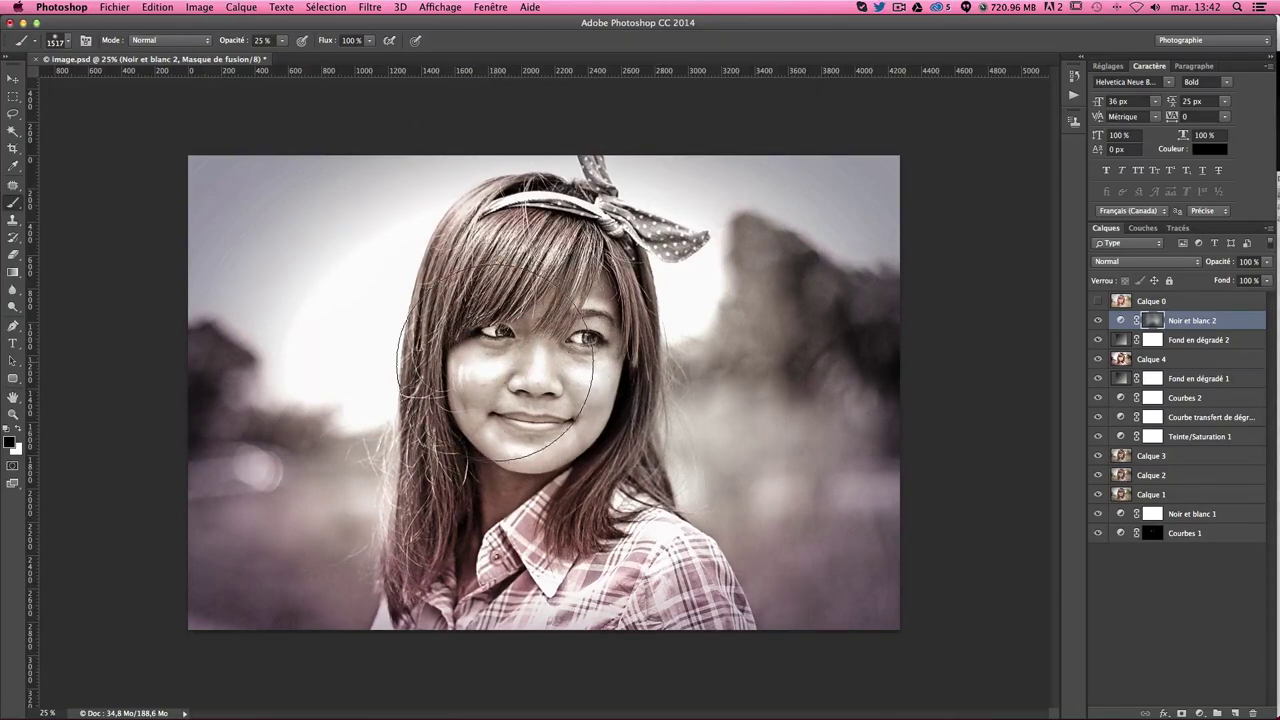
{"action": "left_click_drag", "start_coordinate": [497, 365], "coordinate": [460, 365]}
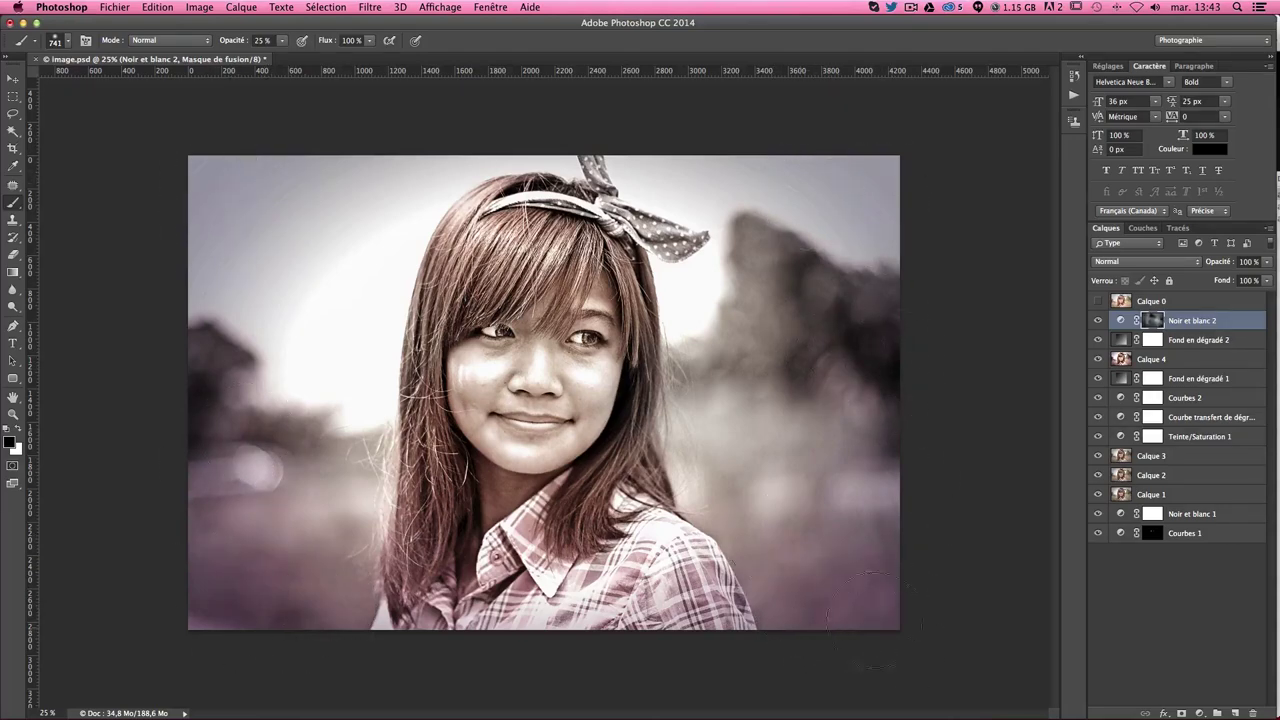
{"action": "left_click", "coordinate": [739, 494]}
{"action": "left_click_drag", "start_coordinate": [783, 453], "coordinate": [795, 315]}
{"action": "left_click", "coordinate": [14, 79]}
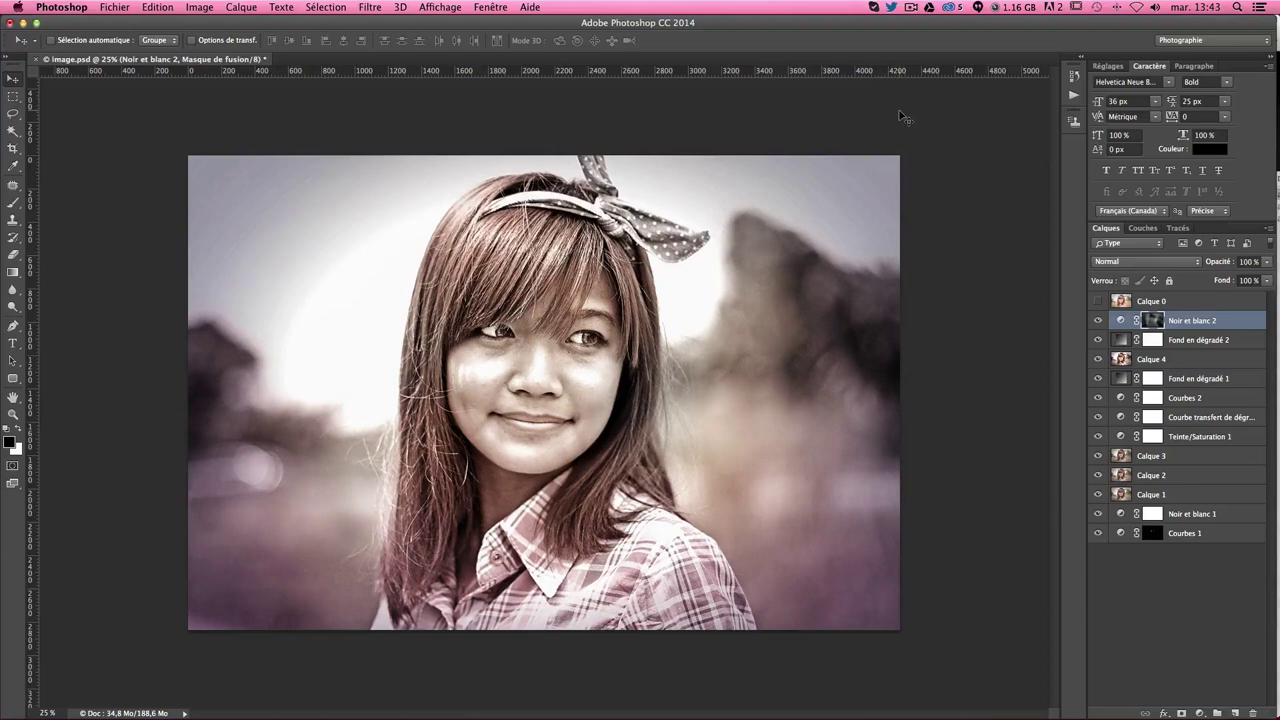